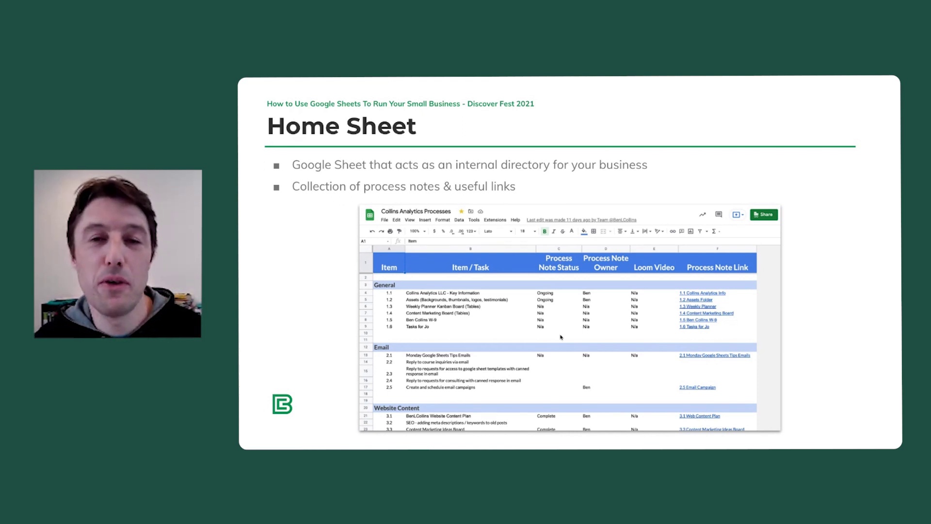
- Advance to the Home Sheet Setting slide, leave the presentation, and open the browser's home page in the New Tab
key(Right)
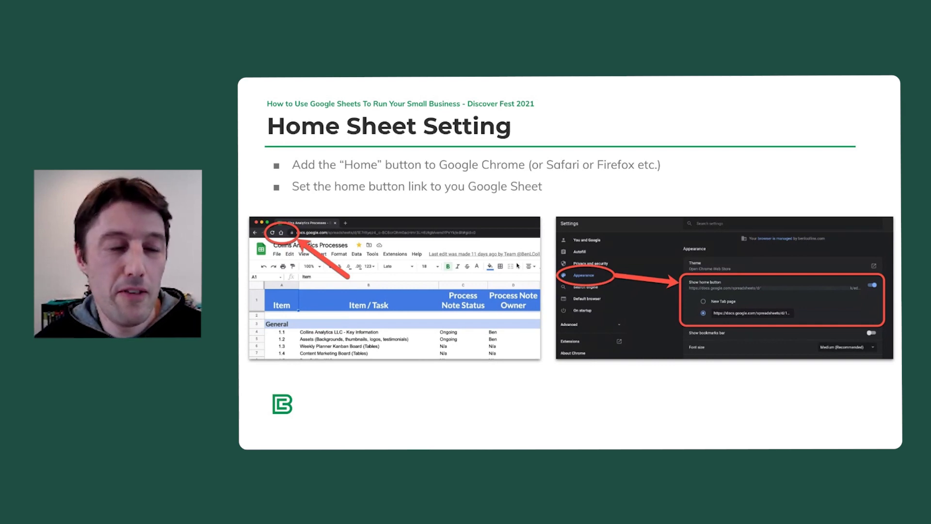
key(Escape)
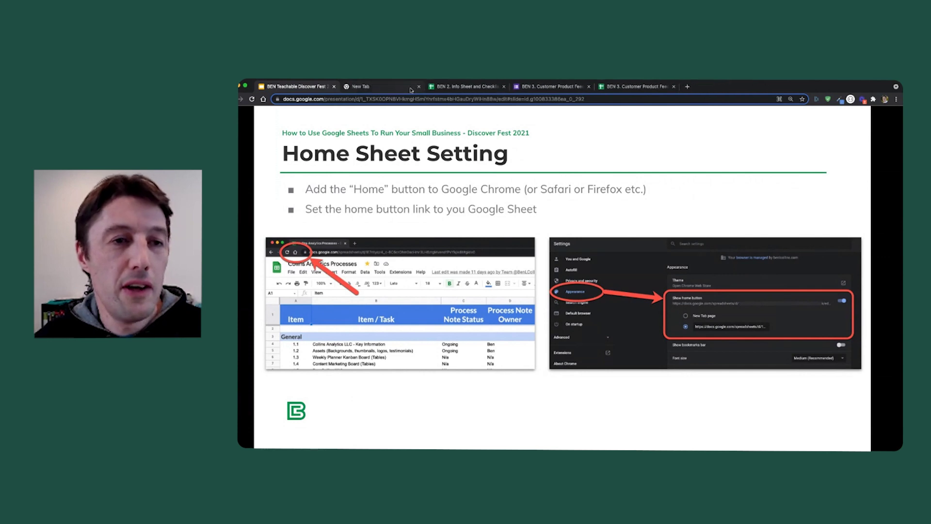
click(406, 88)
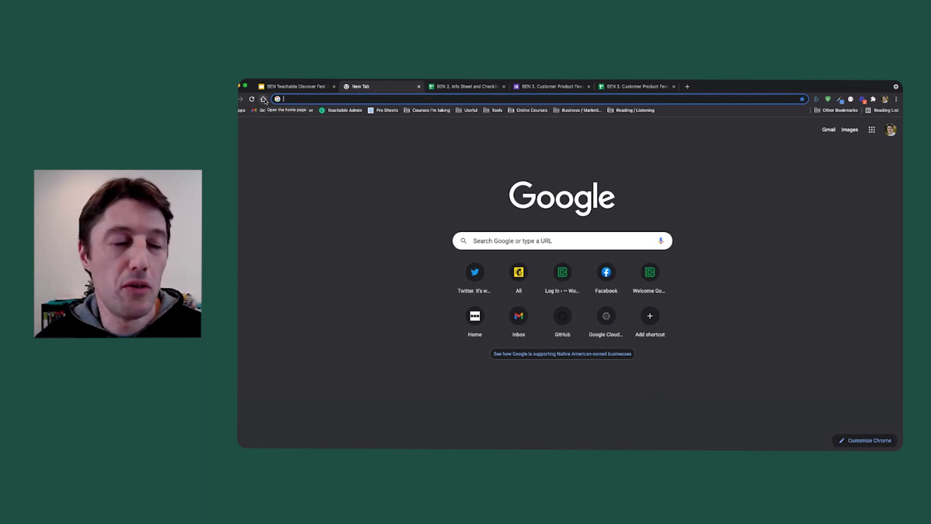
click(264, 99)
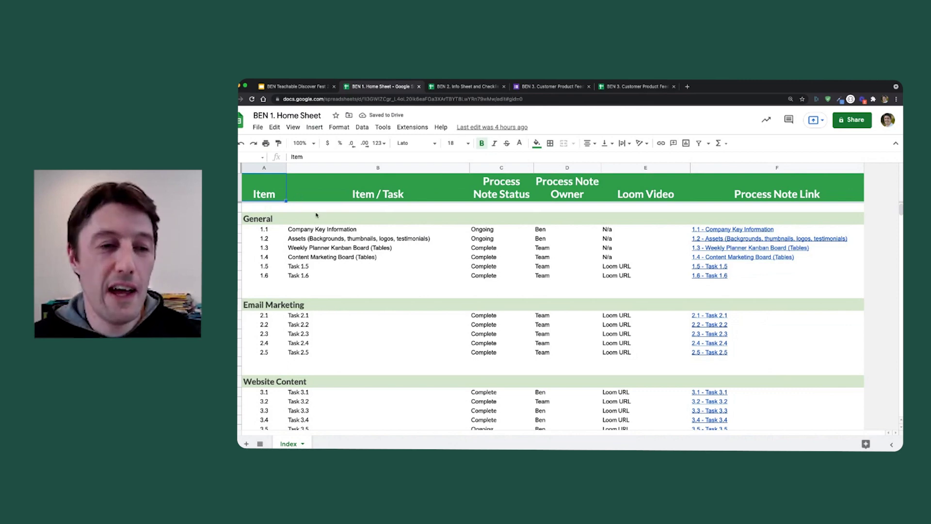
- Examine the Home Sheet's task sections, the highlighted newsletter-to-blog-post row, and the General section's process note statuses
scroll(378, 245, down, 4)
scroll(509, 269, down, 5)
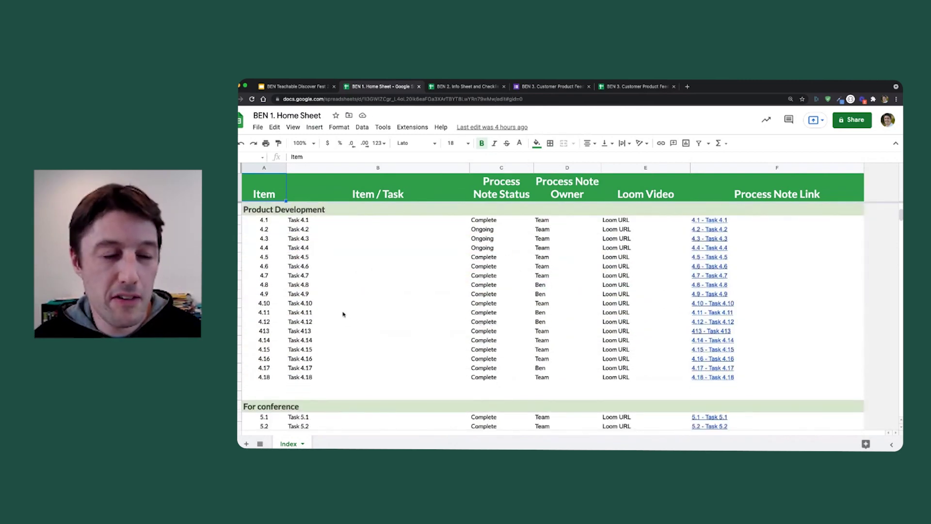
scroll(336, 241, up, 9)
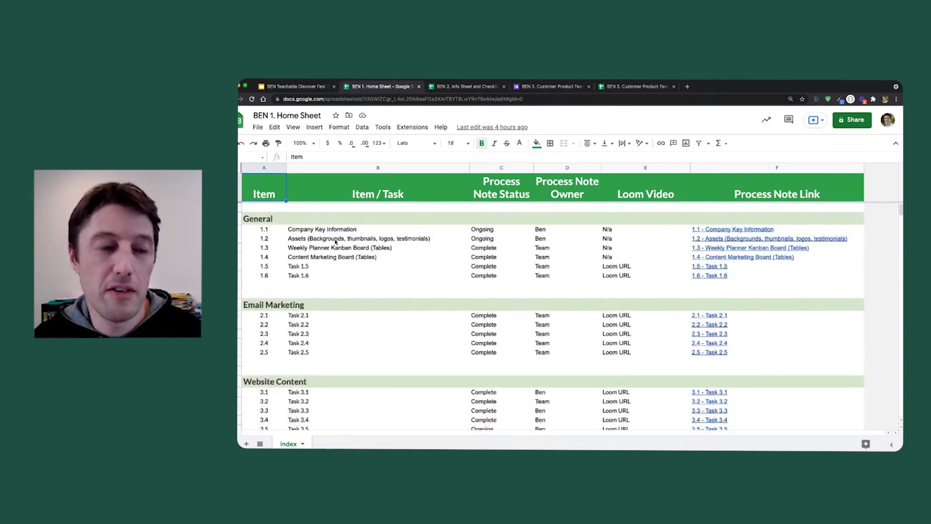
drag(342, 266, 345, 275)
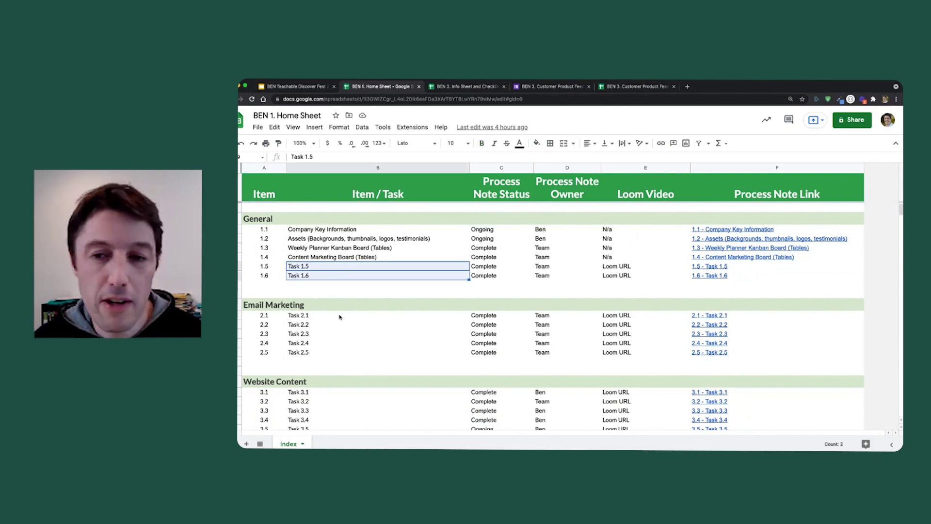
scroll(442, 279, down, 1)
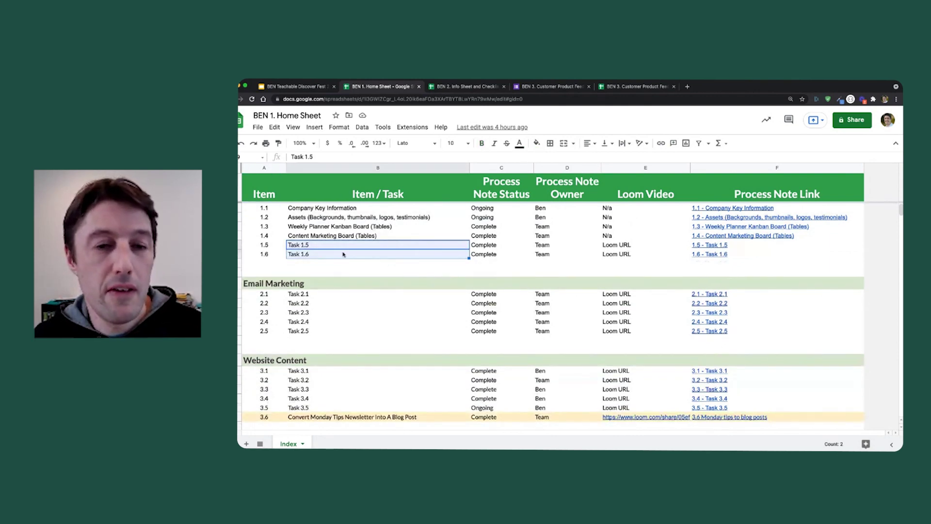
scroll(518, 245, down, 2)
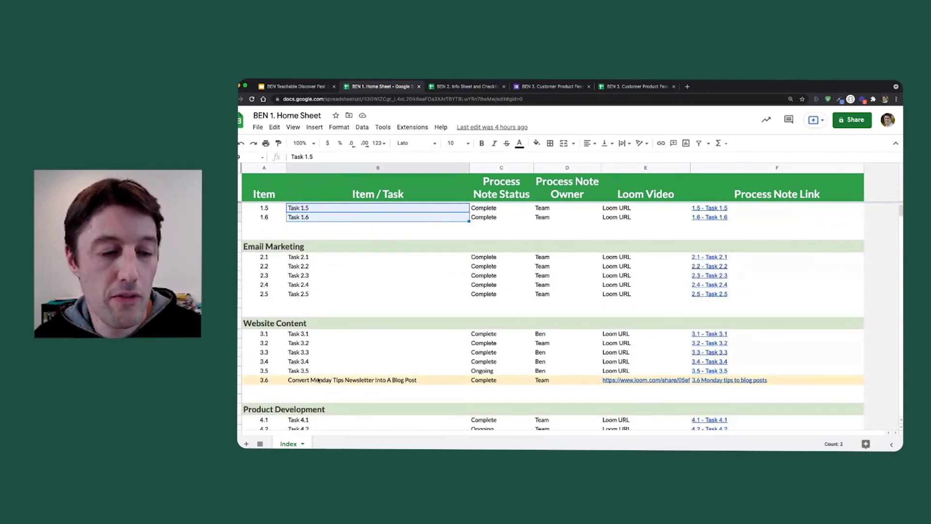
drag(322, 380, 682, 381)
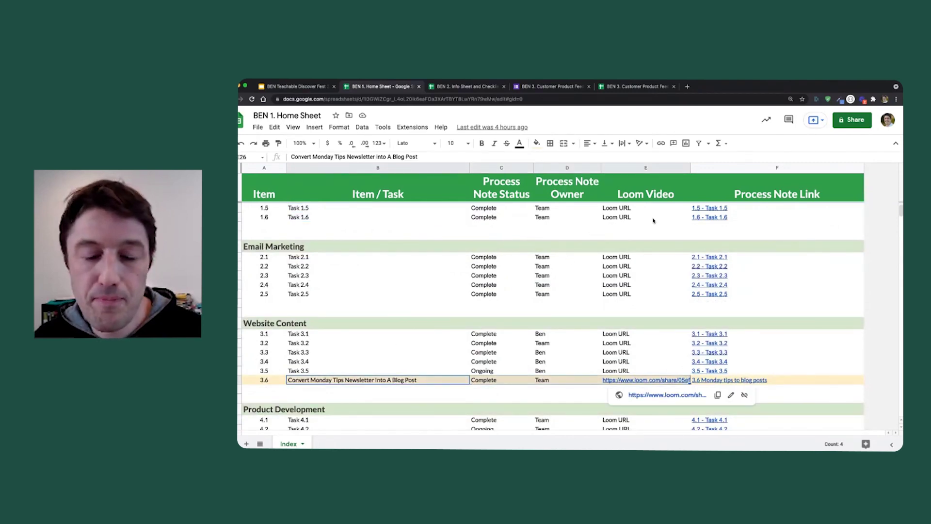
scroll(460, 235, up, 2)
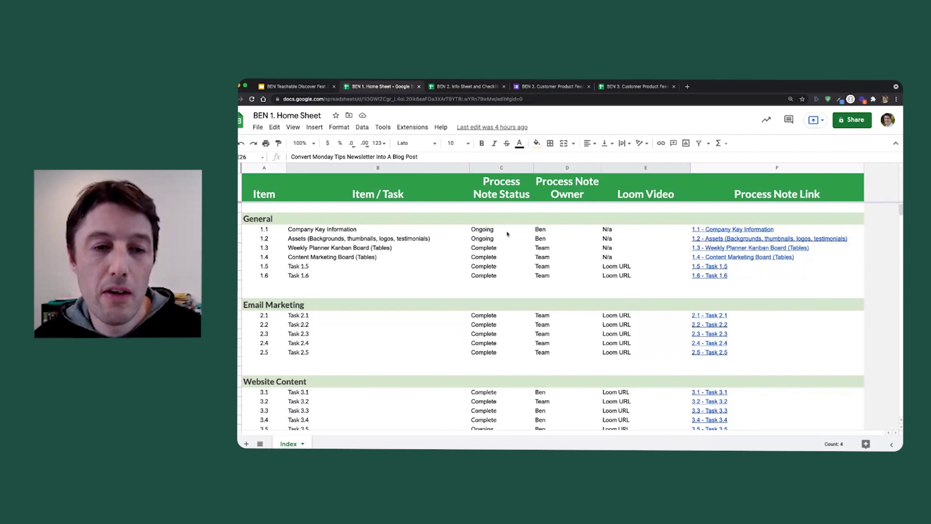
drag(507, 233, 507, 276)
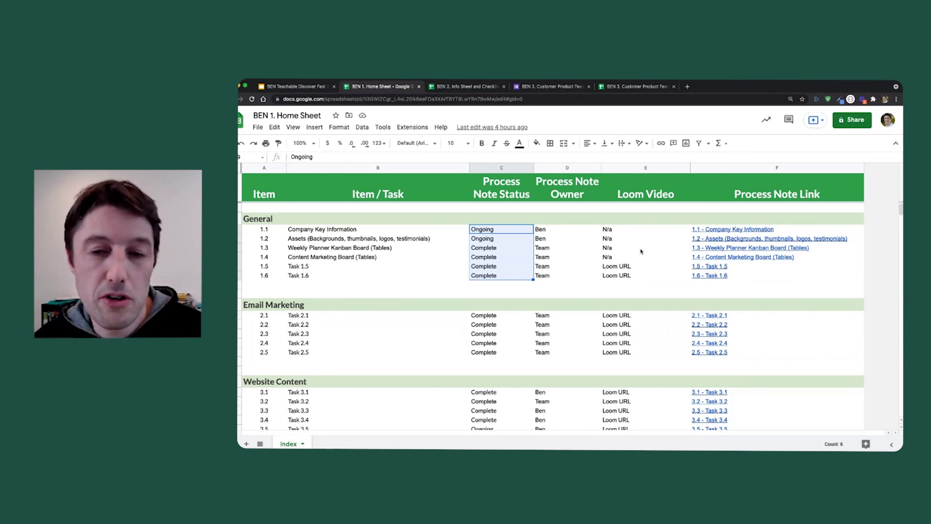
scroll(655, 235, down, 5)
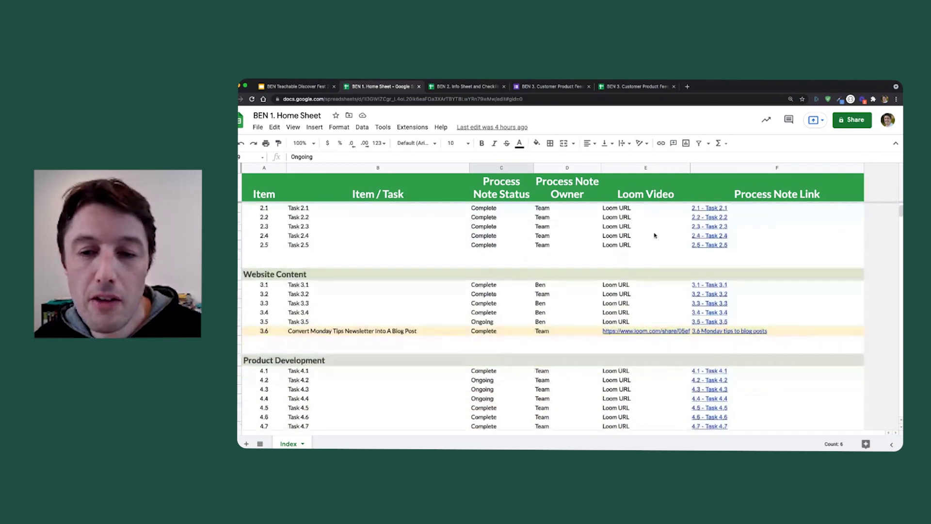
scroll(655, 236, down, 1)
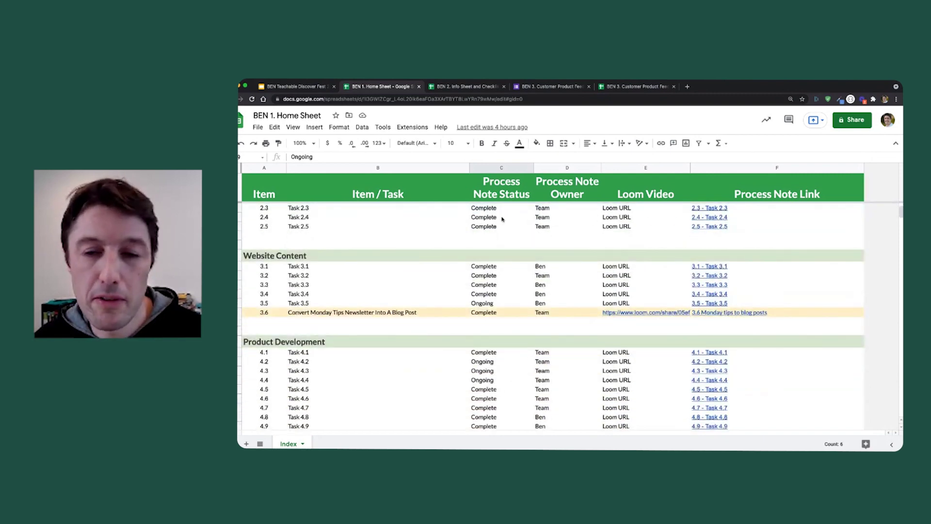
- Open the process note linked for task 3.6, read through its instructions, and close the document
click(357, 314)
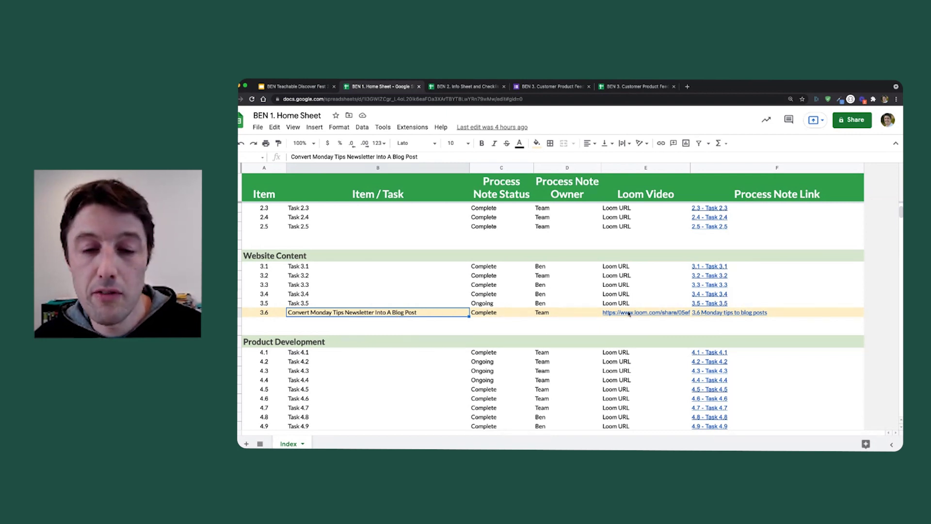
mouse_move(606, 314)
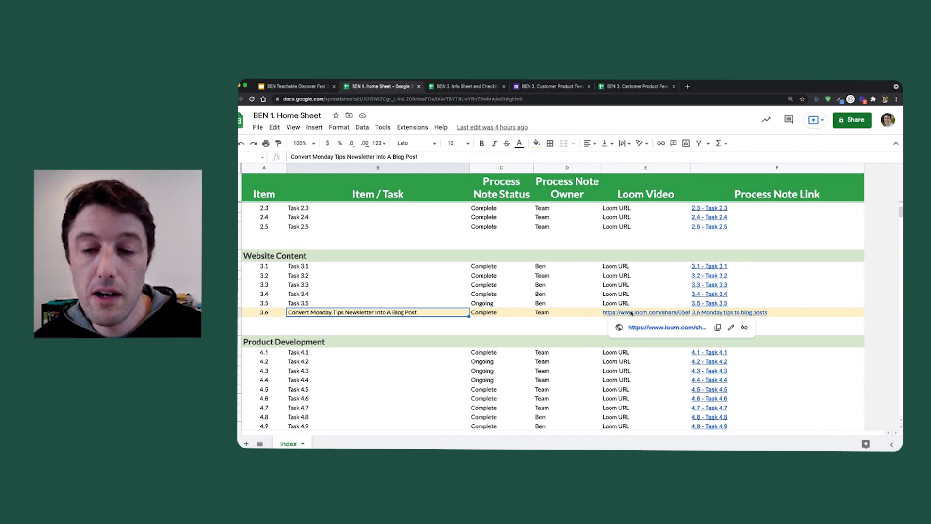
click(703, 313)
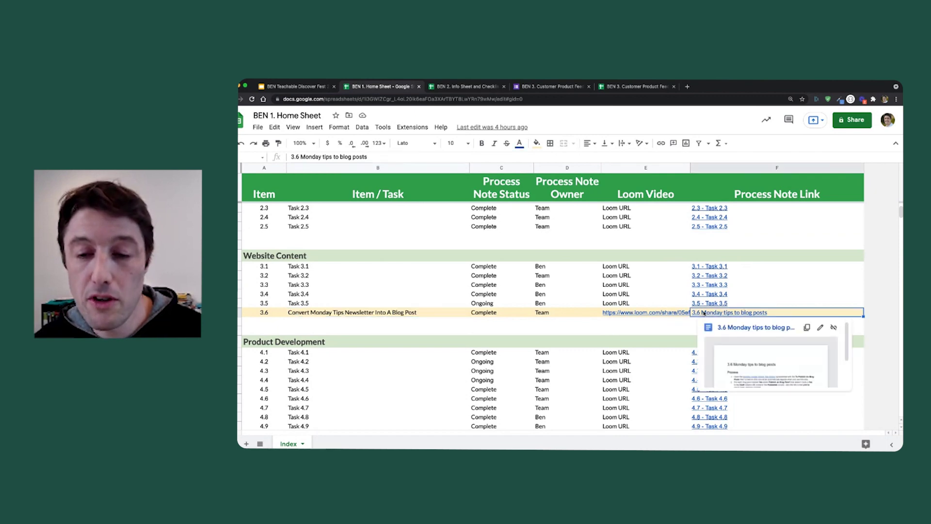
click(760, 327)
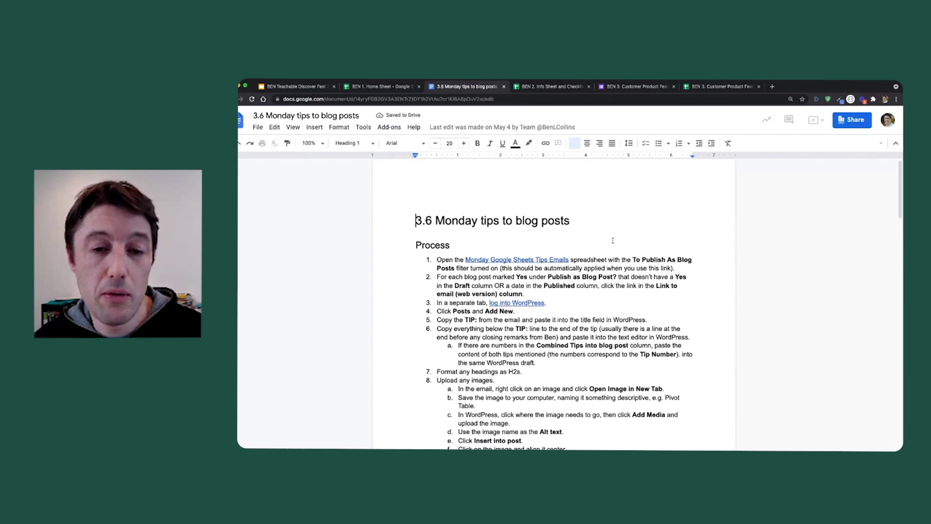
scroll(613, 241, down, 4)
scroll(613, 240, down, 6)
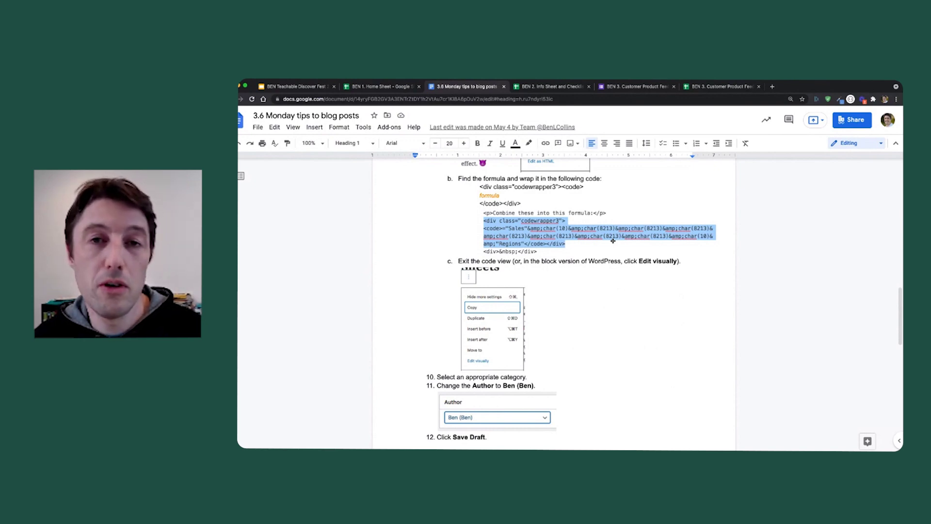
scroll(612, 241, up, 10)
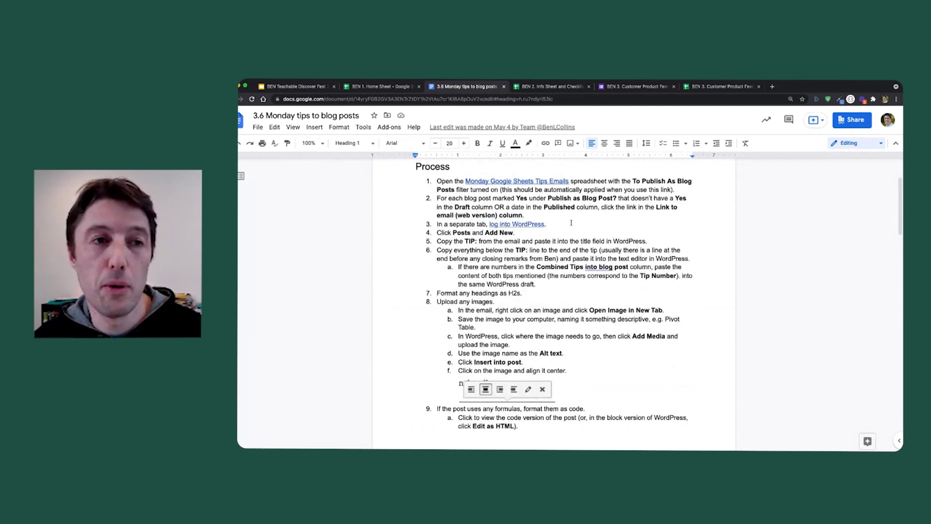
click(504, 86)
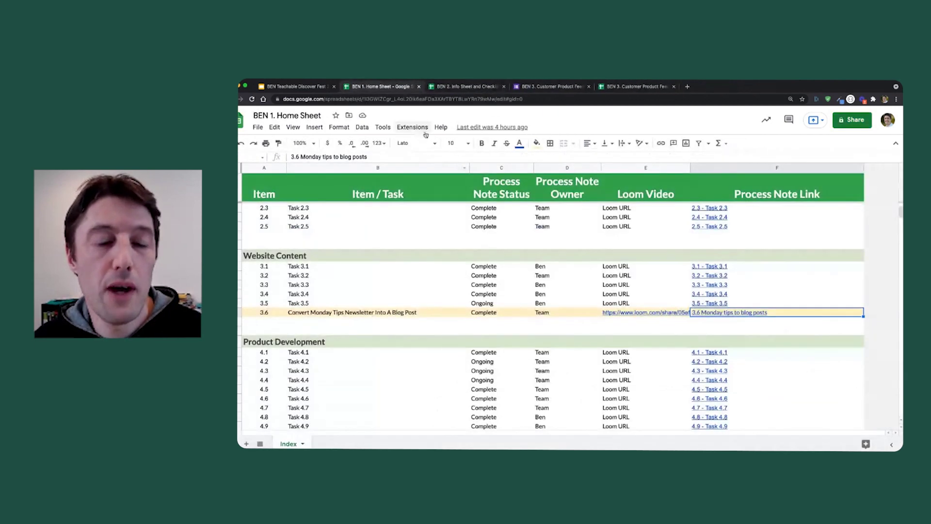
- Open the Loom video linked for task 3.6, view its page, and close it
click(650, 316)
click(660, 331)
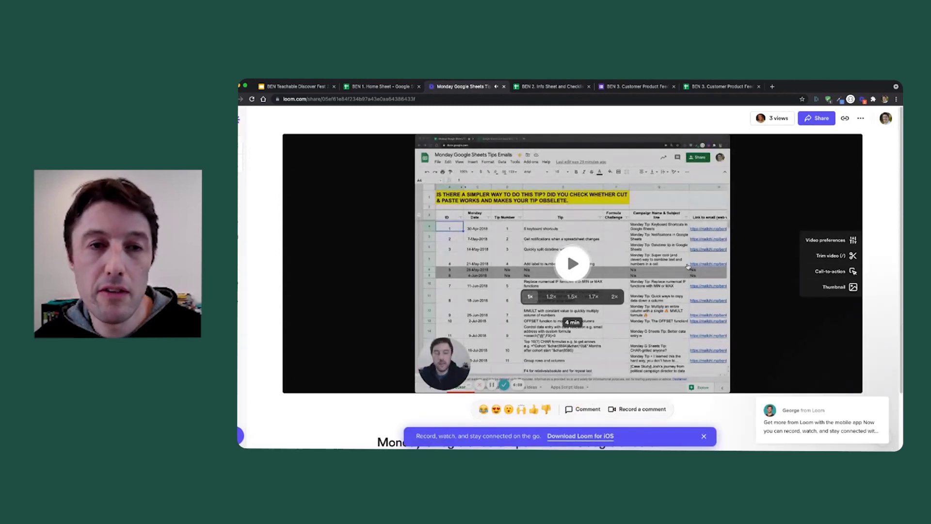
click(504, 87)
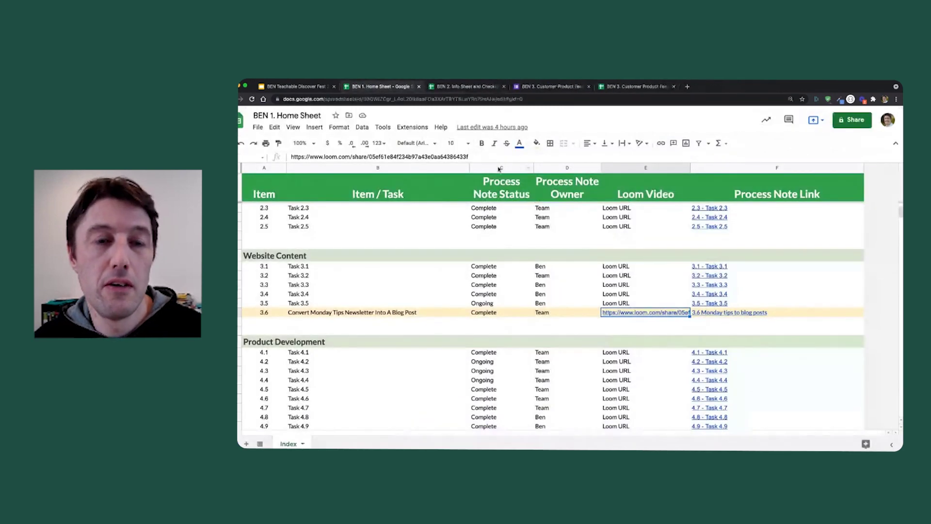
- Highlight the General section's task rows up to the Loom Video column, and its heading row across all columns
scroll(594, 291, up, 4)
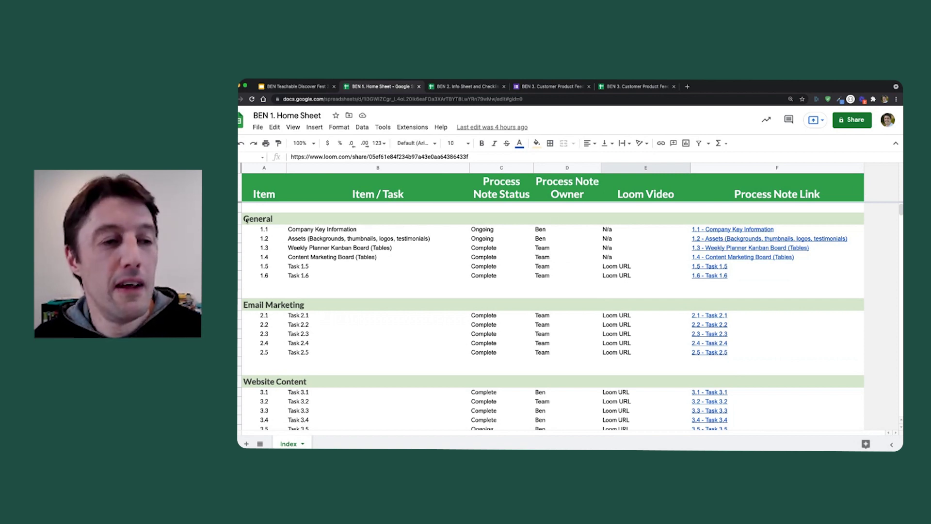
drag(269, 220, 680, 279)
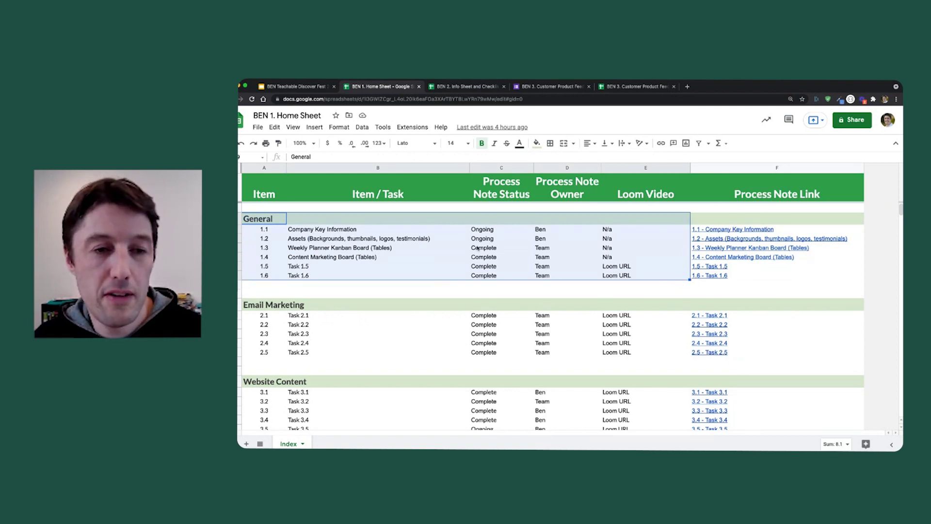
drag(264, 218, 837, 224)
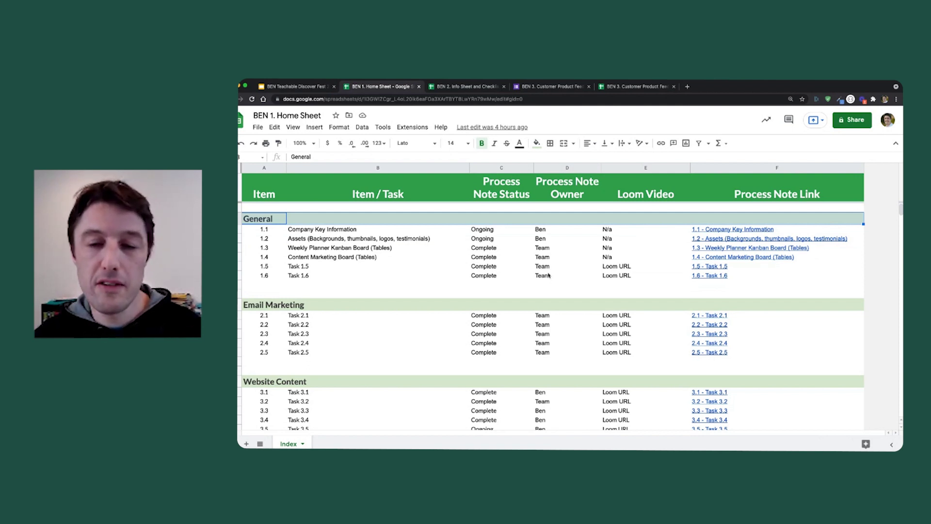
- Inspect the process note links of items 1.1, 3.4 and 3.6, including the HYPERLINK formula behind item 3.4
click(787, 231)
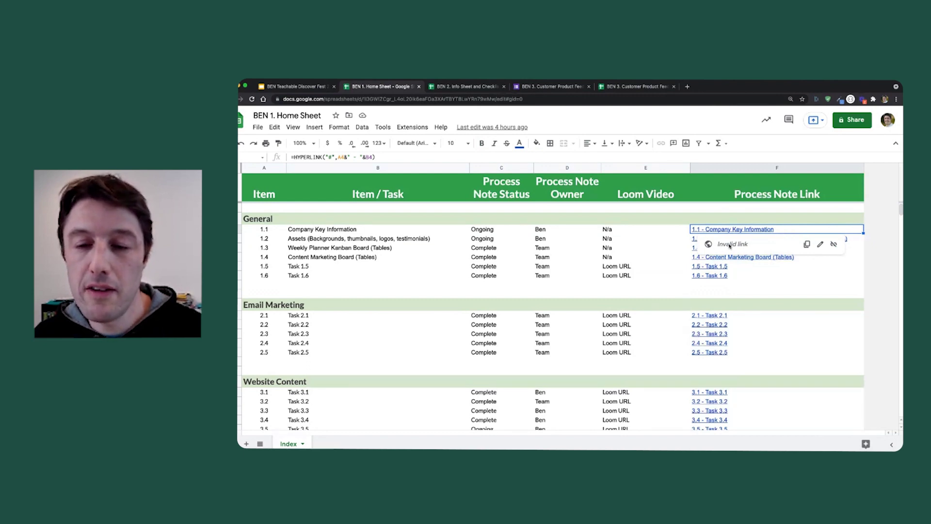
scroll(713, 272, down, 5)
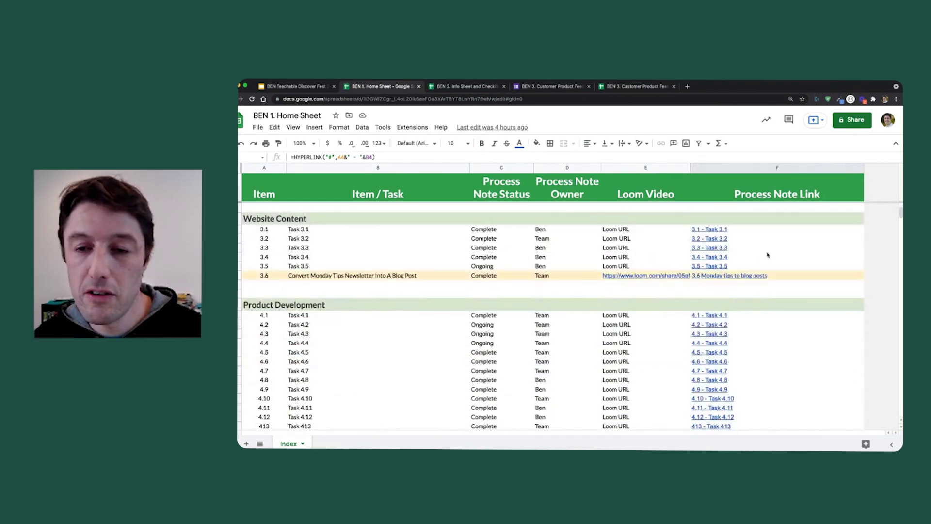
click(776, 276)
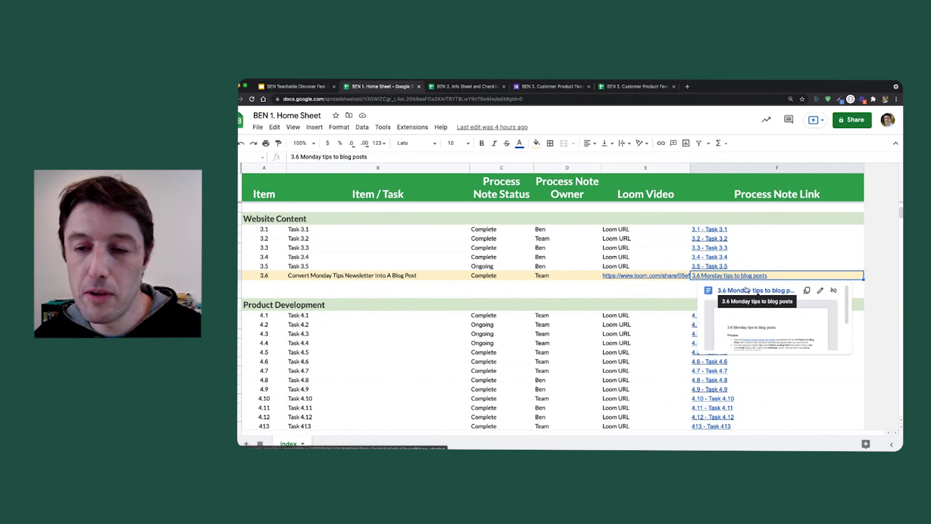
click(733, 257)
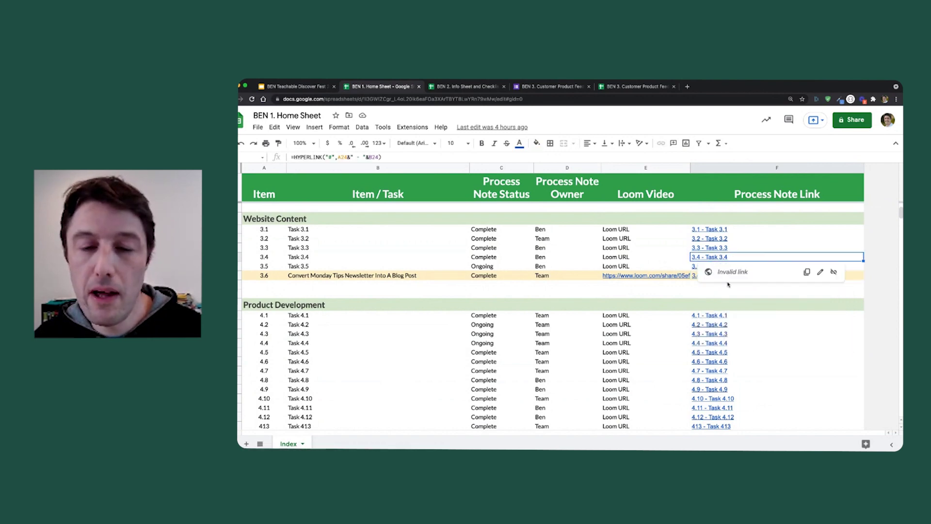
click(322, 158)
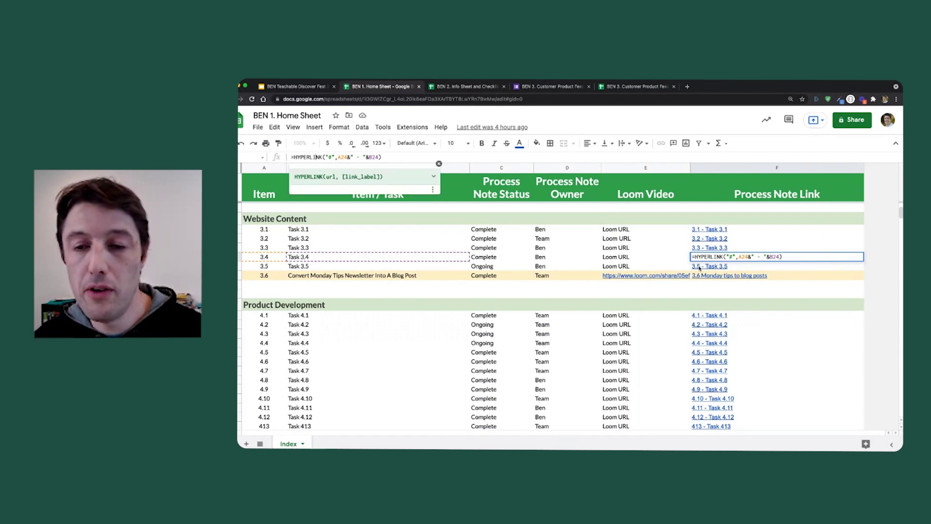
key(Escape)
right_click(773, 276)
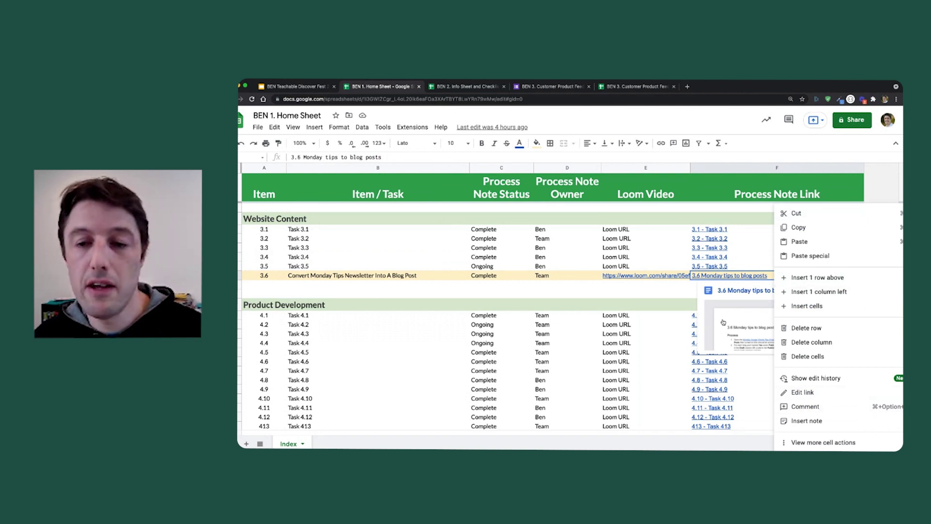
click(668, 249)
- Look over the task list from the General section down to the For conference and Data & Privacy sections
scroll(541, 312, up, 5)
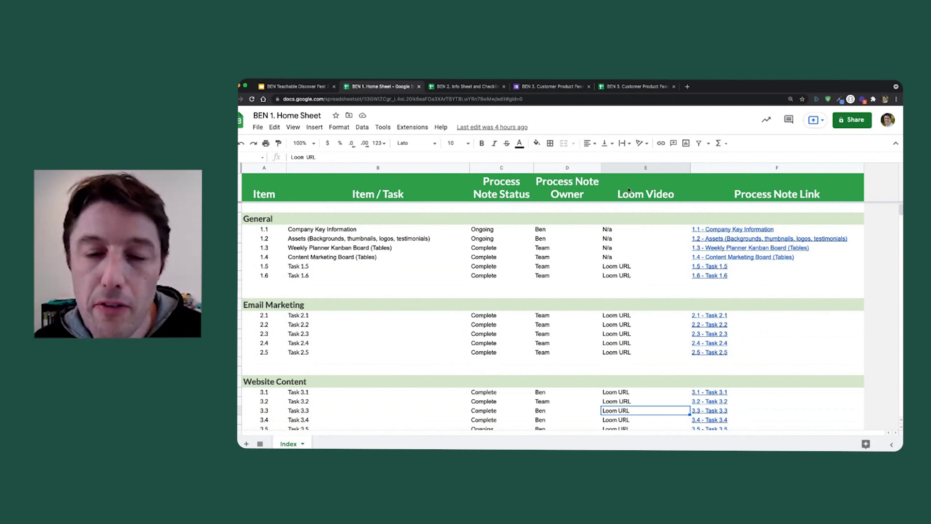
scroll(629, 190, down, 8)
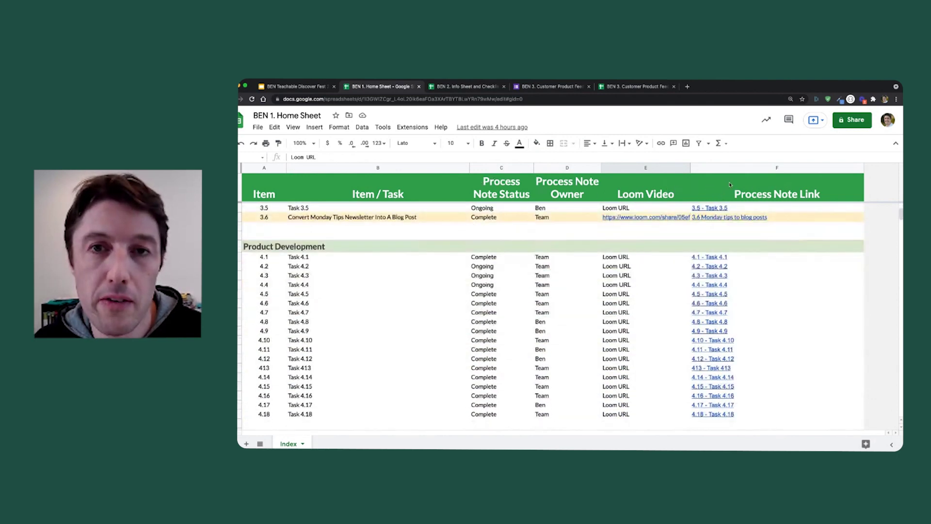
scroll(525, 200, down, 2)
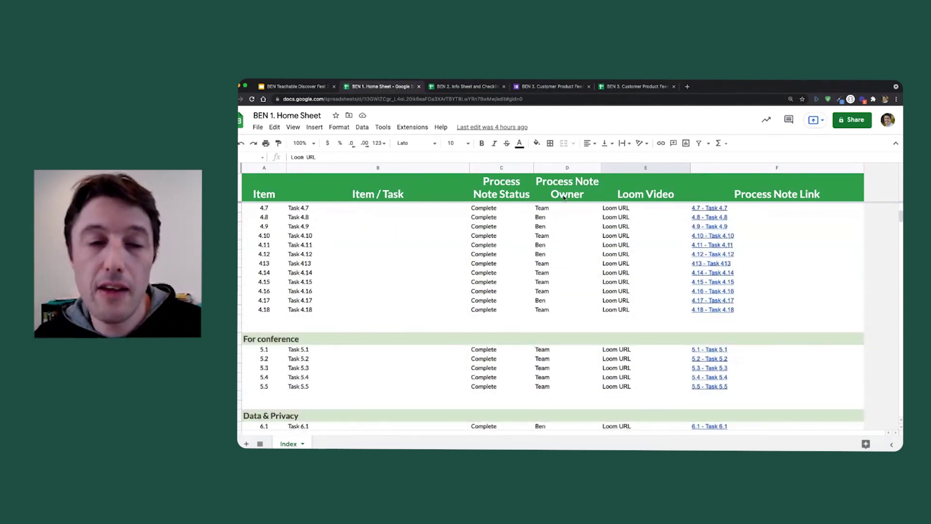
- Unfreeze the green heading row of the home sheet and scroll the task list to compare
scroll(564, 197, up, 10)
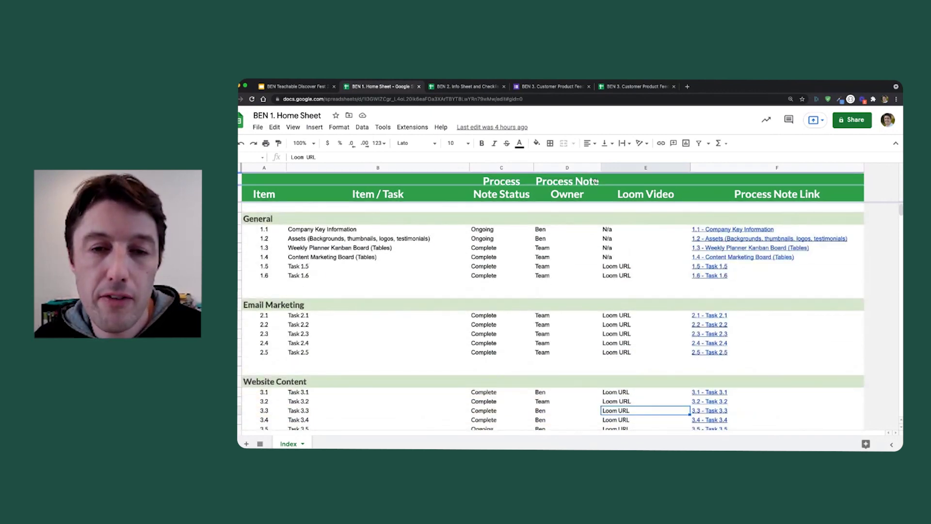
scroll(592, 202, down, 10)
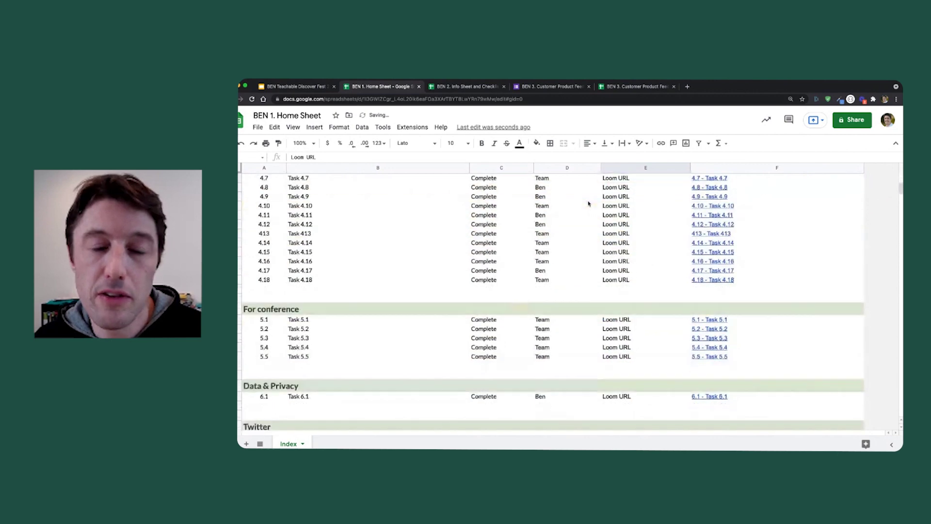
scroll(588, 203, up, 10)
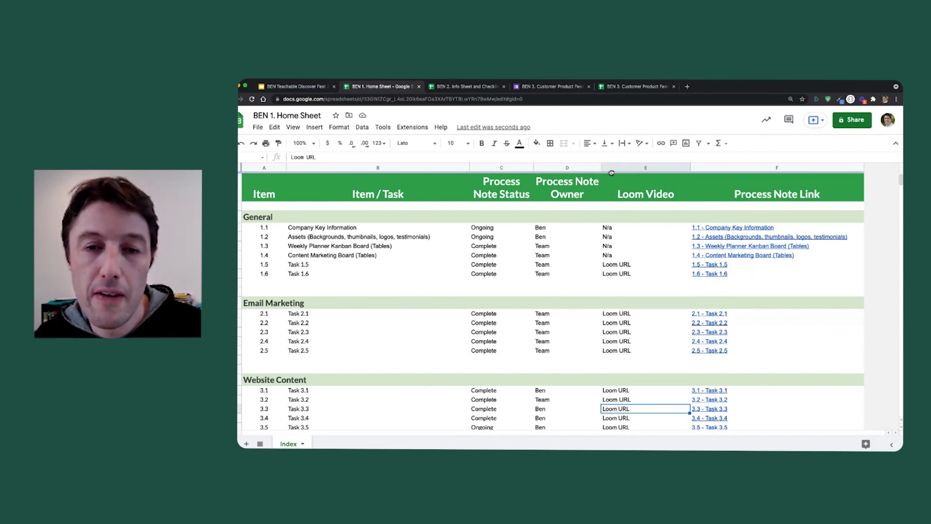
- Freeze the home sheet directly below the green heading row and check it by scrolling the task list
drag(612, 172, 608, 199)
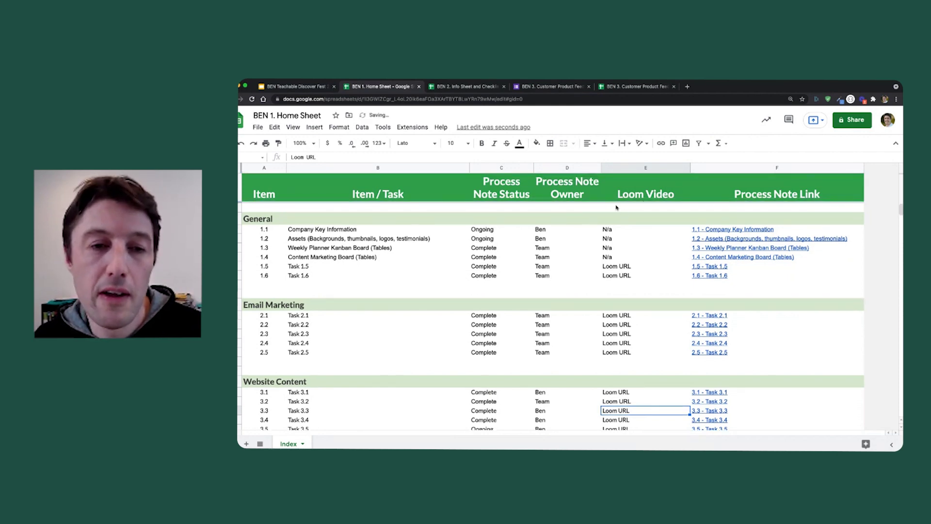
scroll(611, 210, down, 5)
scroll(611, 210, up, 5)
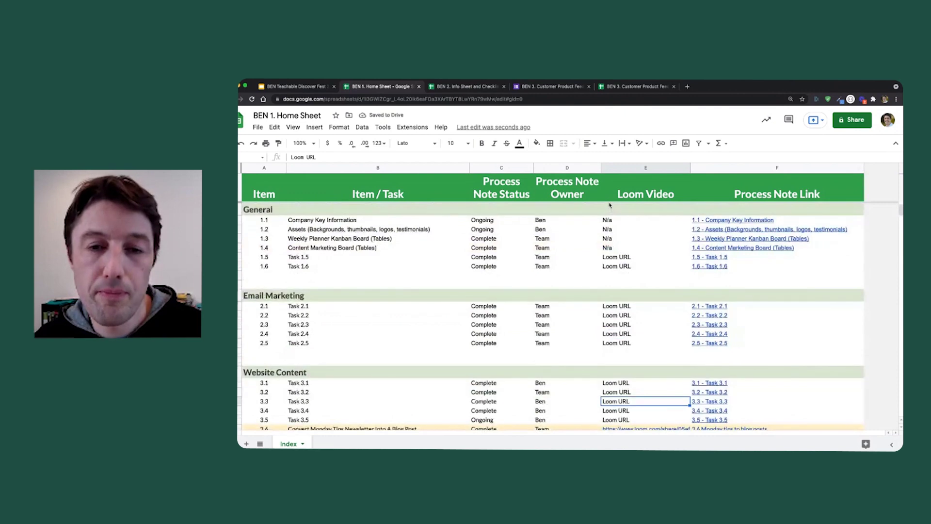
scroll(610, 199, up, 1)
drag(610, 196, 610, 200)
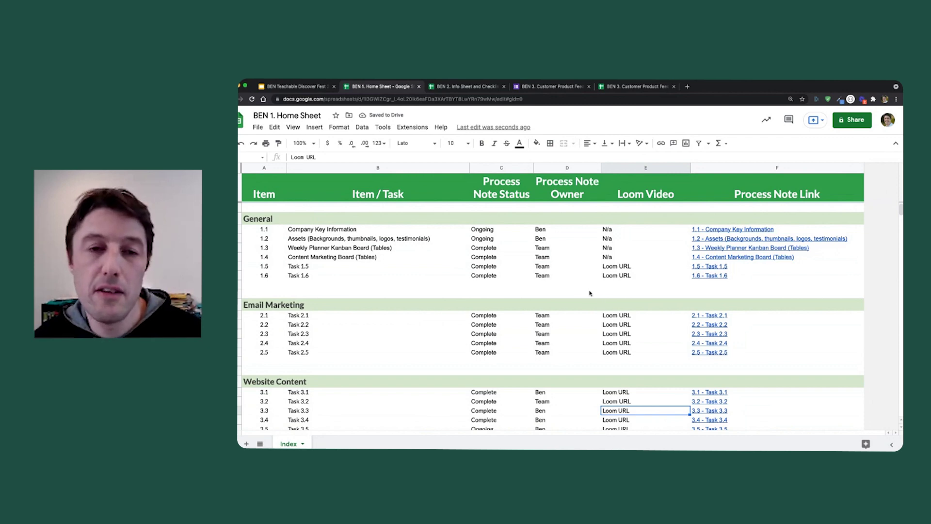
- Turn on the gridlines of the home sheet
click(402, 238)
click(293, 127)
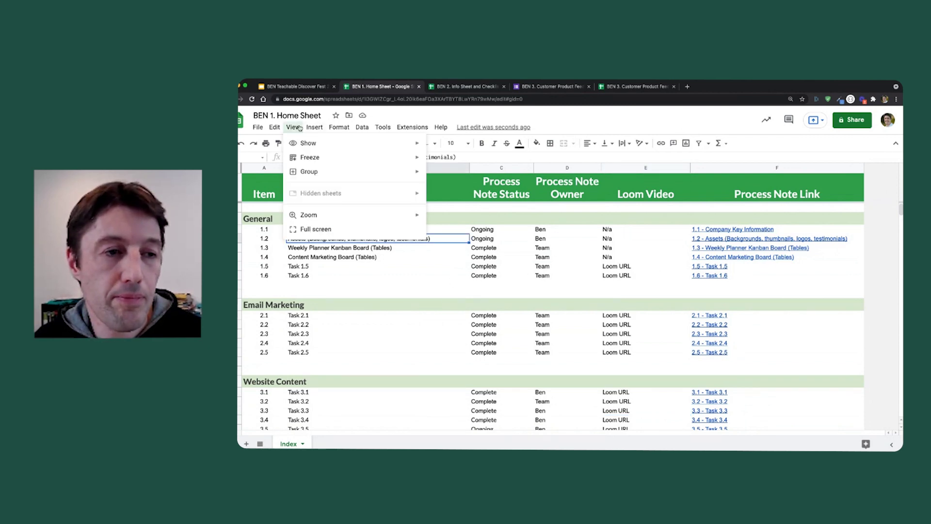
mouse_move(306, 143)
click(464, 162)
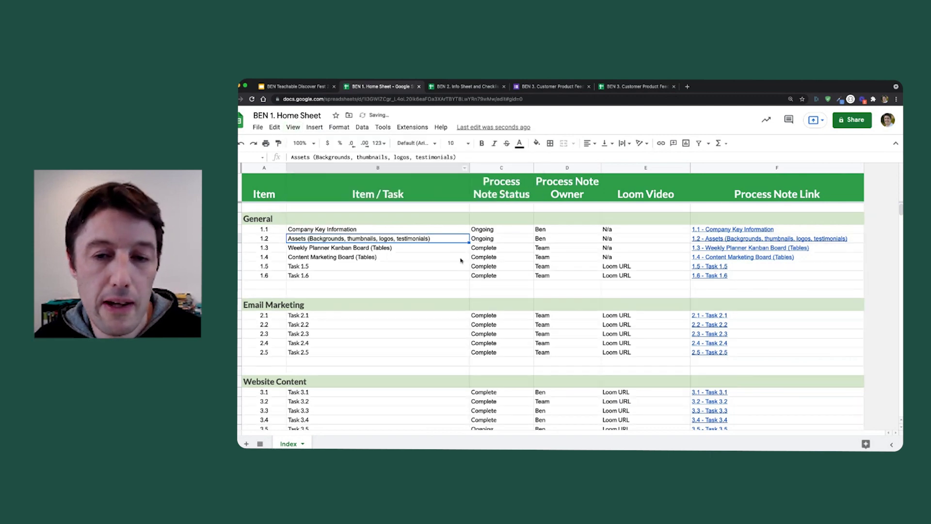
- Hide the gridlines of the home sheet
click(293, 126)
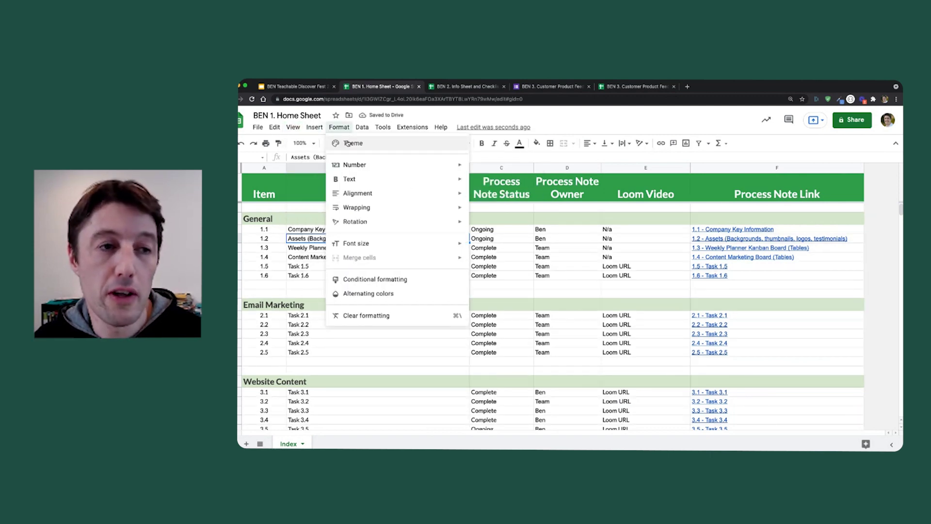
mouse_move(298, 142)
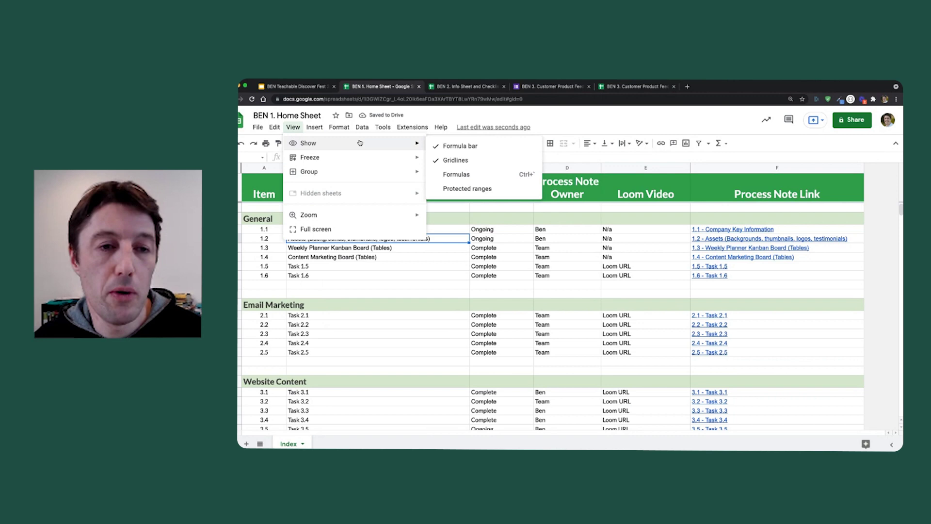
click(469, 158)
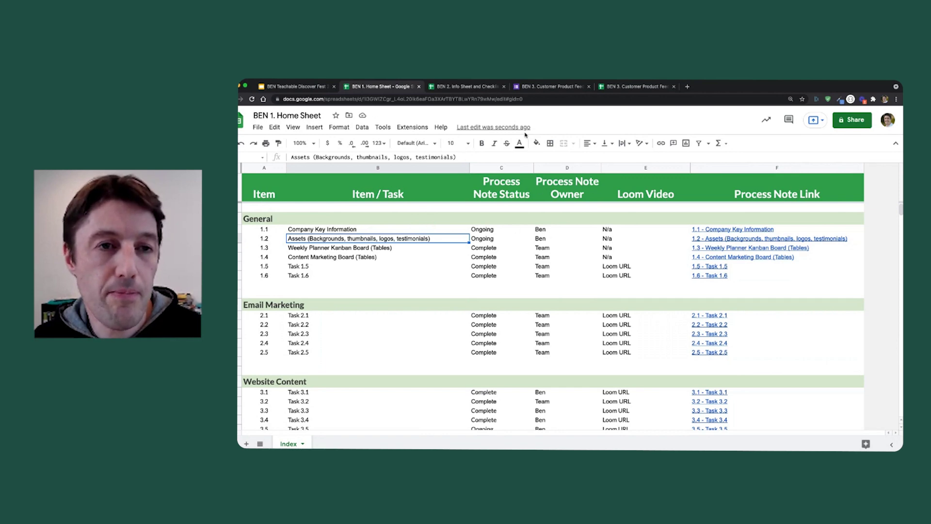
- Switch to the Discover Fest presentation and advance from the Home Sheet Setting slide to the Front Sheet + Checklist slide
click(311, 88)
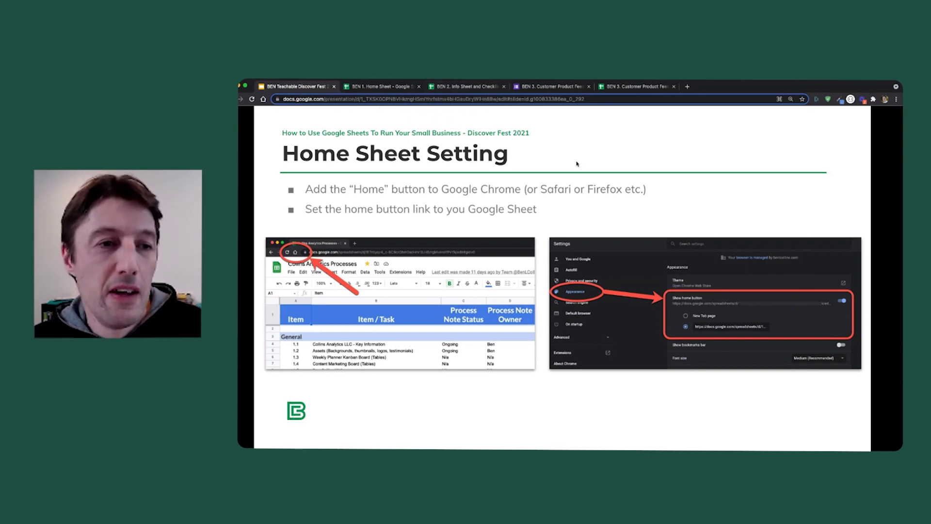
key(Right)
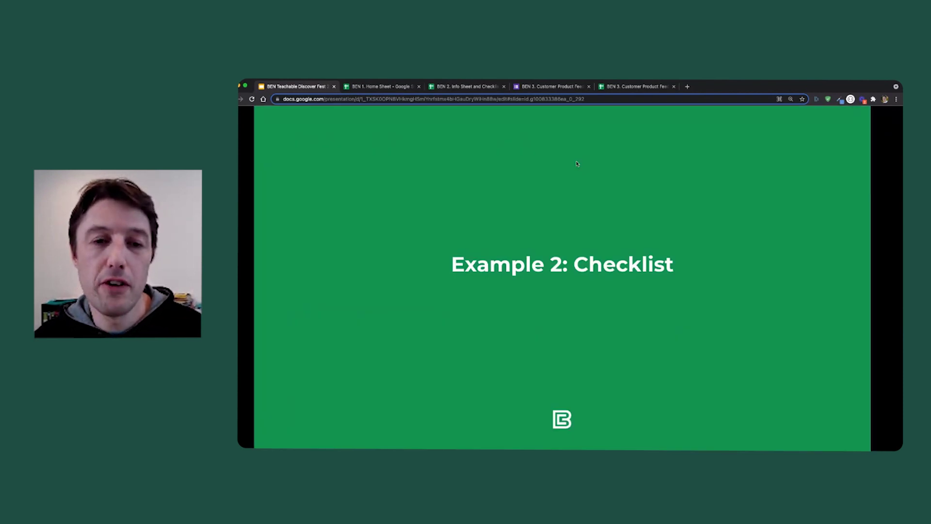
key(Right)
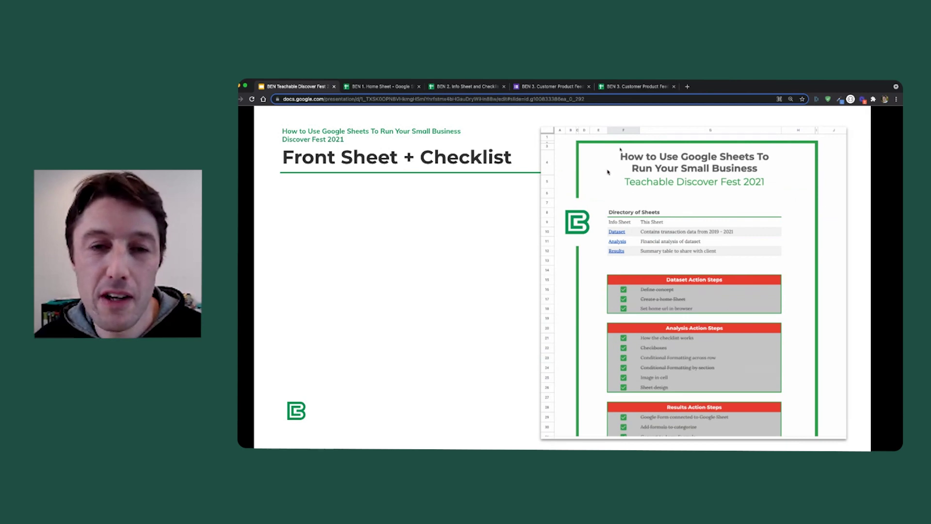
- Switch to the BEN 2. Info Sheet and Checklist workbook and hide its Info Sheet
click(467, 89)
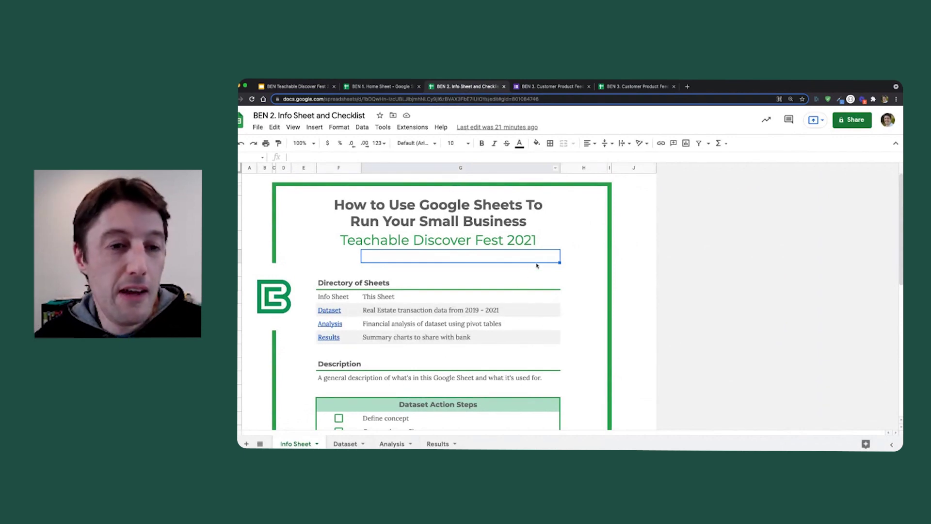
right_click(304, 442)
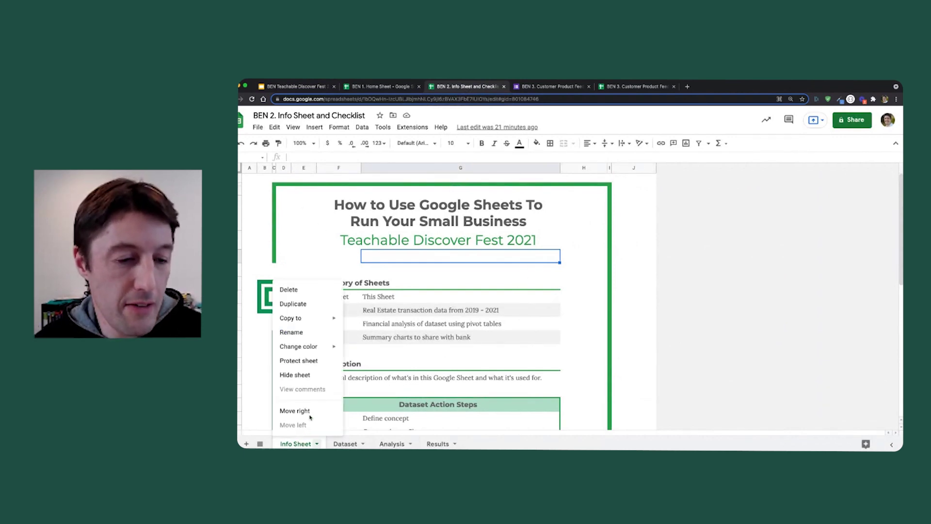
click(340, 374)
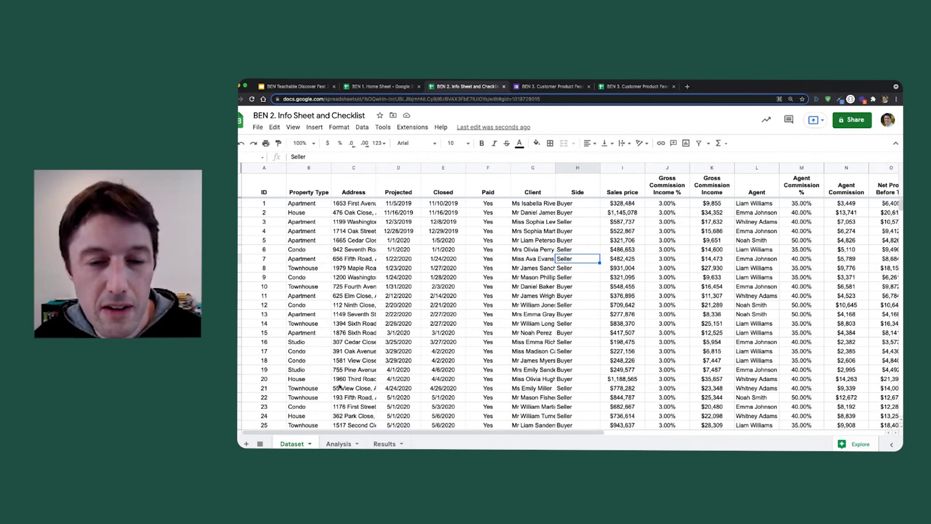
- Look over the transaction rows in Dataset, the pivot tables in Analysis and the charts in Results
scroll(342, 361, down, 10)
scroll(343, 364, up, 10)
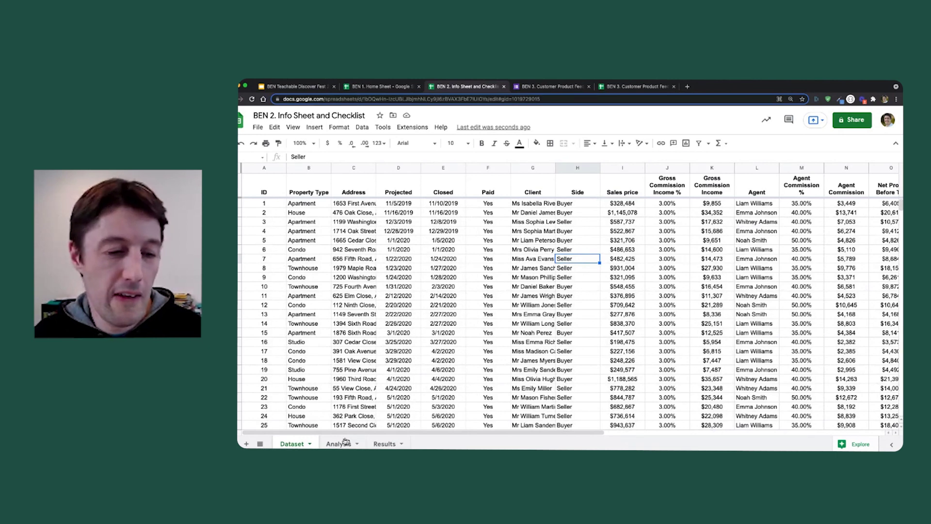
click(339, 443)
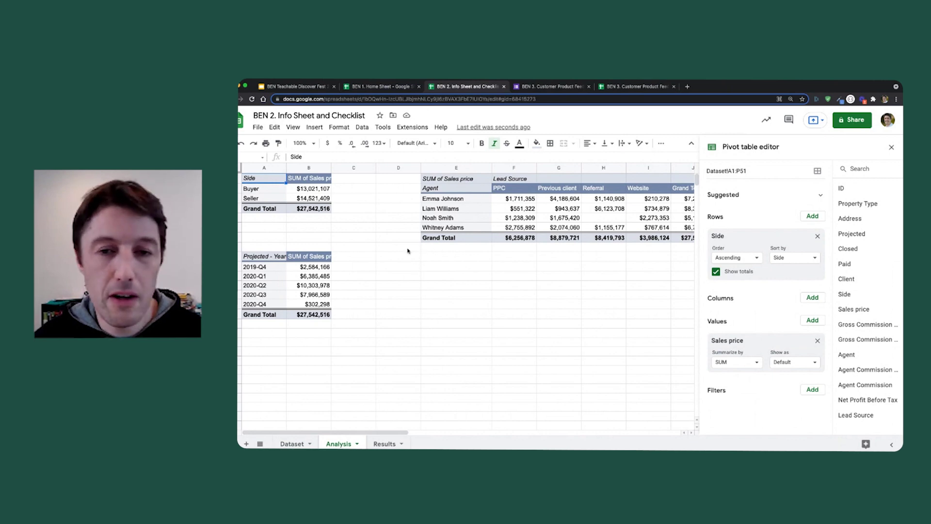
click(393, 445)
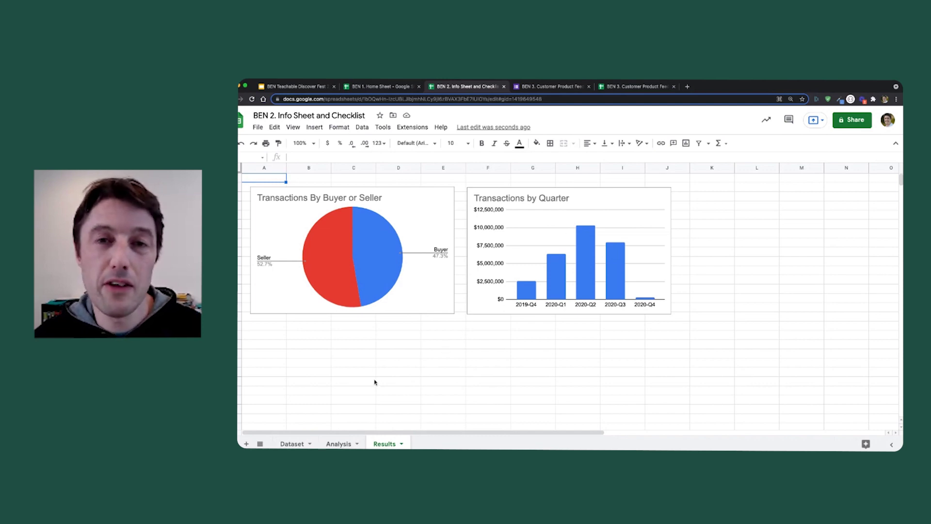
- Return to the Dataset sheet and unhide the Info Sheet
click(292, 444)
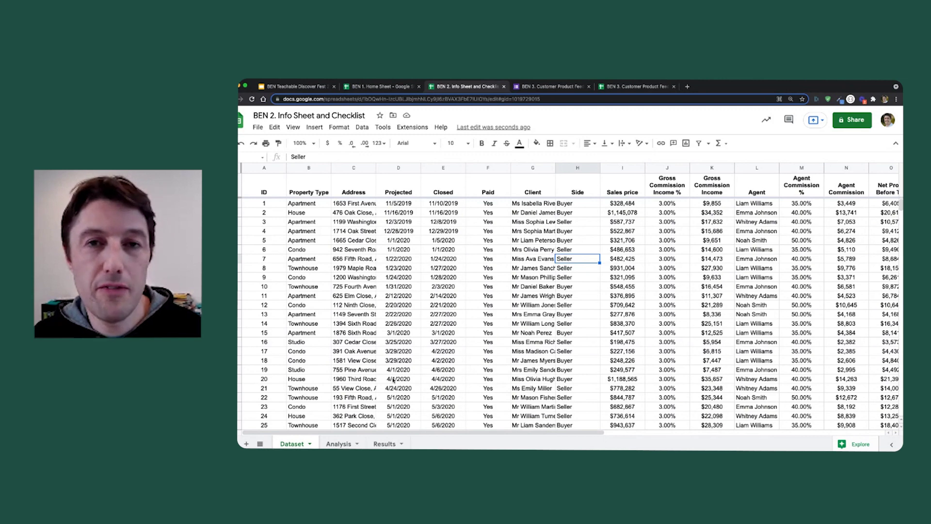
click(260, 444)
click(282, 370)
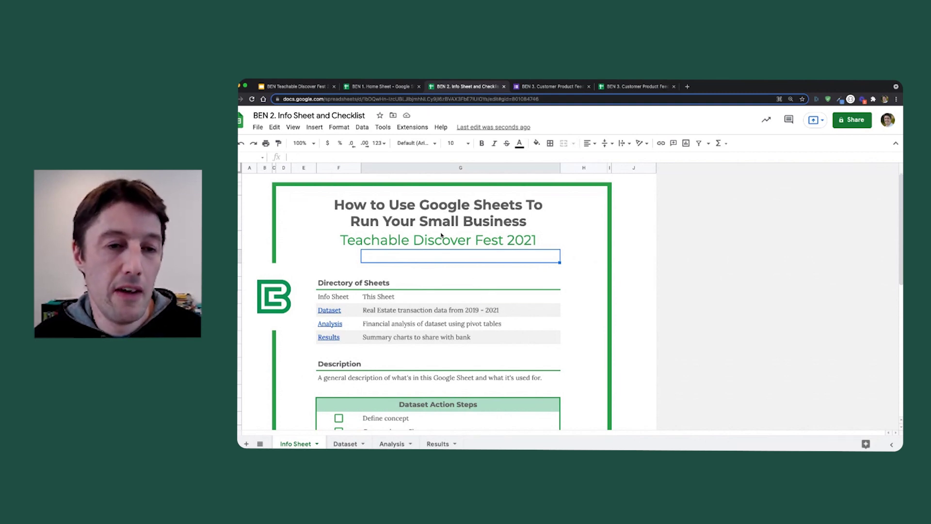
- Highlight the title and subtitle cells of the Info Sheet, and the Directory of Sheets table
drag(439, 220, 475, 243)
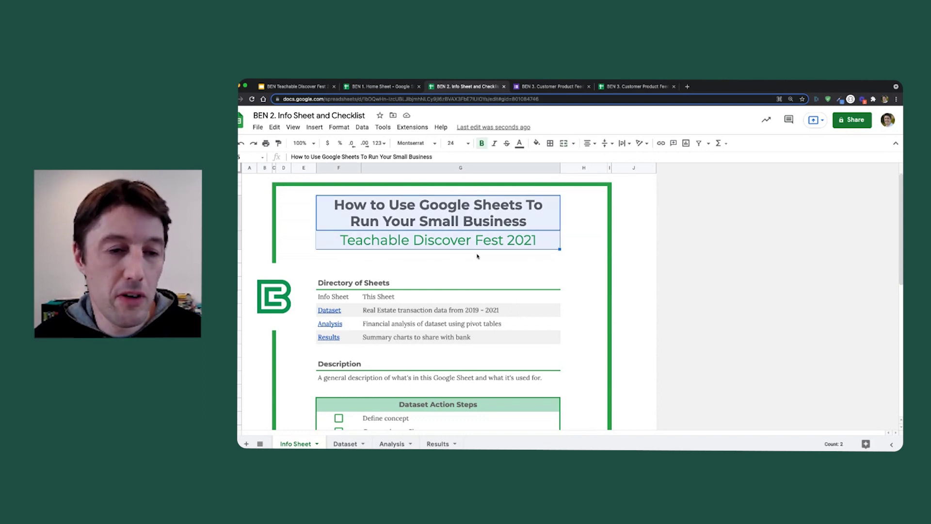
scroll(477, 256, down, 4)
scroll(432, 231, up, 1)
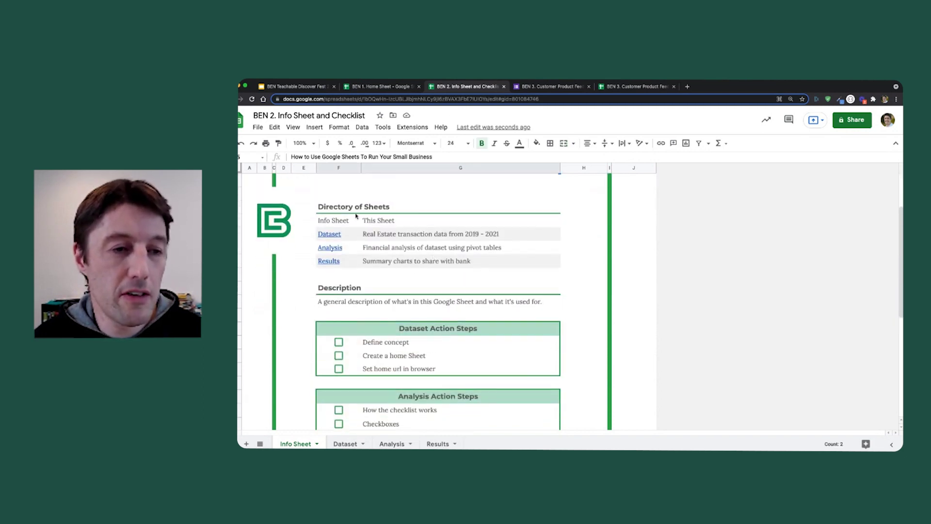
drag(356, 209, 485, 265)
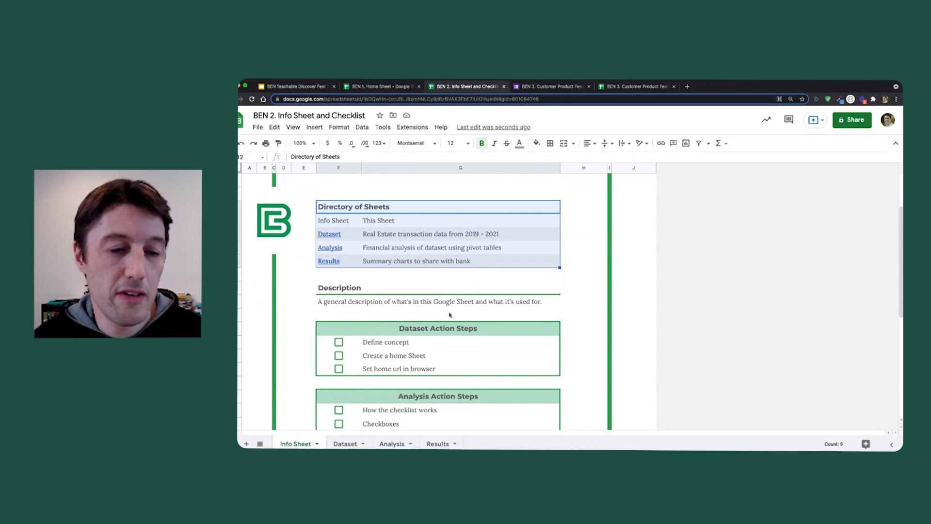
- Go through the Directory of Sheets entries, selecting the descriptions for Info Sheet, Dataset, Analysis and Results one by one
click(414, 222)
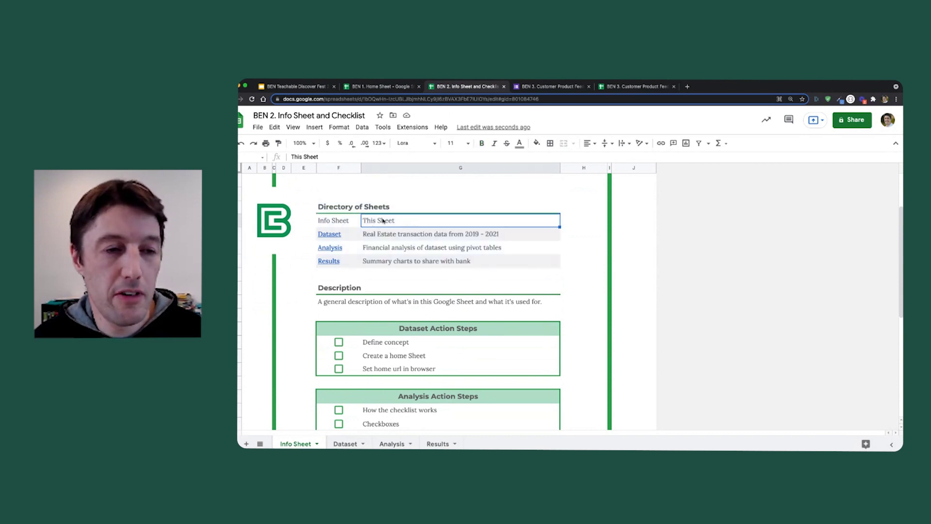
click(355, 221)
click(395, 233)
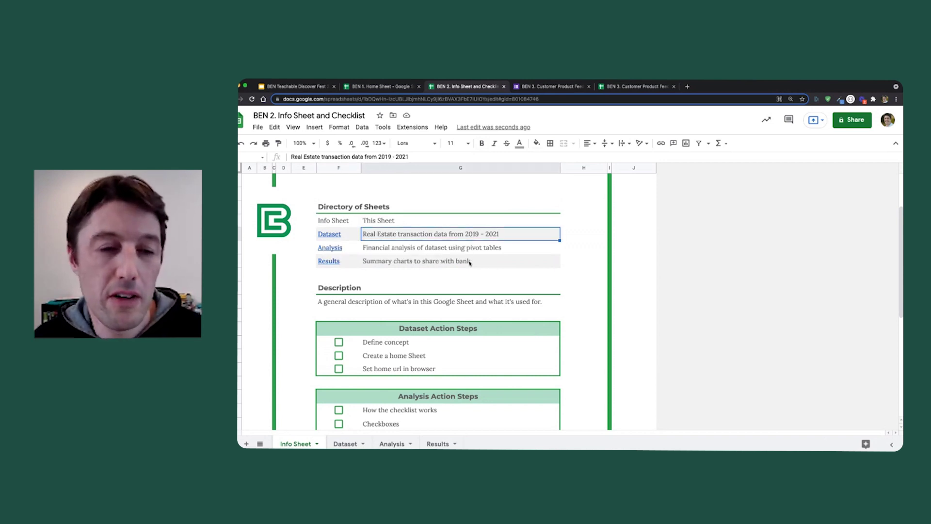
click(409, 251)
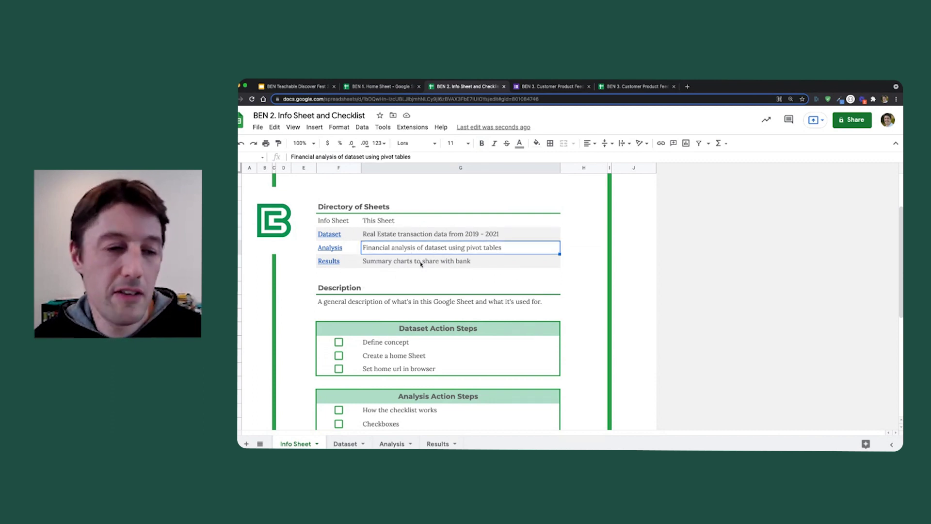
click(418, 264)
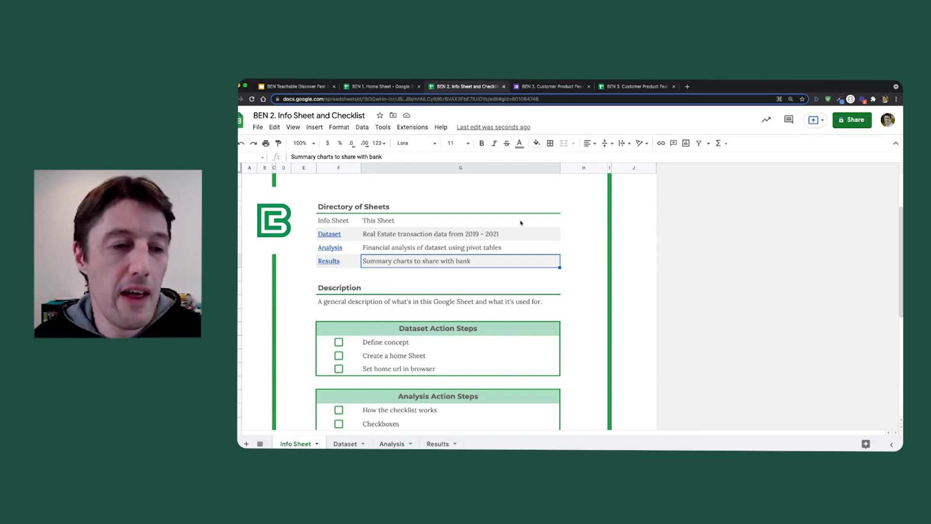
- Follow the Dataset and Analysis links in the Directory of Sheets, returning to the Info Sheet after each one
click(335, 238)
click(355, 251)
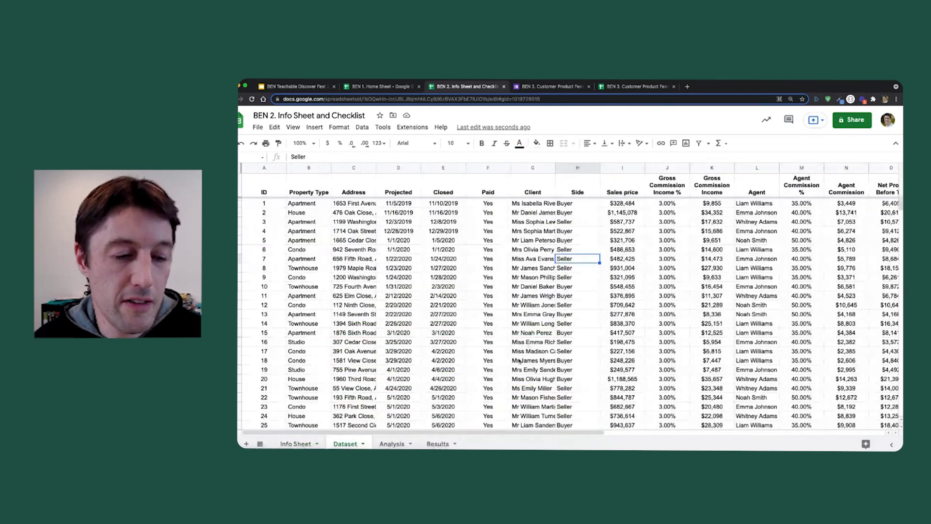
click(300, 443)
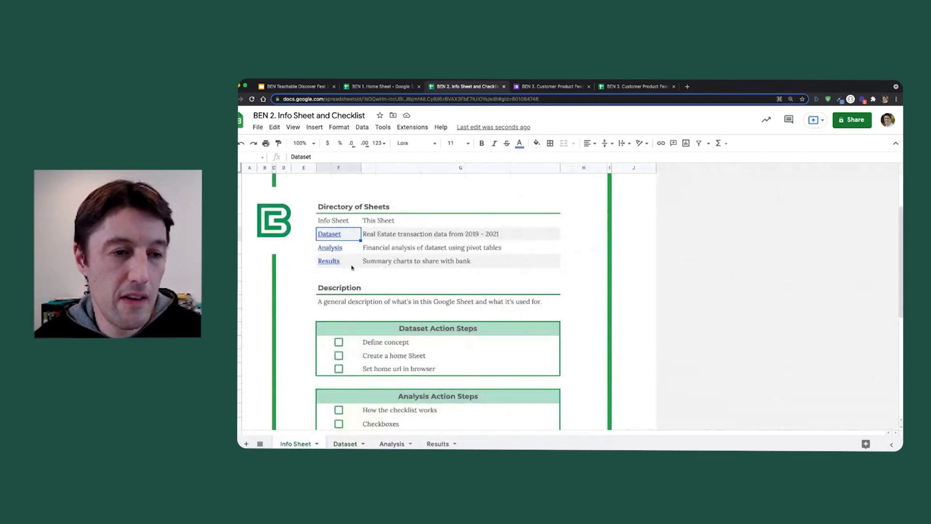
click(339, 249)
click(357, 265)
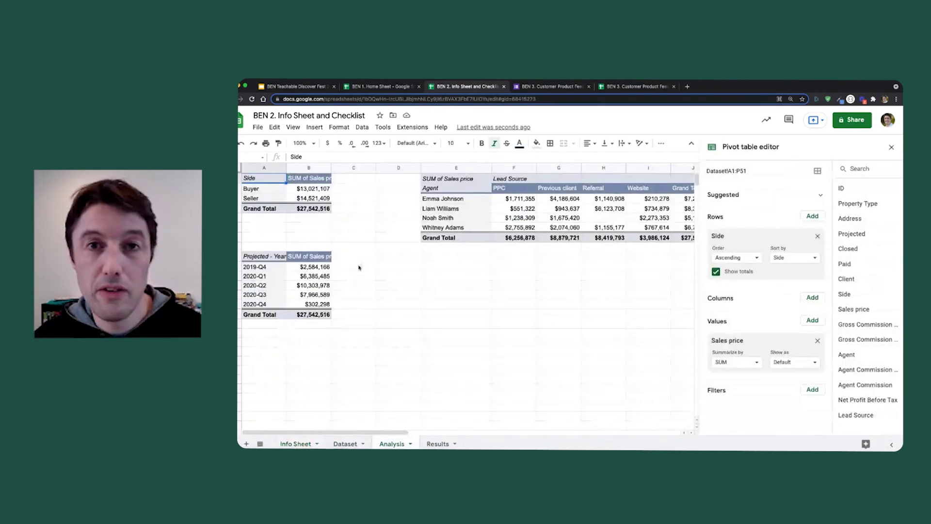
click(296, 444)
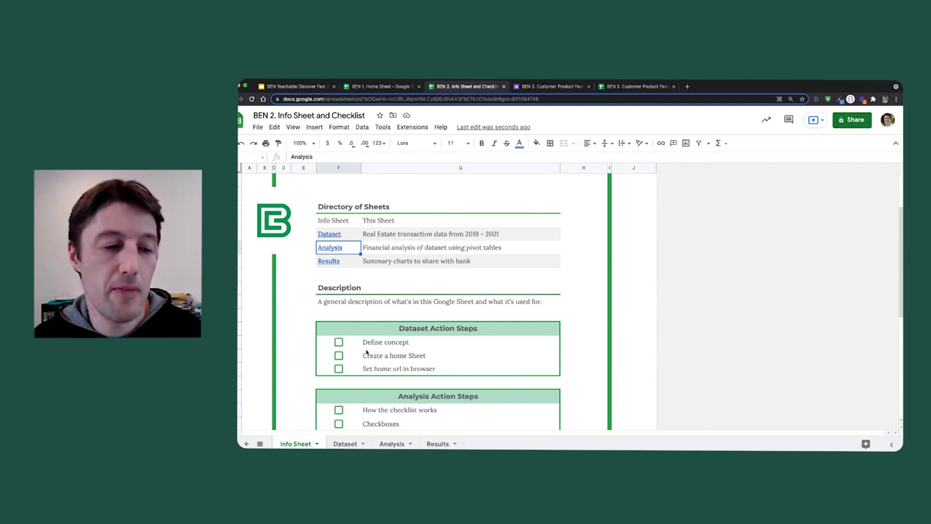
- View the list of all sheets in the workbook and close it
click(260, 444)
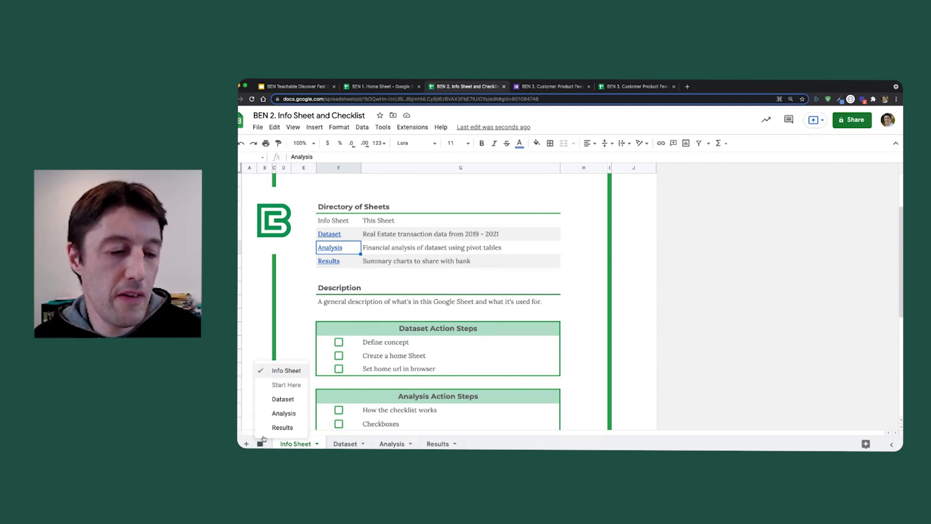
click(260, 444)
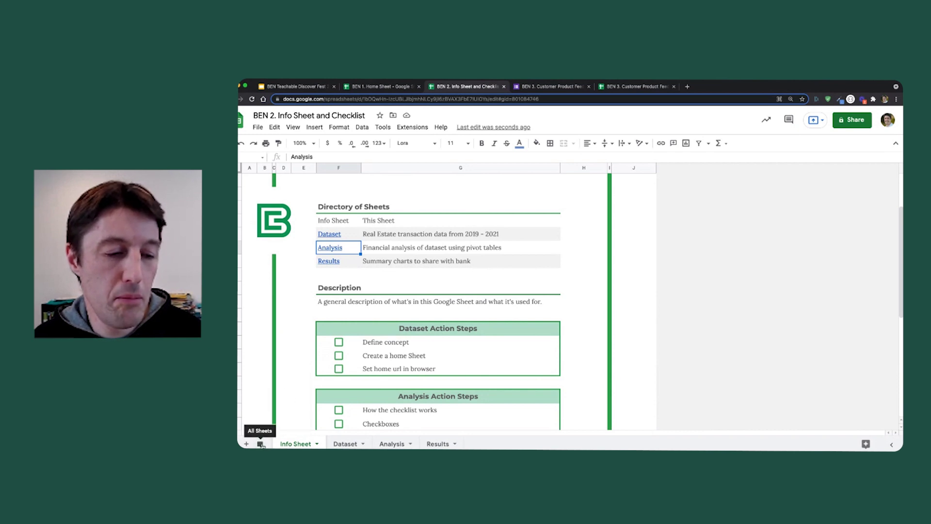
- Check the list of all sheets again, close it, and highlight the Description section and its general description text
click(261, 444)
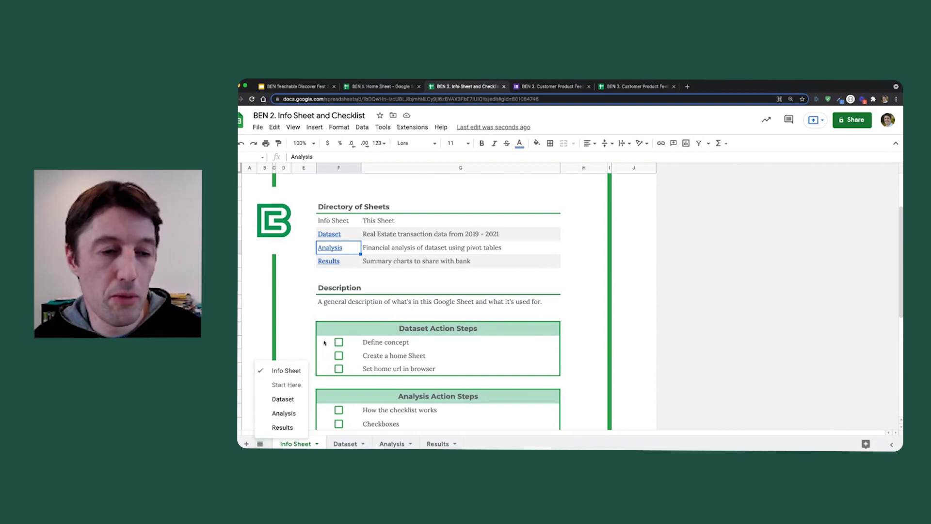
click(388, 251)
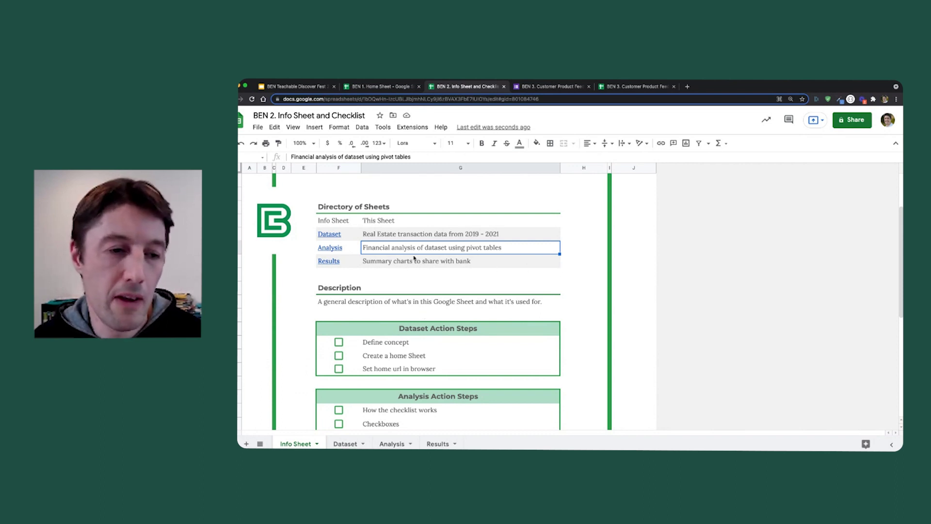
scroll(474, 266, down, 1)
drag(352, 247, 349, 261)
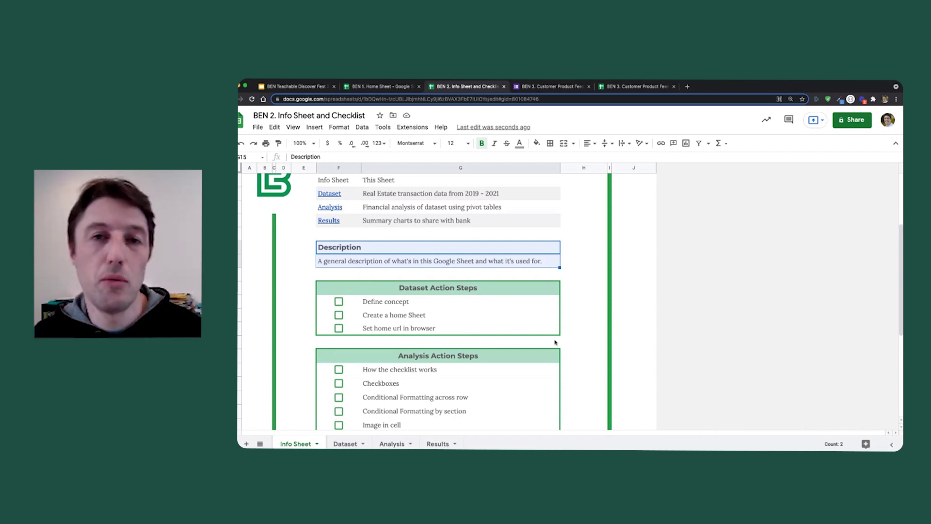
click(387, 261)
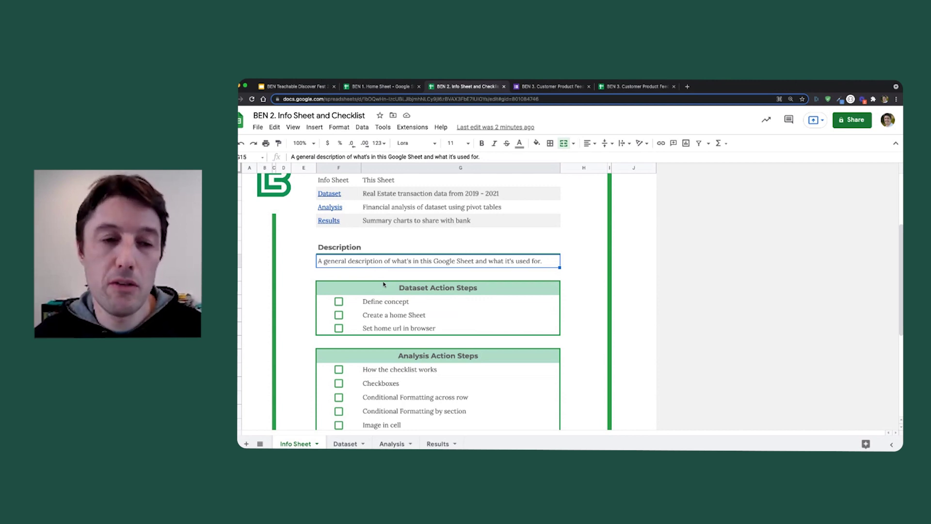
- Look over the Info Sheet from its title down, and highlight the Dataset Action Steps section and its heading
scroll(394, 279, up, 2)
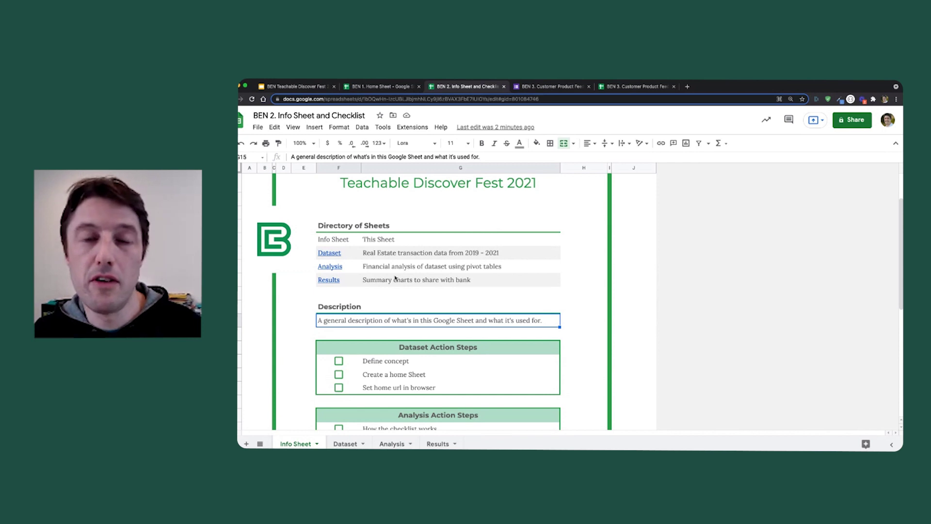
scroll(395, 278, up, 2)
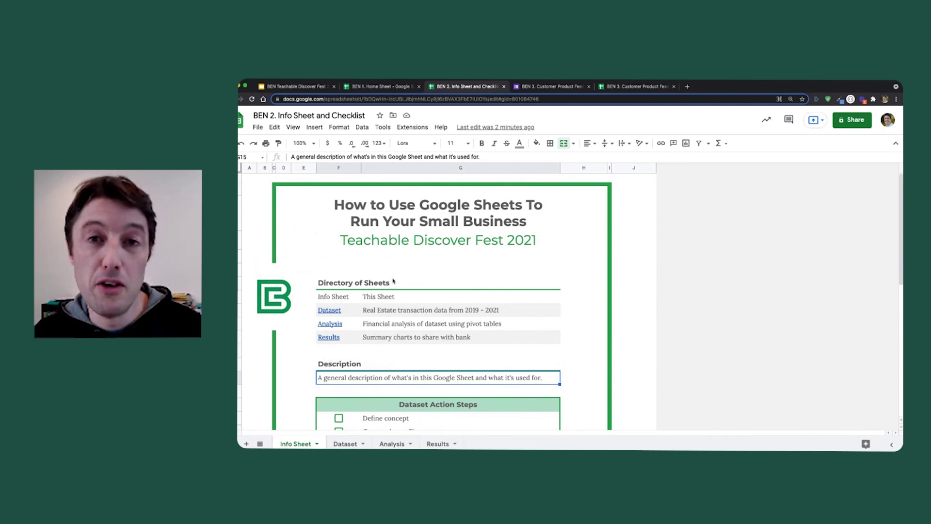
scroll(394, 280, down, 4)
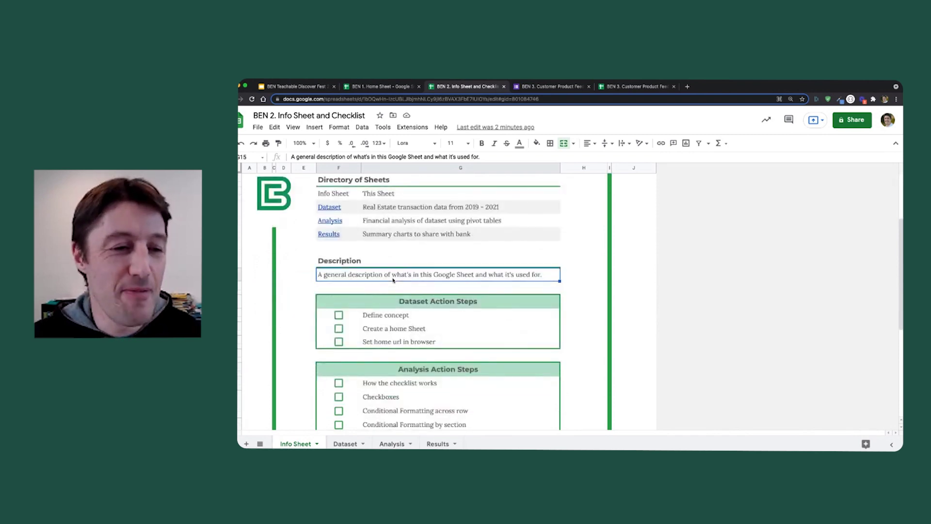
scroll(398, 280, down, 2)
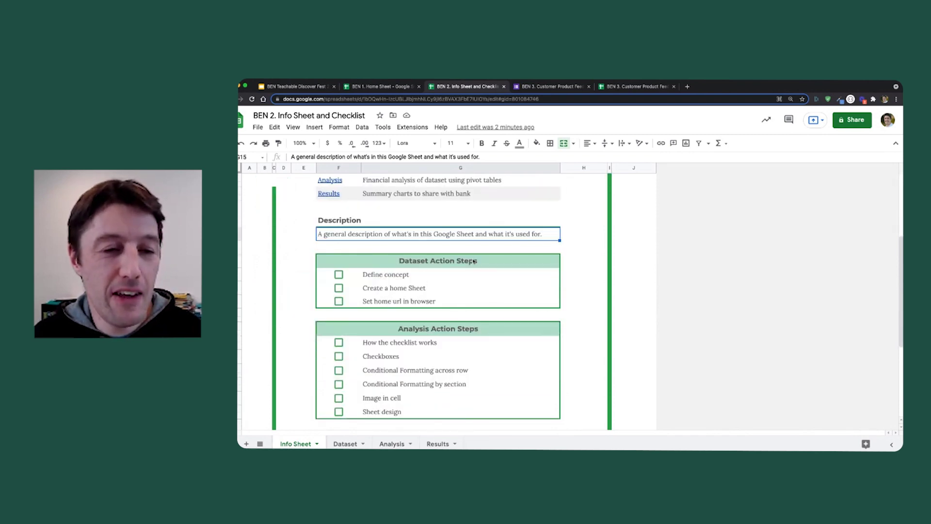
drag(474, 262, 478, 316)
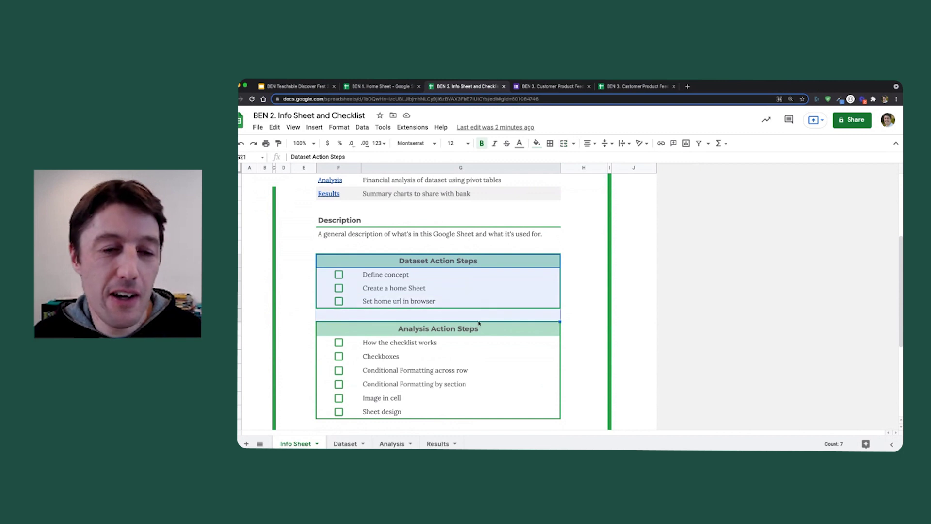
click(474, 262)
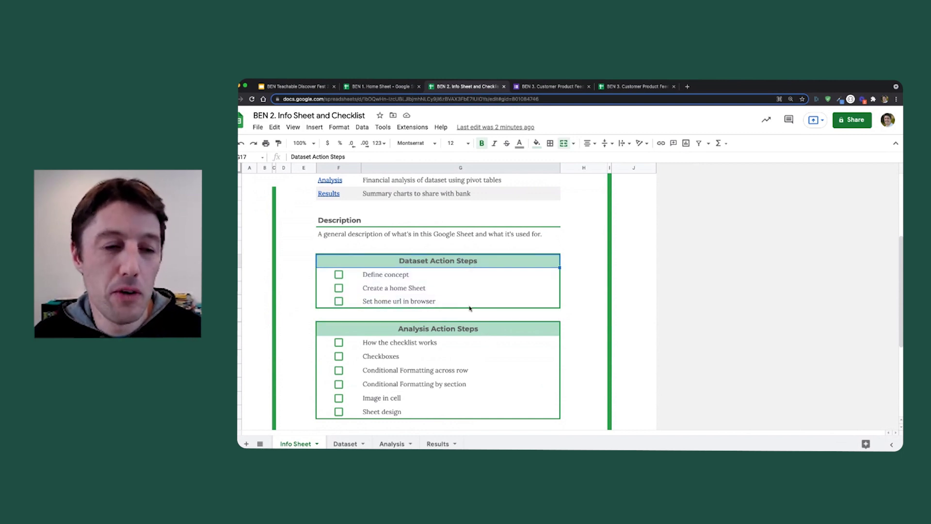
- Tick Define concept and Create a home Sheet under Dataset, and How the checklist works, Checkboxes, Conditional Formatting across row and Image in cell under Analysis
click(339, 274)
click(339, 287)
scroll(340, 288, down, 3)
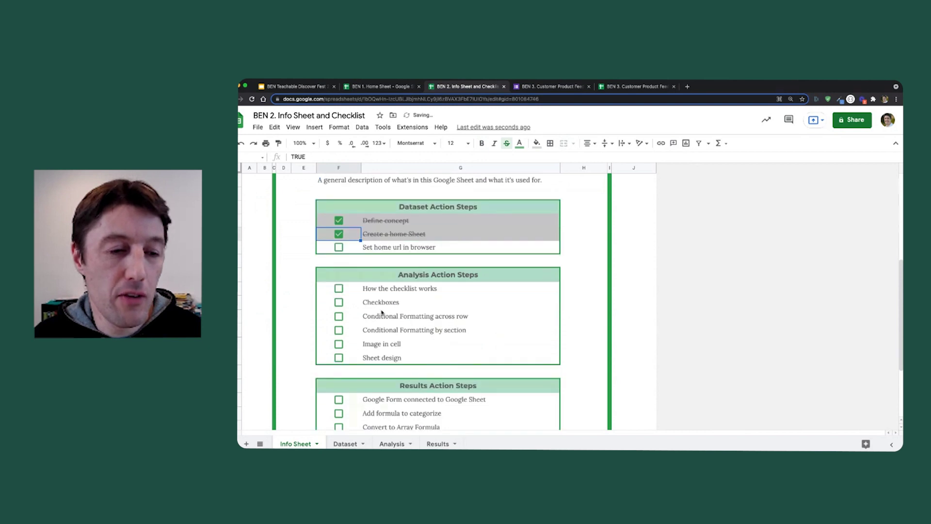
click(339, 288)
click(339, 302)
click(339, 317)
click(339, 344)
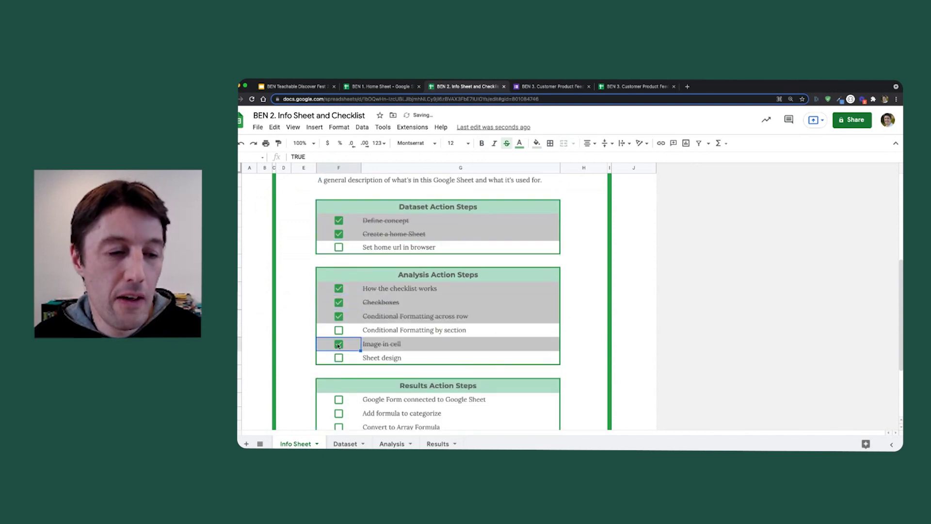
- Tick Google Form connected to Google Sheet, Convert to Array Formula and Analyze data in the Results Action Steps
scroll(390, 333, down, 5)
click(338, 304)
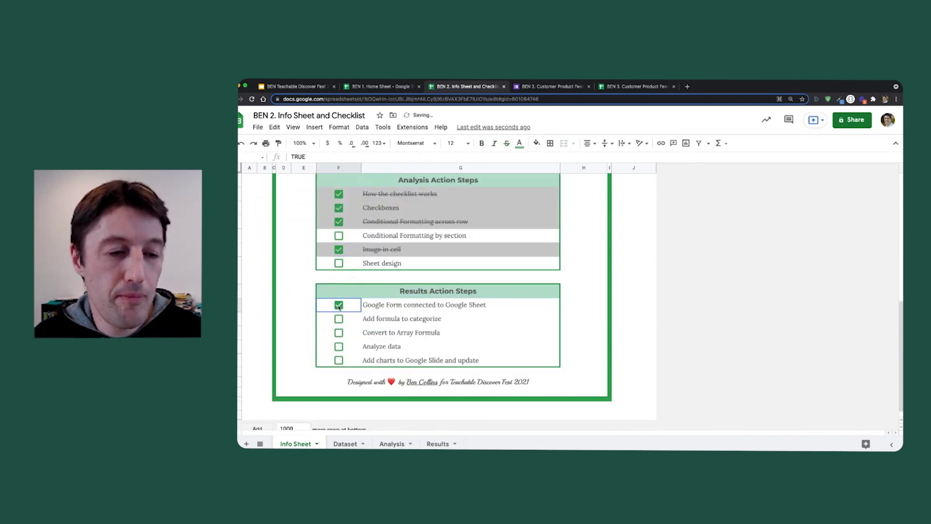
click(339, 332)
click(339, 346)
- Tick Set home url in browser to complete the Dataset Action Steps section
scroll(472, 309, up, 5)
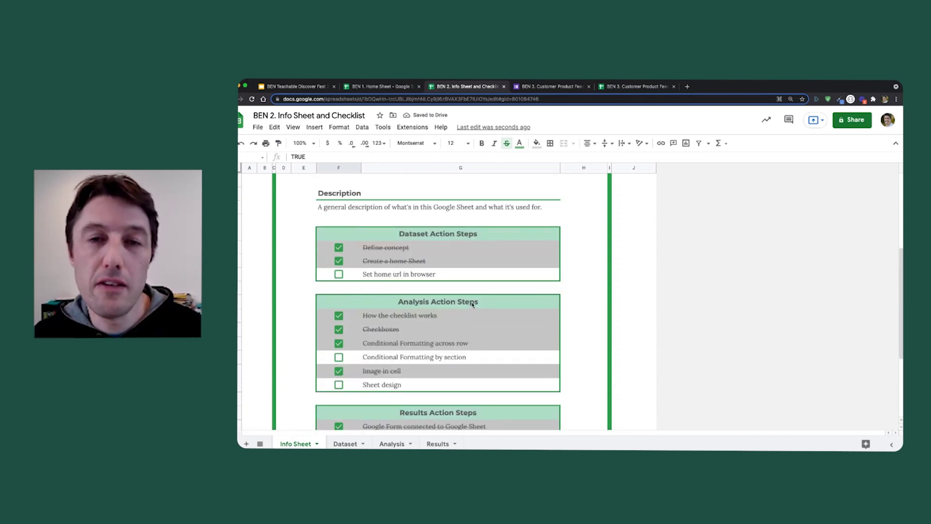
scroll(434, 276, down, 2)
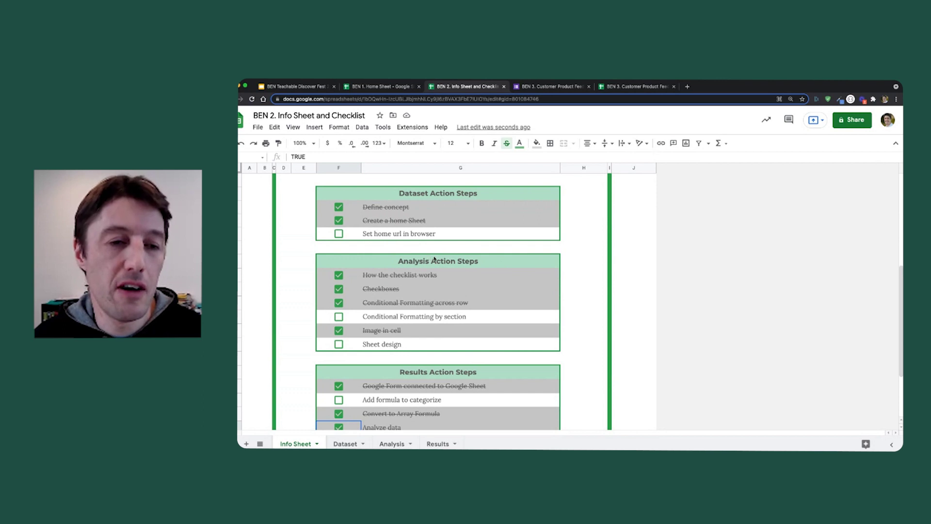
scroll(434, 258, up, 1)
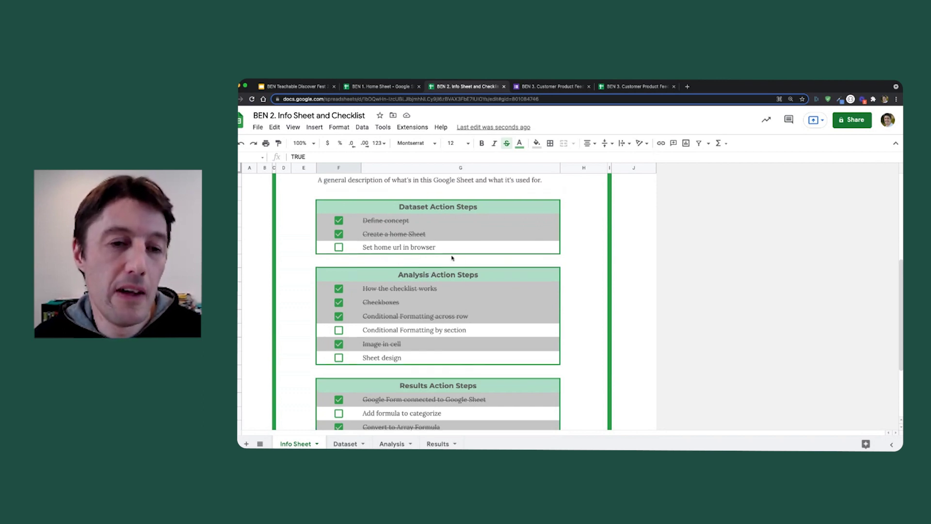
scroll(455, 258, up, 4)
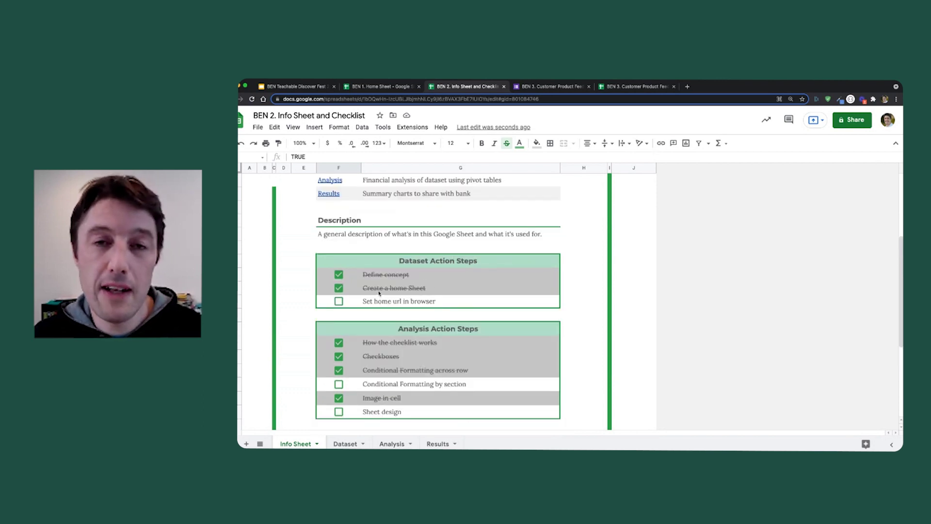
click(338, 302)
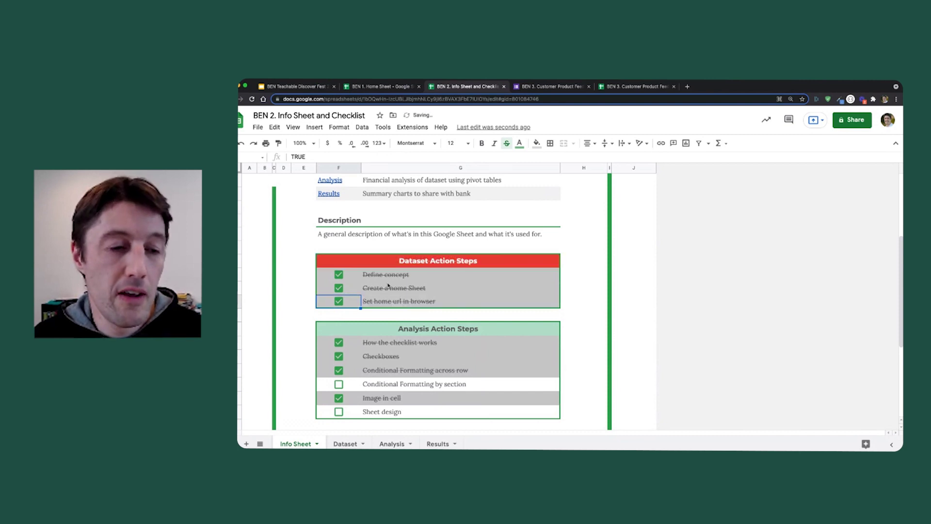
- Select the Dataset and Analysis Action Steps sections together and toggle all their checkboxes at once, finishing with every one cleared
drag(354, 273, 337, 411)
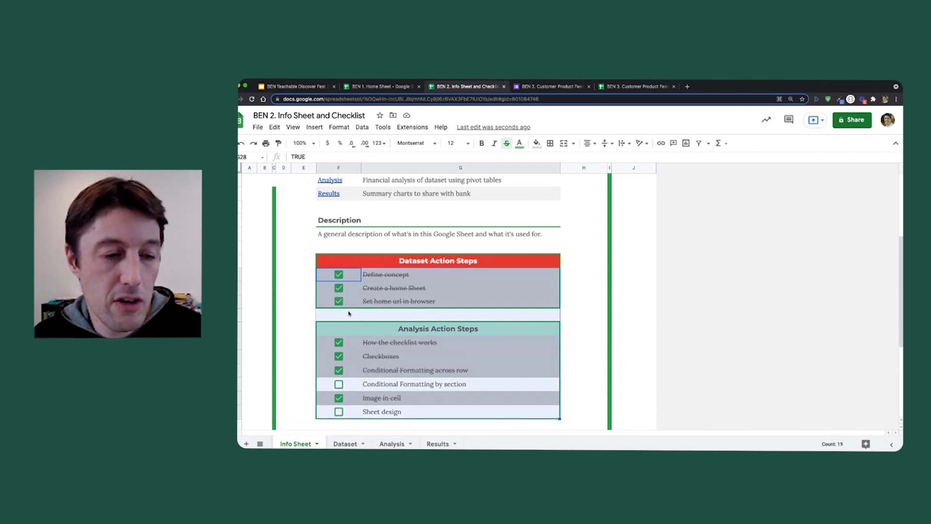
key(space)
key(space)
key(space)
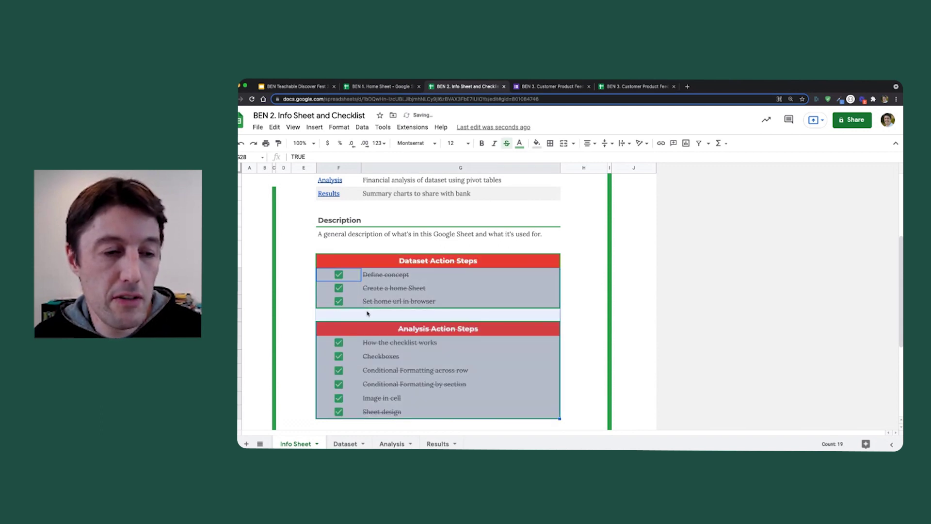
key(space)
key(space)
key(space)
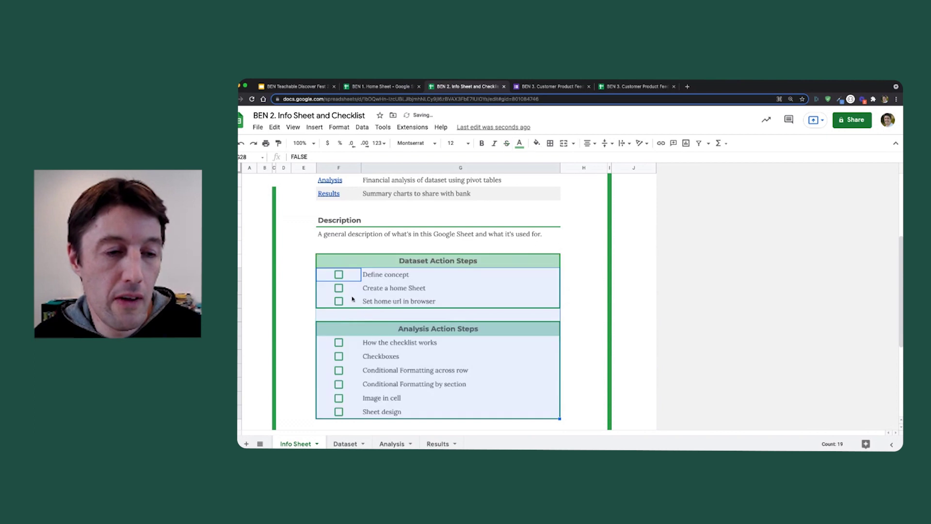
- Select only the three Dataset Action Steps checkboxes and toggle them on and off together
click(351, 278)
drag(350, 278, 349, 304)
key(space)
key(space)
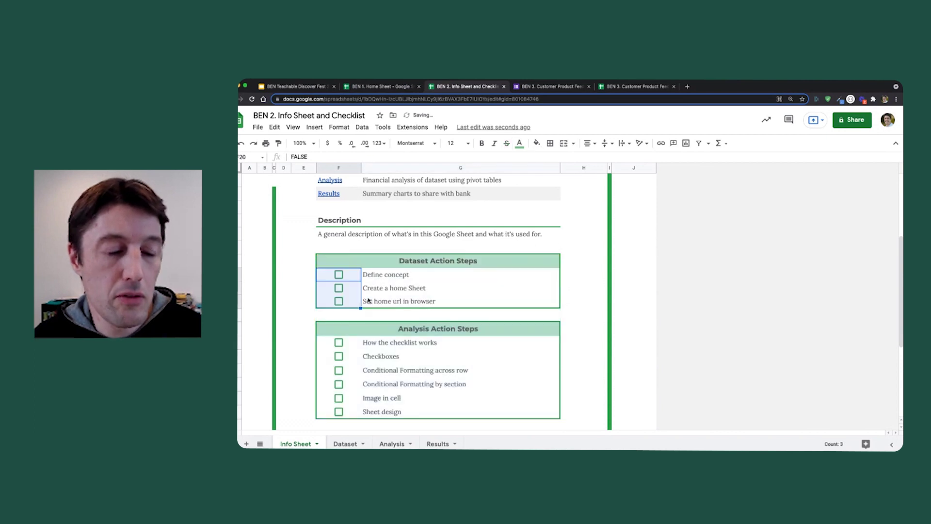
key(space)
key(space)
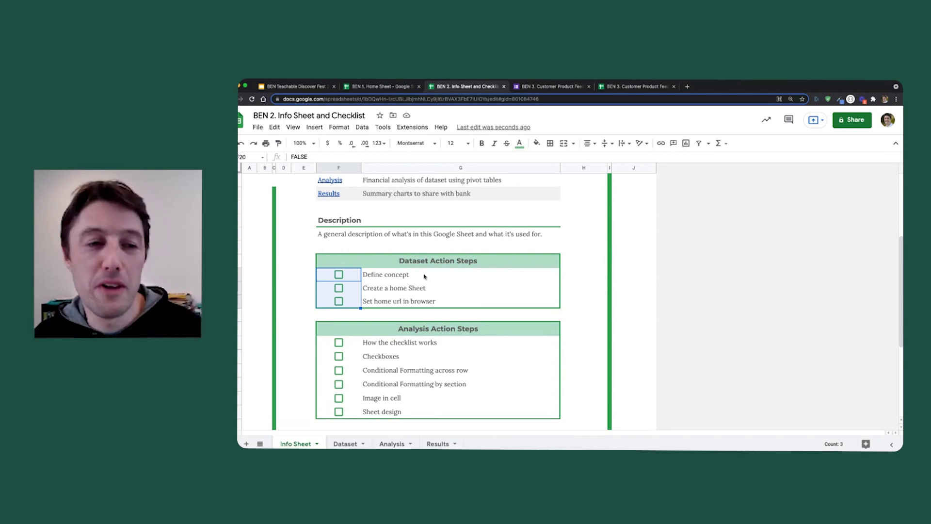
- Unhide the hidden Start Here sheet and open it
scroll(542, 230, down, 1)
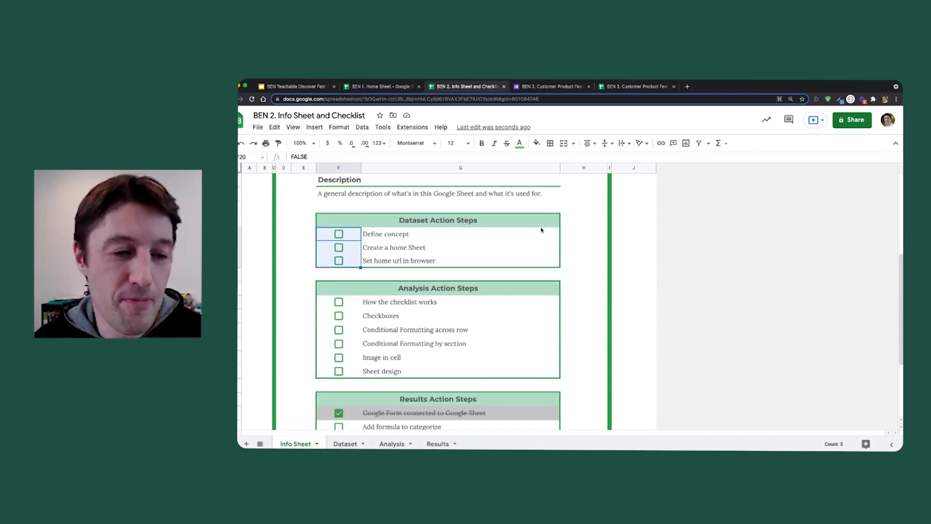
scroll(540, 232, up, 4)
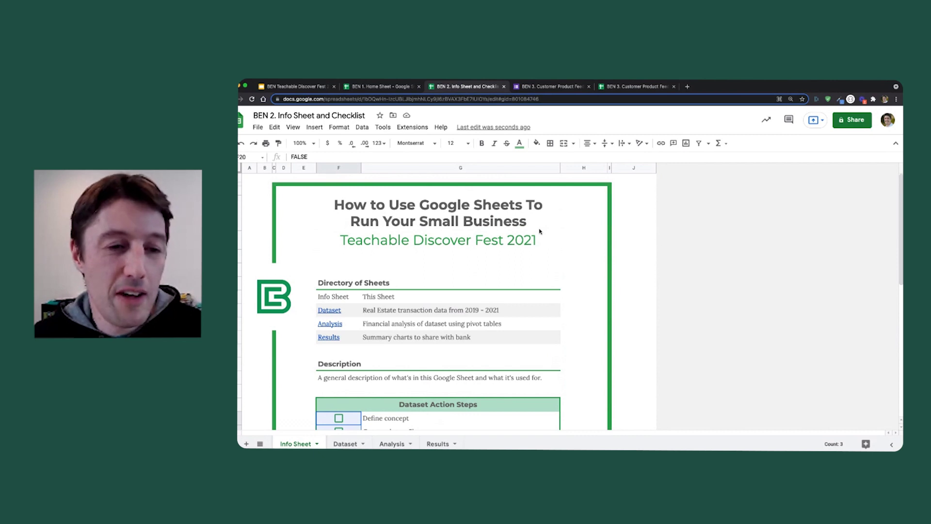
scroll(493, 244, down, 1)
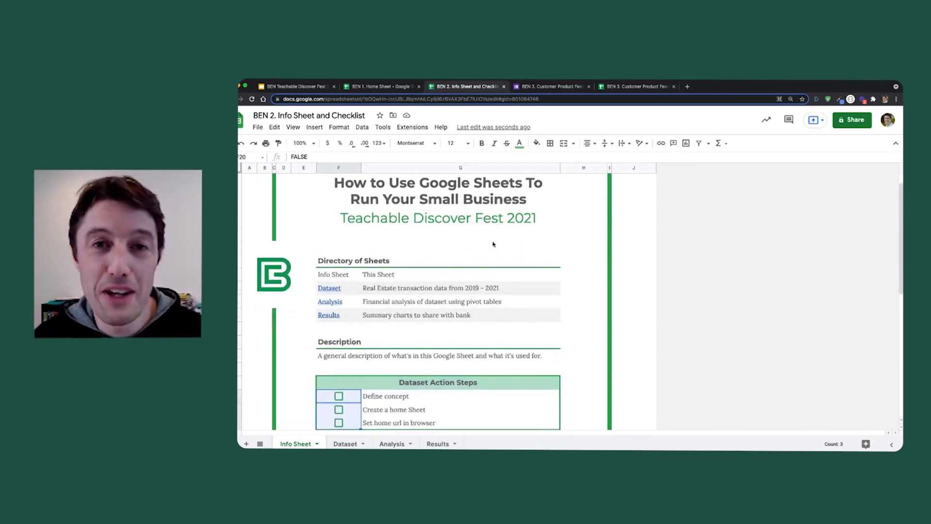
scroll(492, 244, down, 2)
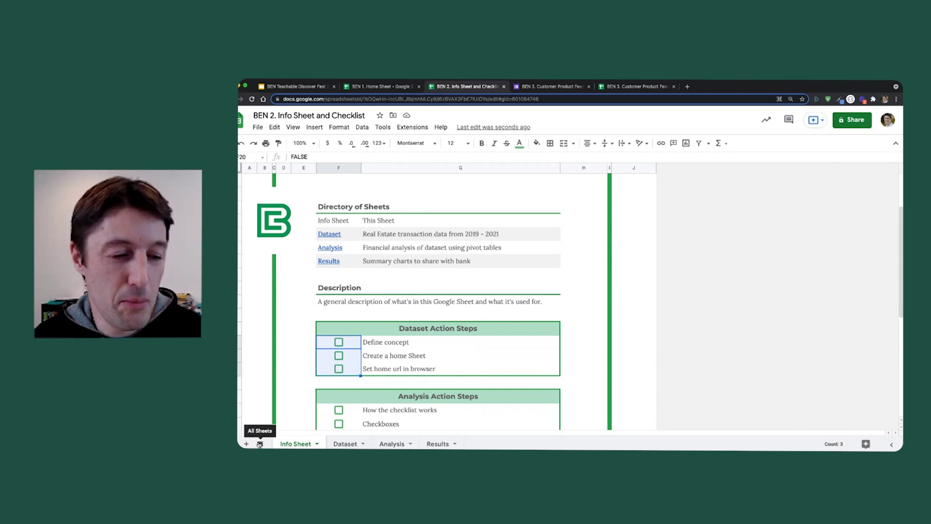
click(260, 444)
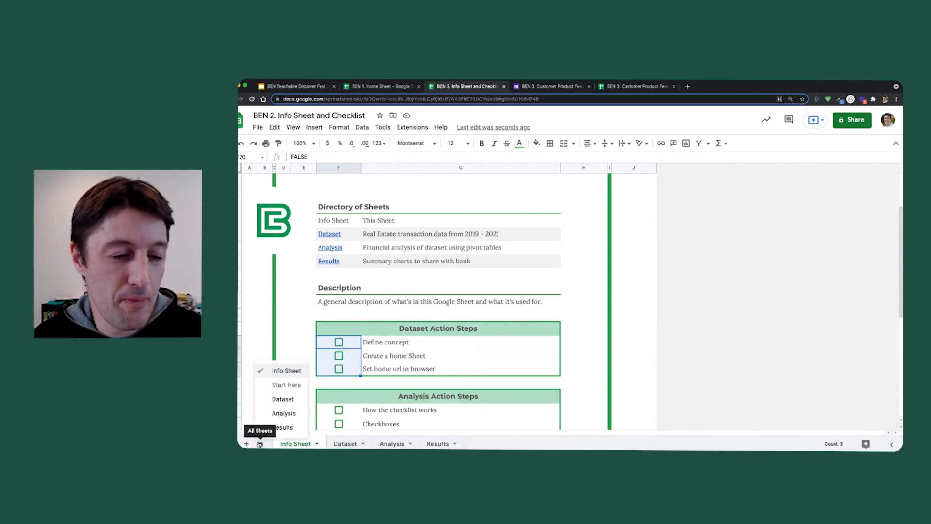
click(290, 385)
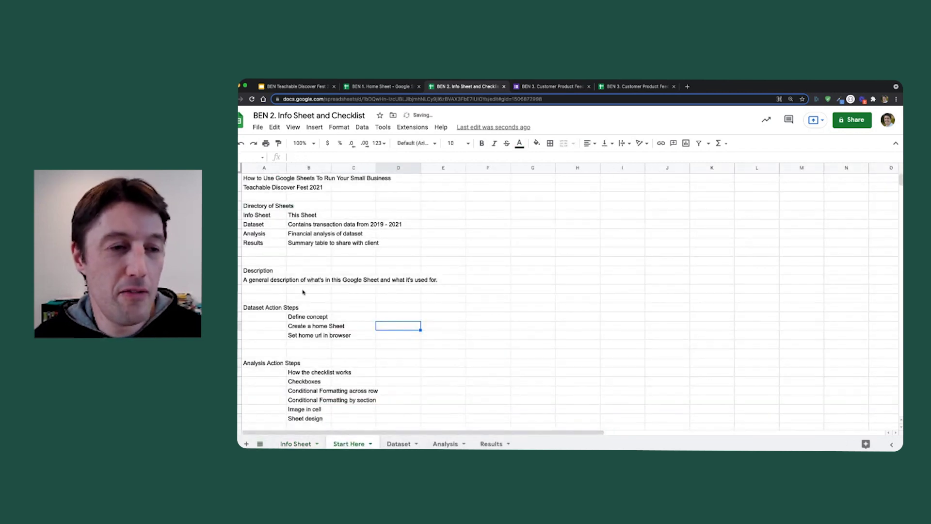
- Compare the finished Info Sheet with the unformatted Start Here sheet, reading through all the action step lists on Start Here
click(296, 444)
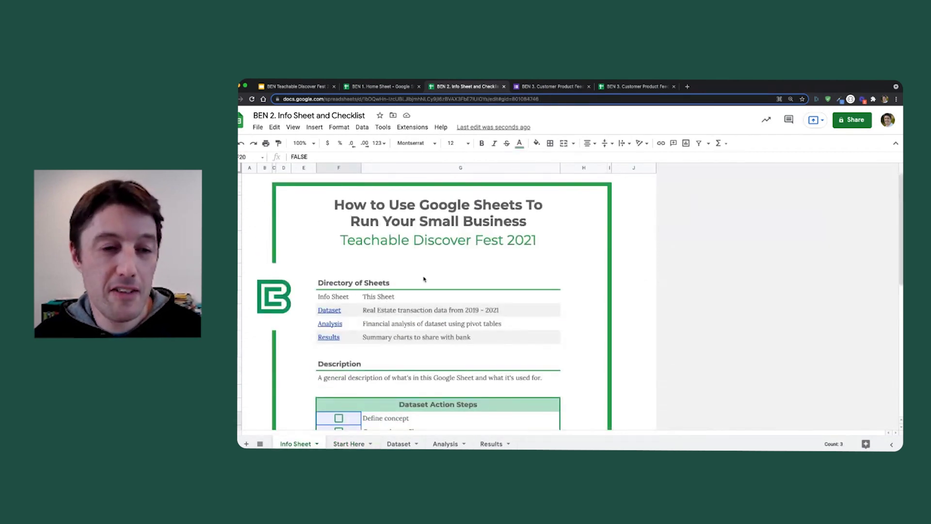
click(345, 443)
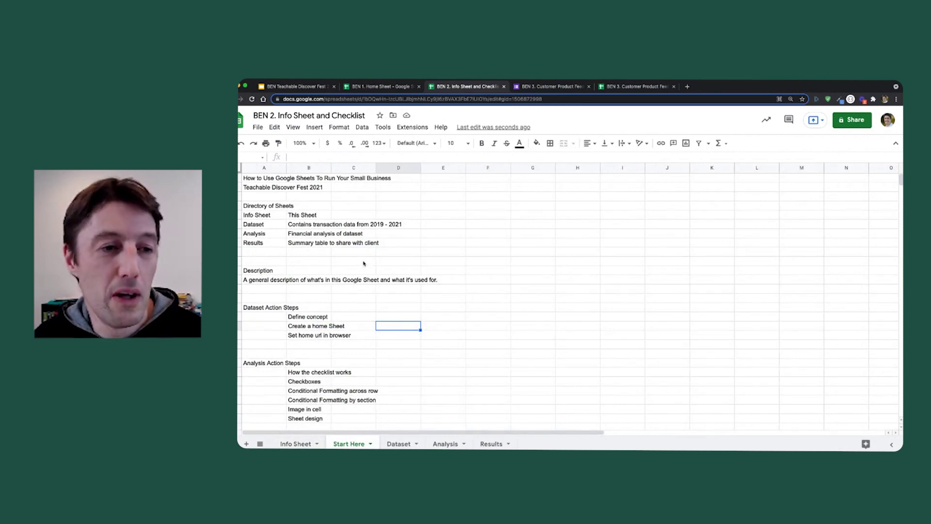
scroll(365, 265, down, 3)
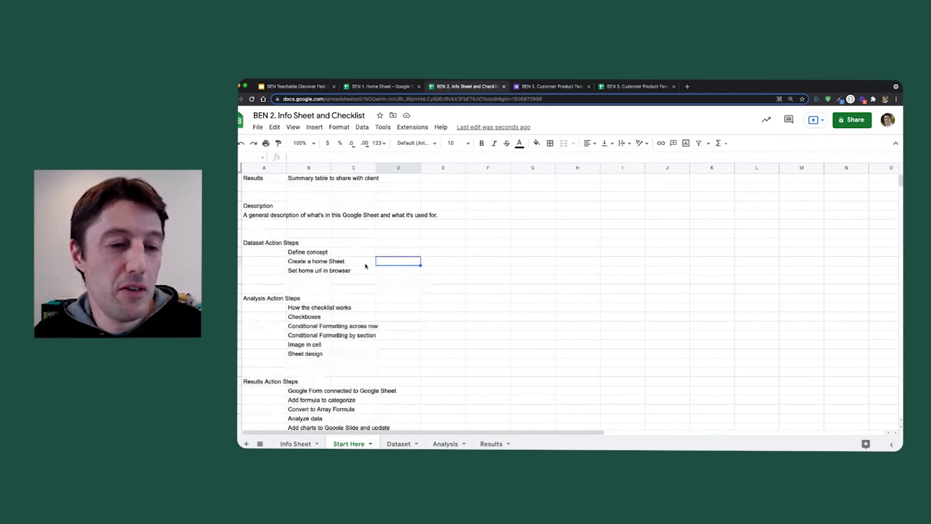
scroll(366, 266, down, 4)
scroll(368, 265, up, 8)
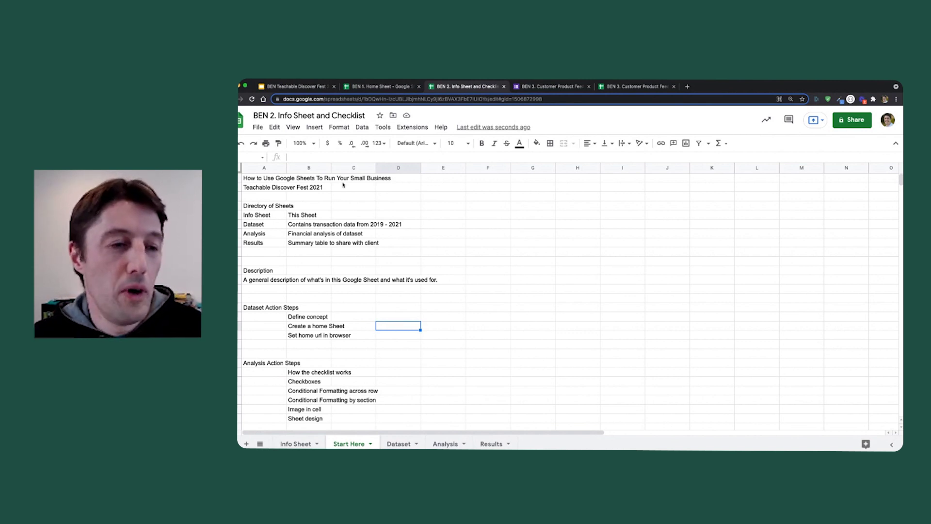
- Set the sheet title's font size to 24 and the Teachable Discover Fest 2021 subtitle's to 14
click(280, 180)
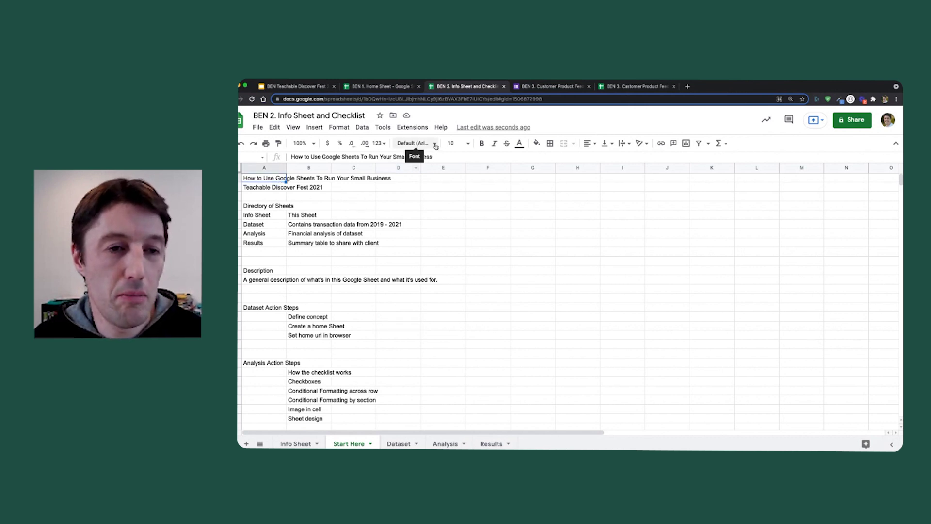
click(469, 144)
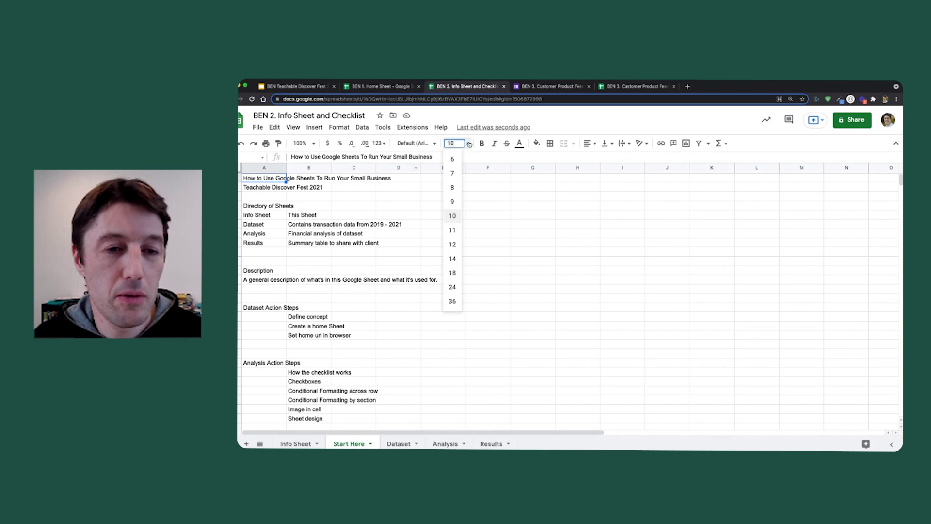
click(453, 286)
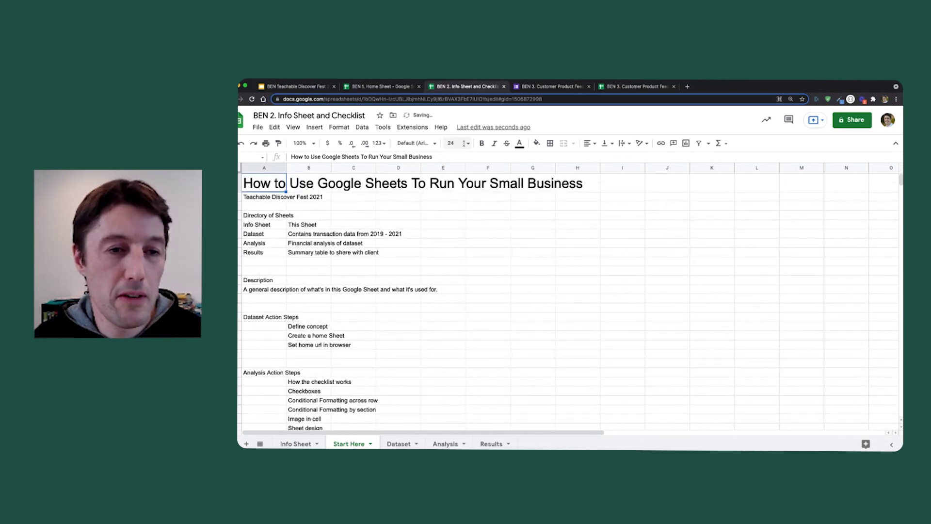
click(279, 198)
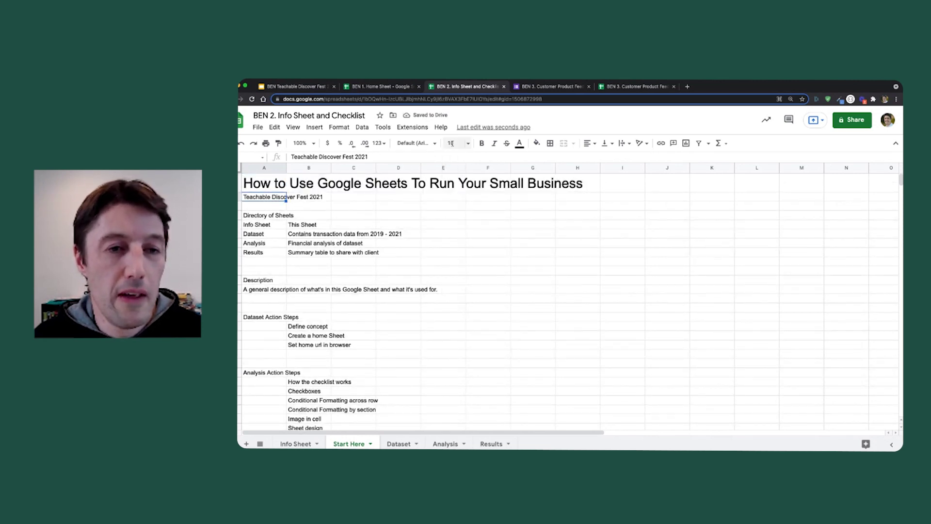
click(469, 143)
click(453, 259)
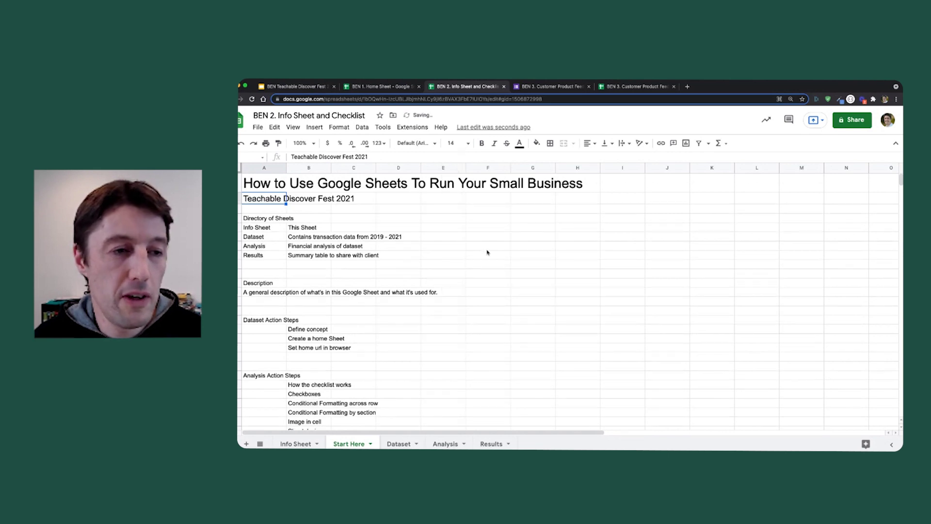
- Set the Directory of Sheets heading's font size to 12
click(279, 219)
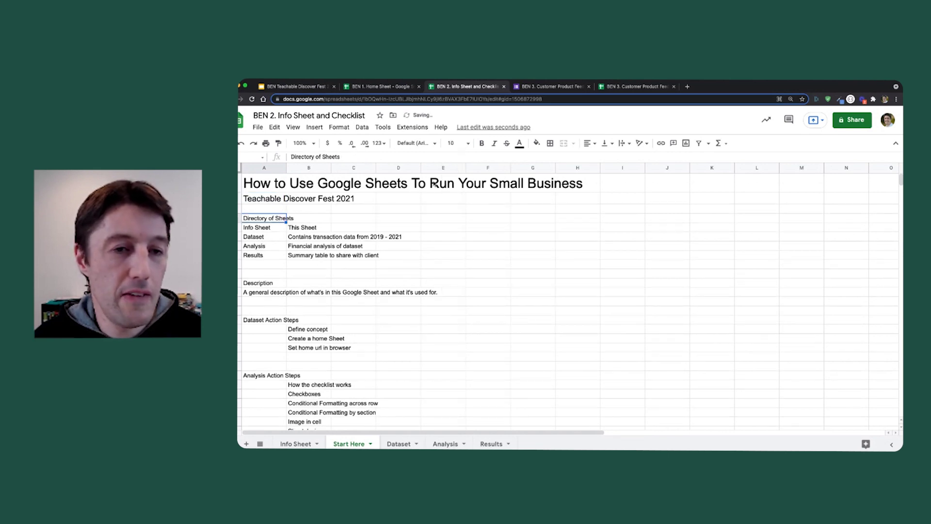
click(468, 143)
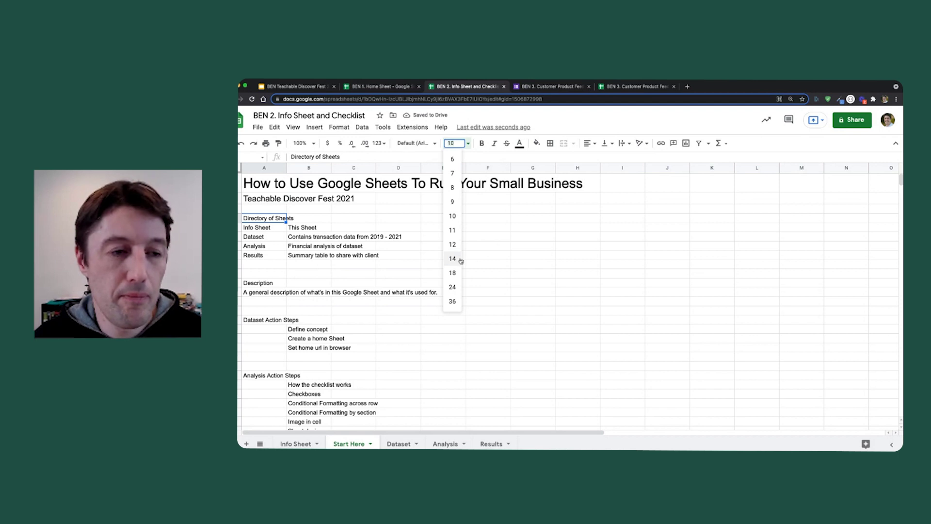
click(453, 244)
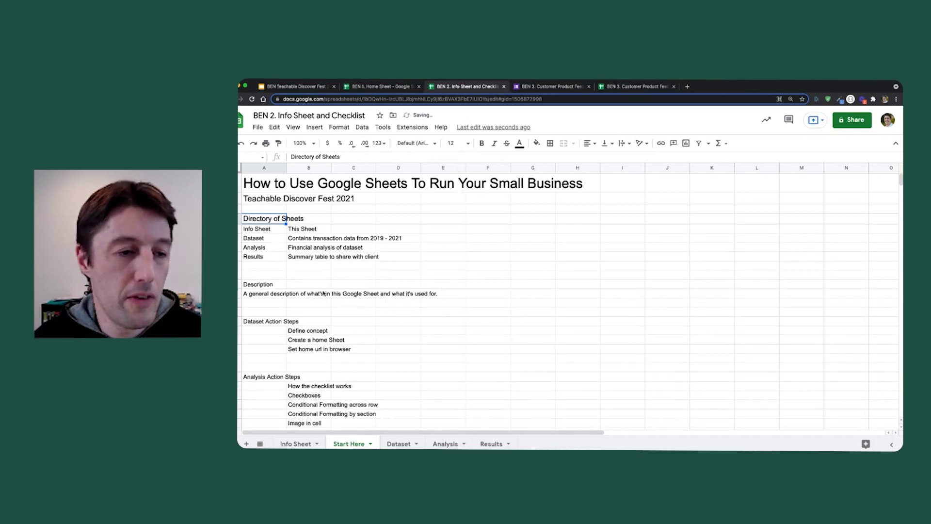
- Select the Description, Dataset, Analysis and Results Action Steps headings together and set their font size to 14
click(277, 285)
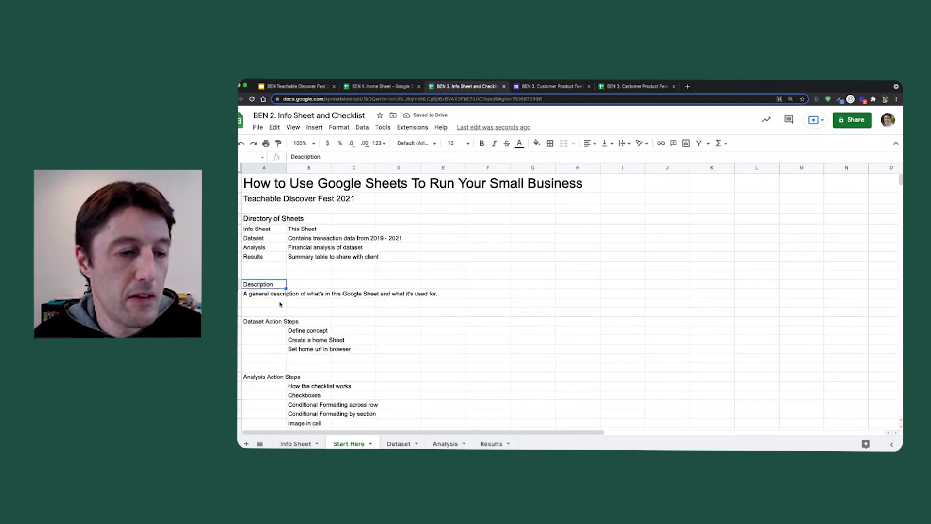
super+click(276, 321)
super+click(278, 376)
scroll(322, 312, down, 2)
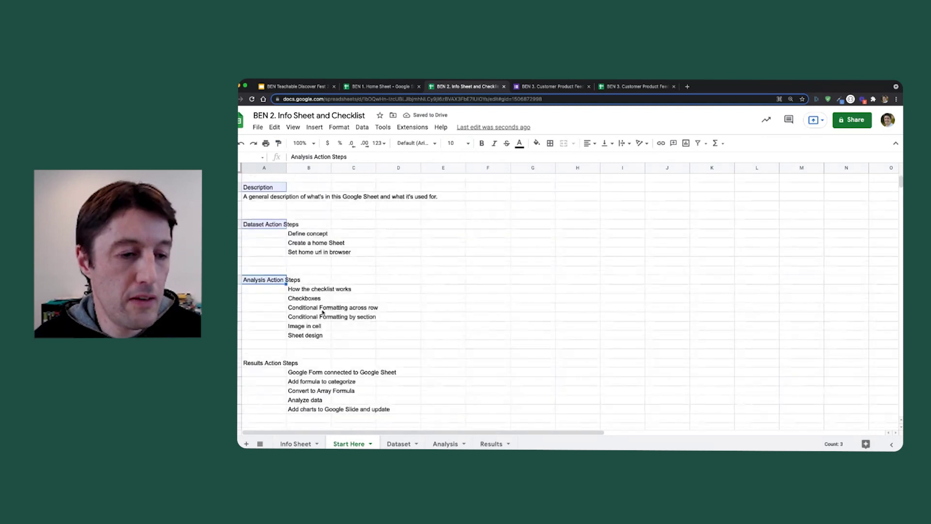
super+click(274, 365)
scroll(383, 260, up, 1)
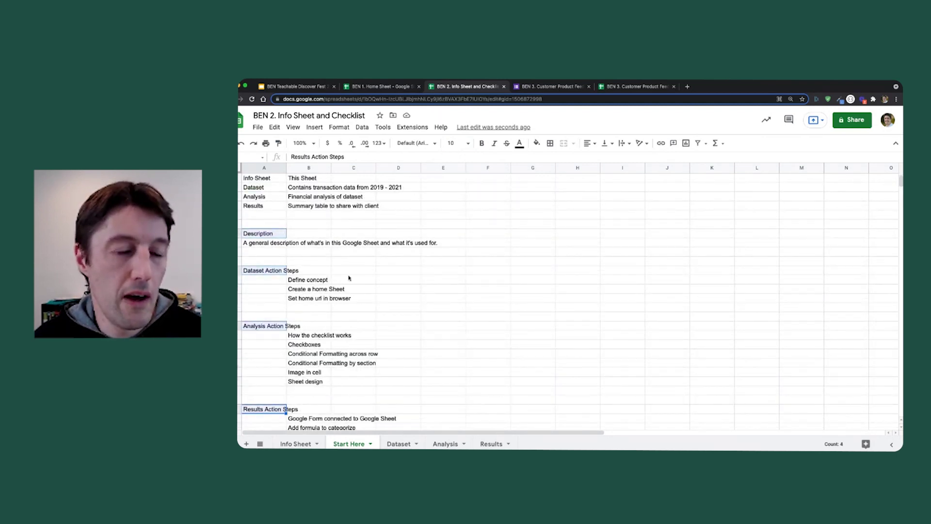
click(467, 143)
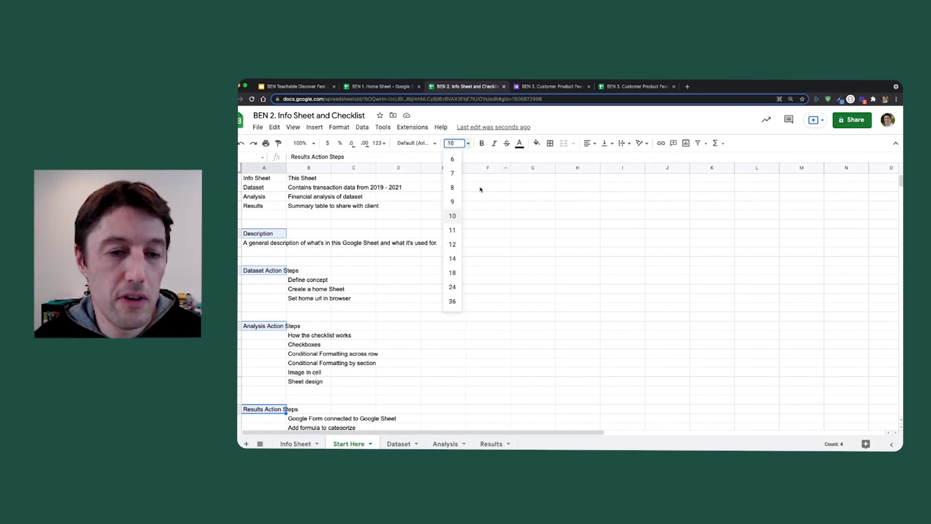
click(452, 259)
scroll(318, 272, up, 1)
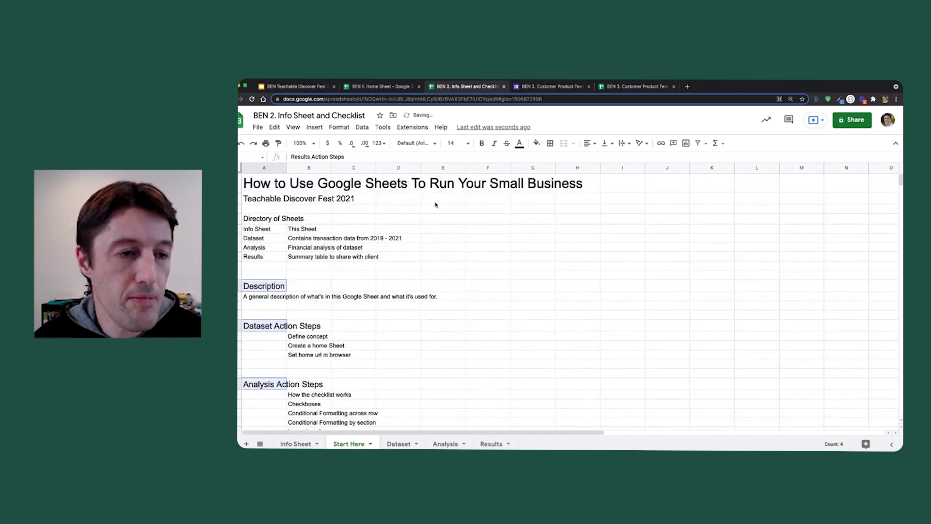
- Widen column B to about four times its width and set the sheet title's font size to 18
drag(331, 168, 477, 166)
click(264, 183)
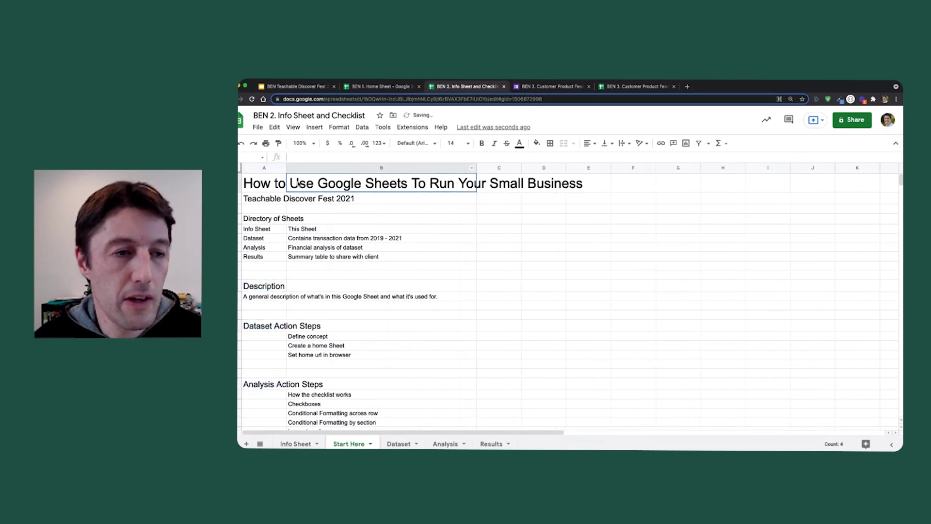
click(458, 143)
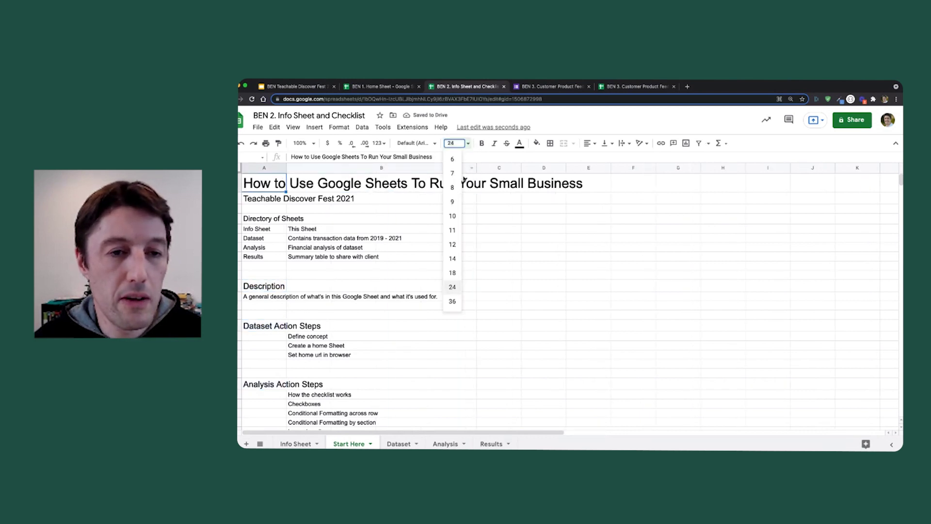
click(455, 270)
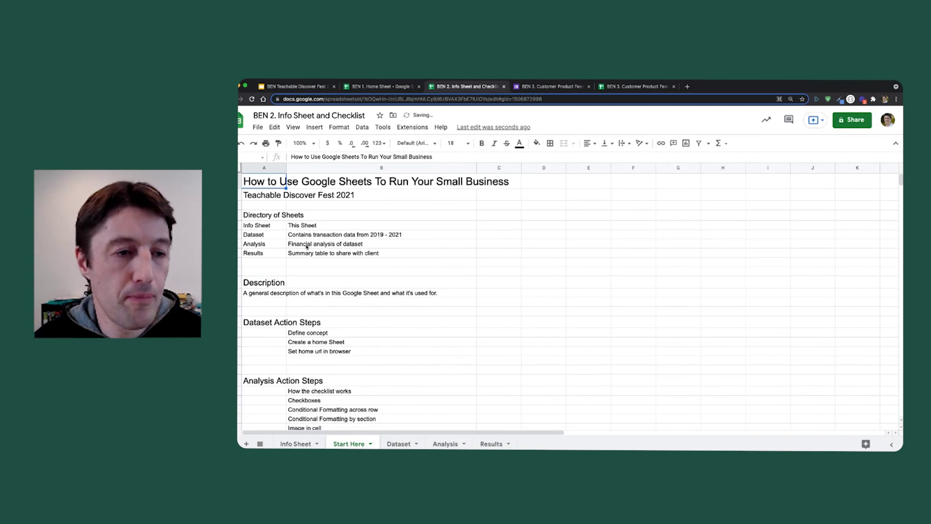
- Merge the Directory of Sheets heading across columns A and B and center its text horizontally
drag(274, 217, 409, 214)
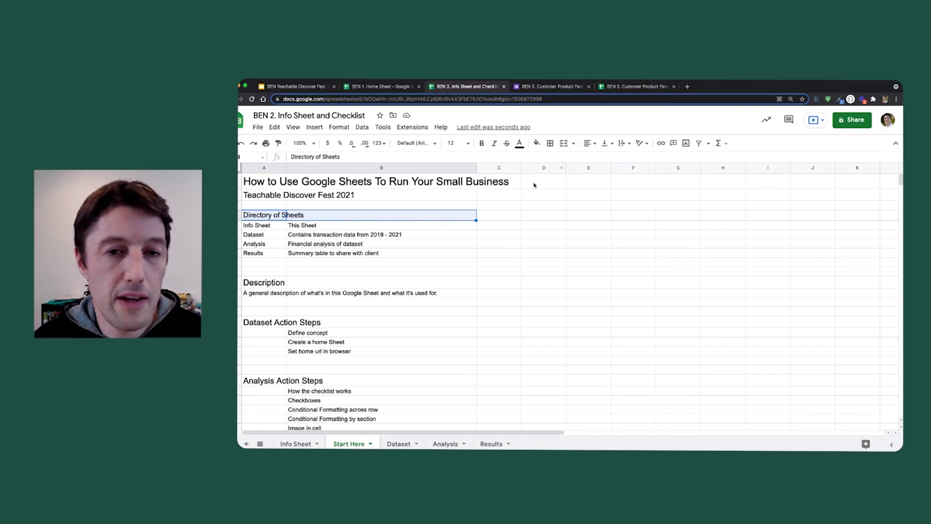
click(565, 146)
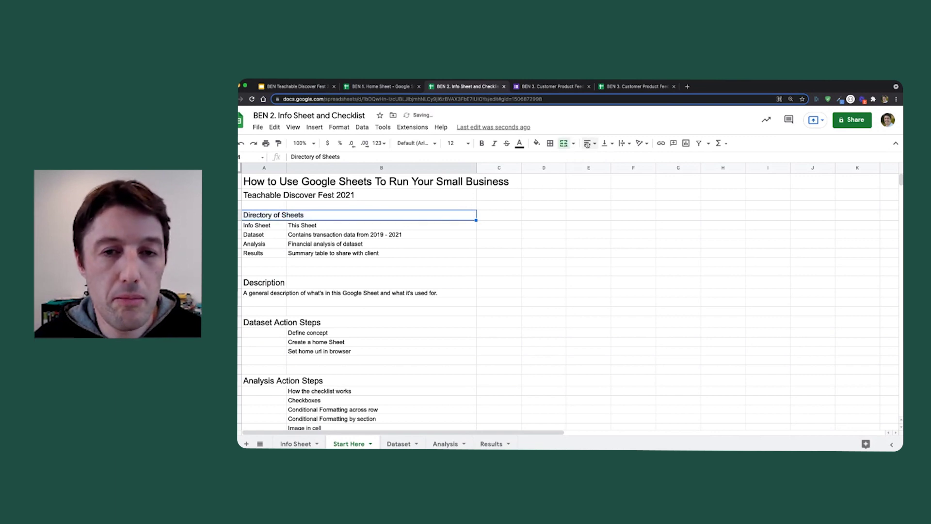
click(597, 146)
click(601, 158)
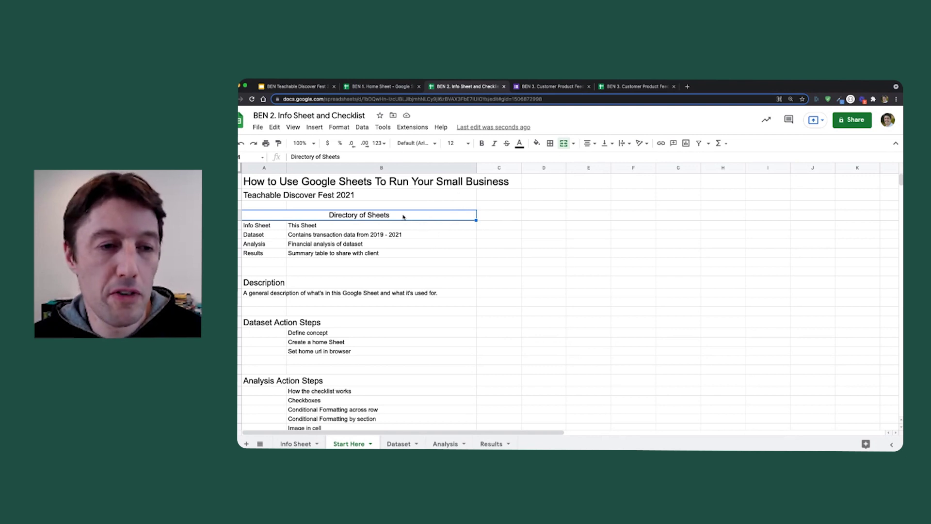
- Add a thick bottom border in the custom green to the Directory of Sheets heading and make its text bold
click(553, 144)
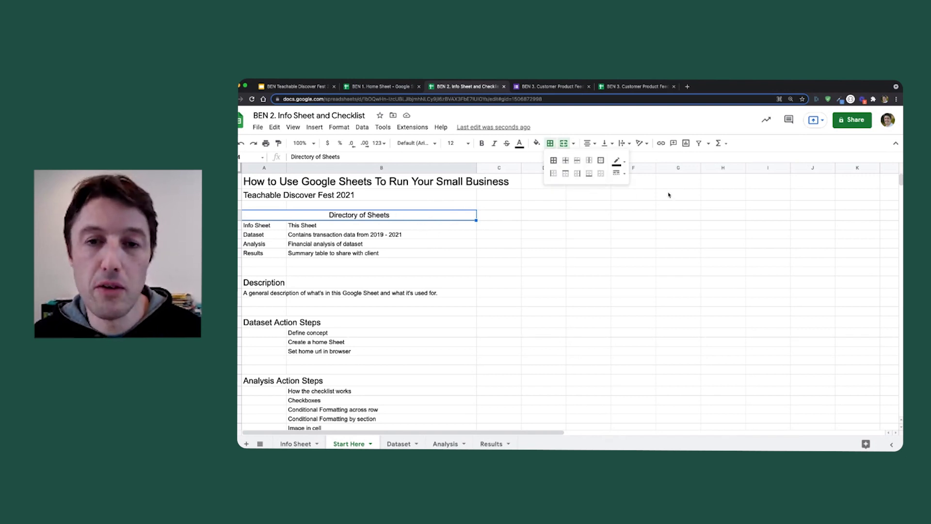
click(617, 162)
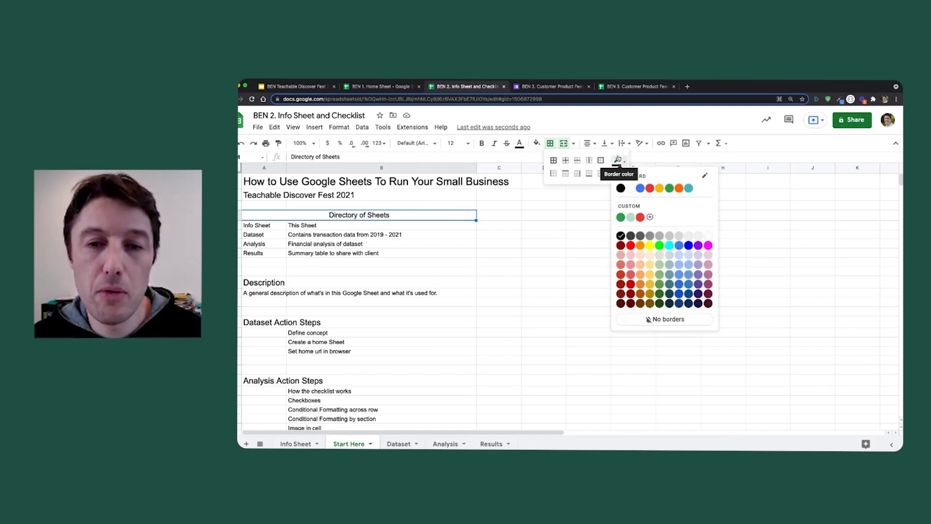
click(621, 217)
click(617, 173)
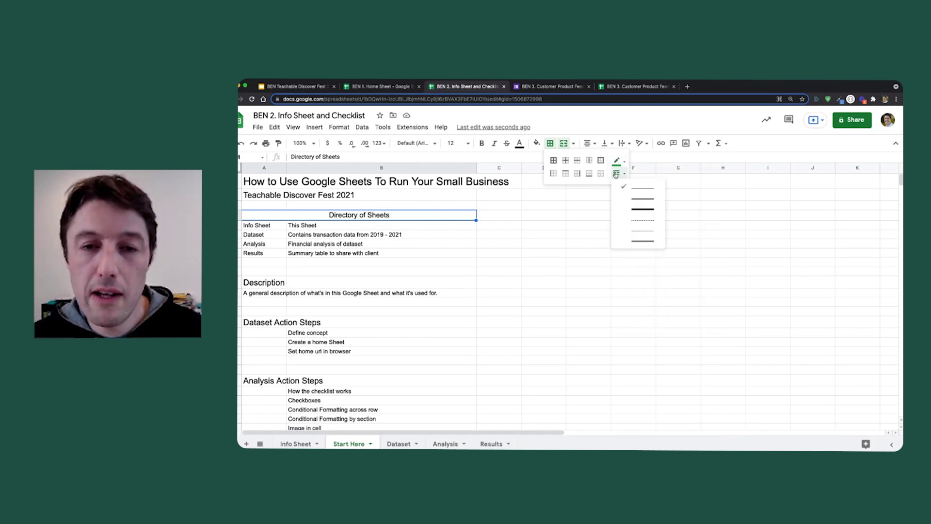
click(644, 207)
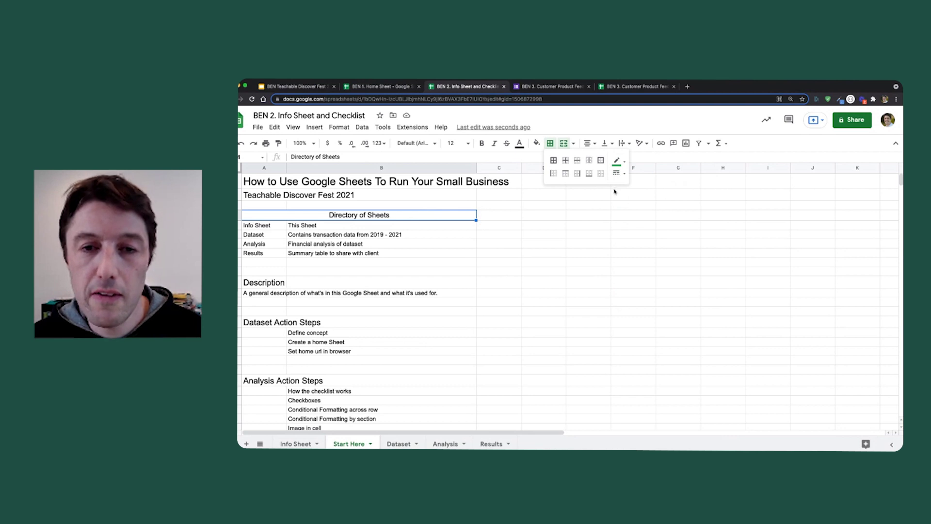
click(590, 174)
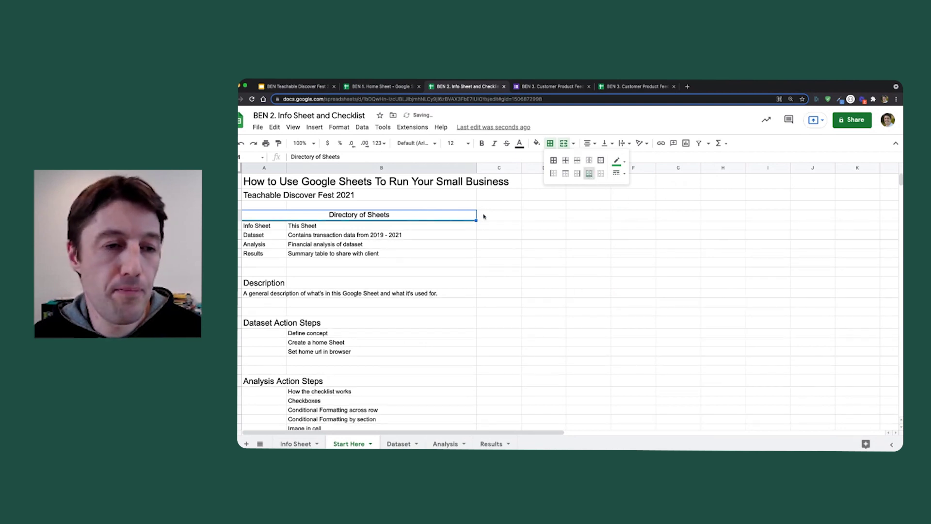
click(482, 143)
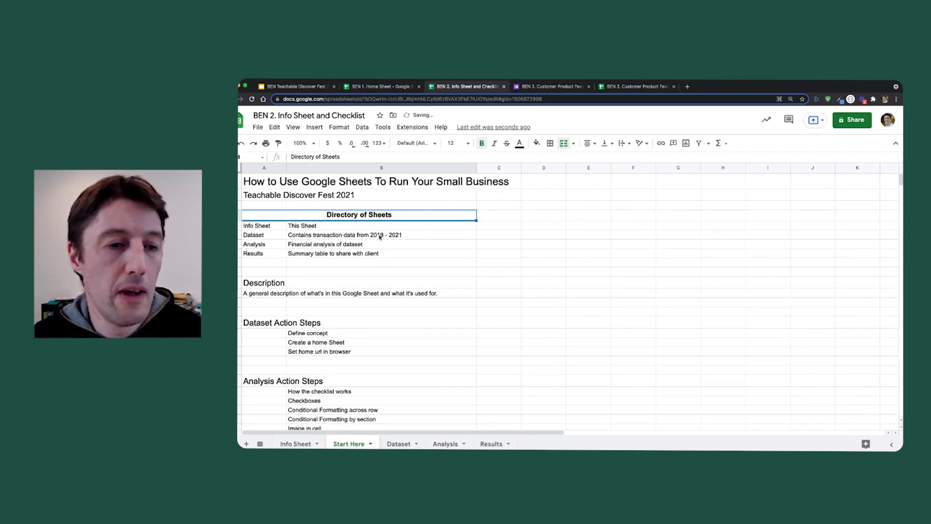
- Copy the Directory of Sheets heading's format onto the Description, Dataset Action Steps, Analysis Action Steps and Results Action Steps headings
click(279, 144)
click(320, 282)
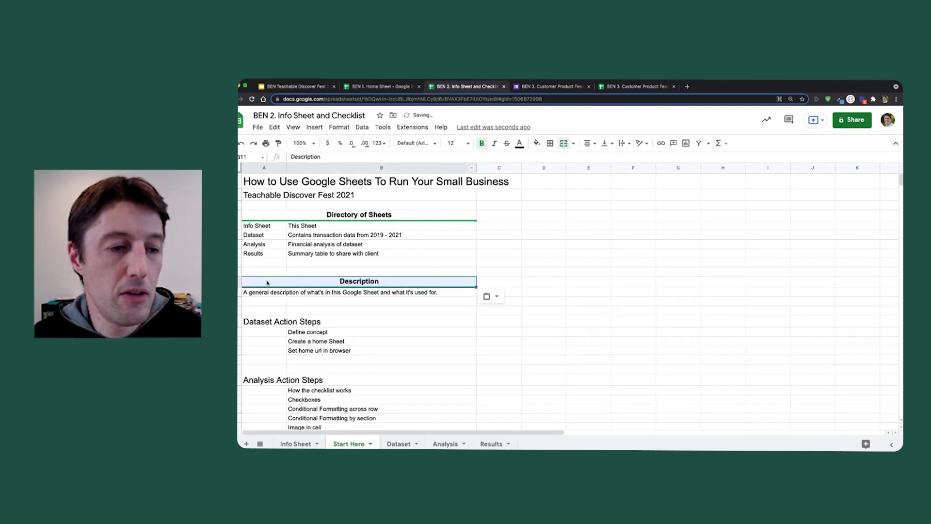
scroll(330, 257, down, 2)
click(278, 143)
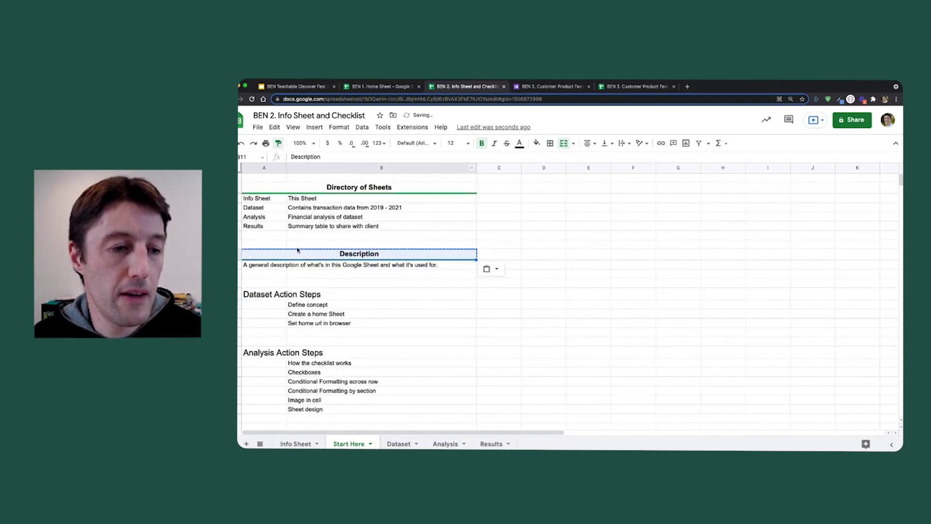
click(265, 295)
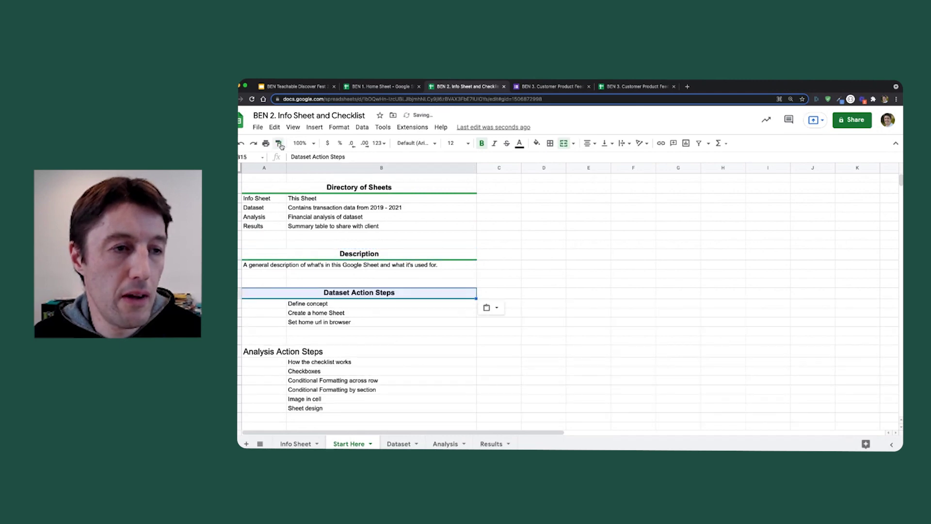
click(271, 344)
scroll(272, 344, down, 3)
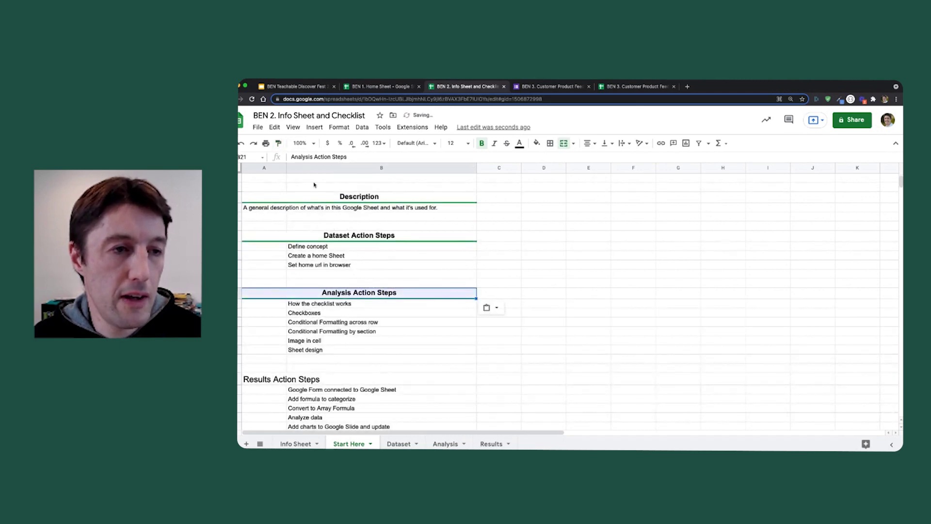
click(280, 144)
click(270, 381)
key(ctrl+alt+v)
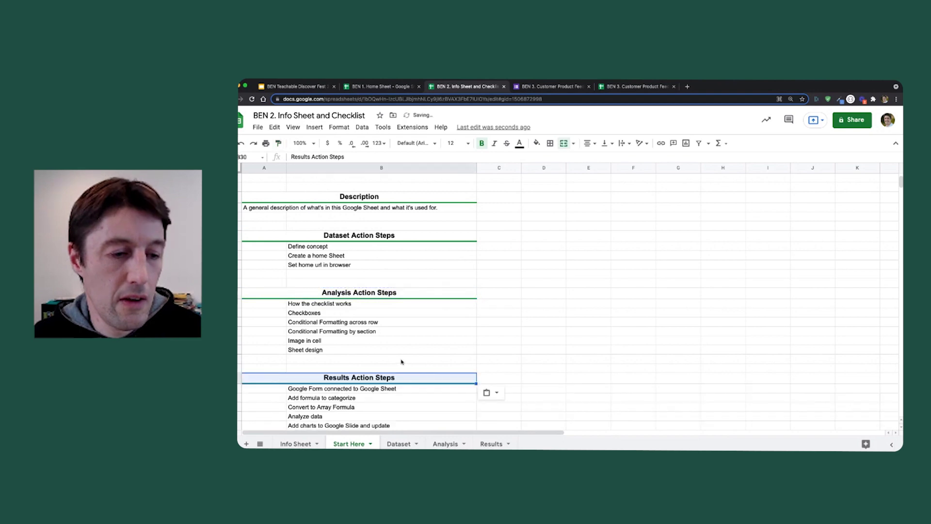
scroll(458, 359, down, 3)
scroll(453, 357, up, 5)
click(520, 333)
scroll(523, 332, up, 3)
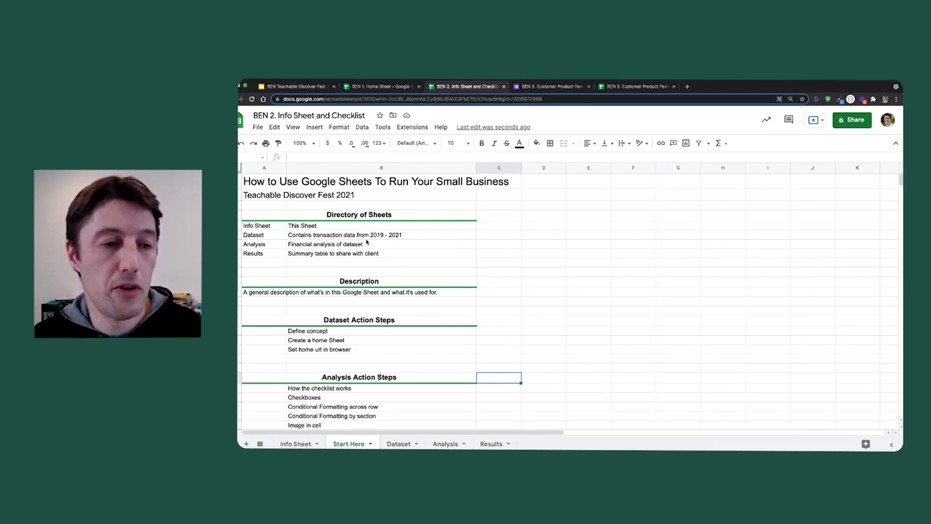
- Look over the Dataset, Analysis and Results entries in the directory and view the sheets they refer to
drag(272, 235, 275, 254)
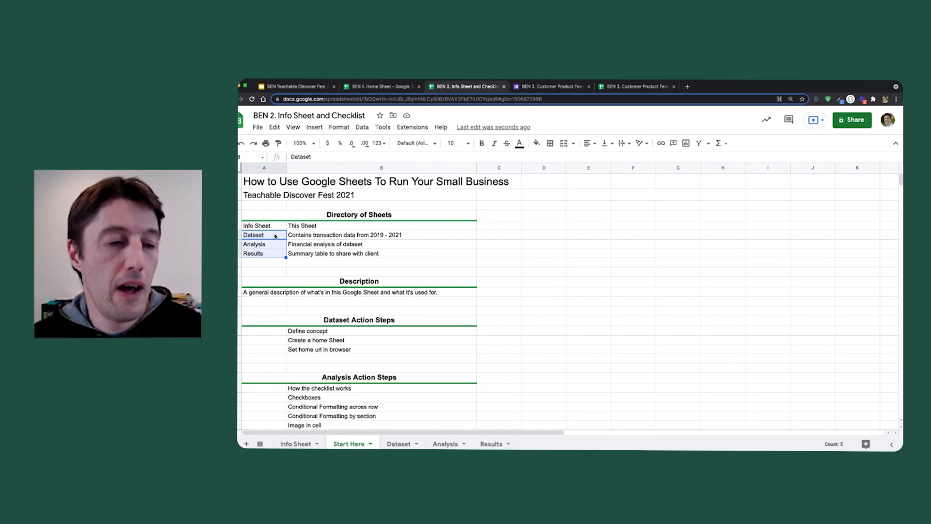
mouse_move(275, 236)
mouse_down()
mouse_move(277, 253)
mouse_move(275, 236)
mouse_up()
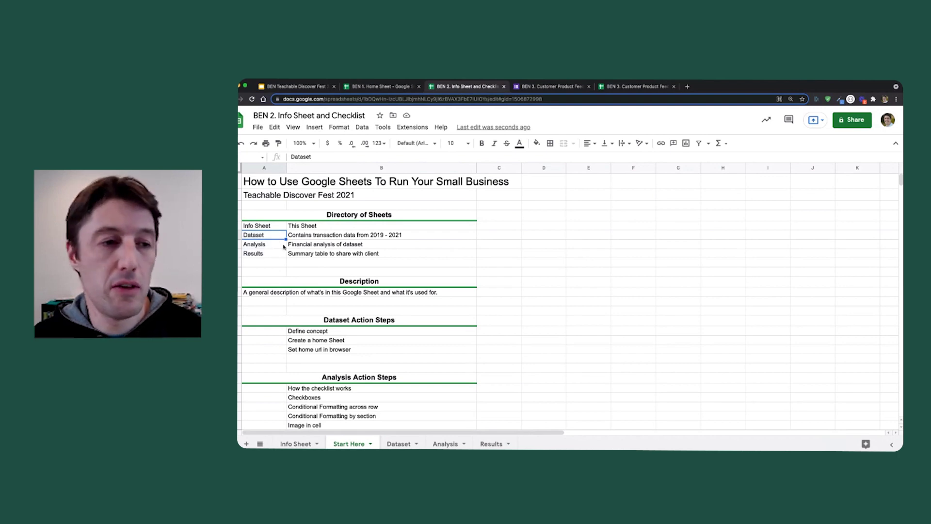
click(398, 443)
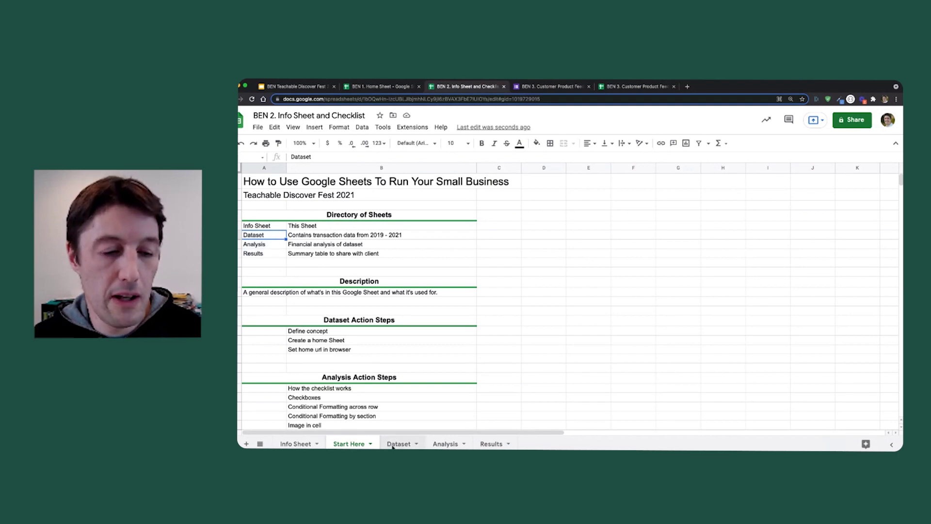
click(445, 443)
click(491, 443)
click(445, 444)
click(399, 443)
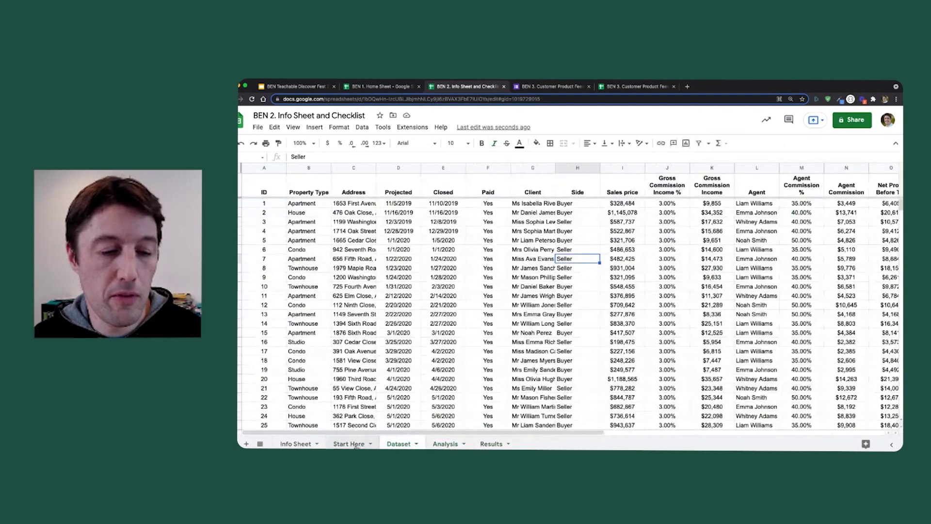
- On the Start Here sheet, link the Dataset entry in the directory to the Dataset sheet
click(348, 443)
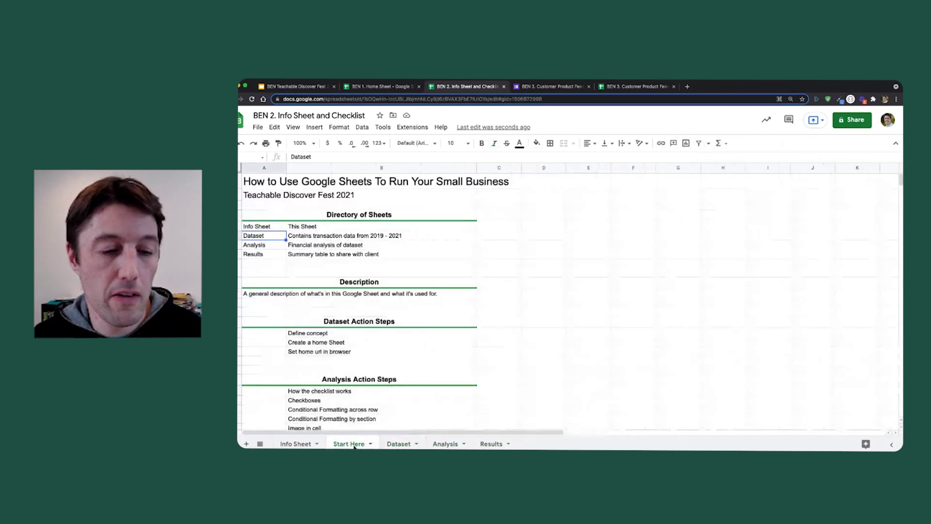
right_click(275, 238)
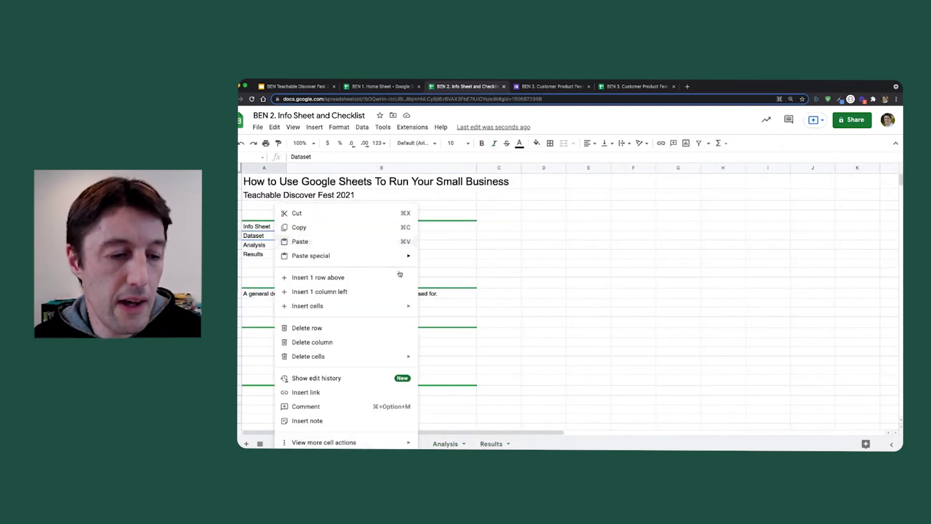
click(344, 393)
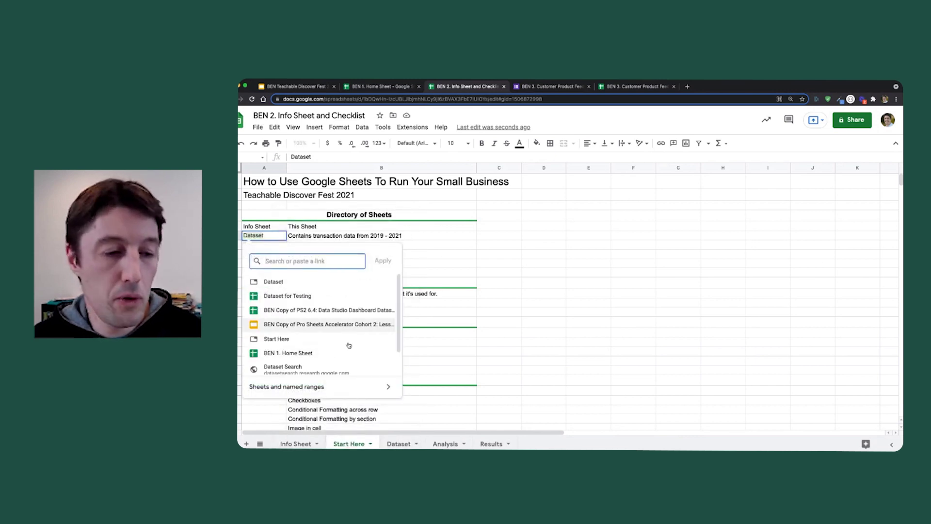
click(303, 393)
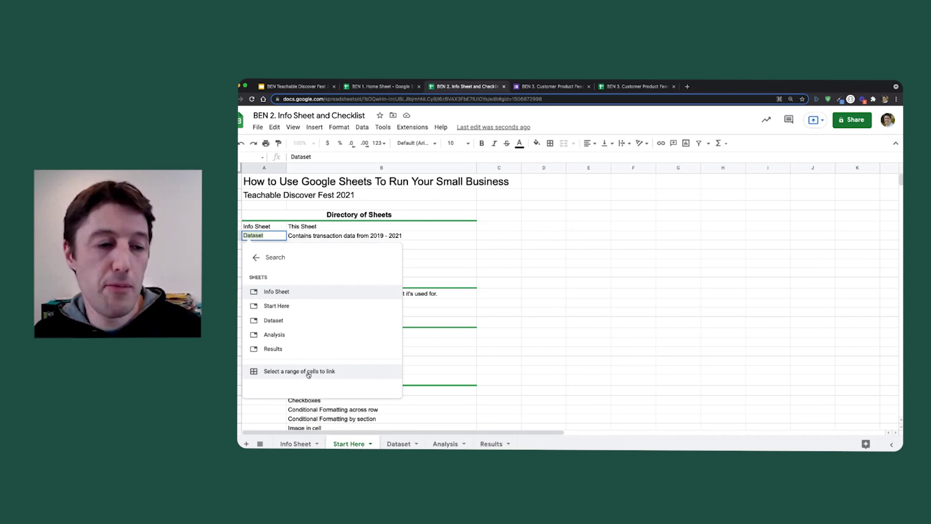
click(295, 320)
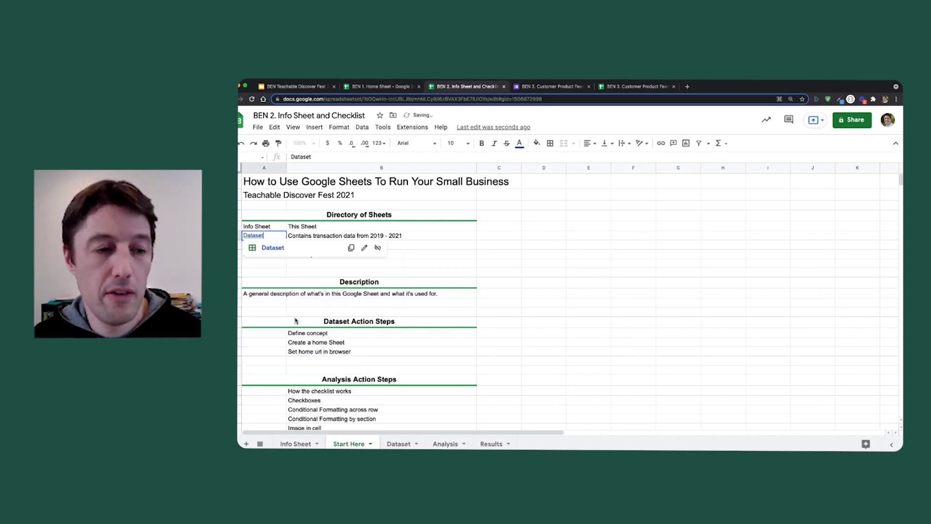
- Link the Analysis entry in the directory to the Analysis sheet
click(276, 245)
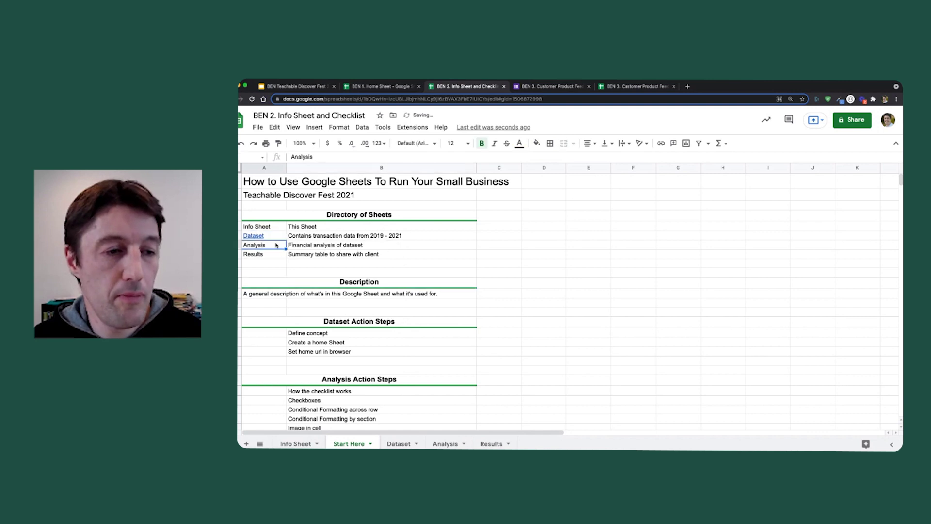
right_click(275, 246)
click(325, 392)
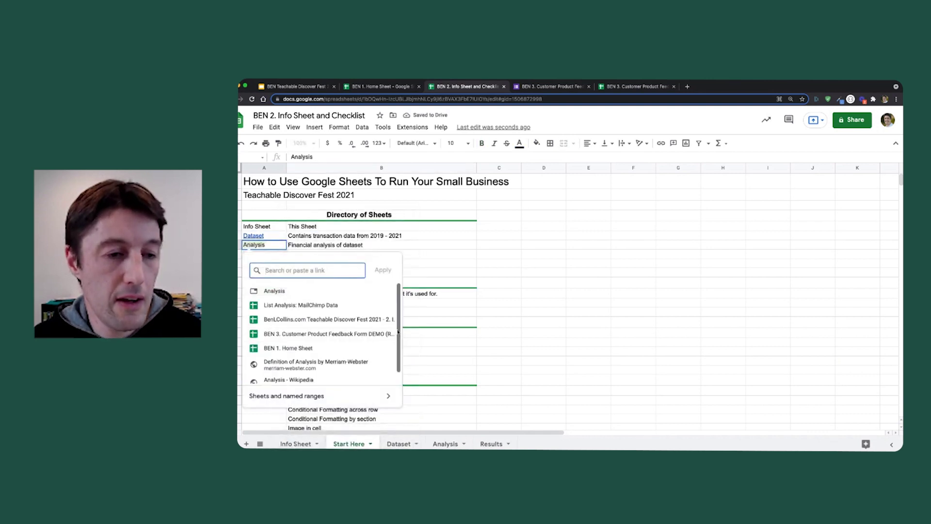
click(331, 397)
click(313, 343)
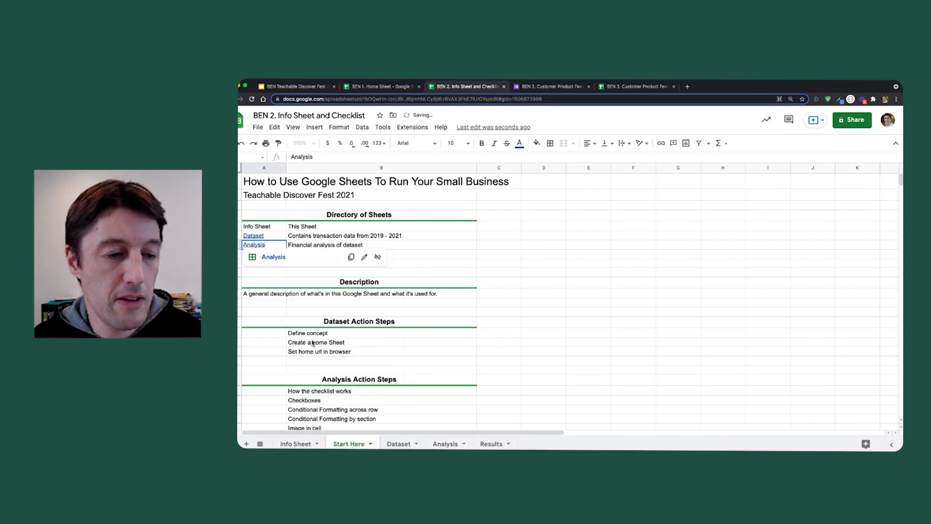
- Link the Results entry in the directory to the Results sheet
click(281, 255)
right_click(280, 255)
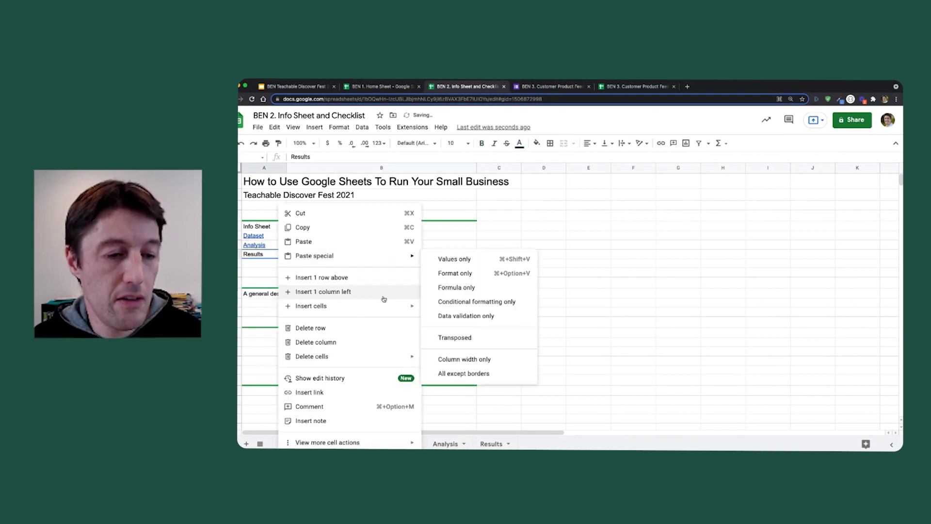
click(350, 392)
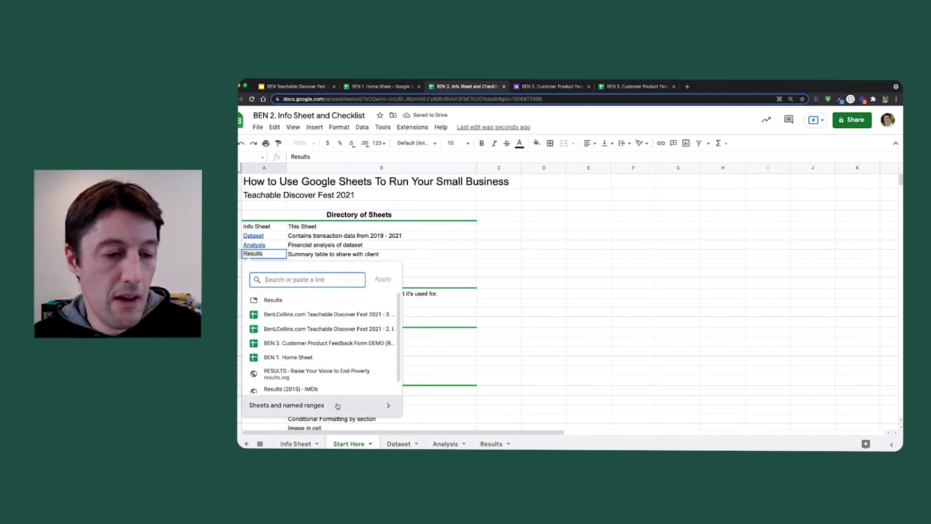
click(337, 406)
click(312, 370)
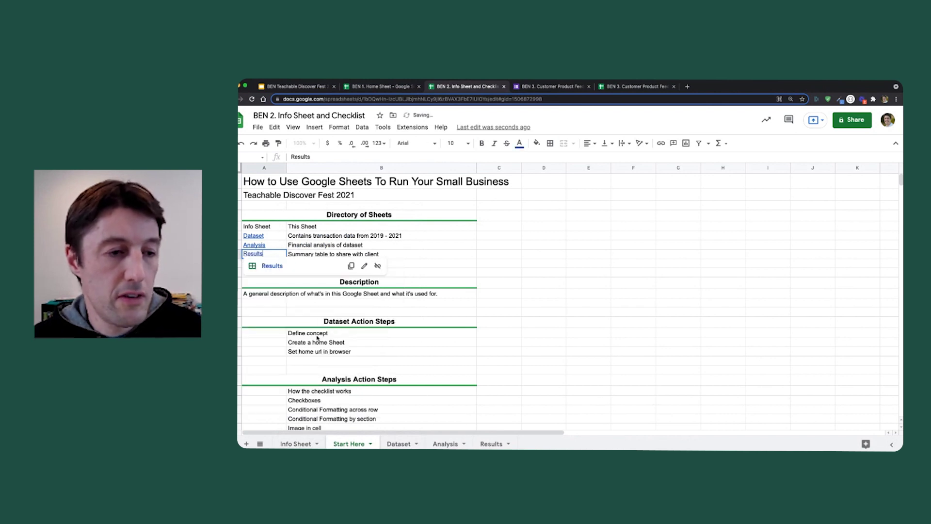
click(347, 237)
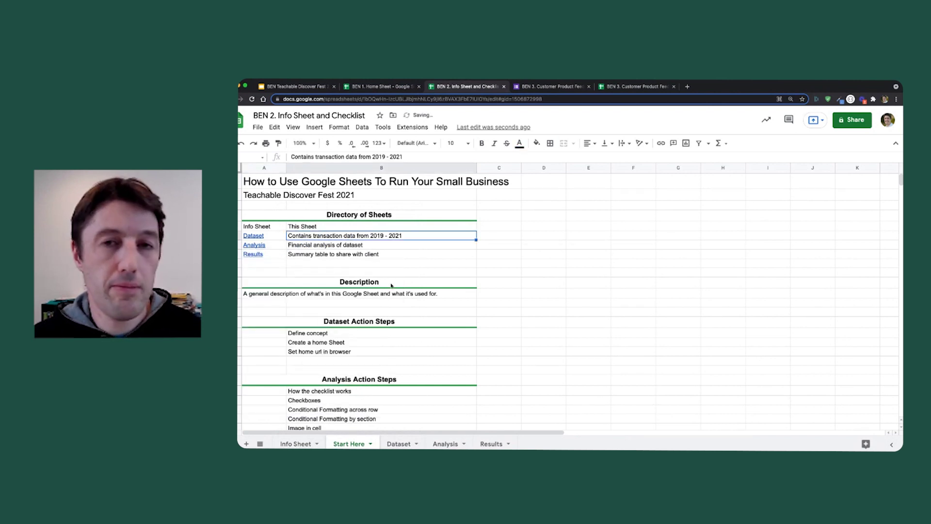
- Test the directory's Dataset link by following it to its sheet, and return to the Start Here sheet
mouse_move(261, 236)
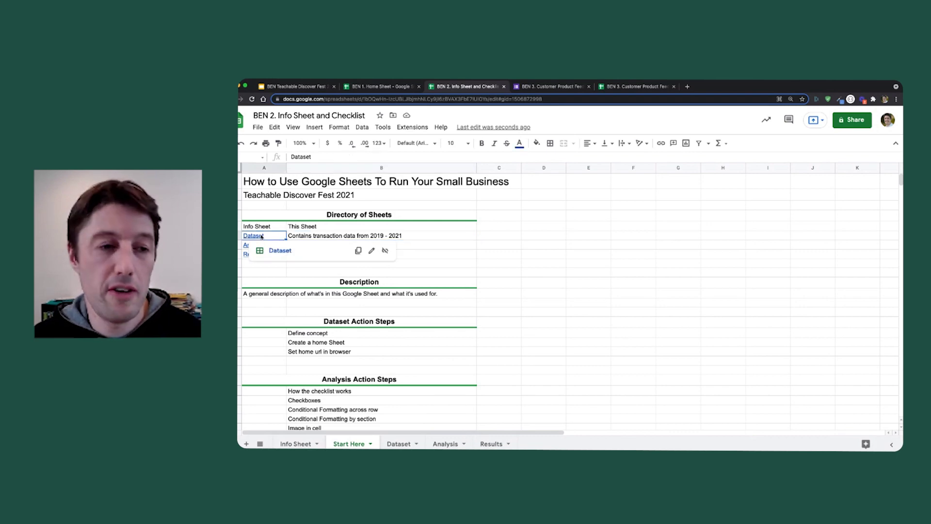
click(276, 251)
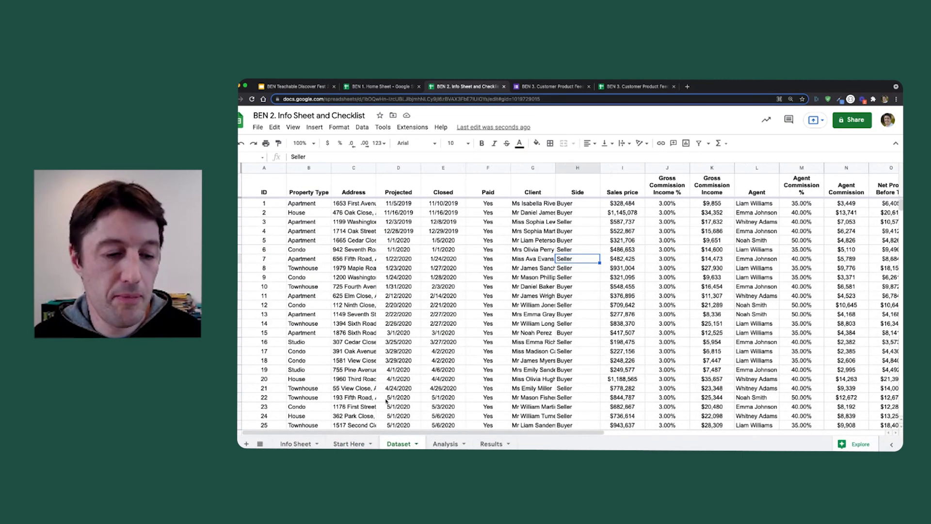
click(349, 444)
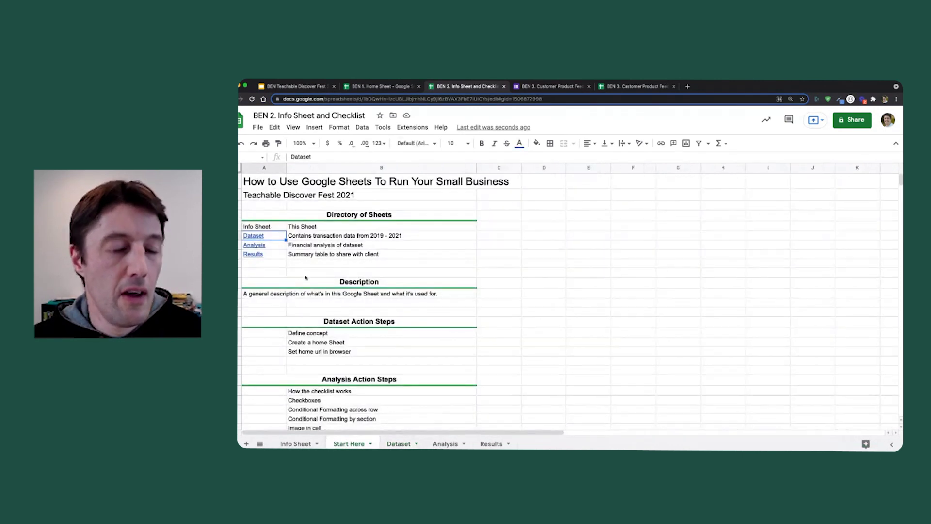
click(383, 236)
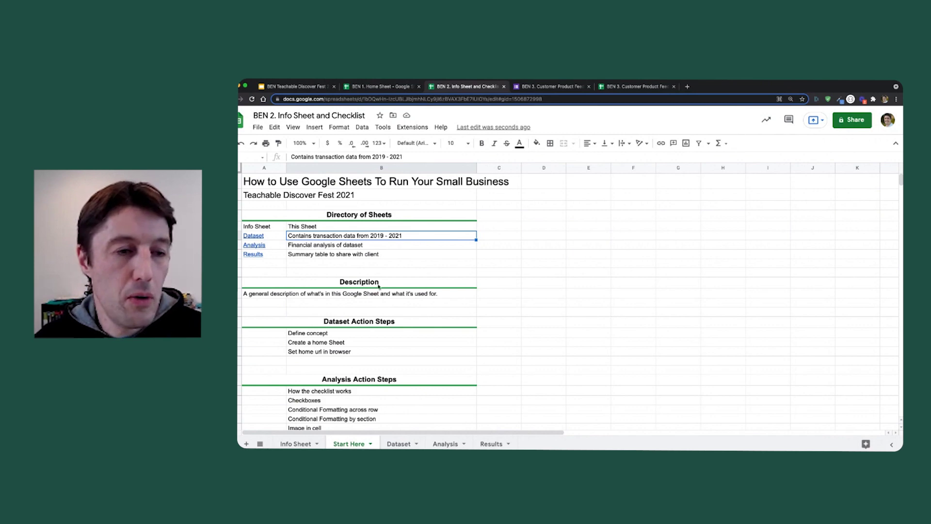
- Compare the directory rows on Start Here with the formatted directory rows on the Info Sheet
drag(282, 227, 362, 256)
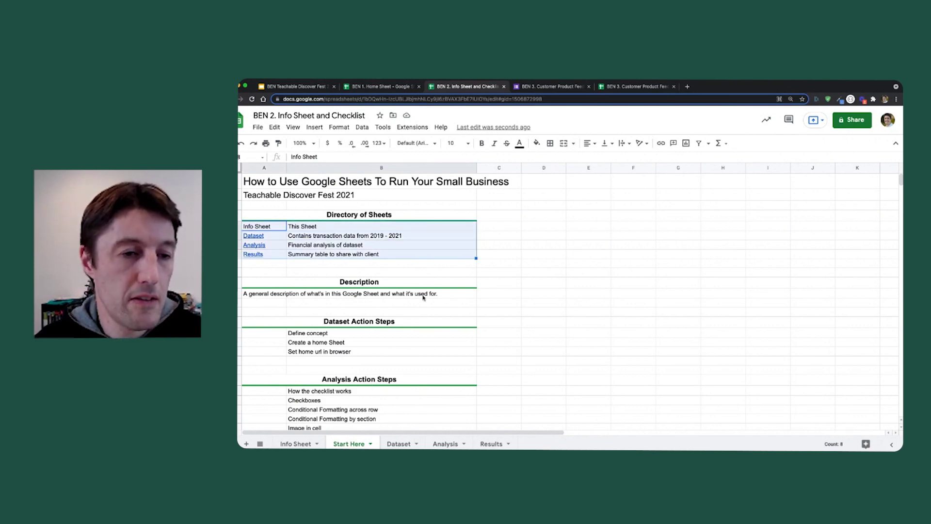
click(452, 246)
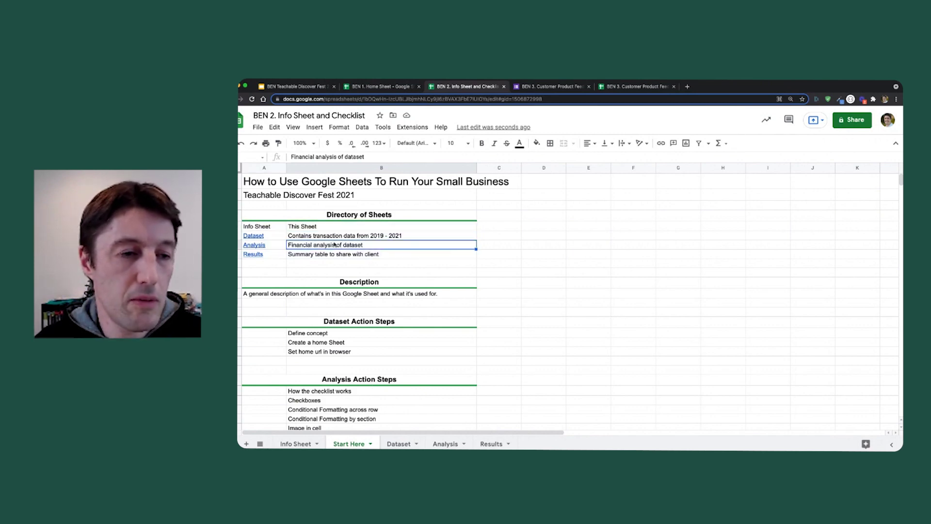
click(297, 444)
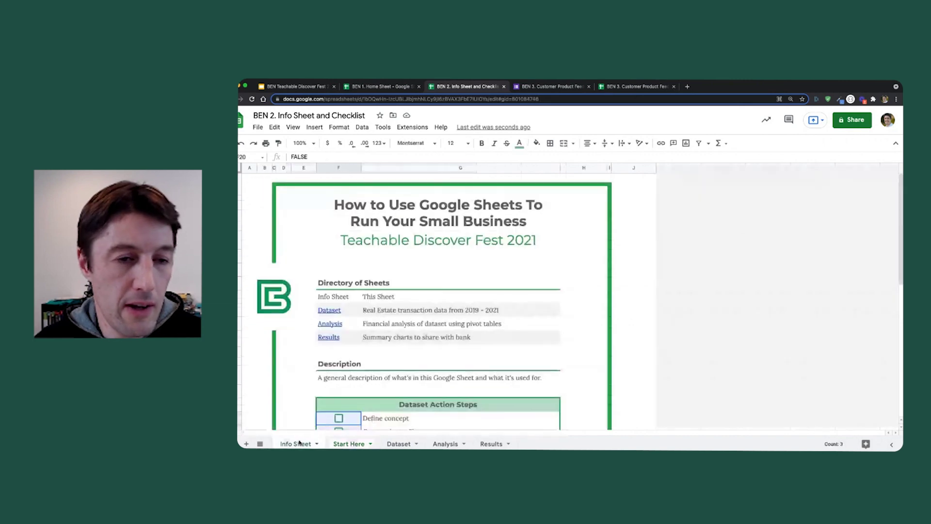
drag(352, 298, 447, 339)
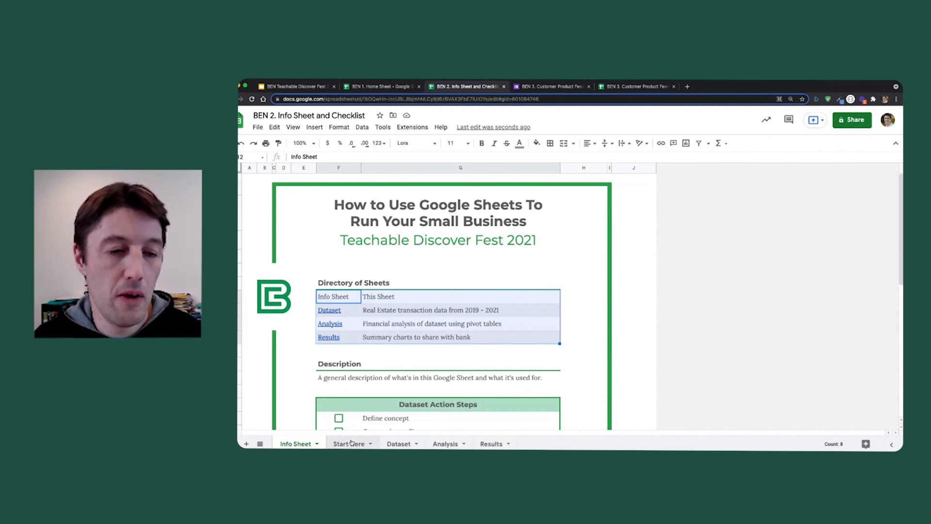
click(431, 311)
click(355, 444)
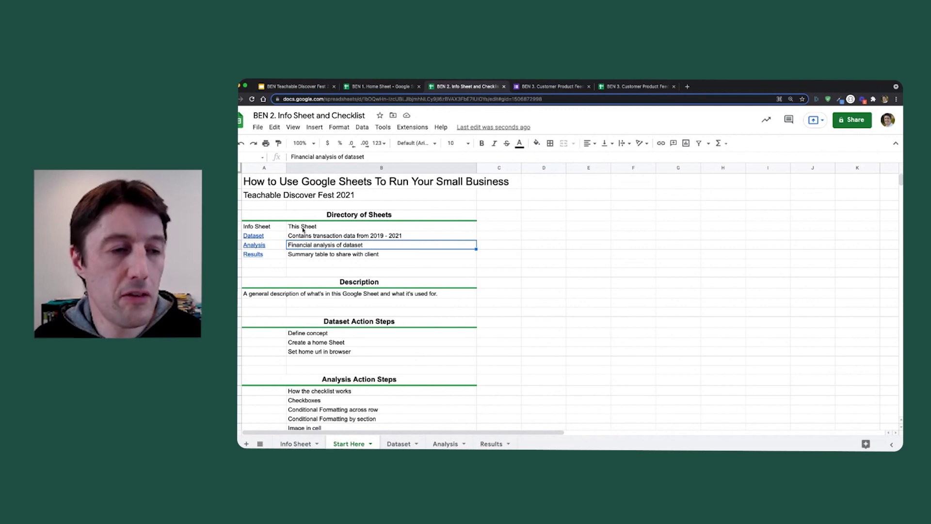
- Apply alternating colors to the directory rows A5:B8 using the default grey style with the header option off
drag(284, 228, 383, 250)
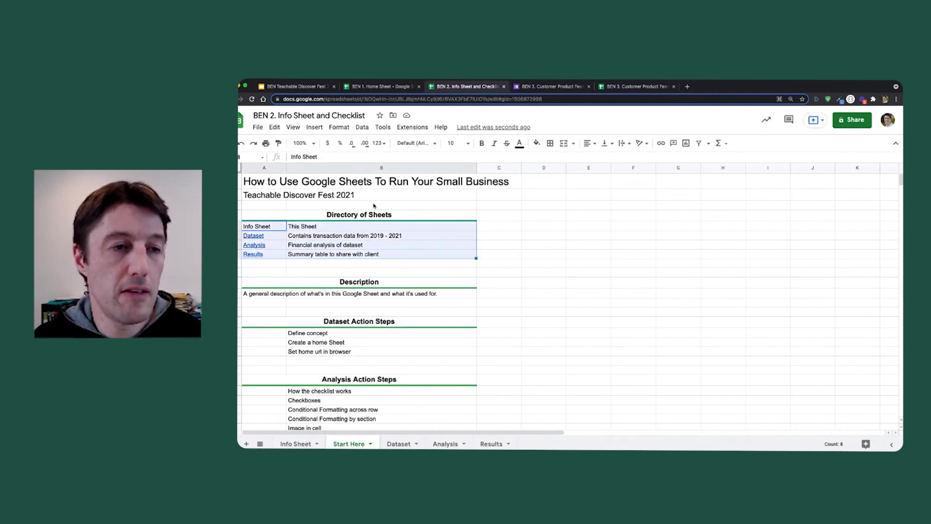
click(339, 128)
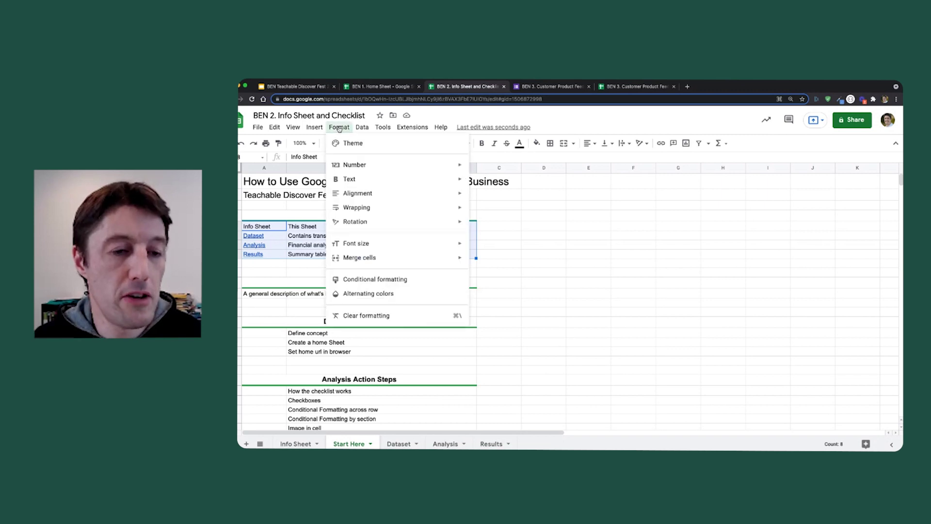
click(406, 297)
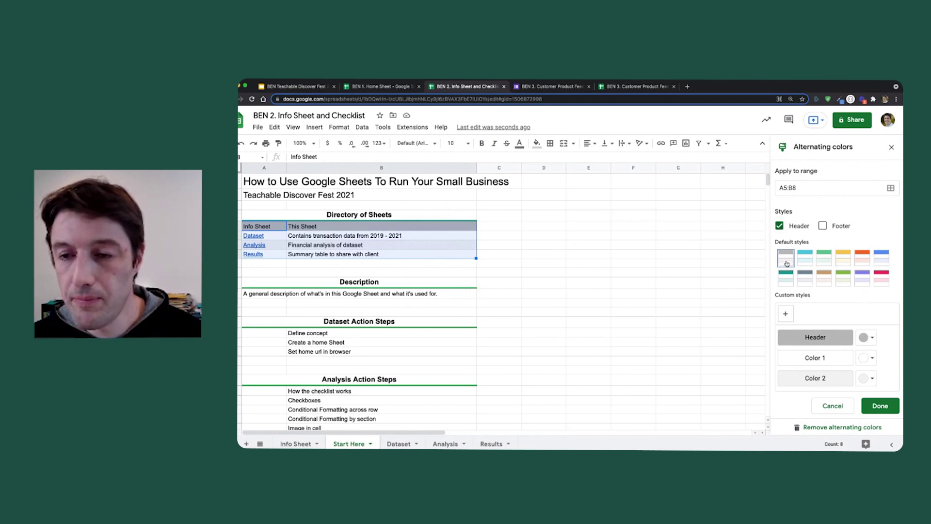
click(779, 226)
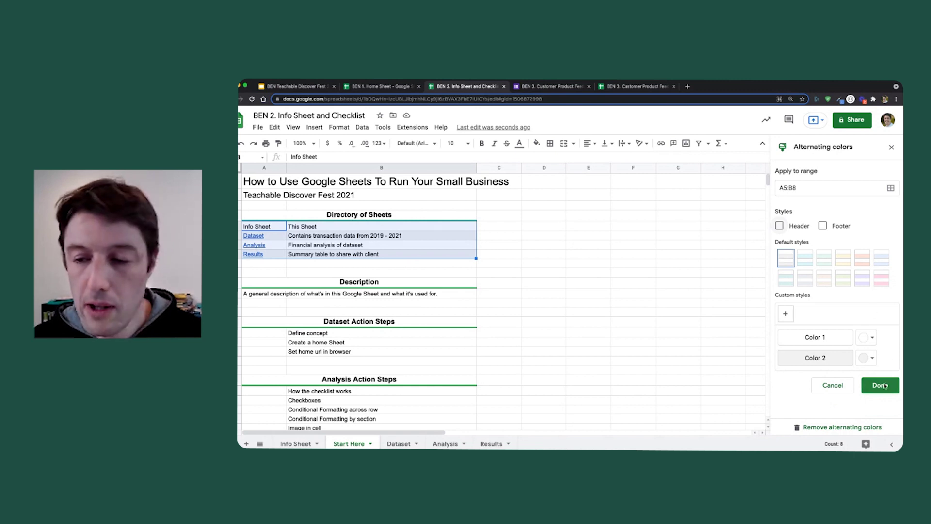
click(880, 385)
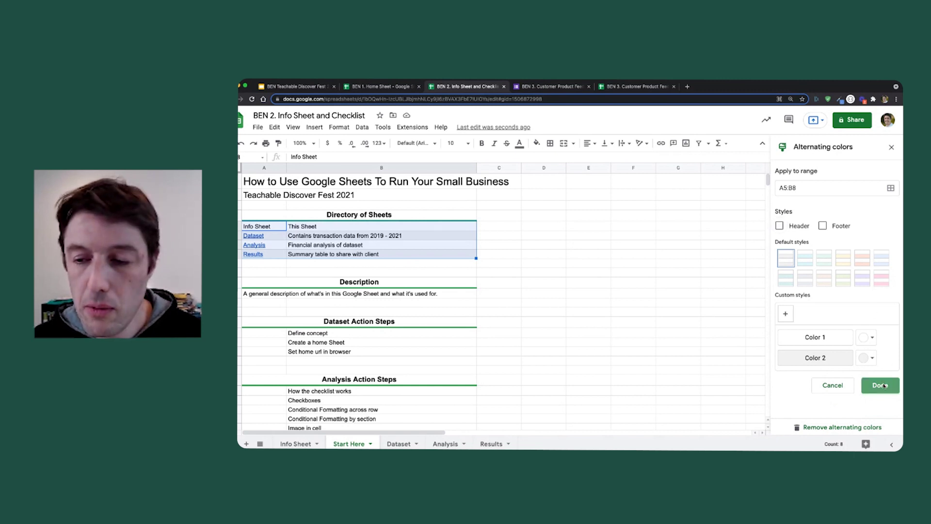
click(509, 235)
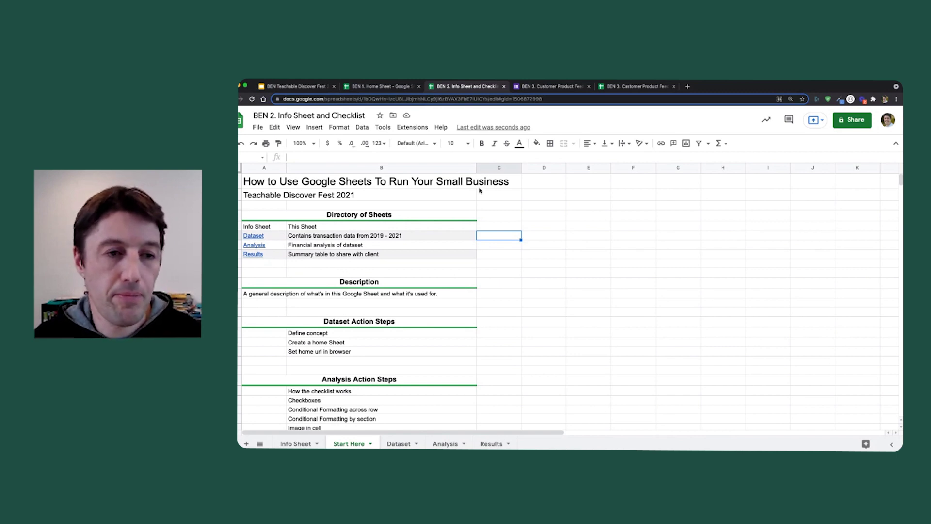
- Insert a checkbox in column A beside Define concept under Dataset Action Steps, and test it by ticking and unticking it
scroll(548, 231, down, 1)
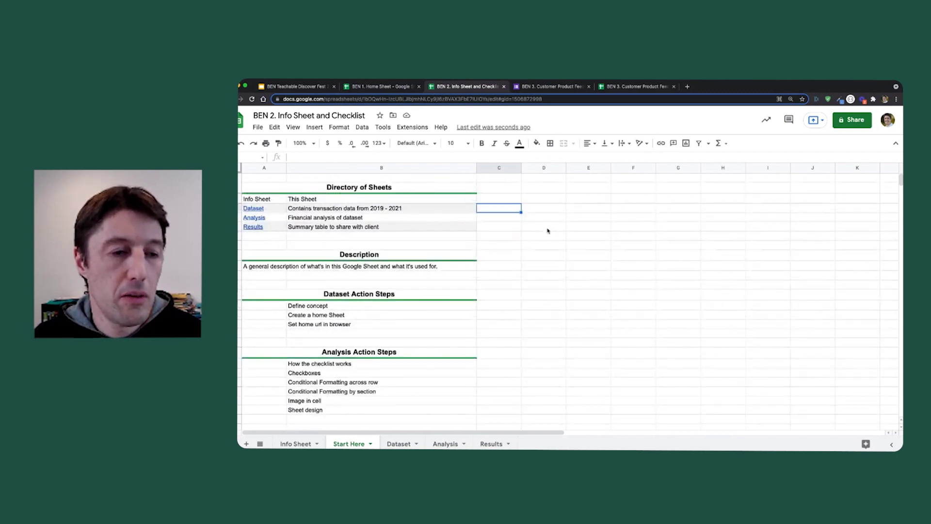
scroll(580, 237, down, 1)
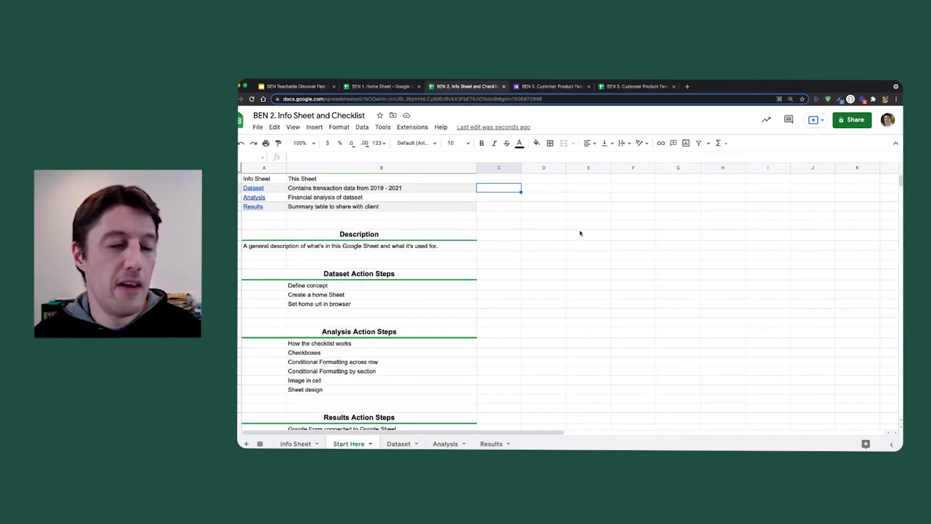
click(280, 286)
drag(280, 287, 279, 305)
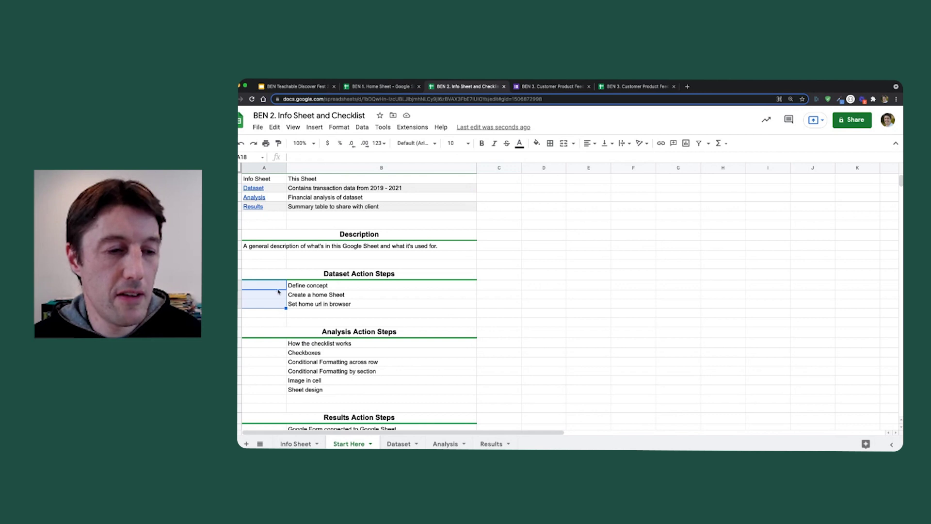
scroll(516, 279, down, 1)
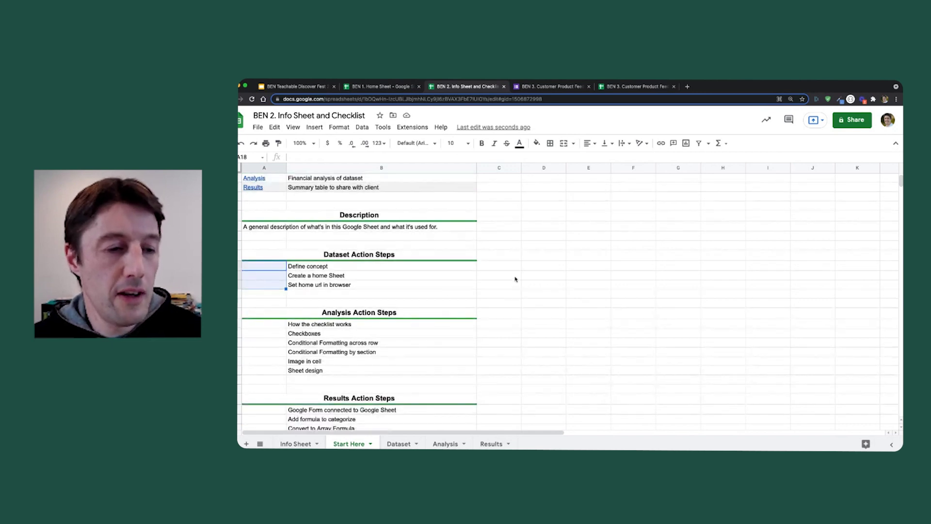
scroll(515, 279, down, 1)
click(260, 249)
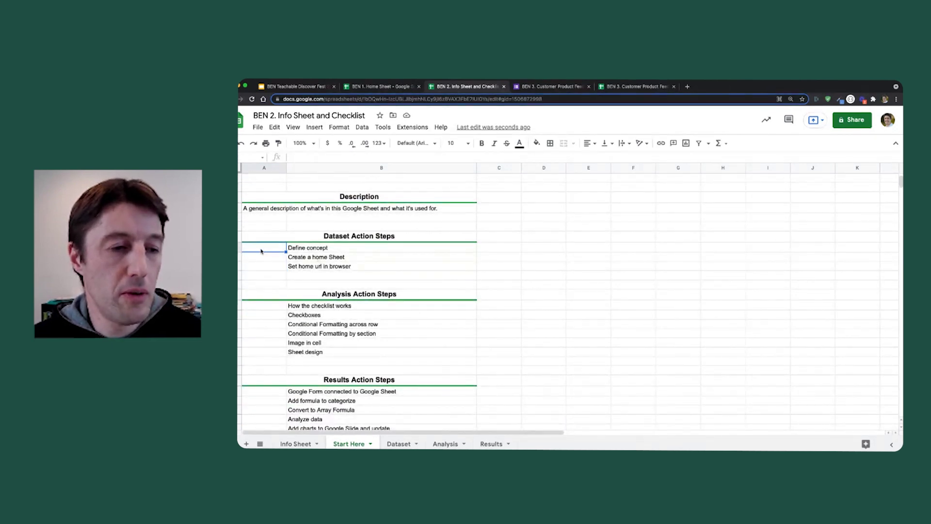
click(315, 127)
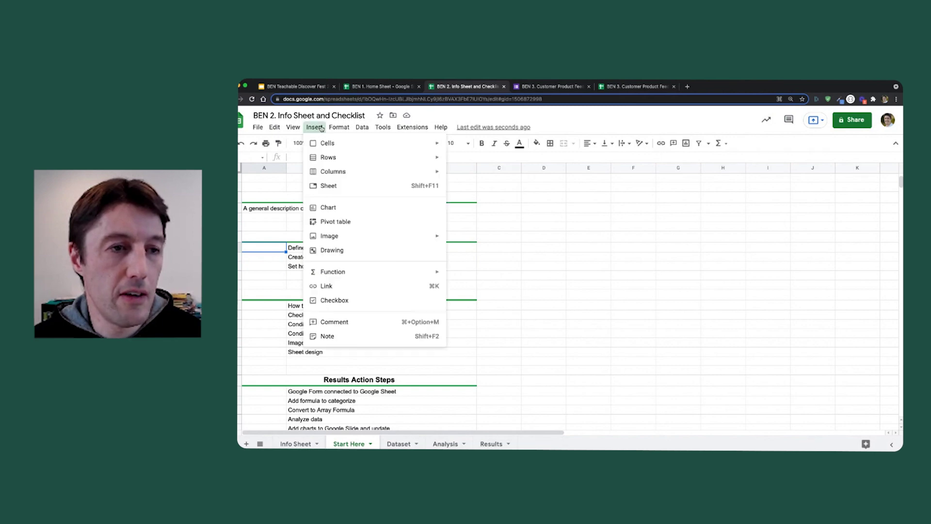
click(341, 305)
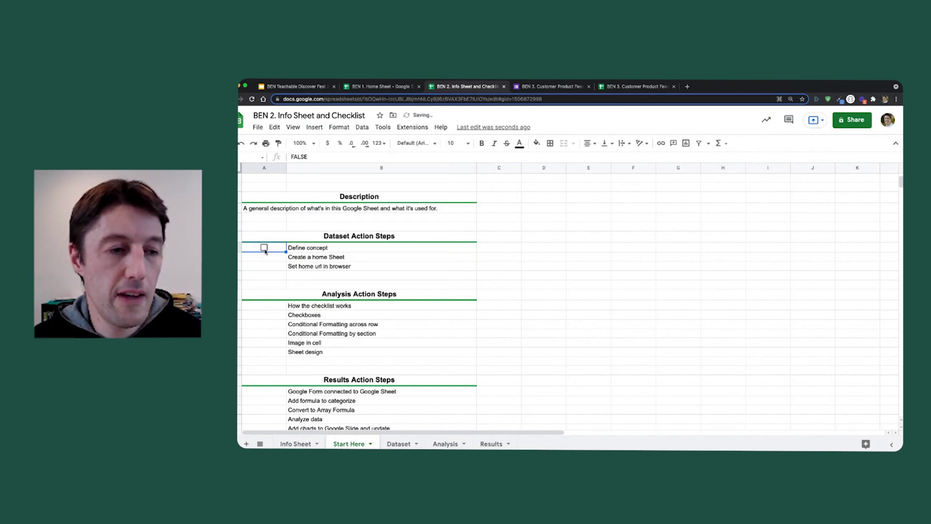
click(264, 248)
click(265, 249)
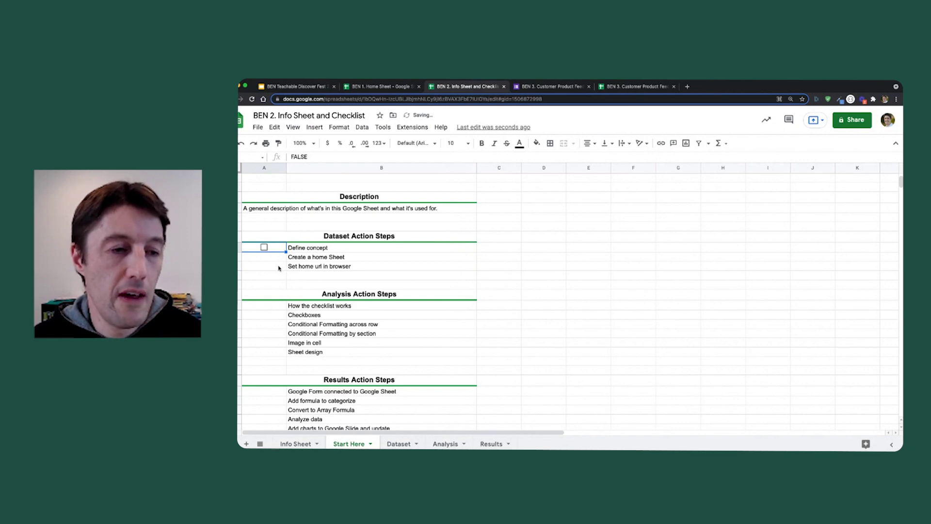
- Insert checkboxes in column A beside the remaining Dataset items and every item under Analysis Action Steps and Results Action Steps
drag(277, 260, 276, 267)
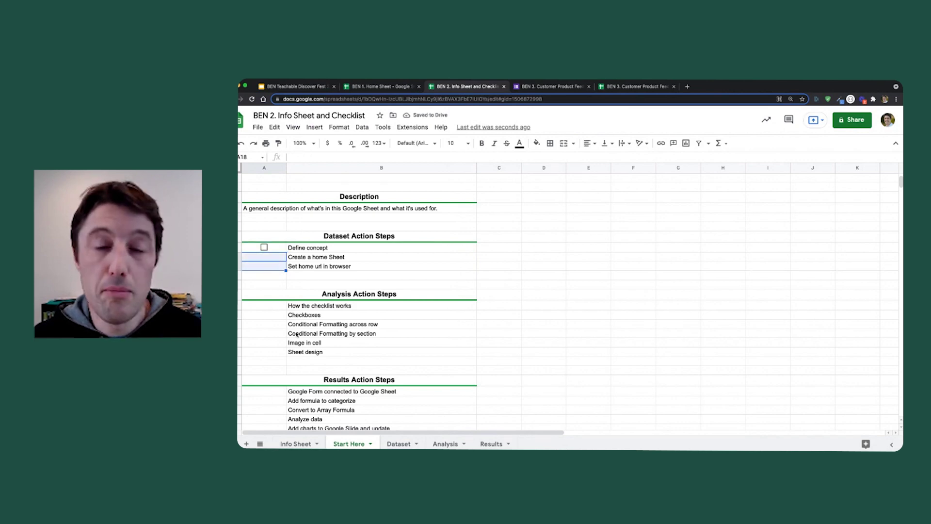
scroll(294, 333, down, 2)
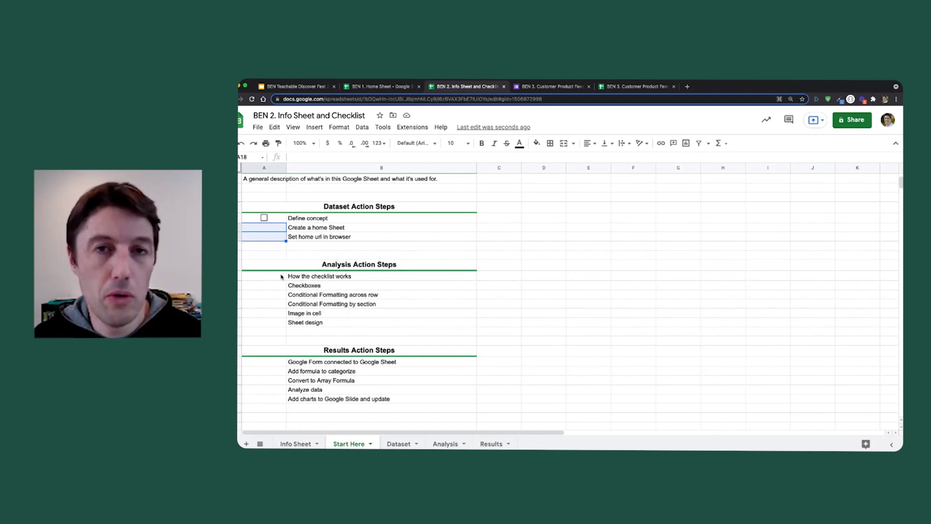
drag(281, 277, 318, 394)
scroll(357, 328, down, 1)
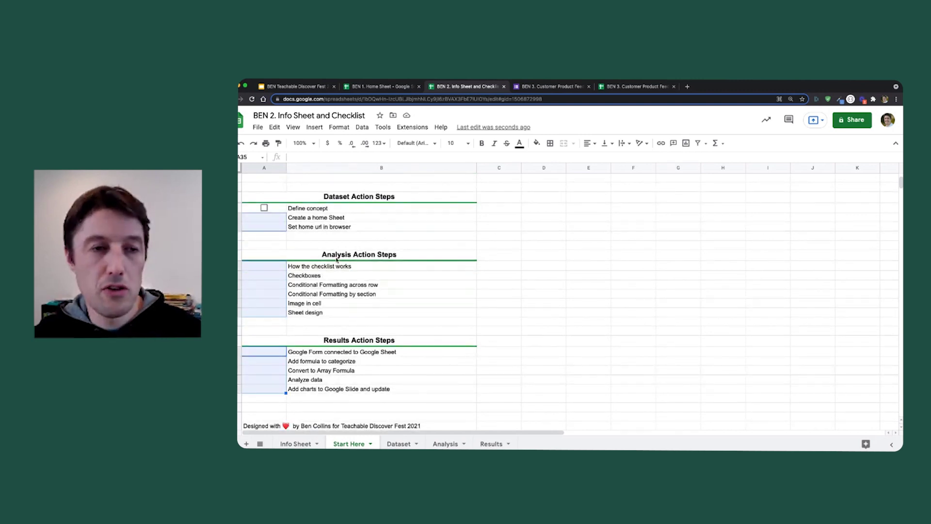
click(315, 127)
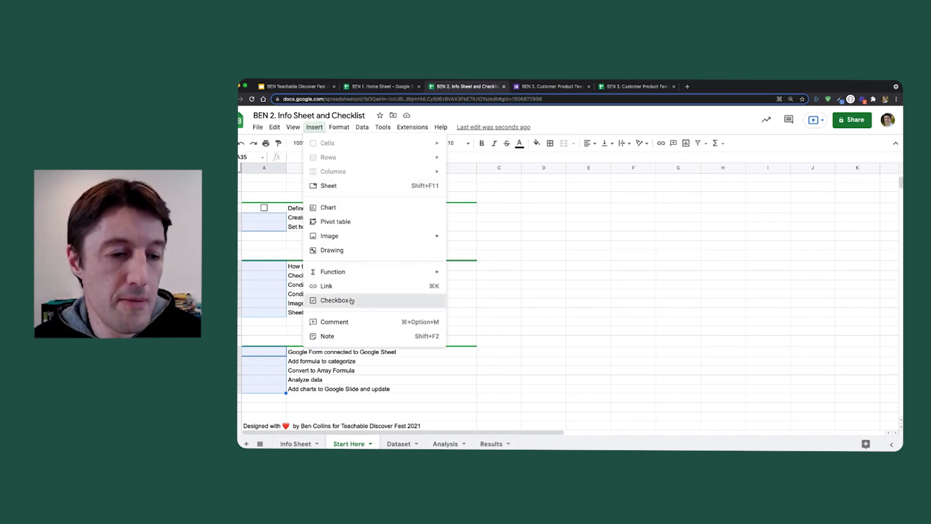
click(379, 301)
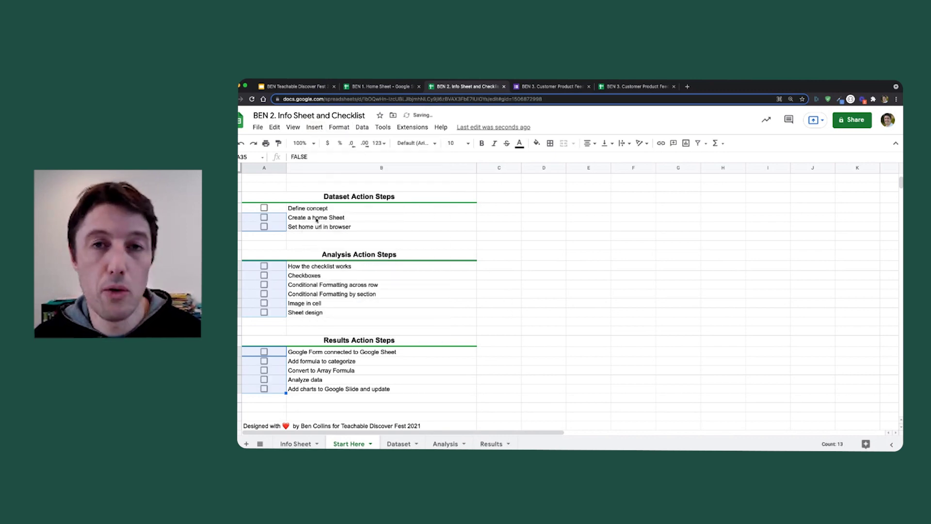
- Examine the underlying value of the Define concept checkbox cell in column A at a larger page zoom
click(316, 218)
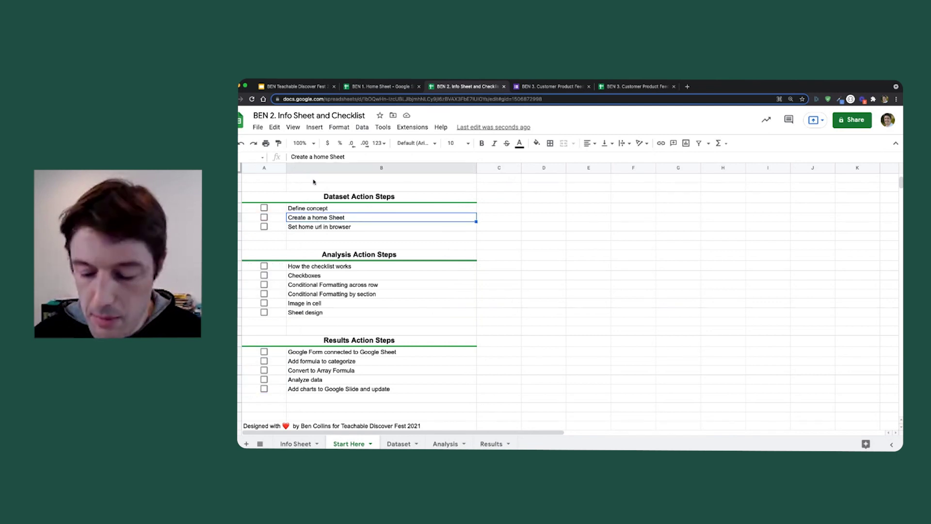
key(super+plus)
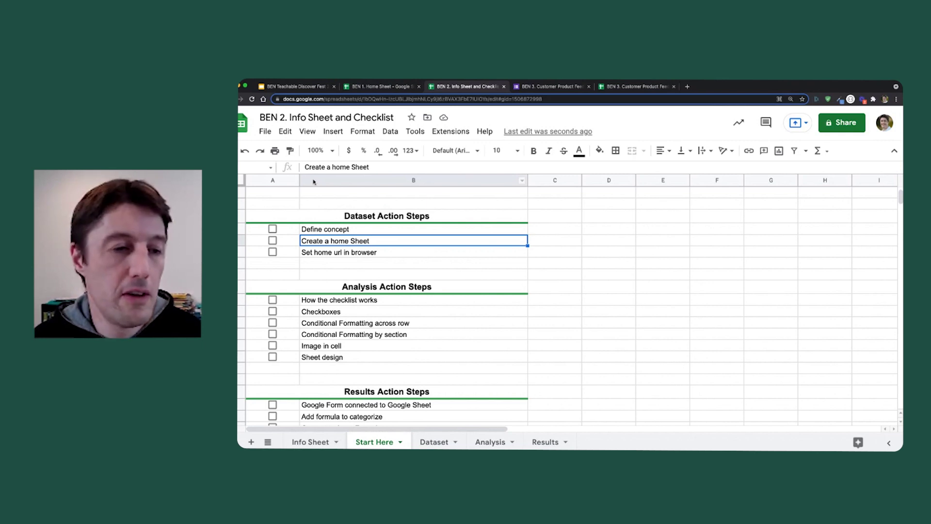
click(288, 232)
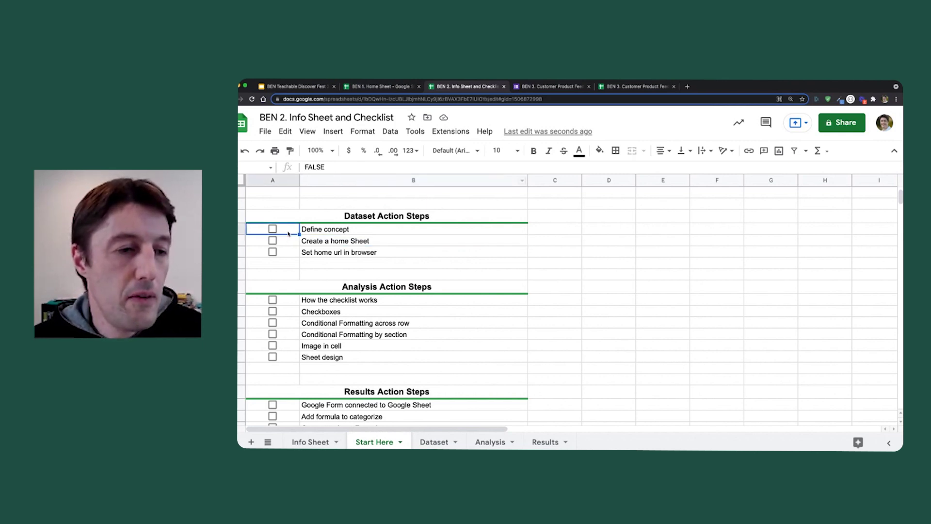
click(317, 174)
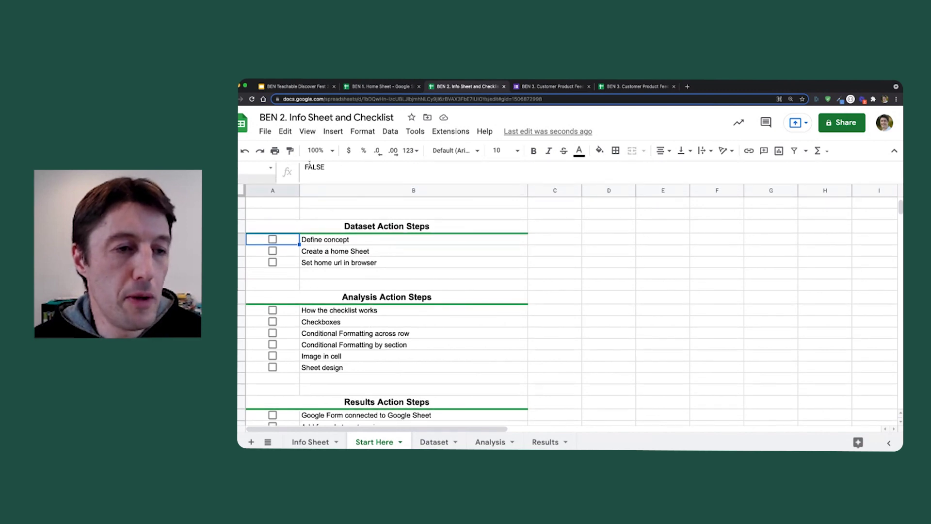
key(super+plus)
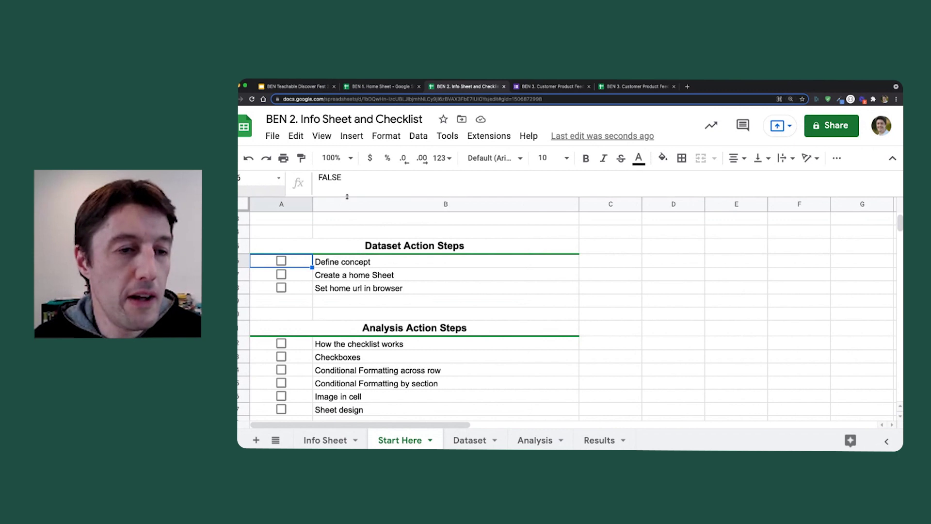
drag(347, 199, 347, 192)
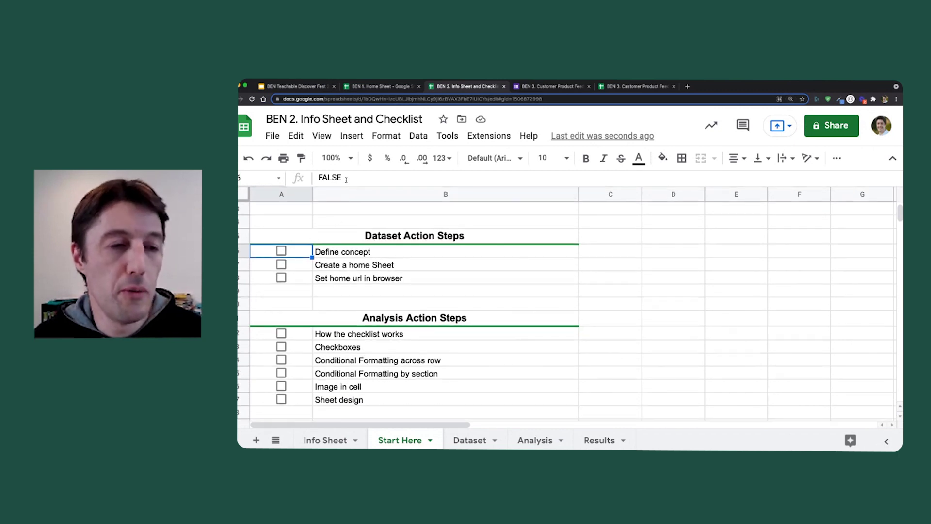
- Test the Define concept checkbox by ticking and unticking it repeatedly while checking its cell value, leaving it unticked
click(281, 251)
click(282, 251)
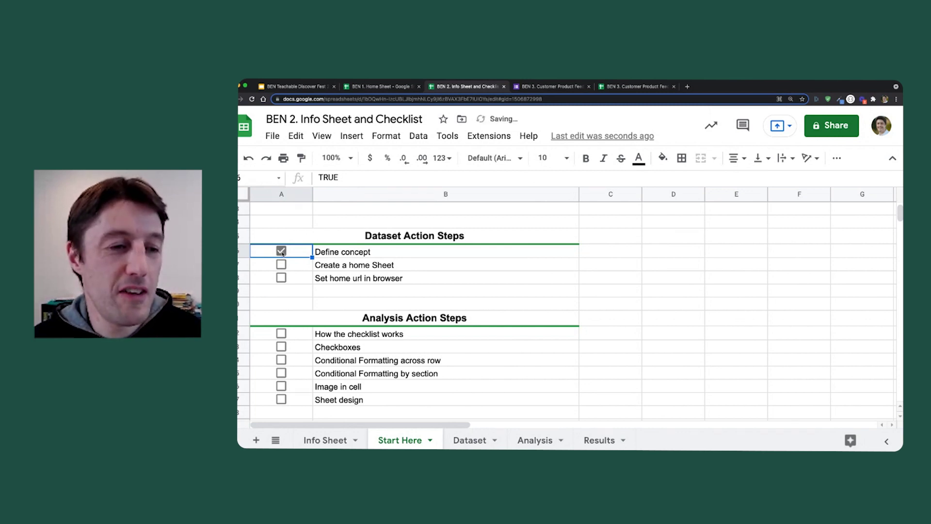
click(282, 251)
click(282, 252)
click(281, 252)
click(281, 251)
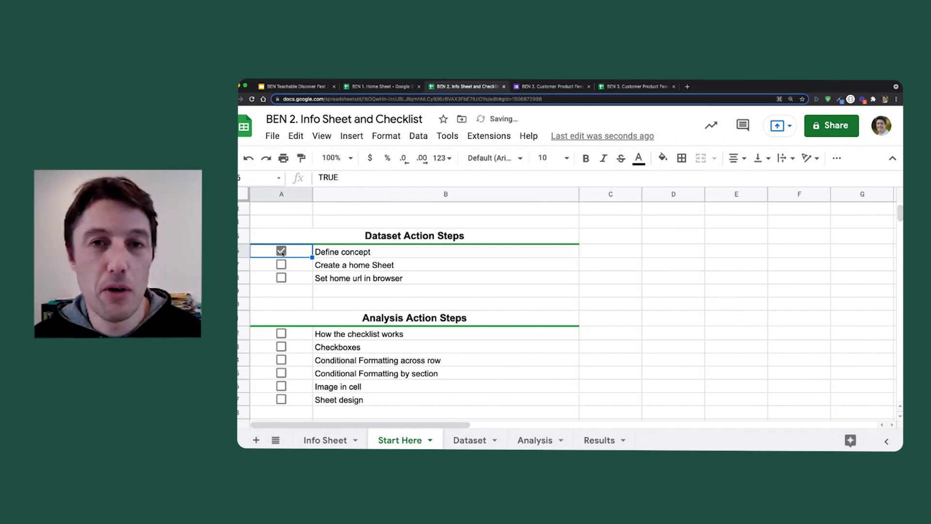
click(282, 251)
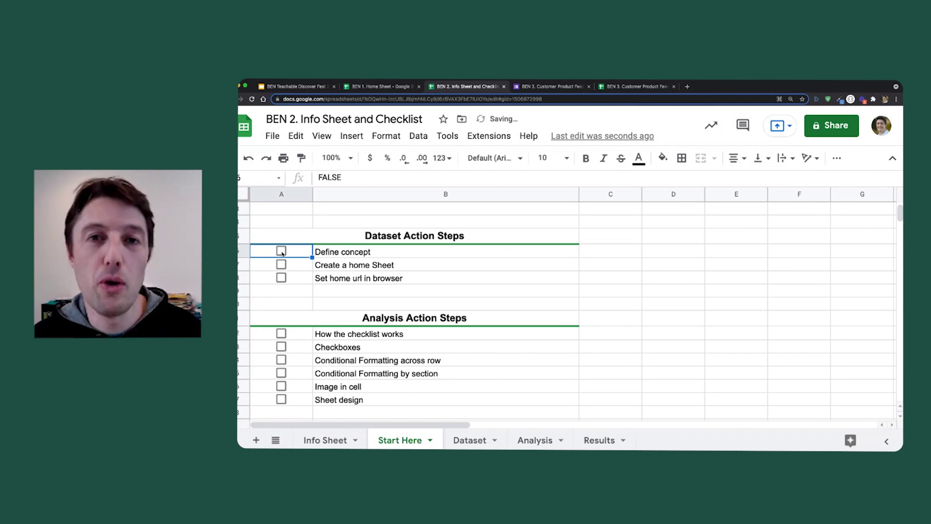
click(282, 251)
click(282, 252)
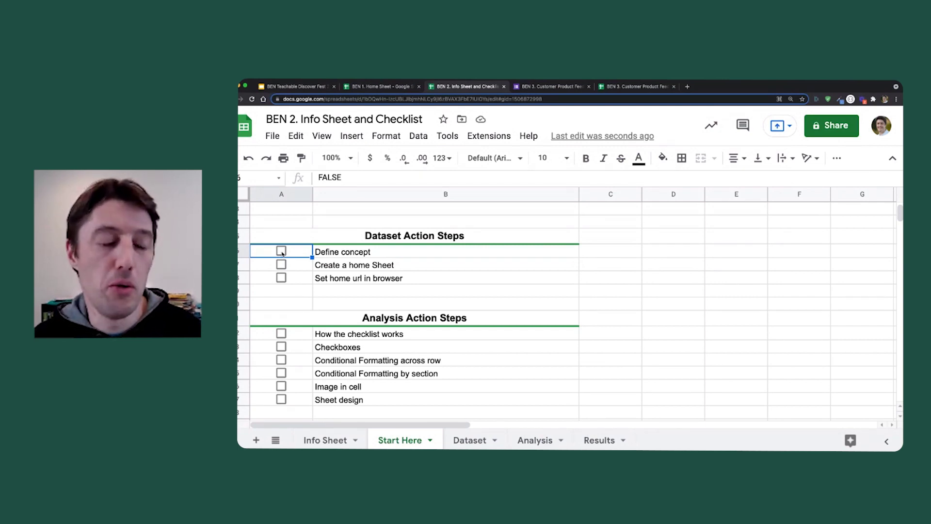
click(281, 252)
click(281, 251)
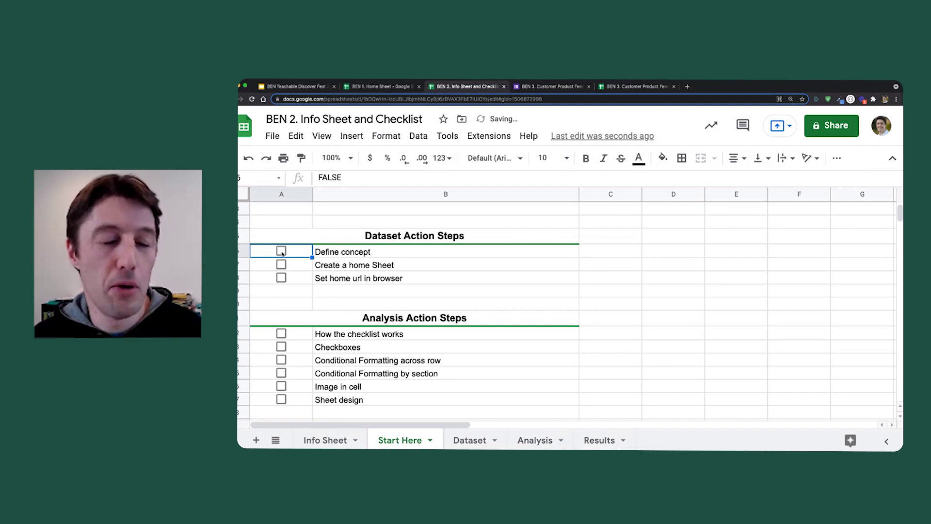
click(281, 251)
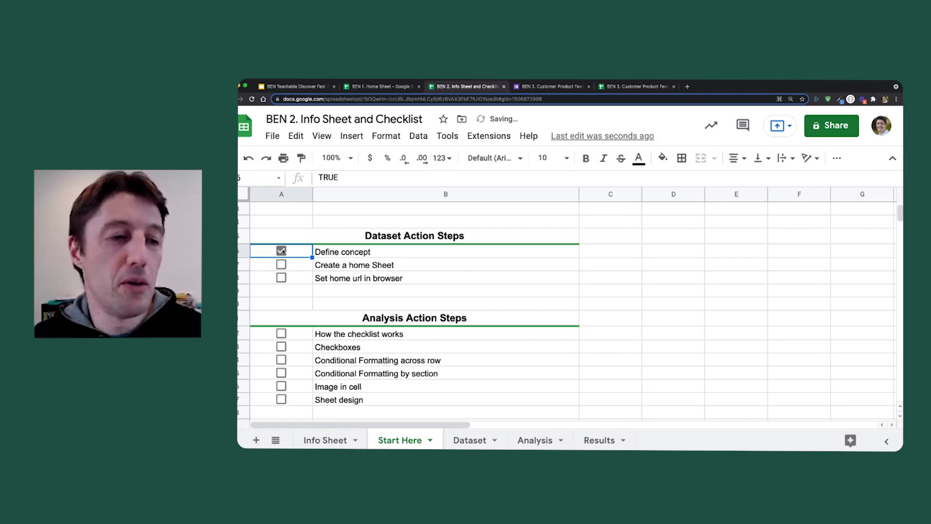
click(282, 251)
click(282, 251)
click(283, 251)
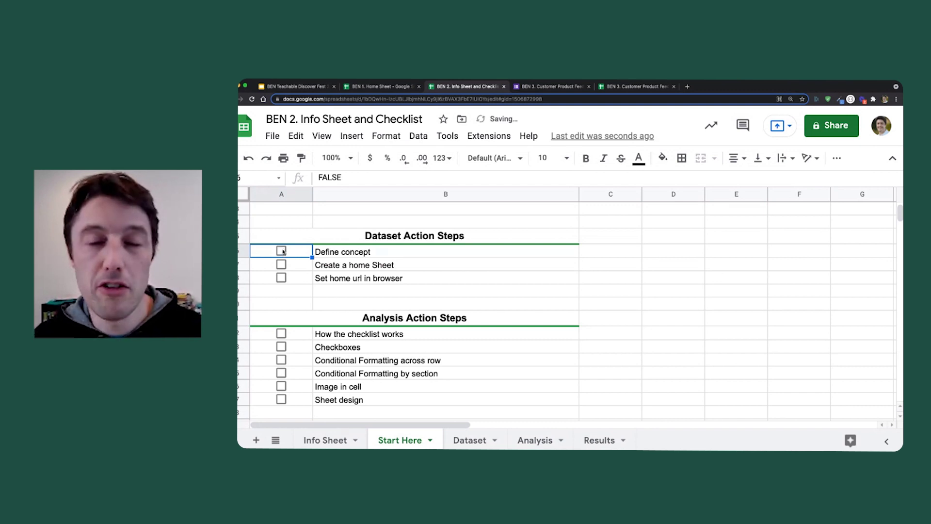
click(283, 251)
click(283, 251)
click(283, 251)
click(282, 250)
click(282, 251)
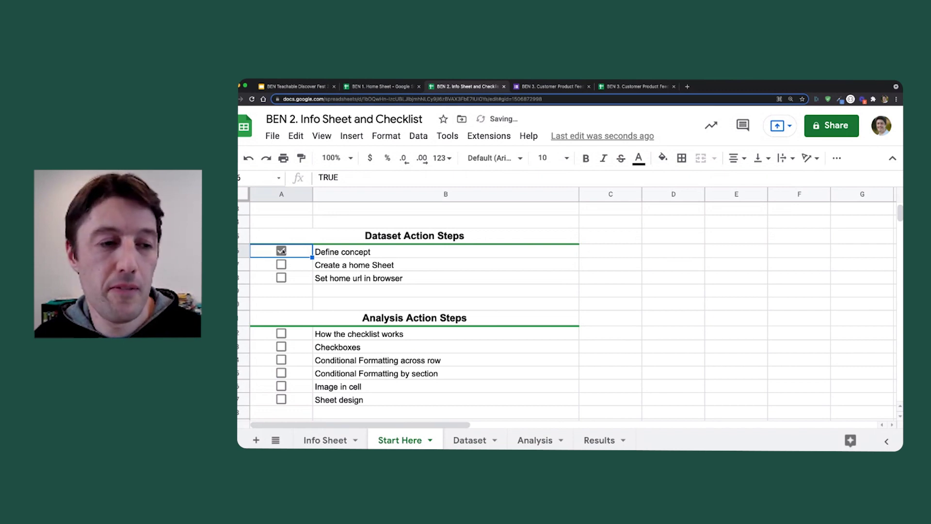
click(282, 250)
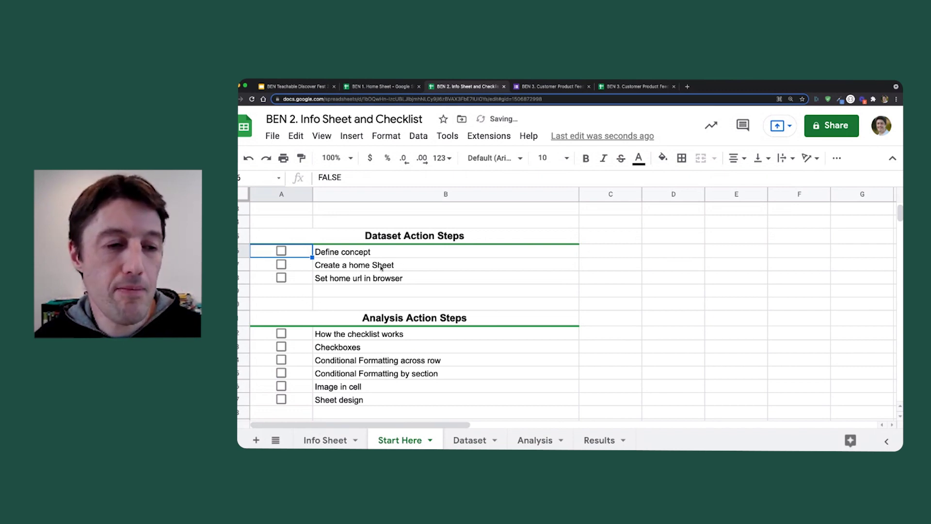
- Test the checkboxes beside Create a home Sheet and Set home url in browser by ticking and unticking each one
click(282, 264)
click(283, 264)
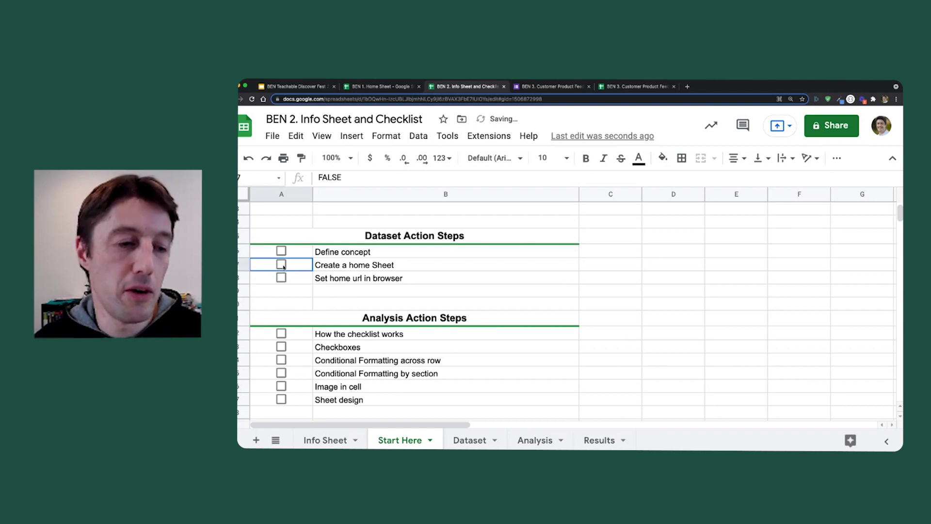
shift+click(379, 266)
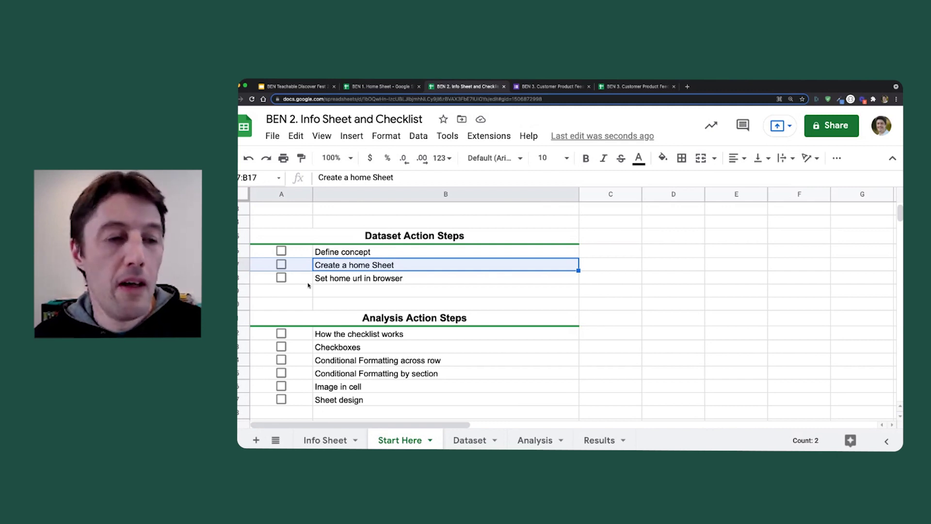
click(282, 278)
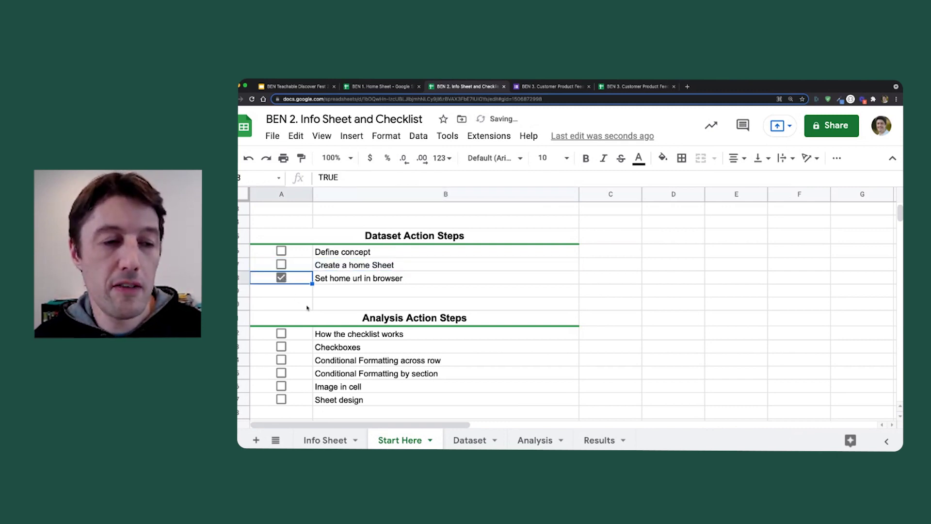
click(282, 277)
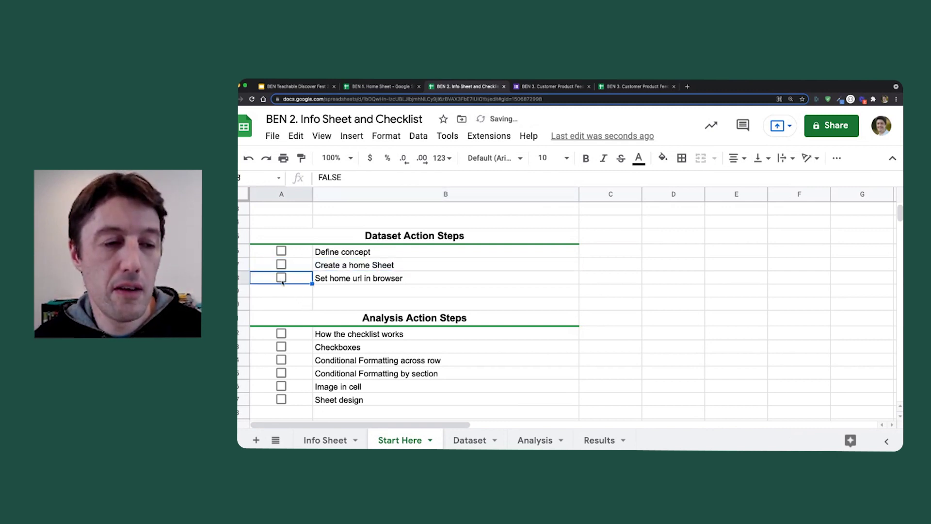
- Tick Create a home Sheet under Dataset Action Steps on the Info Sheet to demonstrate its row formatting, and return to Start Here
click(336, 439)
scroll(455, 311, down, 10)
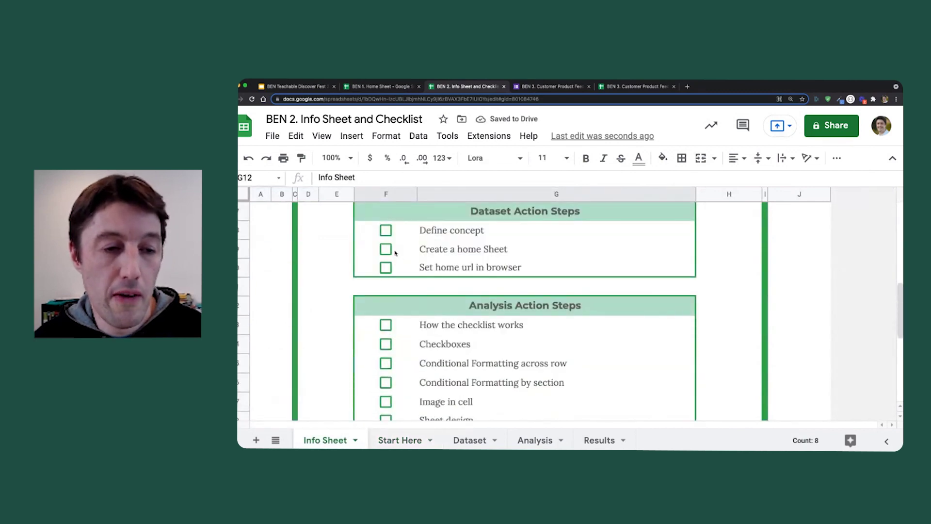
click(388, 250)
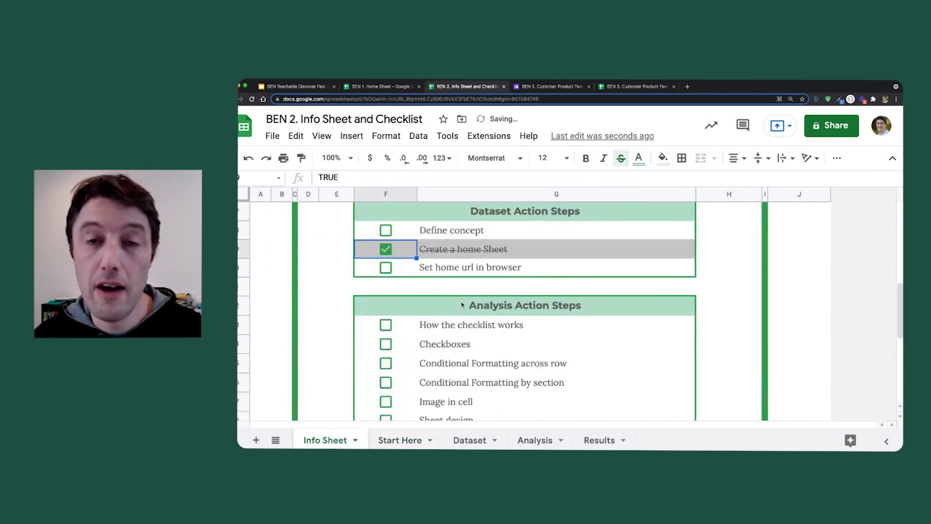
click(399, 442)
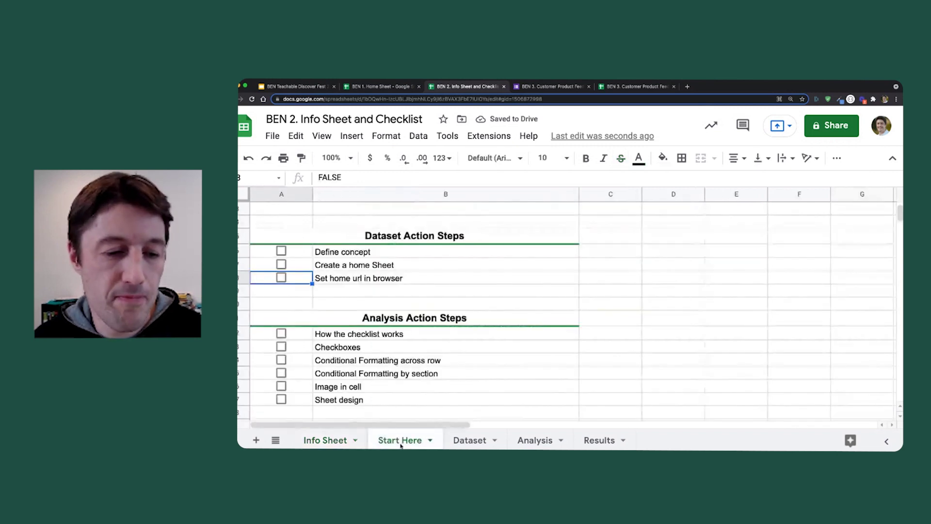
- Select the checkbox and task cells of all three action-step sections together: A16:B18, A22:B27 and A31:B35
click(301, 253)
shift+click(359, 278)
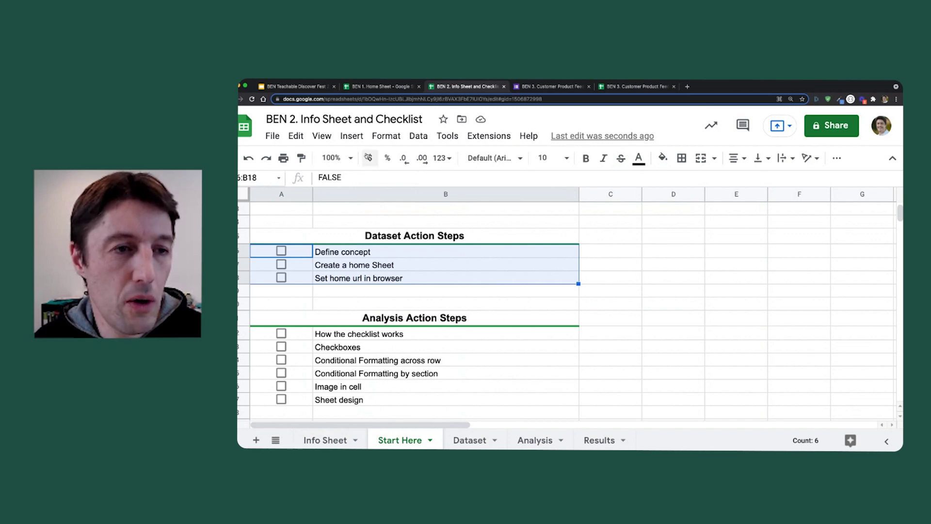
click(383, 136)
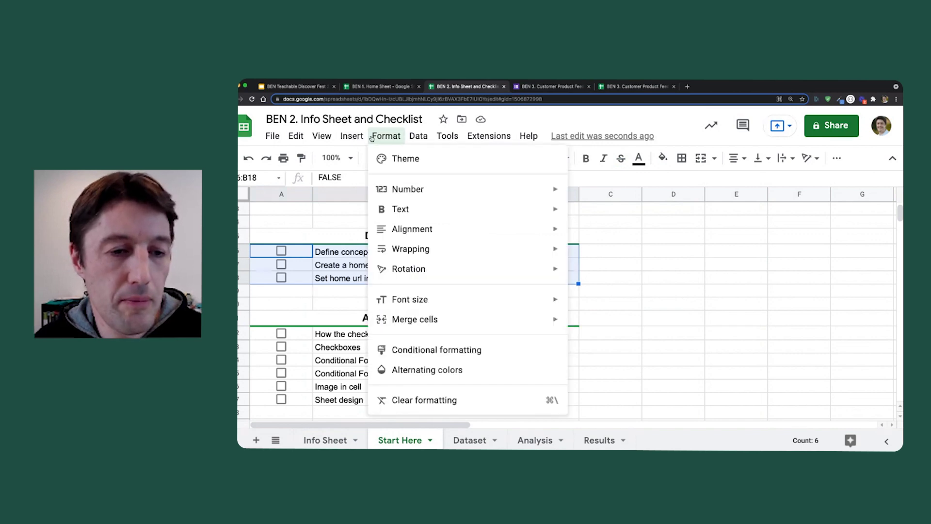
click(374, 136)
scroll(399, 286, down, 1)
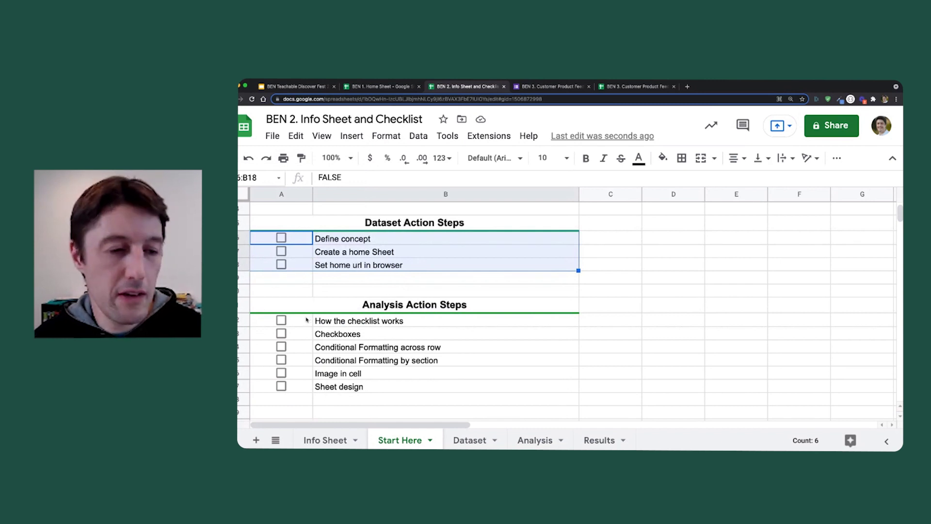
drag(302, 321, 469, 383)
scroll(469, 383, down, 5)
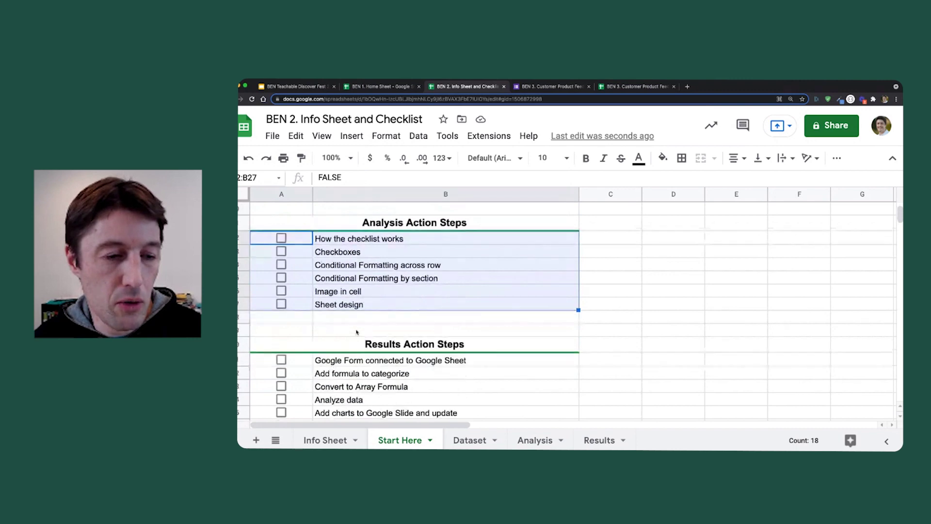
scroll(350, 339, down, 3)
drag(306, 304, 436, 357)
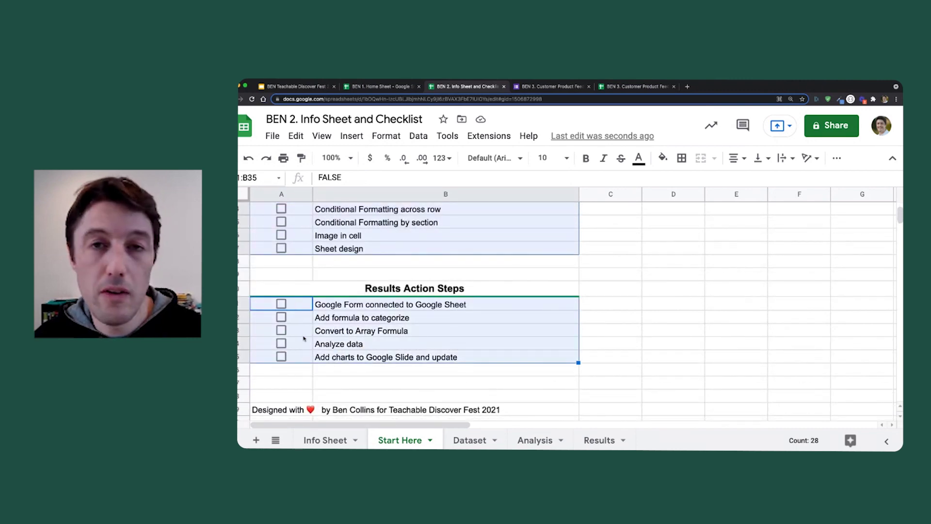
scroll(304, 338, up, 8)
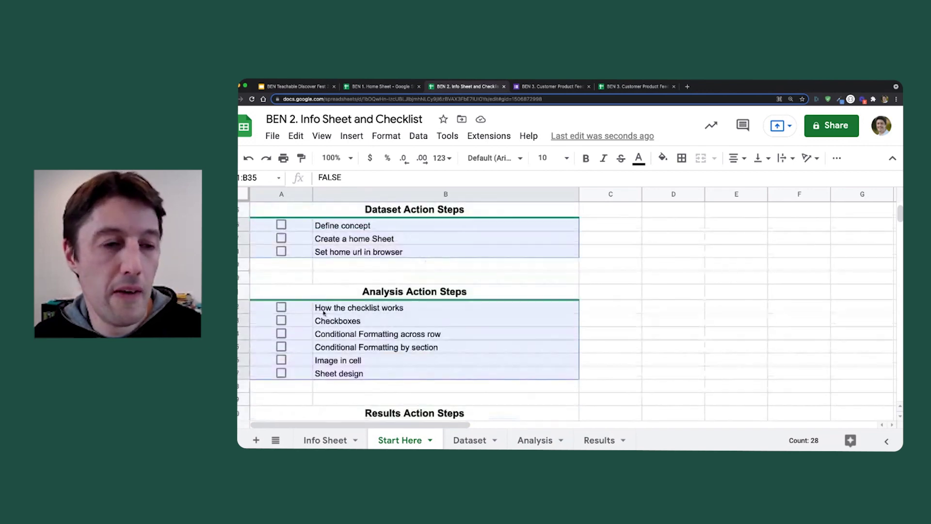
scroll(324, 311, up, 2)
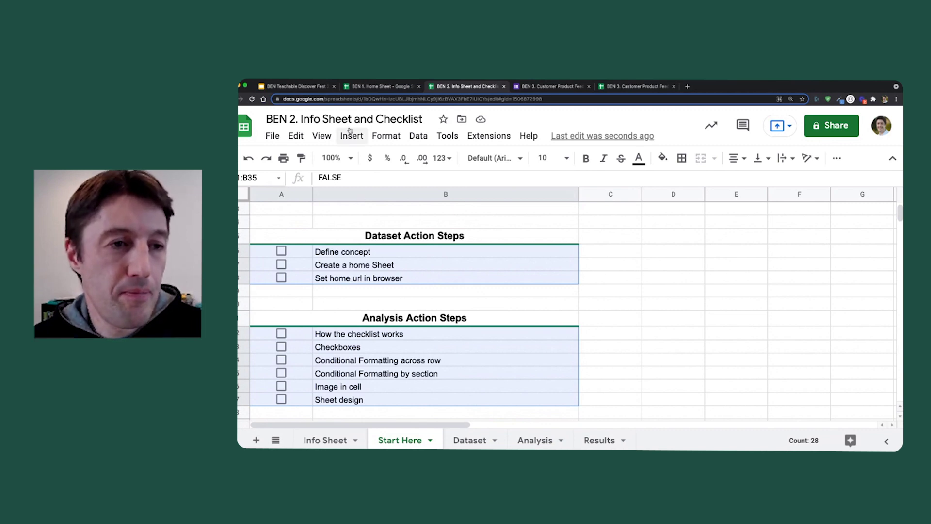
scroll(391, 265, down, 3)
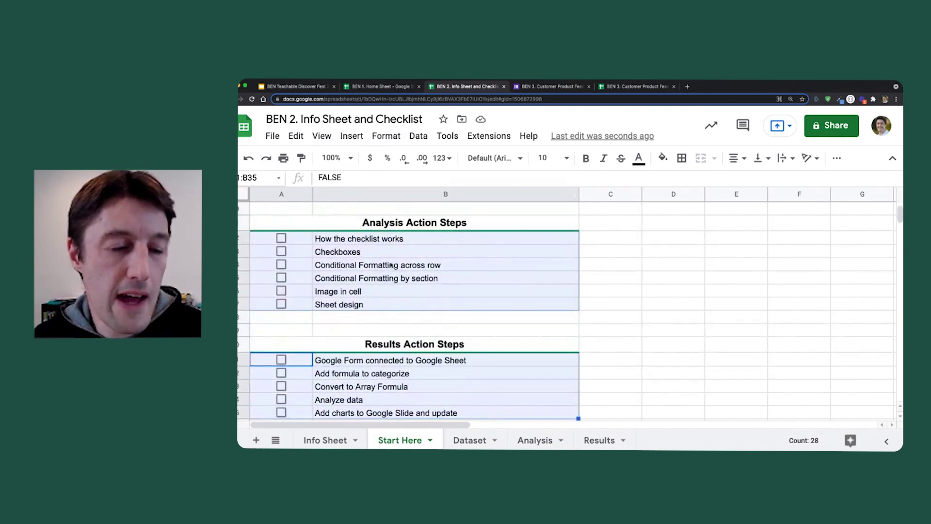
scroll(391, 265, up, 3)
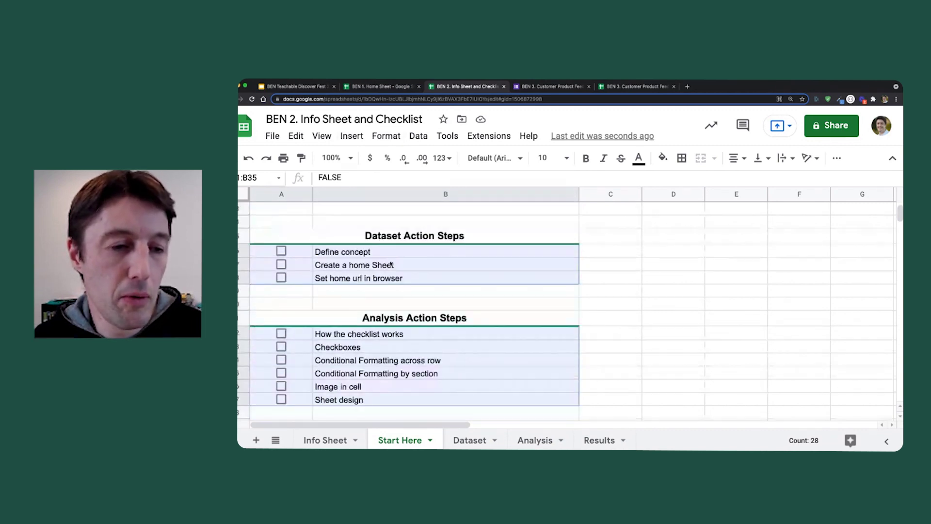
- Start a conditional formatting rule for the selected checklist ranges with the condition Custom formula is
click(388, 140)
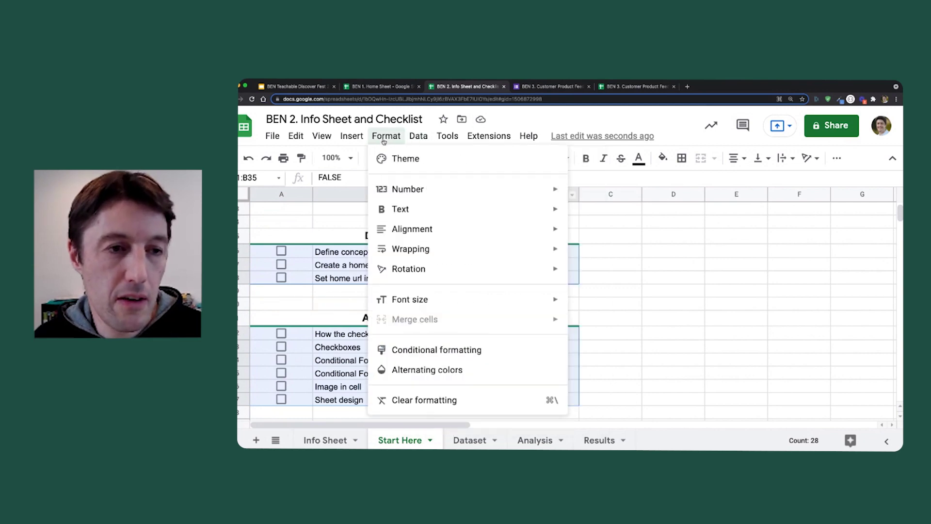
click(453, 349)
scroll(823, 245, down, 1)
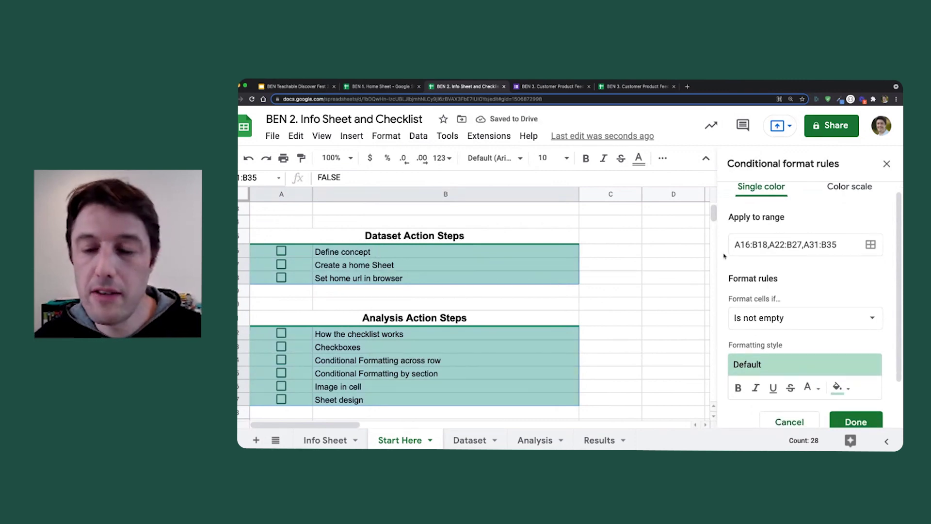
scroll(747, 262, down, 2)
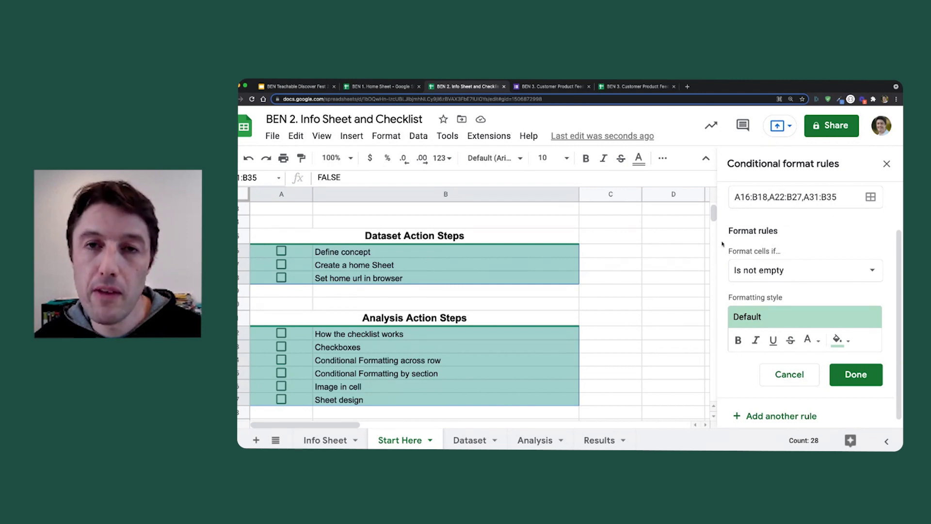
click(759, 271)
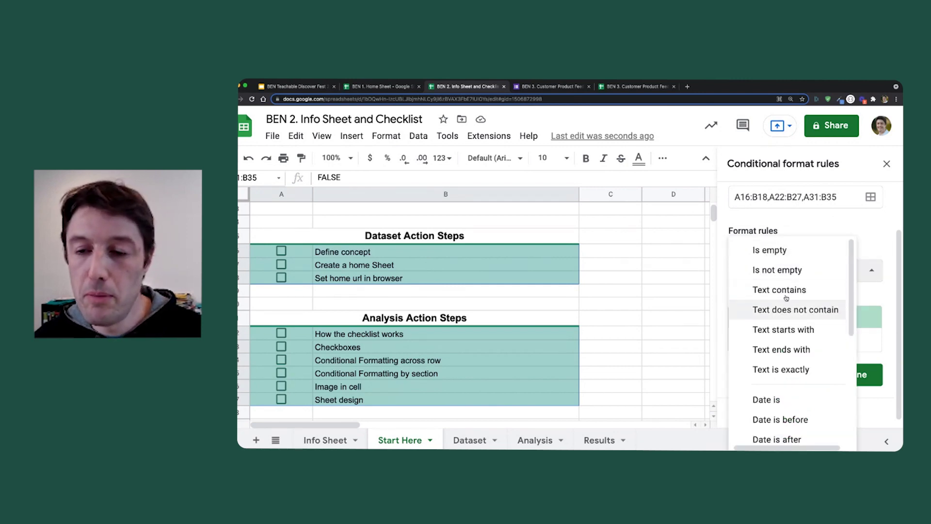
scroll(786, 298, down, 5)
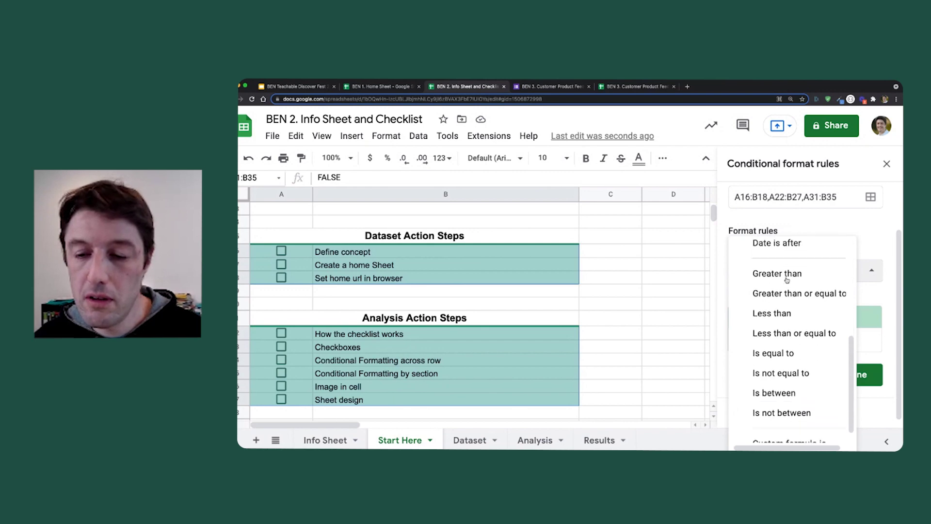
scroll(787, 280, down, 1)
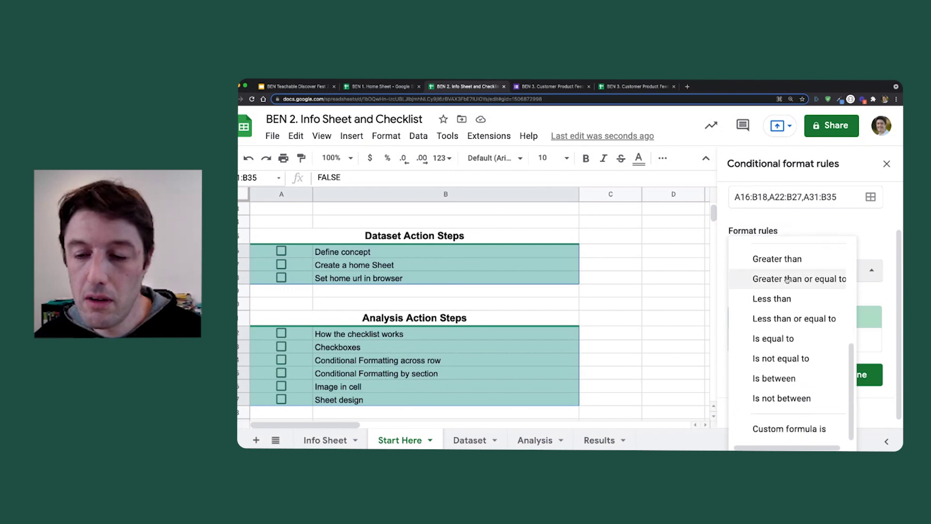
click(790, 435)
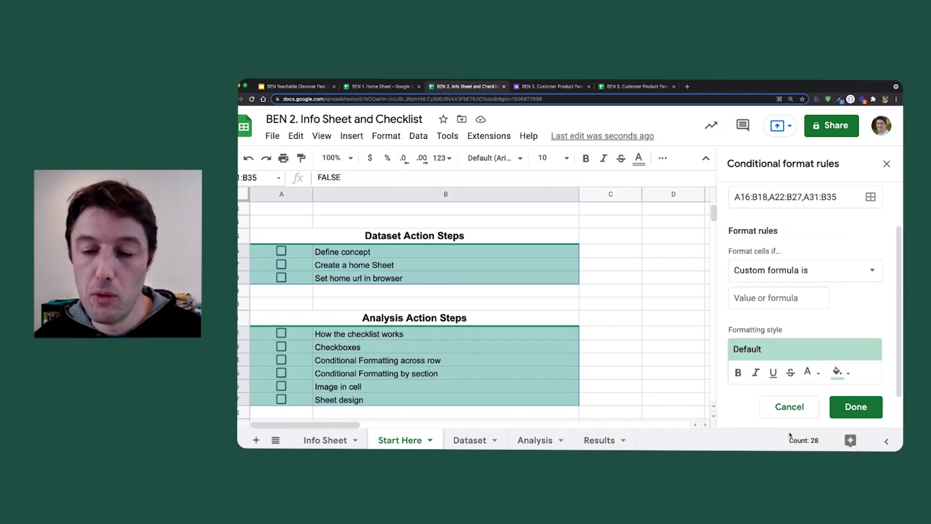
- Enter =$B16=TRUE as the custom formula of the conditional formatting rule
click(764, 297)
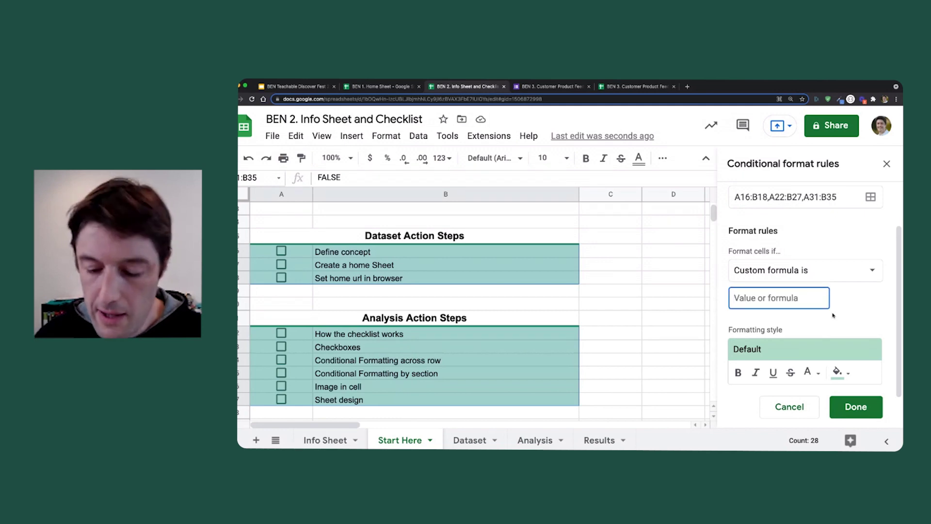
text(=)
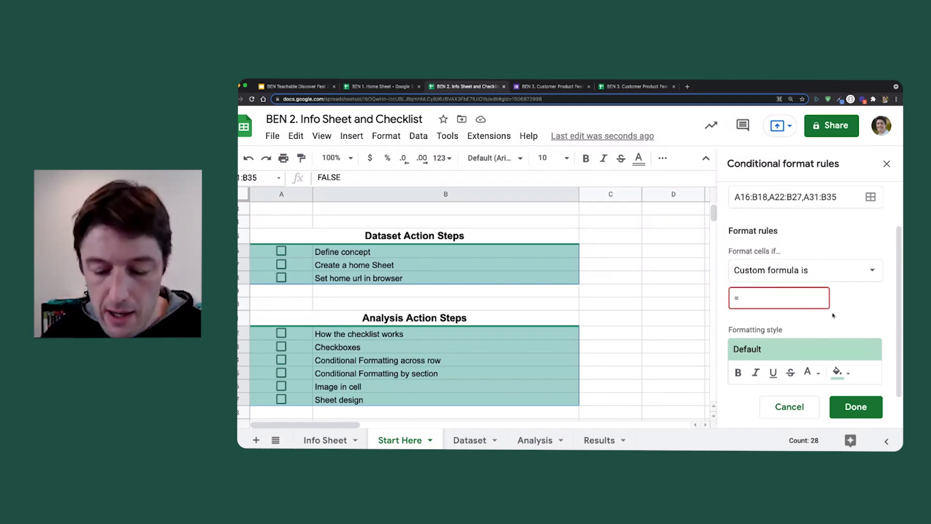
text($)
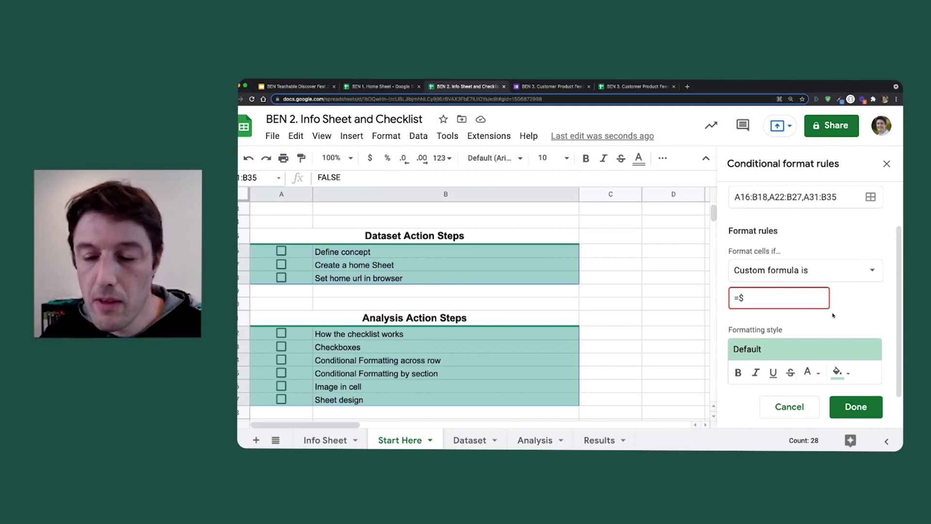
text(B)
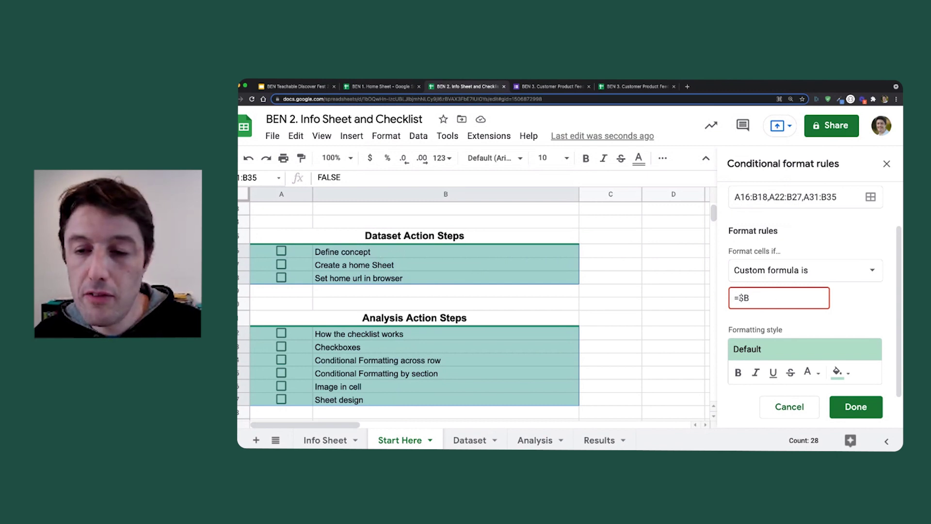
drag(738, 300, 748, 306)
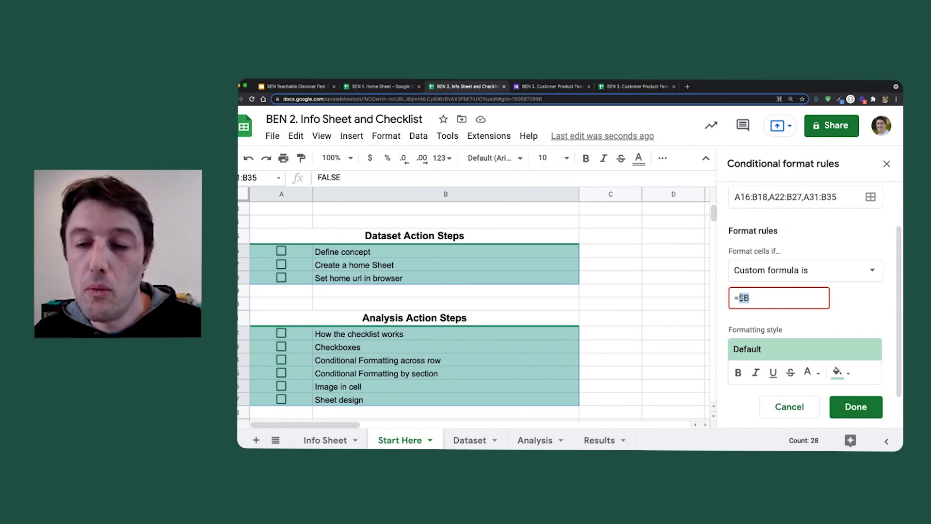
click(744, 298)
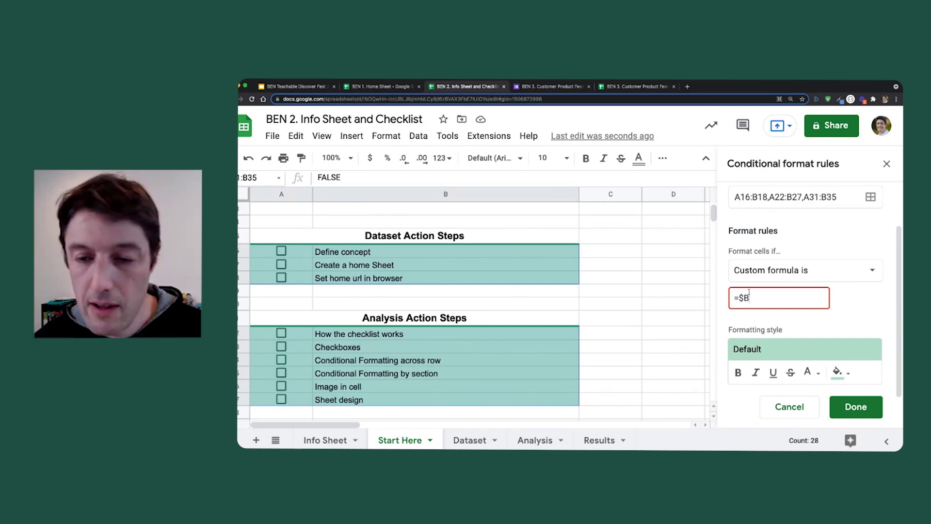
text(16)
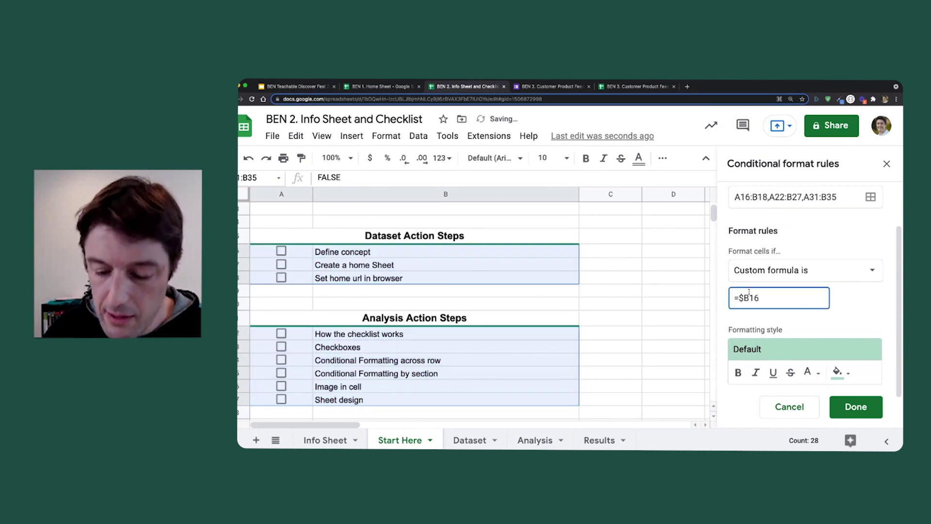
text(=TRUE)
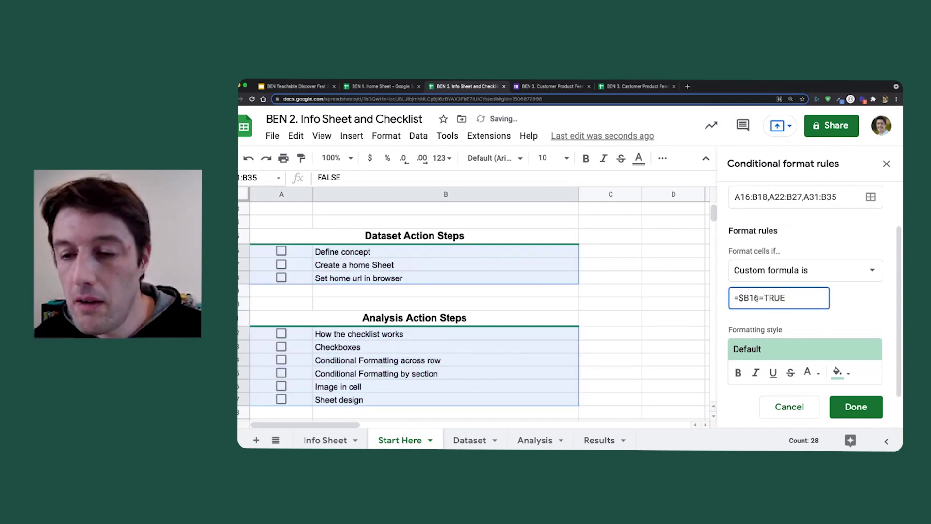
drag(759, 298, 788, 298)
click(788, 298)
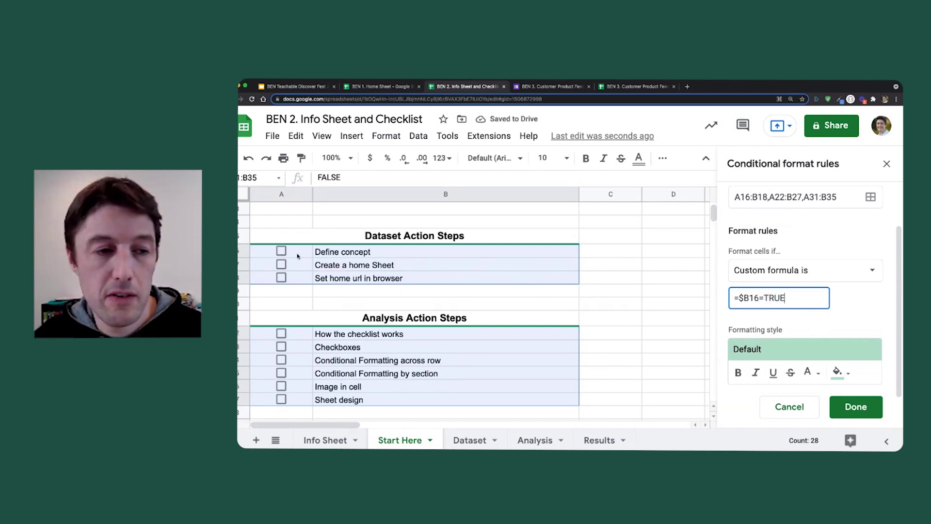
- Save the conditional formatting rule and test it by ticking and unticking the Define concept checkbox
click(282, 251)
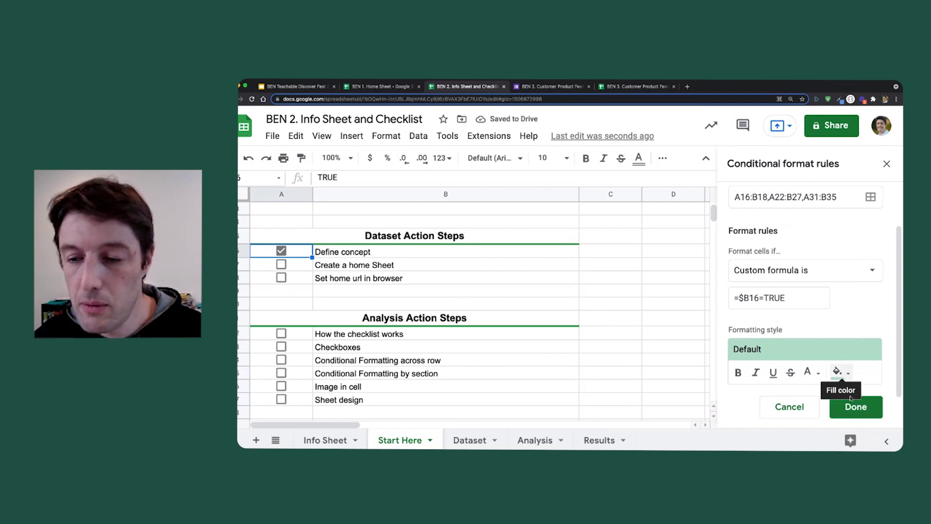
click(855, 408)
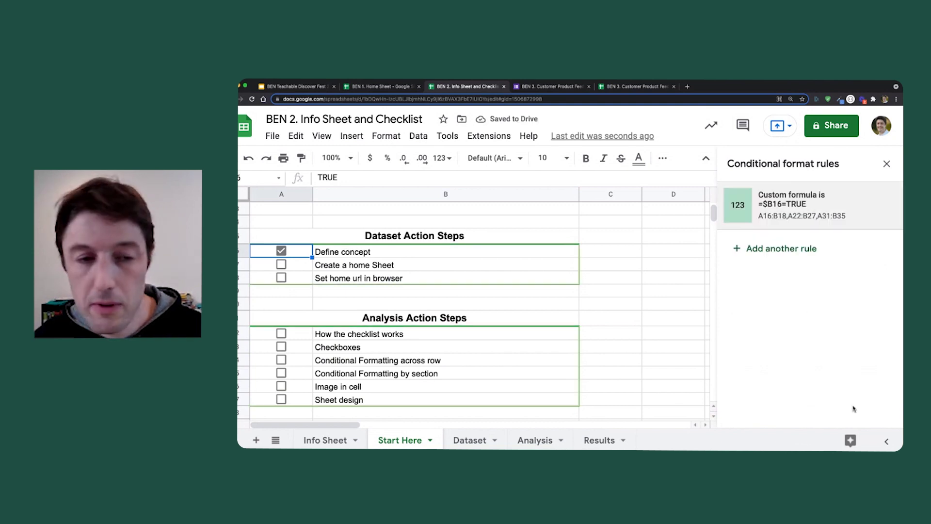
click(282, 251)
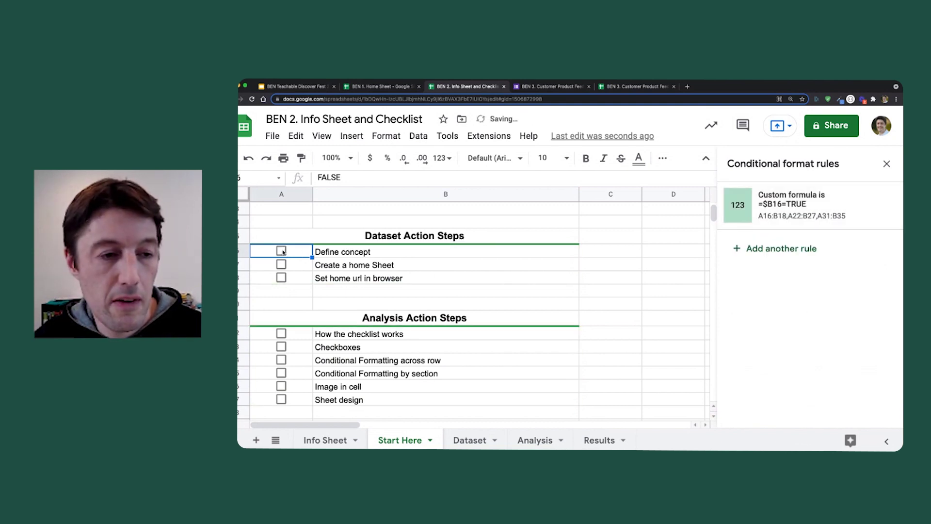
- Reopen the saved rule and correct its column reference so the custom formula reads =$A16=TRUE
click(826, 203)
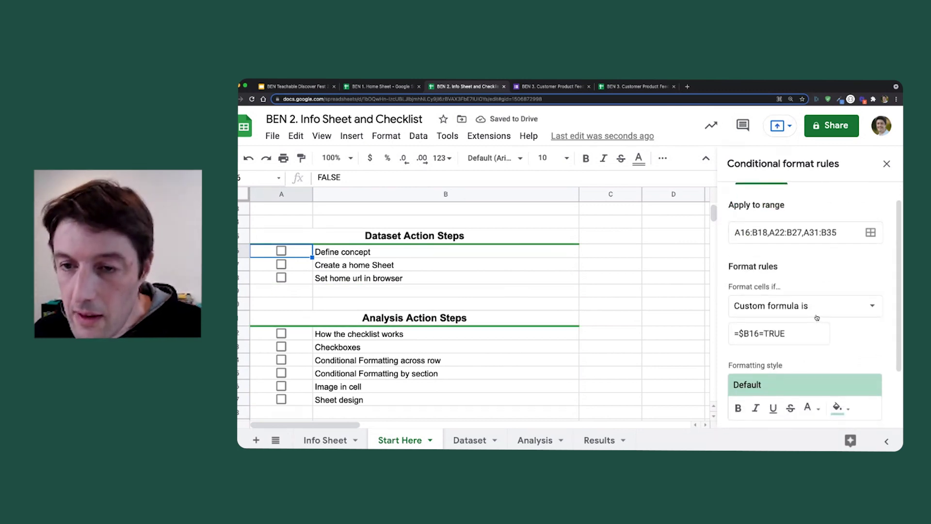
scroll(818, 319, down, 2)
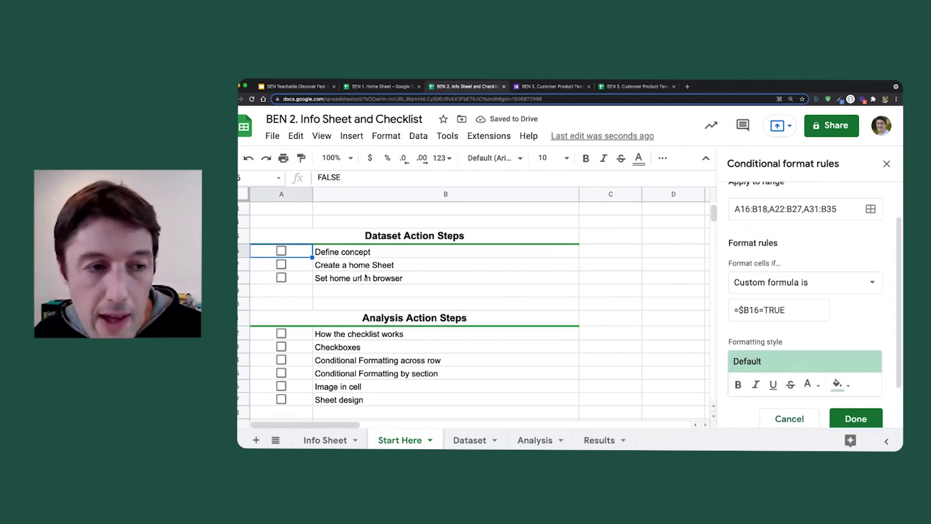
click(741, 309)
drag(742, 309, 748, 310)
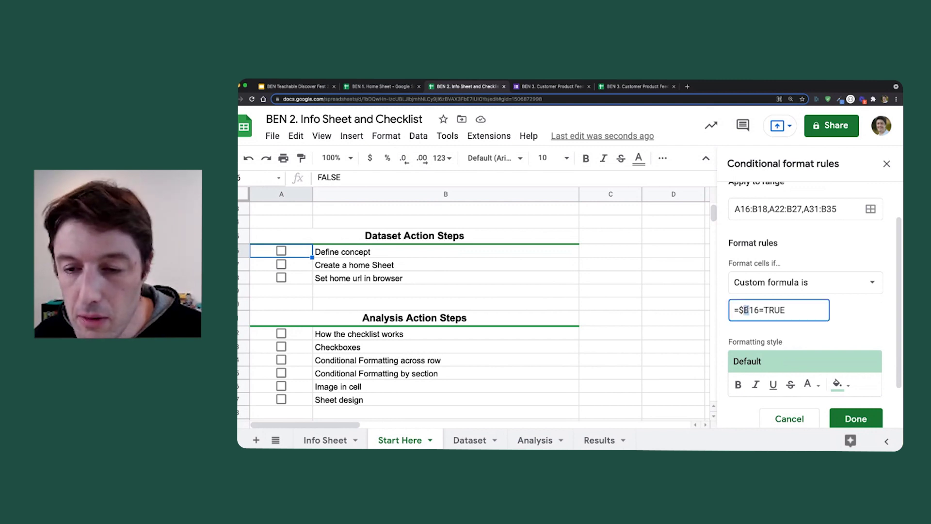
text(A)
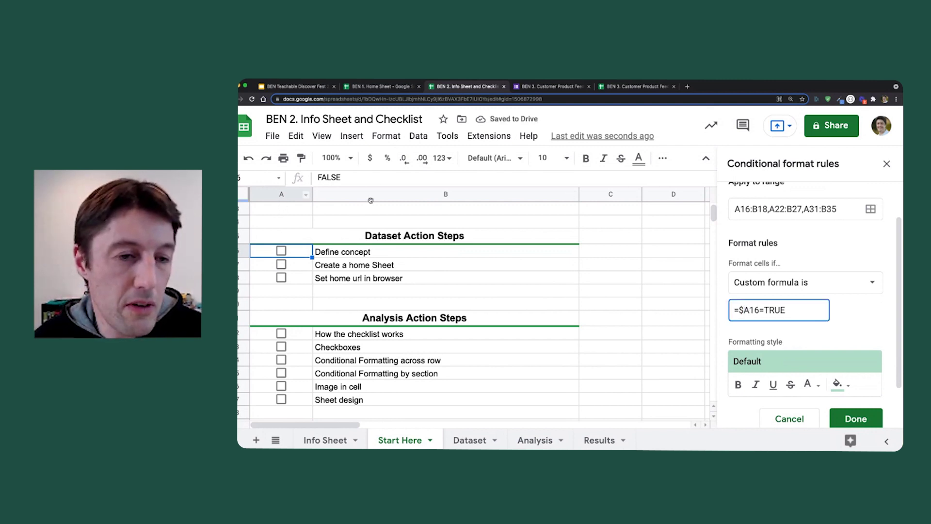
drag(751, 310, 744, 310)
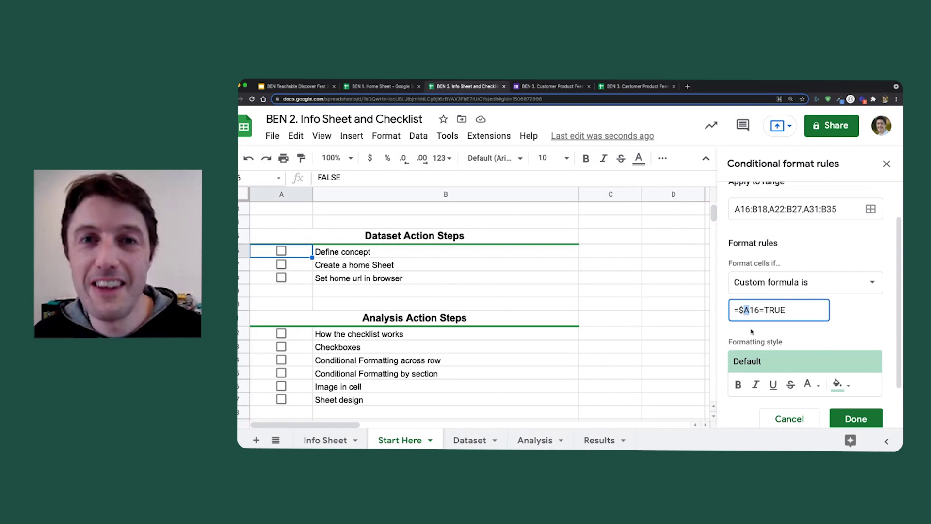
click(750, 310)
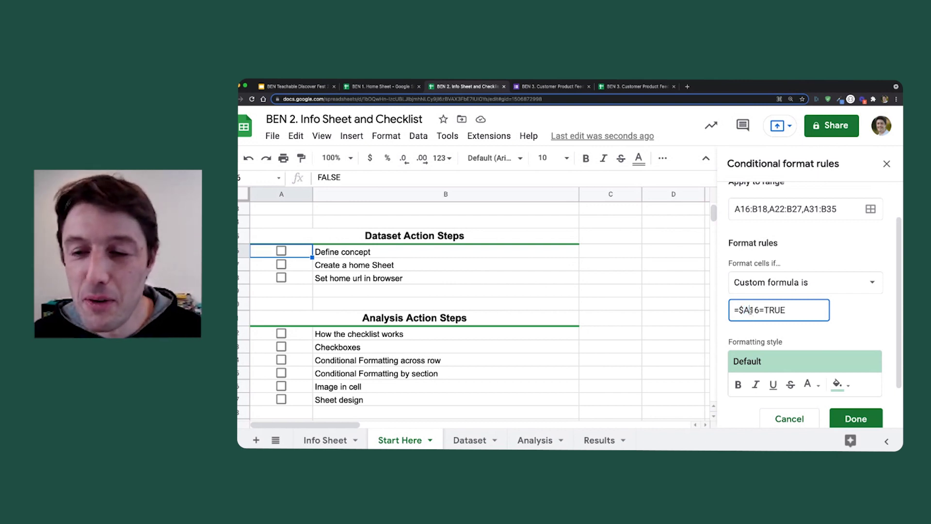
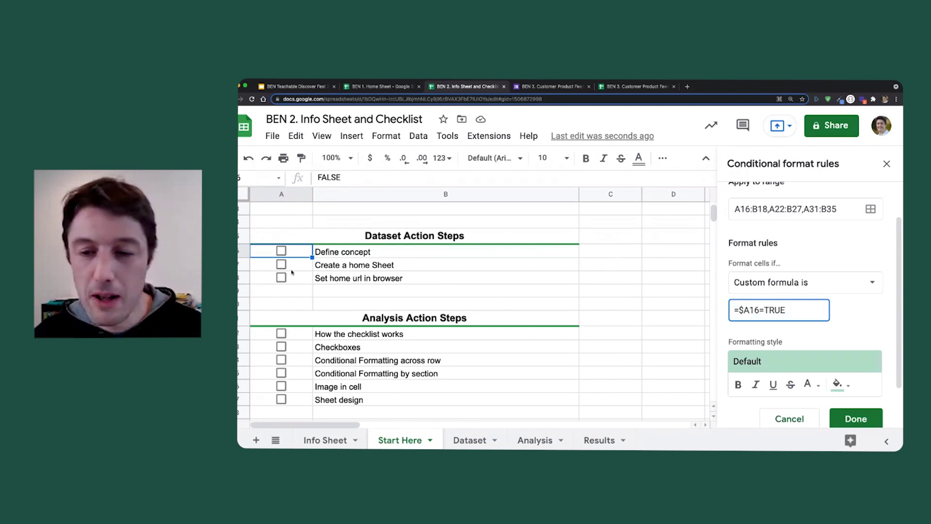
- Test the corrected formatting rule by repeatedly ticking and unticking the Define concept checkbox, leaving it unticked
click(281, 250)
click(282, 250)
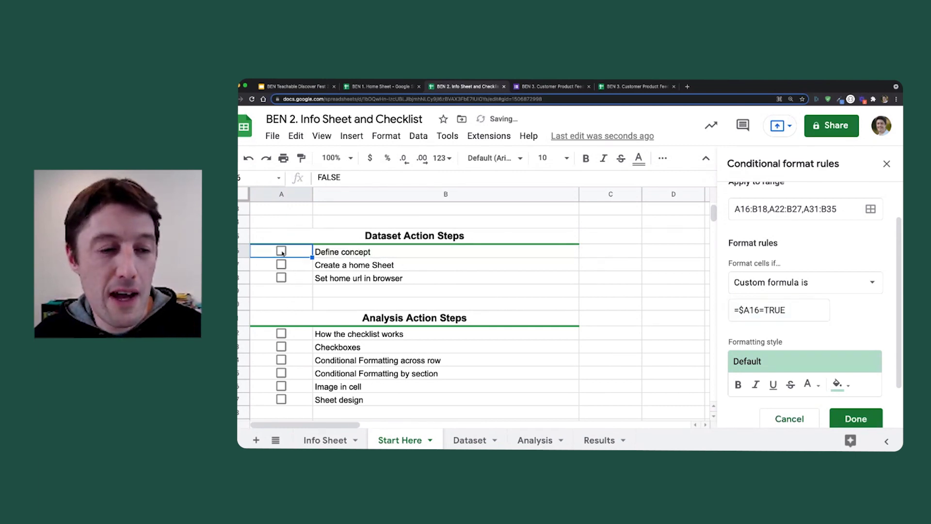
click(282, 251)
click(281, 251)
click(282, 251)
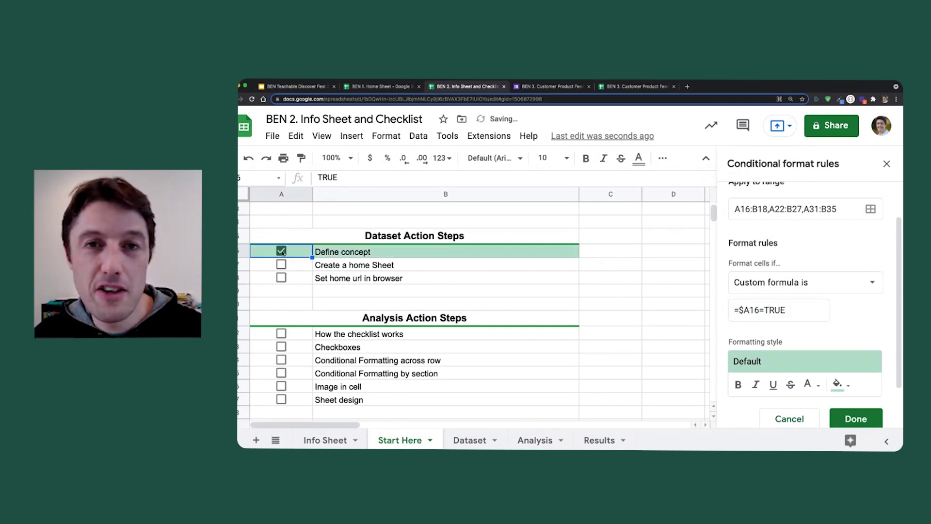
click(281, 251)
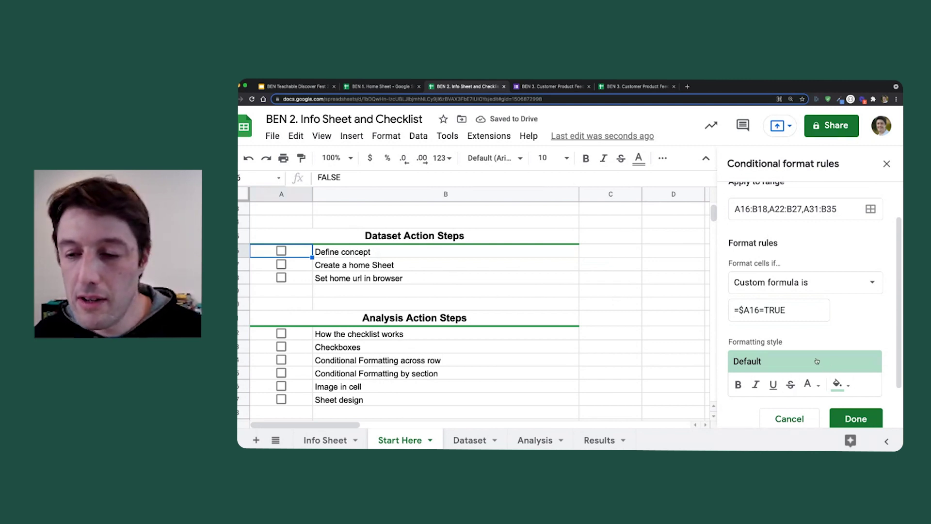
- Change the rule's formatting style to a grey fill with strikethrough text and tick the Define concept checkbox to test it
click(846, 390)
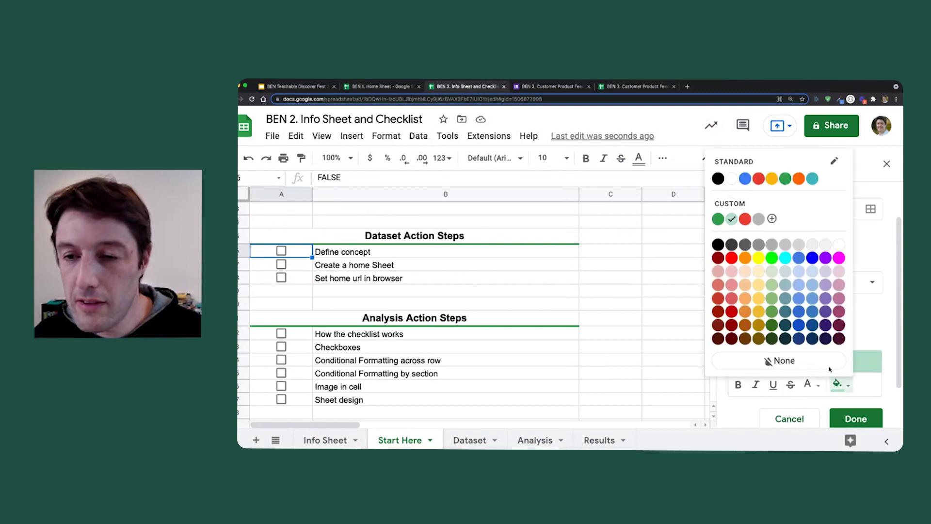
click(772, 245)
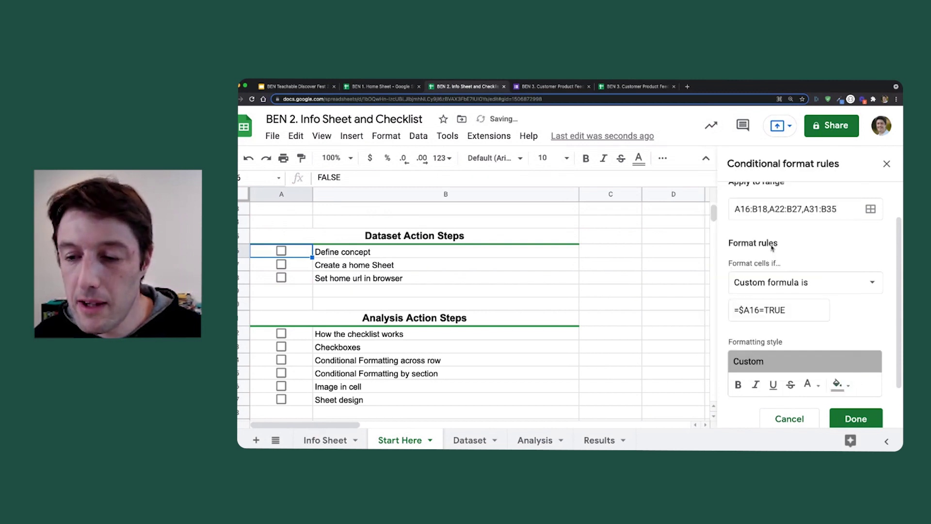
click(791, 386)
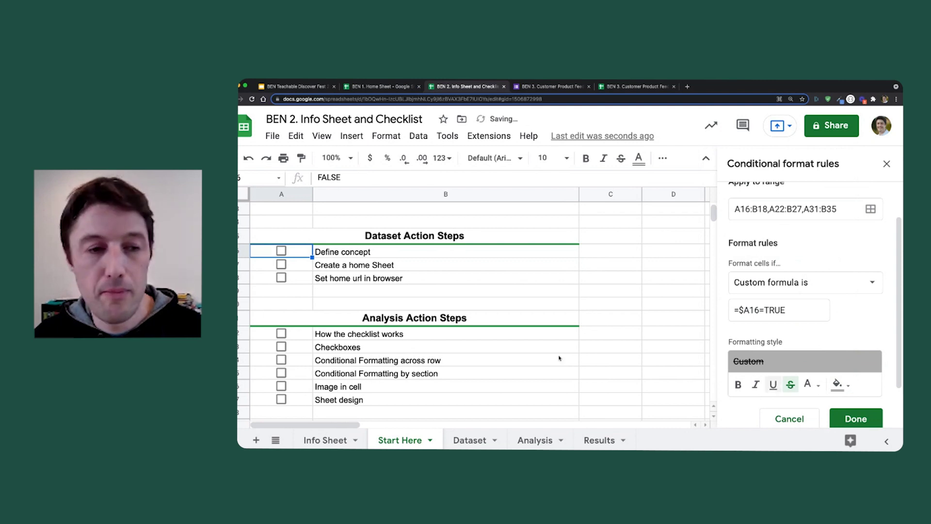
click(281, 251)
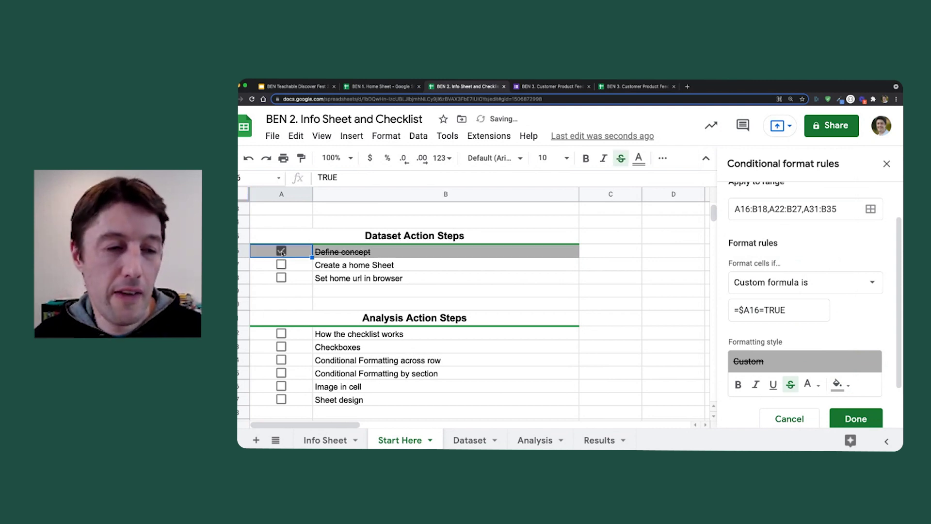
- Test the row formatting by toggling the Define concept checkbox, ticking Create a home Sheet and unticking Define concept
click(281, 252)
click(281, 252)
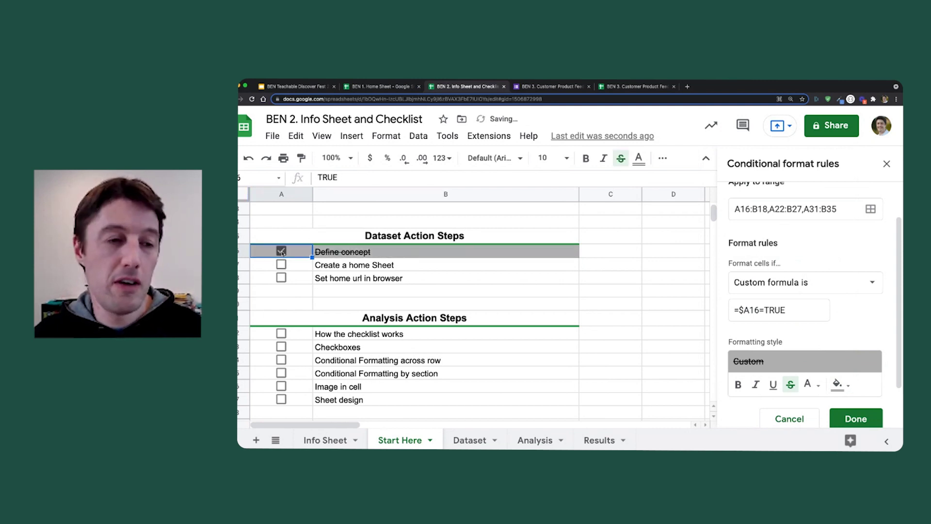
click(281, 264)
click(281, 251)
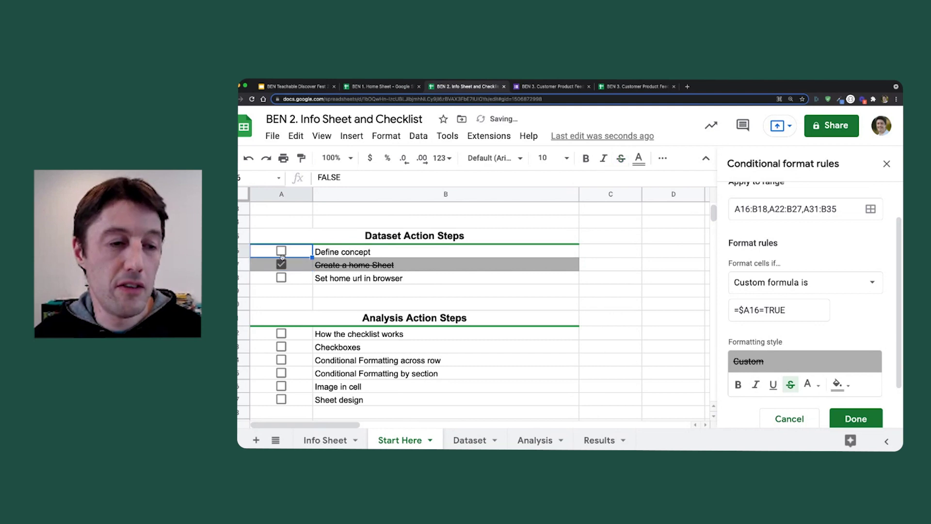
- Toggle several Analysis Action Steps checkboxes to test the row formatting, and untick every item, including Create a home Sheet
click(281, 333)
click(281, 360)
click(281, 386)
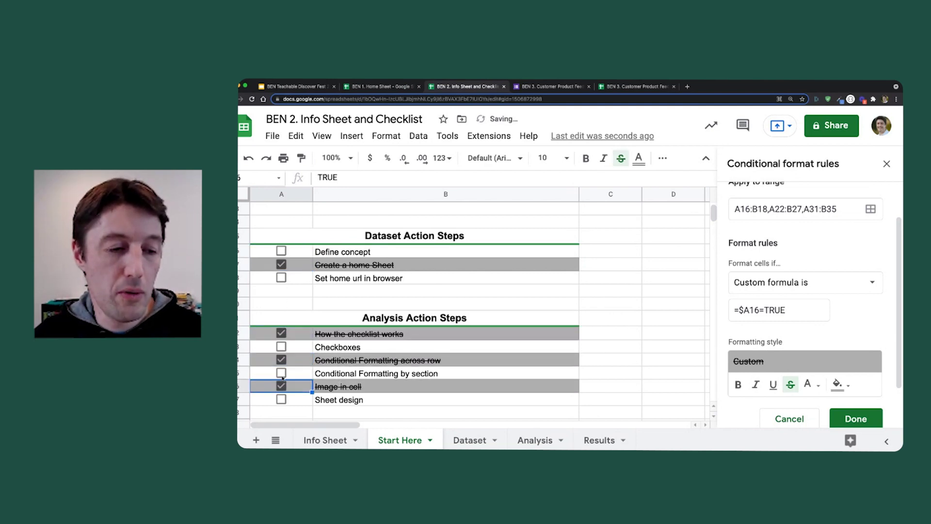
click(281, 373)
click(282, 347)
click(281, 360)
click(281, 373)
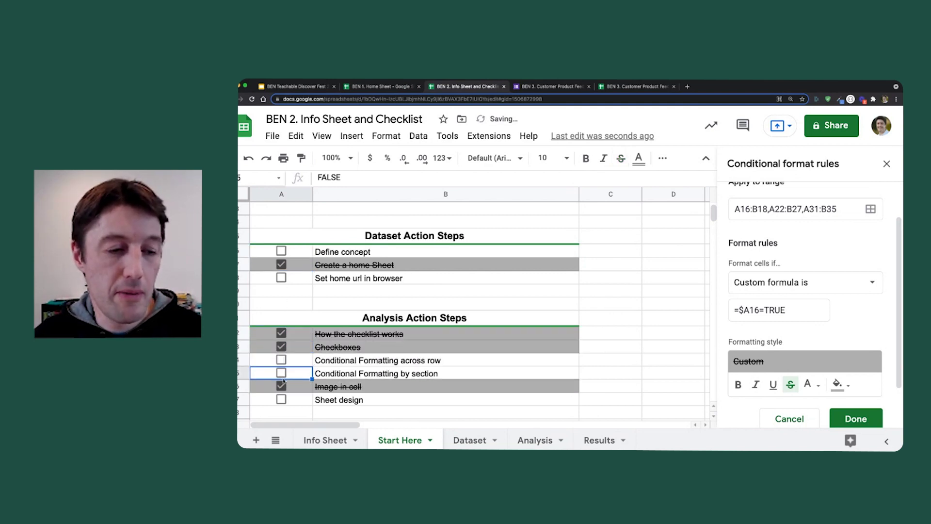
click(281, 386)
click(281, 347)
click(281, 334)
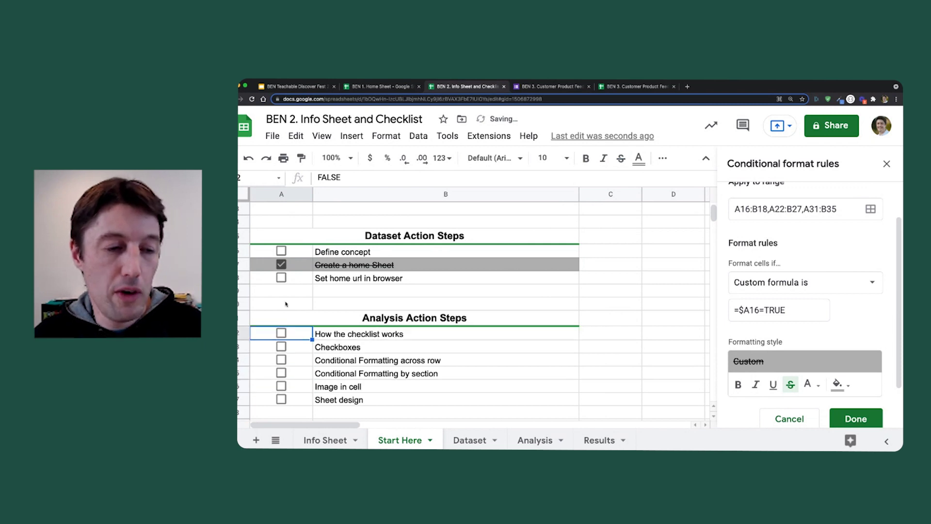
click(282, 265)
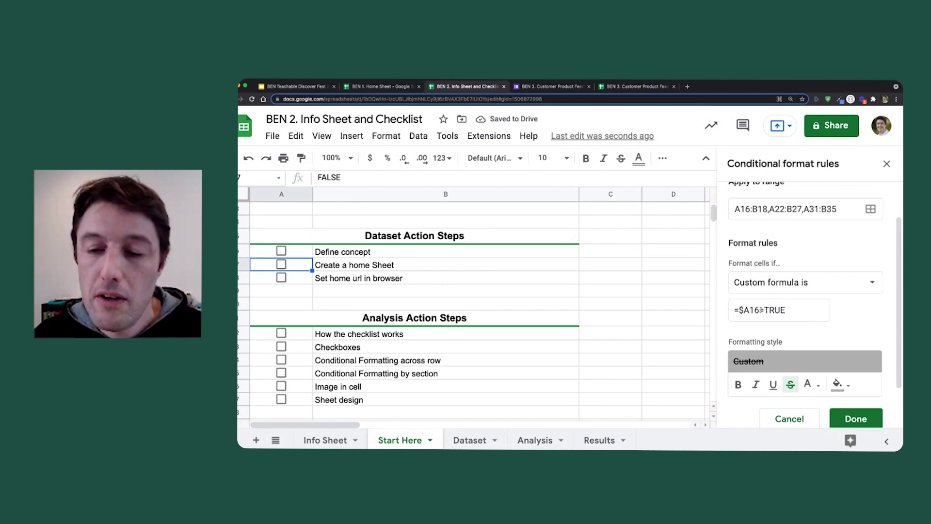
- Examine the $A16 reference in the rule's custom formula while toggling the Define concept checkbox on and off
drag(758, 309, 739, 310)
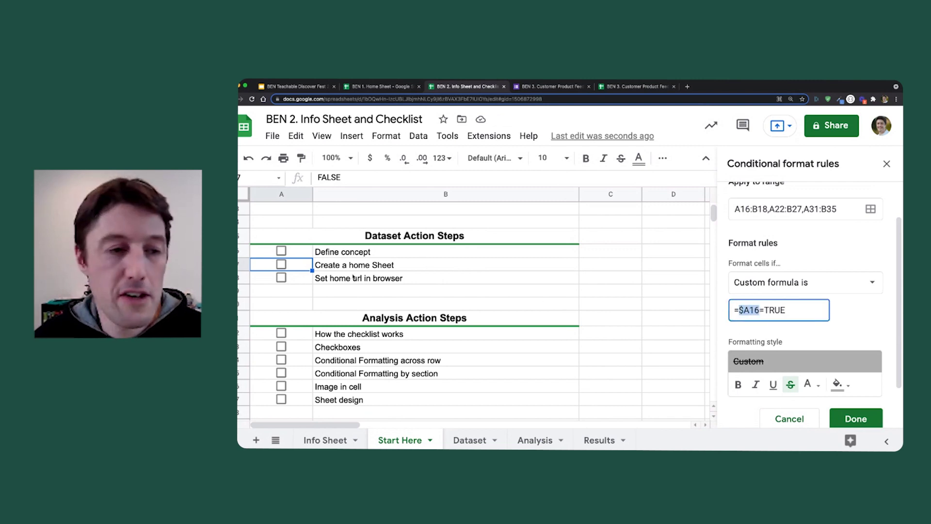
click(281, 251)
click(283, 251)
click(282, 251)
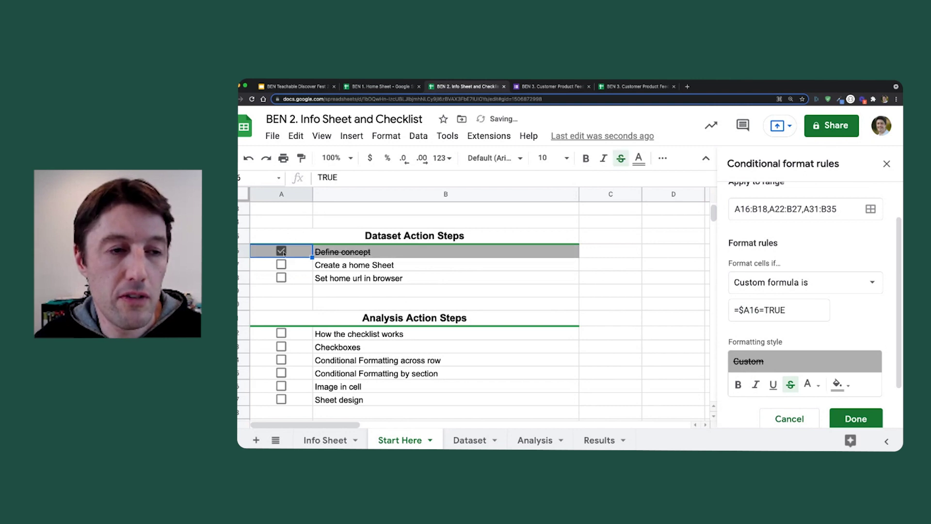
click(283, 251)
drag(760, 309, 738, 310)
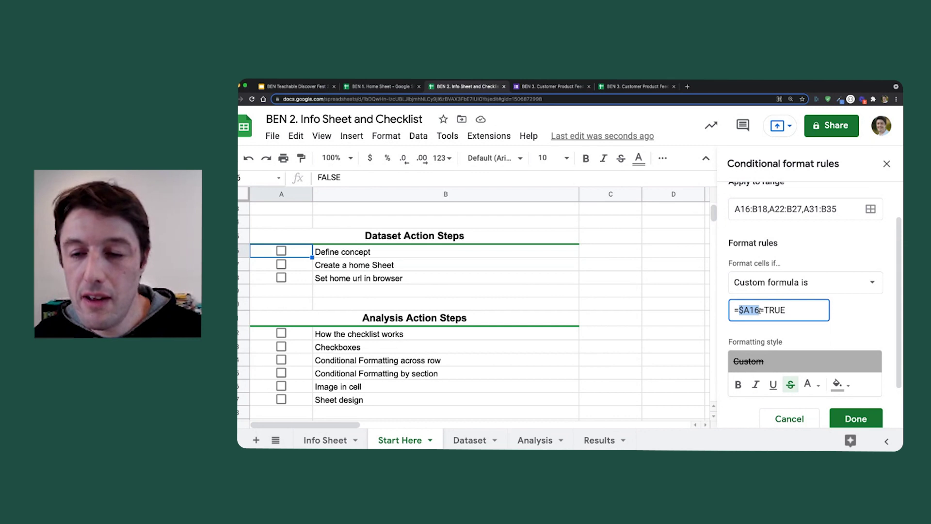
drag(760, 310, 738, 311)
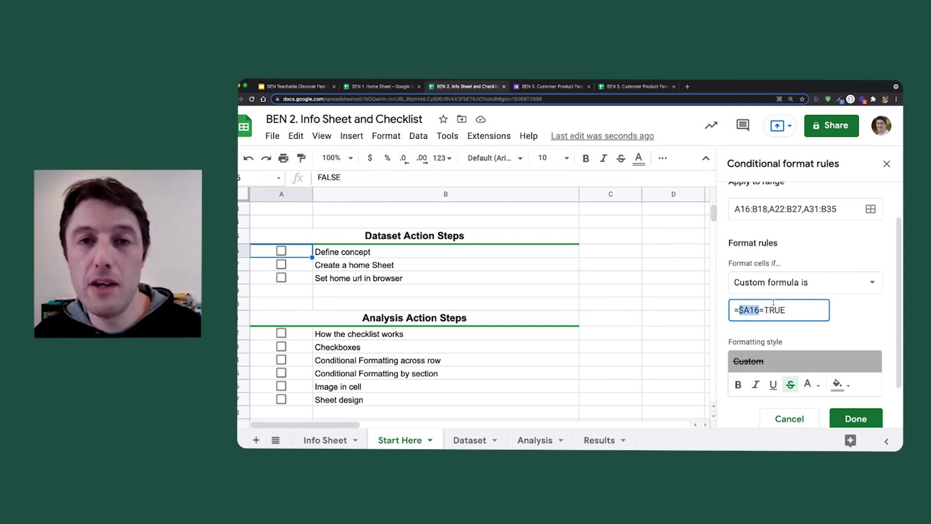
- Shorten the conditional formatting rule's custom formula to =$A16 and save the rule
drag(787, 310, 766, 314)
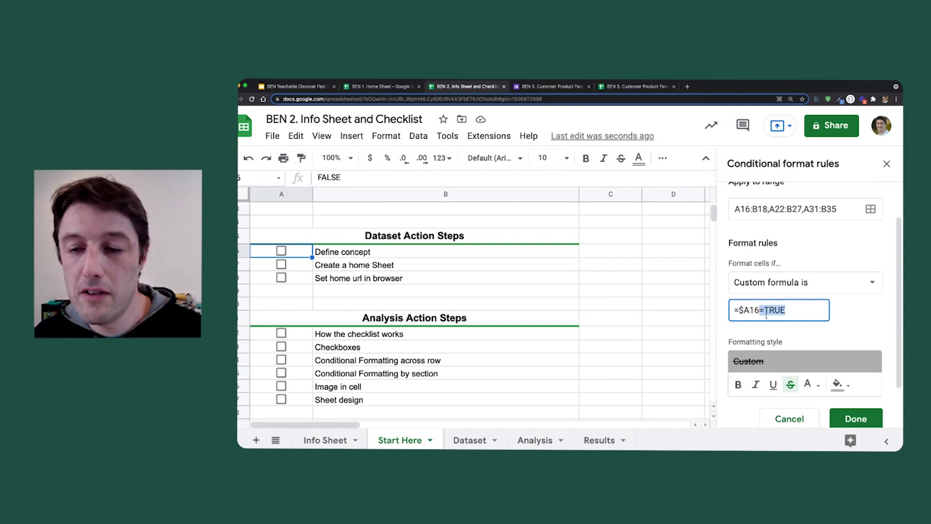
key(BackSpace)
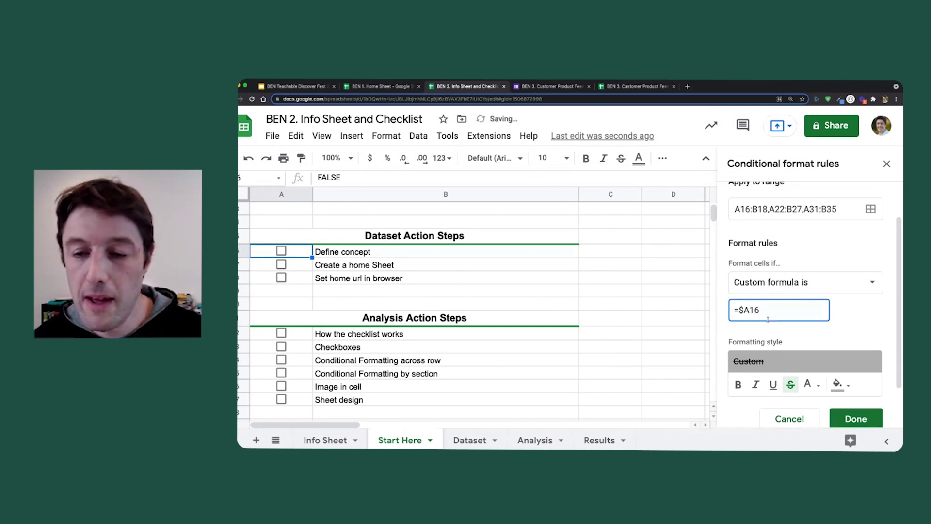
drag(739, 311, 766, 312)
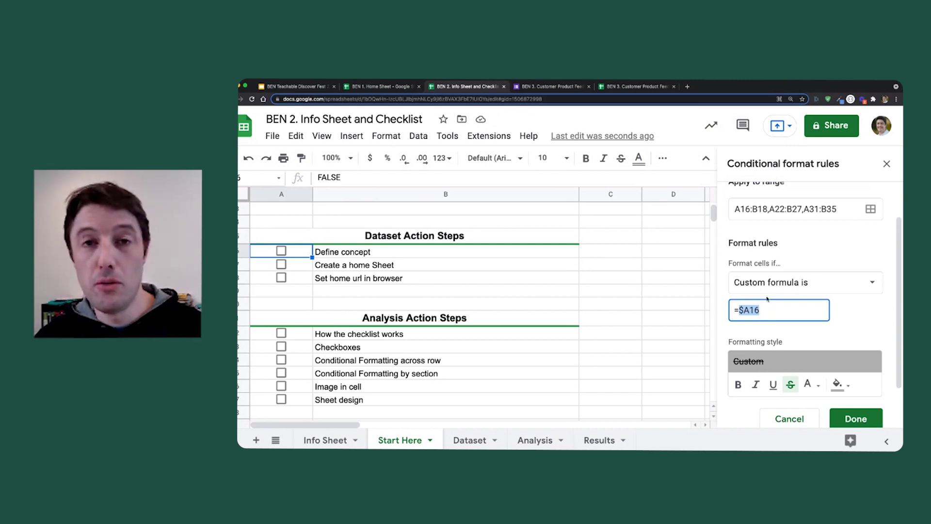
click(798, 304)
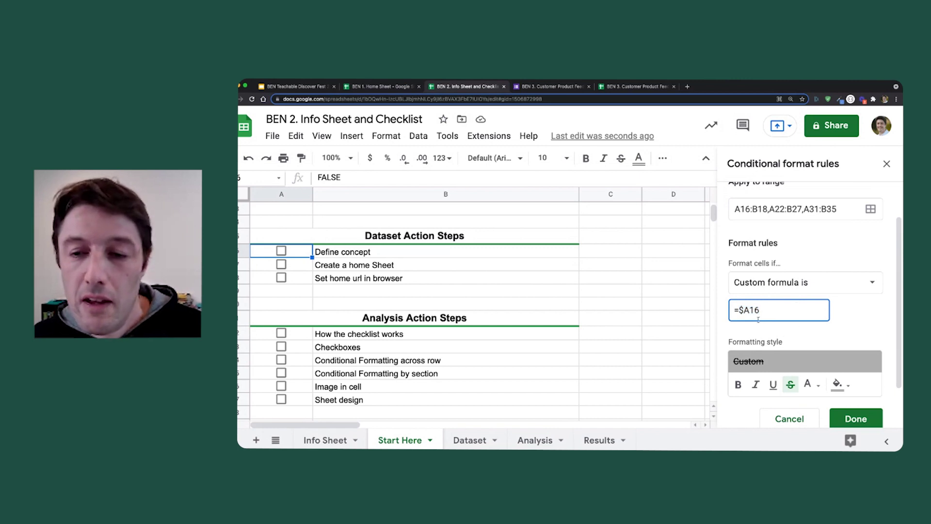
click(854, 418)
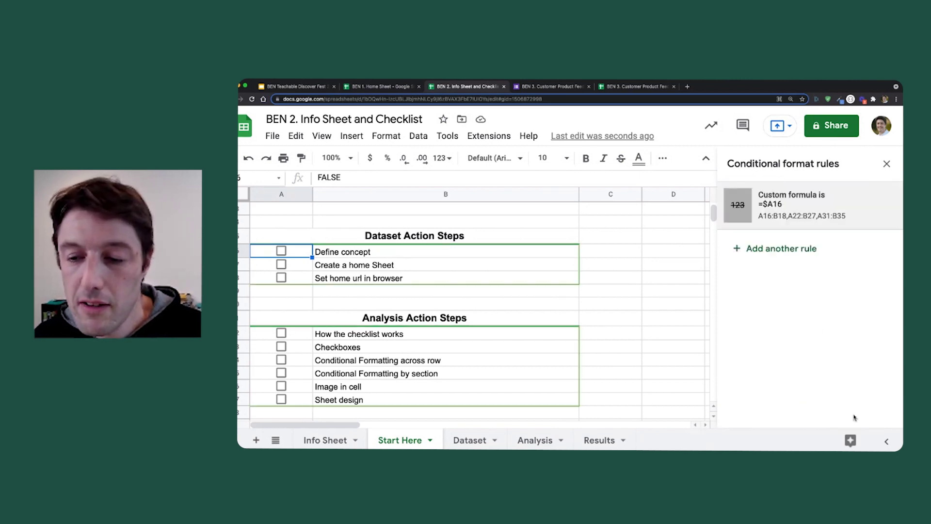
- Tick Define concept and Create a home Sheet to check the shortened rule, and close the conditional formatting rules
click(281, 250)
click(282, 252)
click(281, 265)
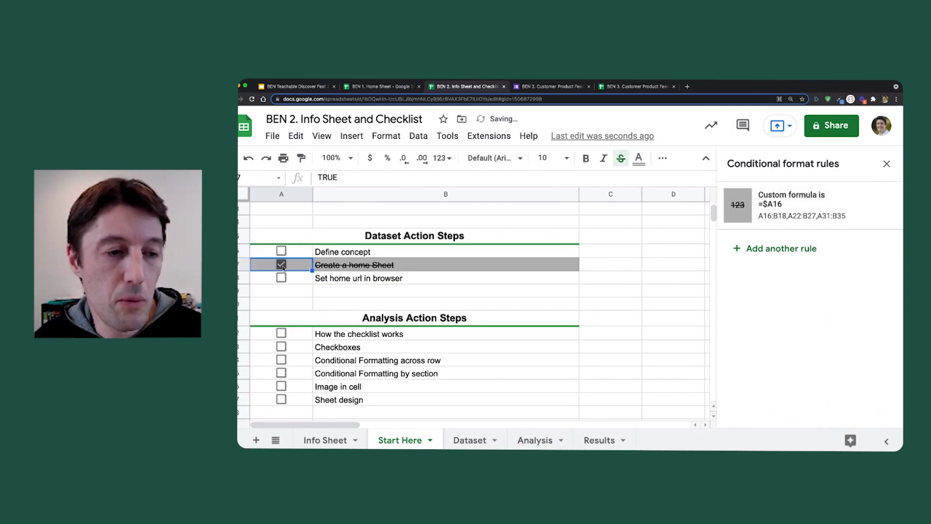
click(281, 251)
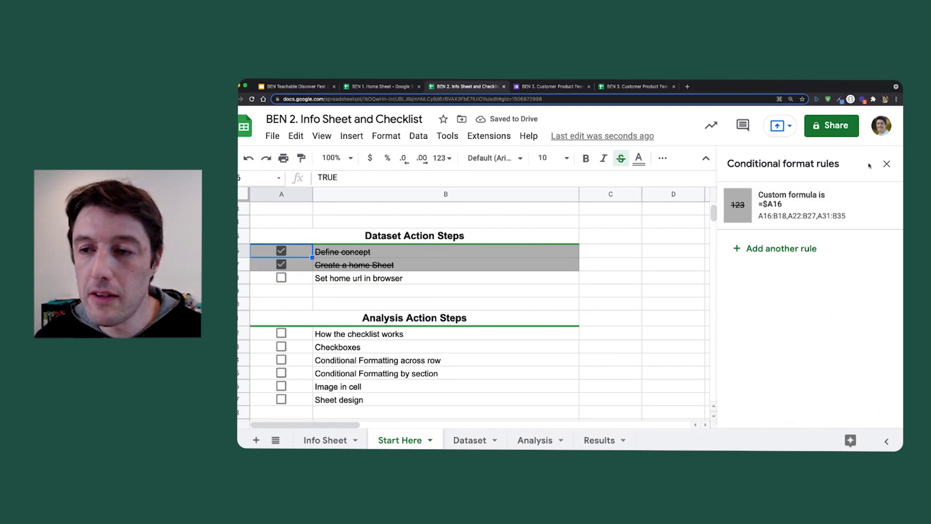
click(885, 164)
- Delete the empty columns D through Z from the Start Here sheet
scroll(489, 267, up, 4)
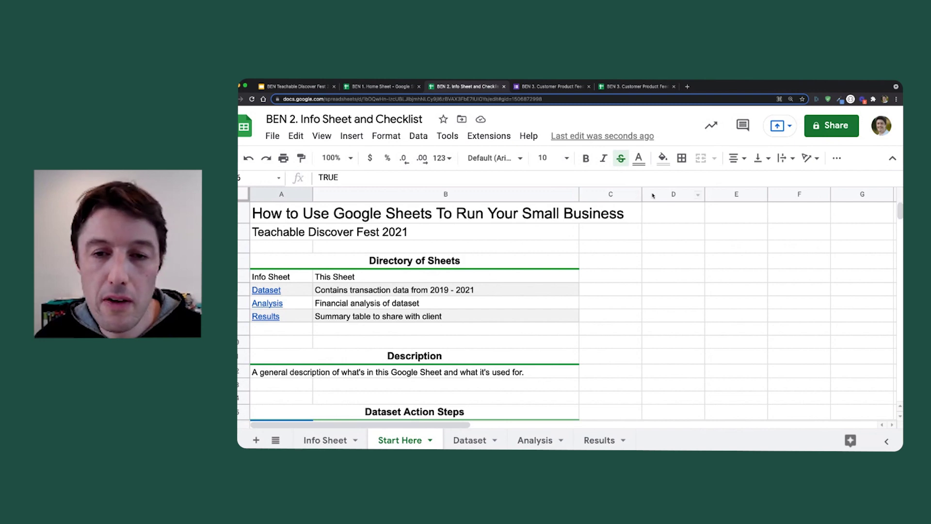
scroll(493, 276, down, 3)
scroll(492, 271, up, 3)
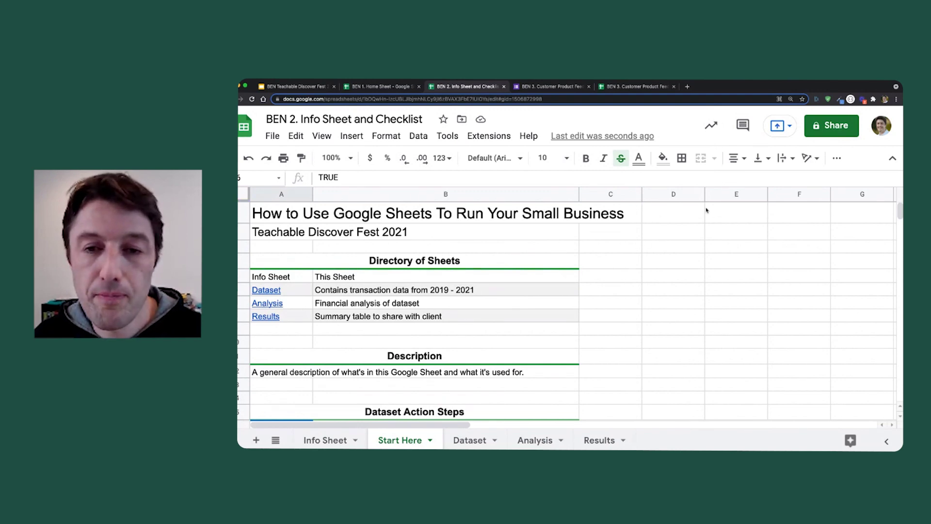
click(649, 194)
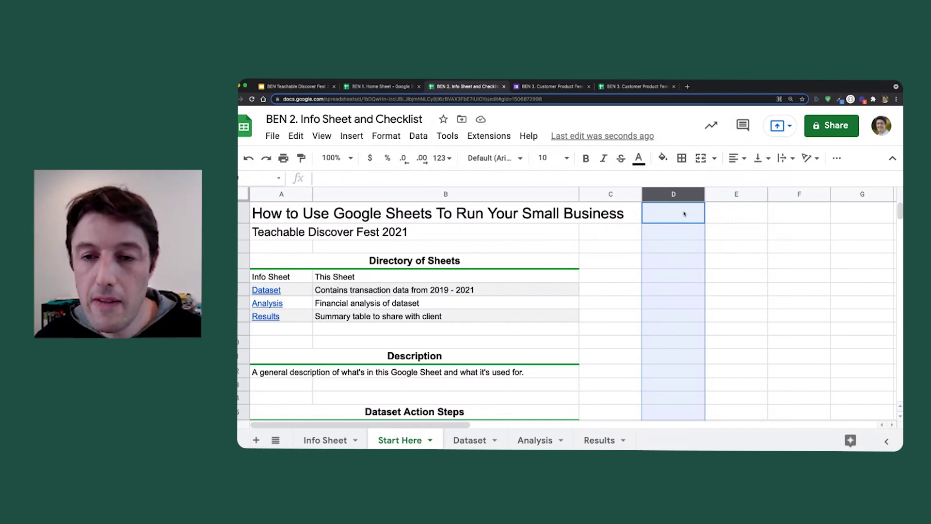
key(super+shift+Right)
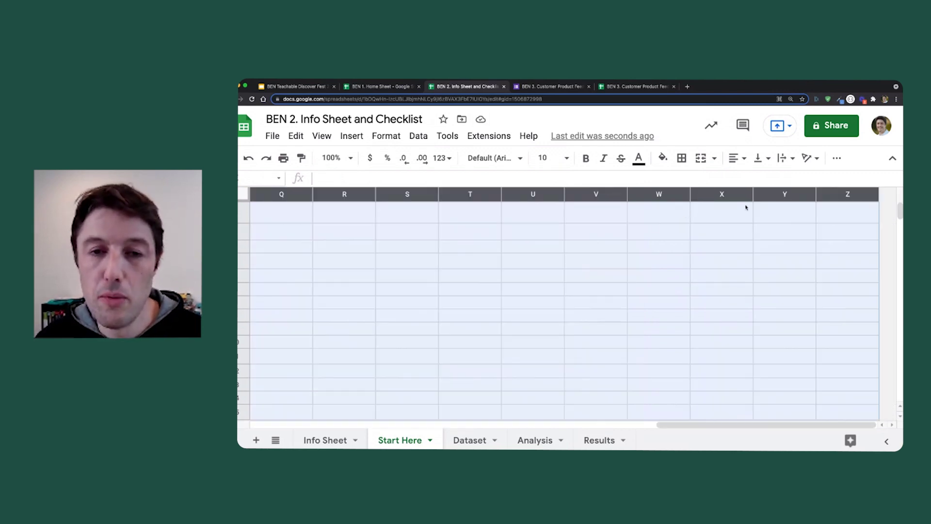
right_click(621, 213)
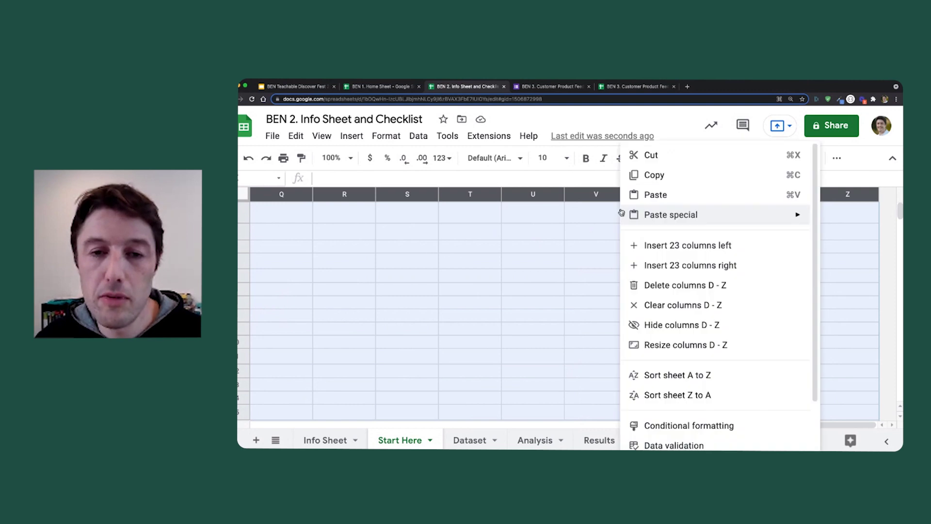
click(714, 286)
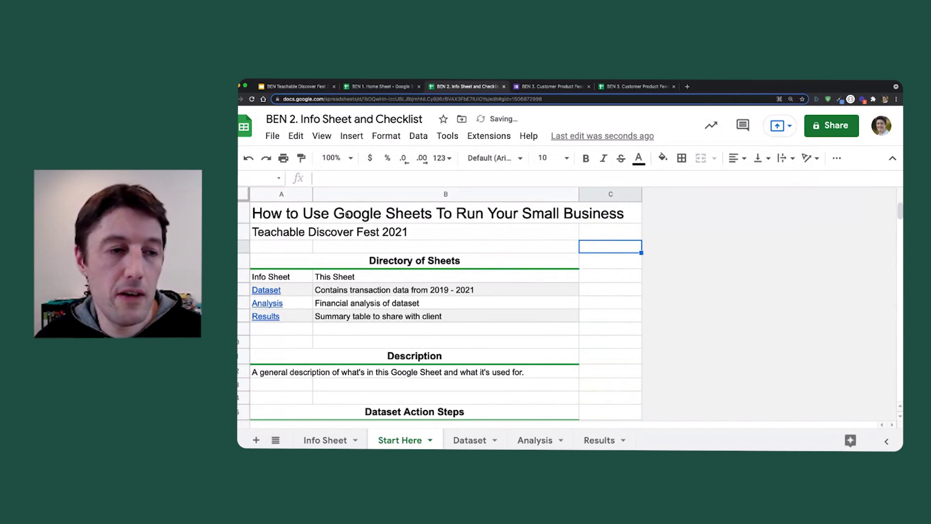
- Insert one column to the left of column A and clear the checkboxes carried into it
right_click(287, 194)
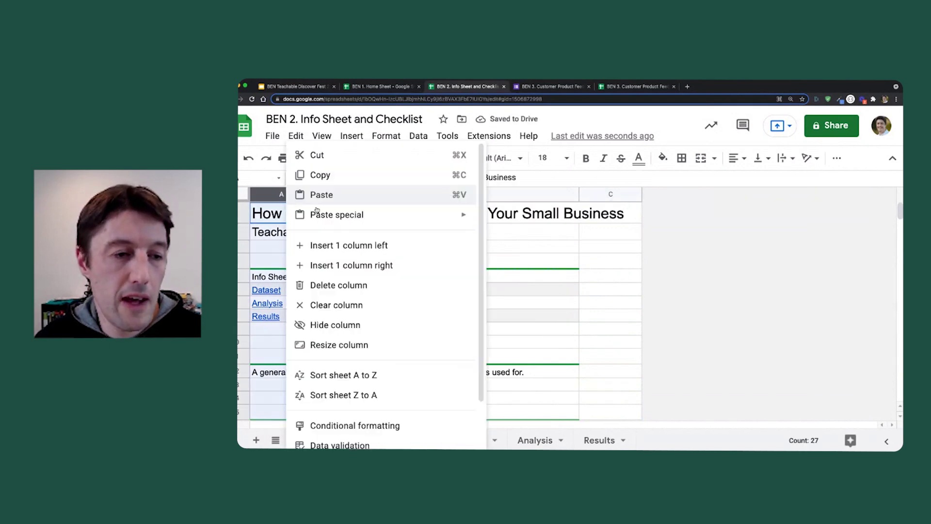
click(367, 246)
scroll(287, 271, down, 3)
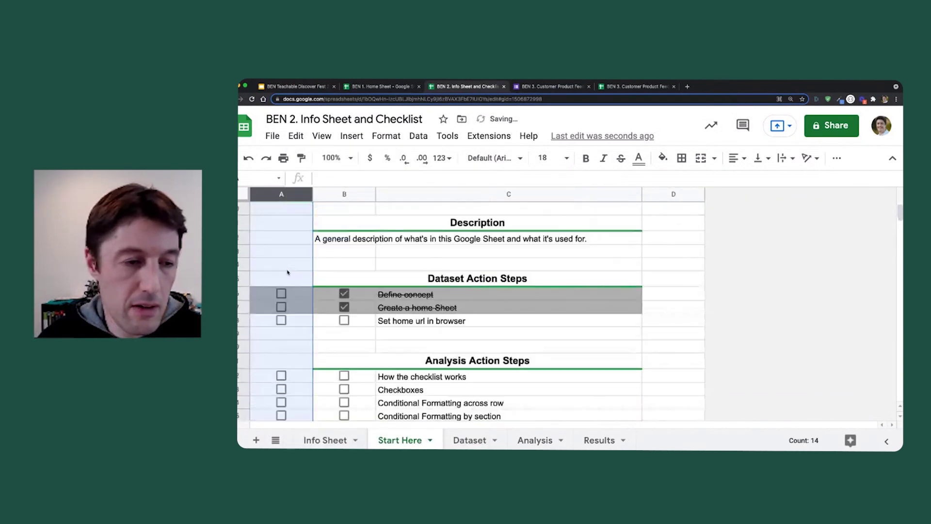
scroll(288, 271, up, 3)
scroll(287, 271, down, 3)
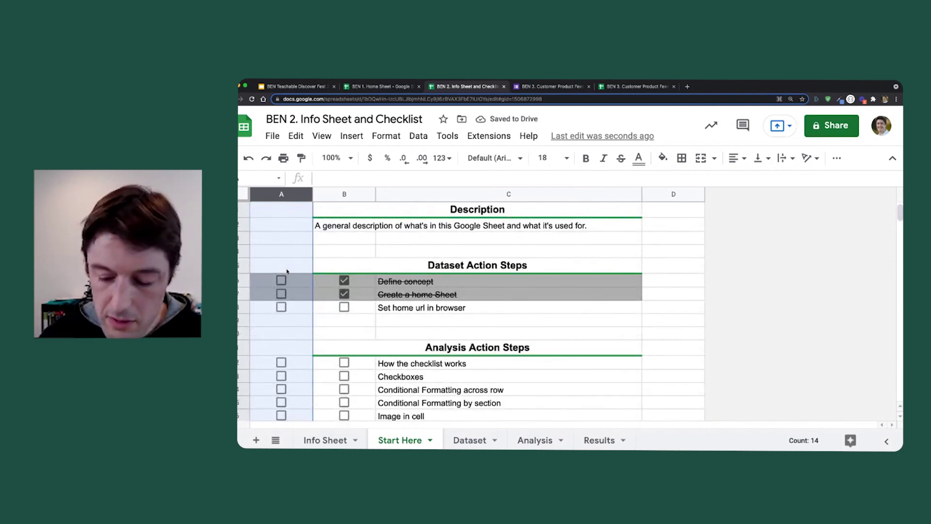
key(Delete)
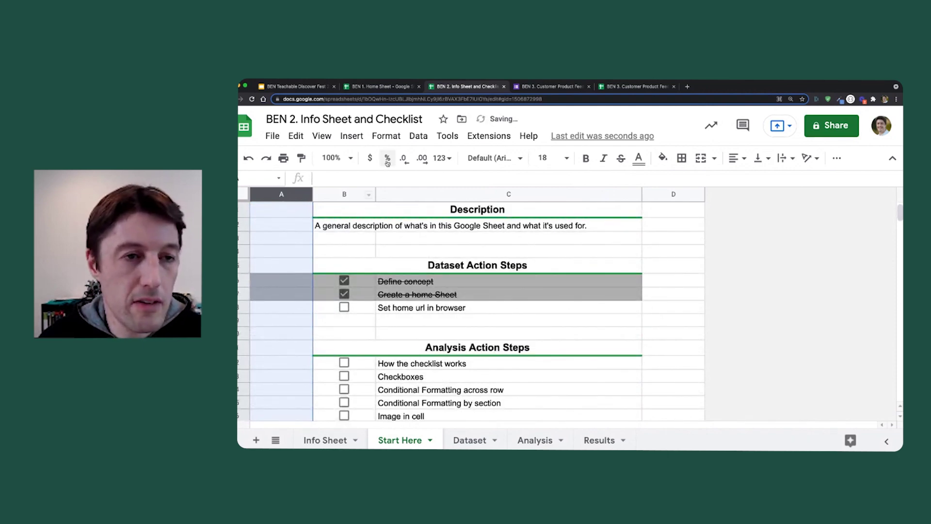
- Change the conditional formatting rule's range to B16:C18,B22:C27,B31:C35 and save the rule
click(299, 280)
click(388, 142)
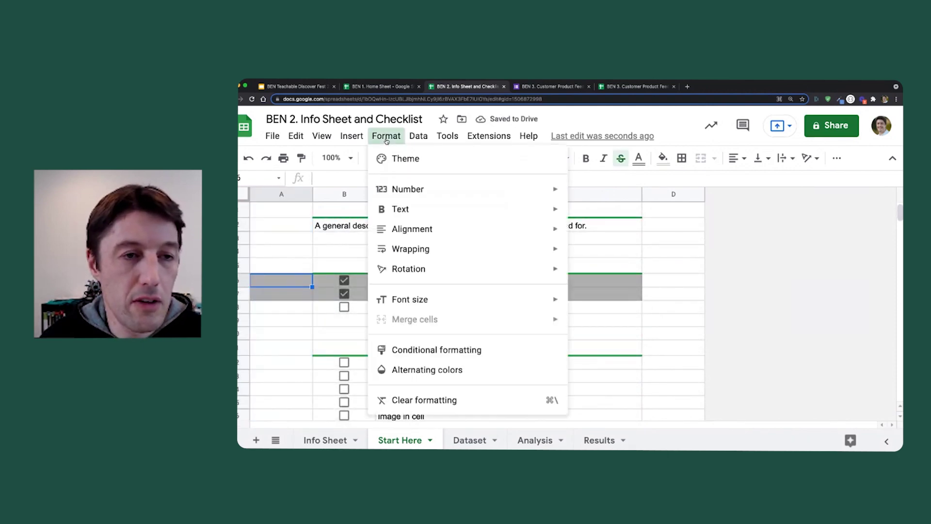
click(456, 348)
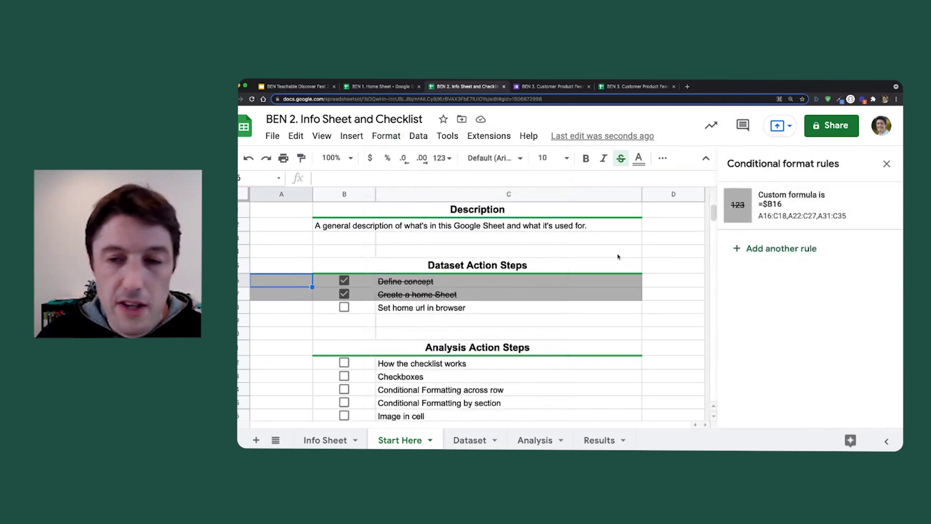
click(775, 208)
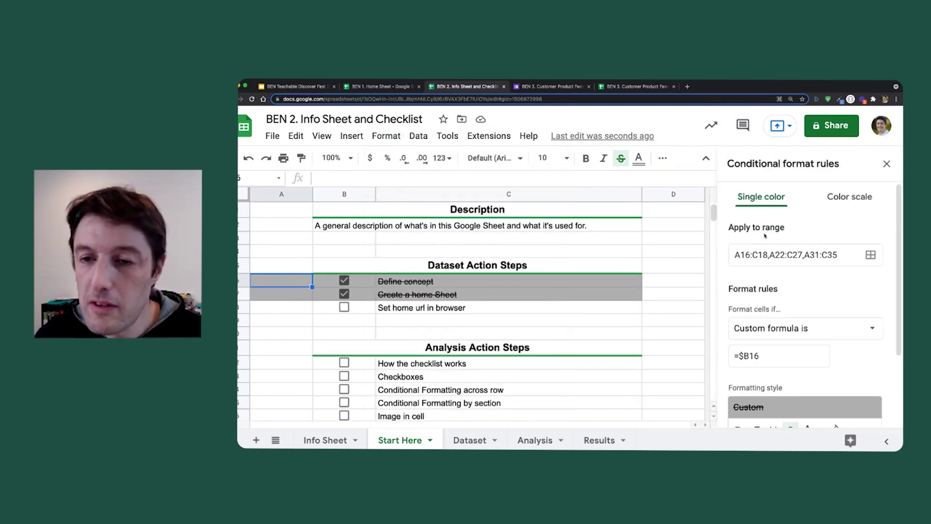
click(738, 254)
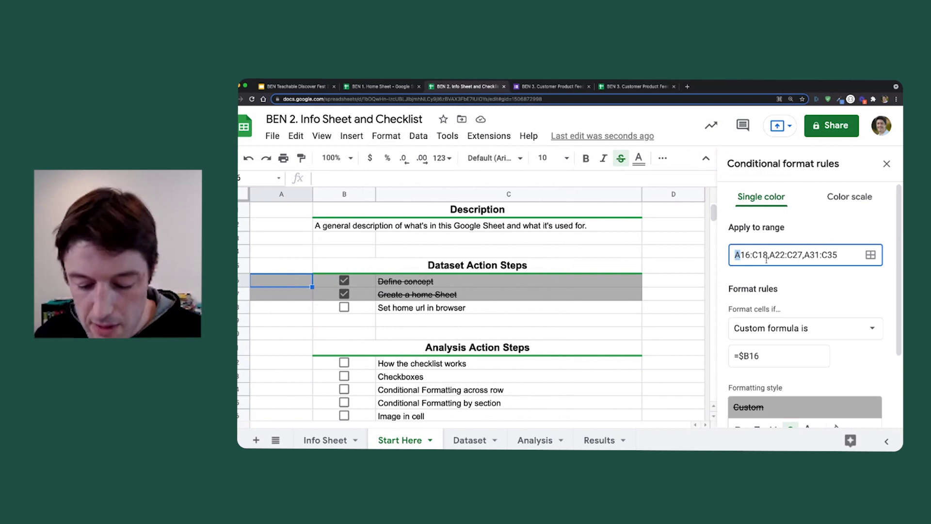
text(b)
drag(769, 255, 774, 255)
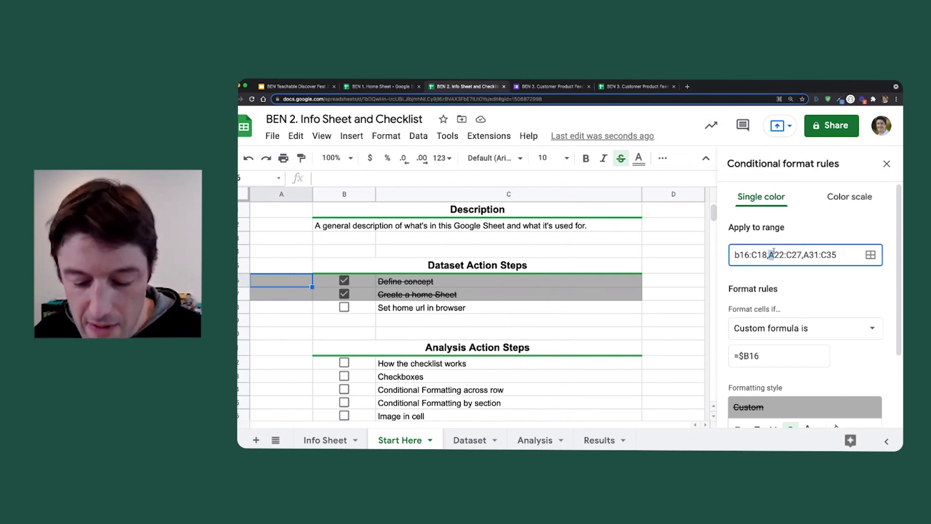
text(b)
drag(803, 255, 808, 255)
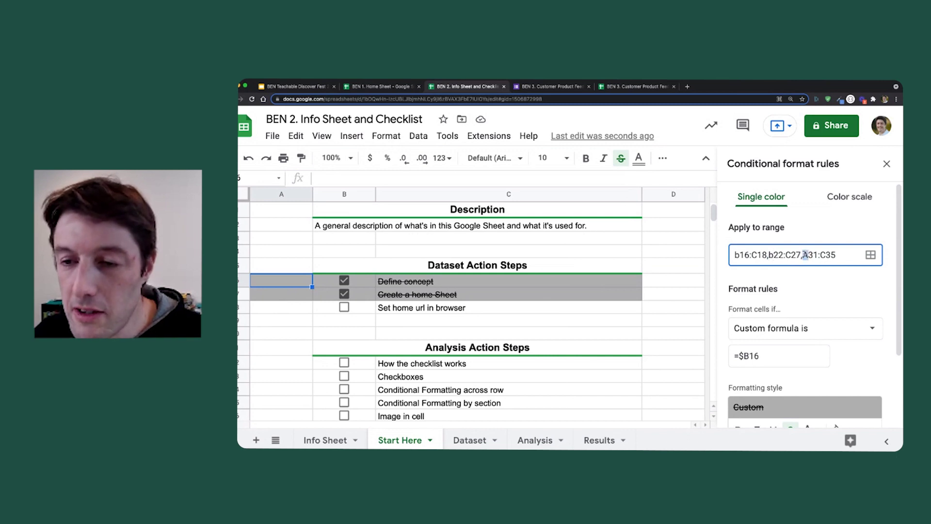
text(b)
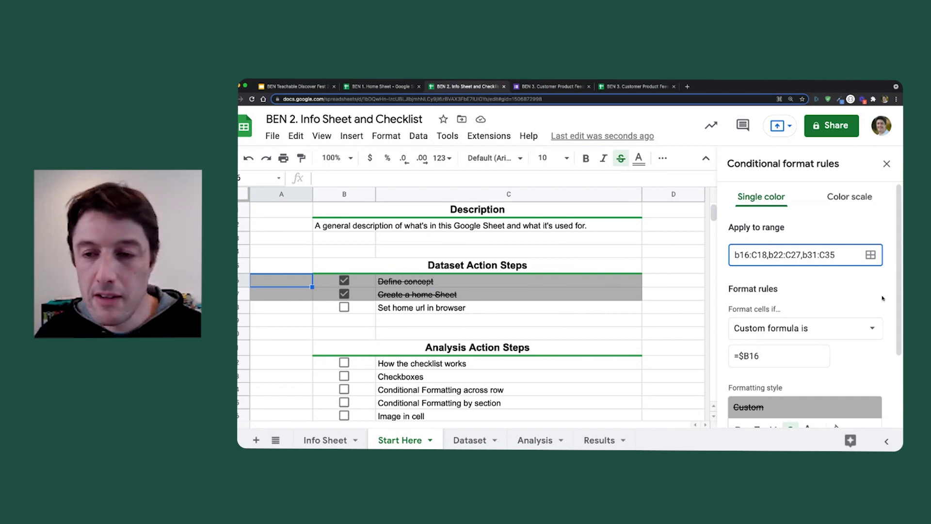
scroll(882, 298, down, 3)
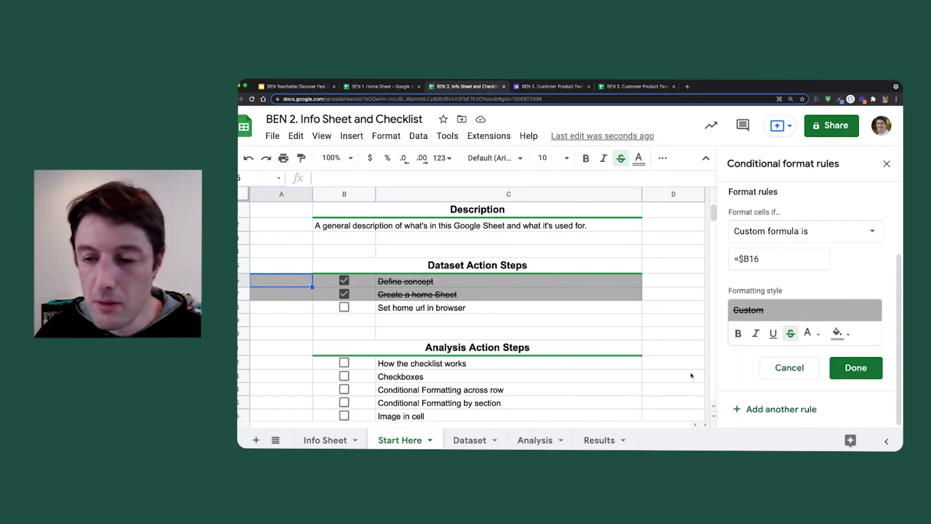
click(851, 368)
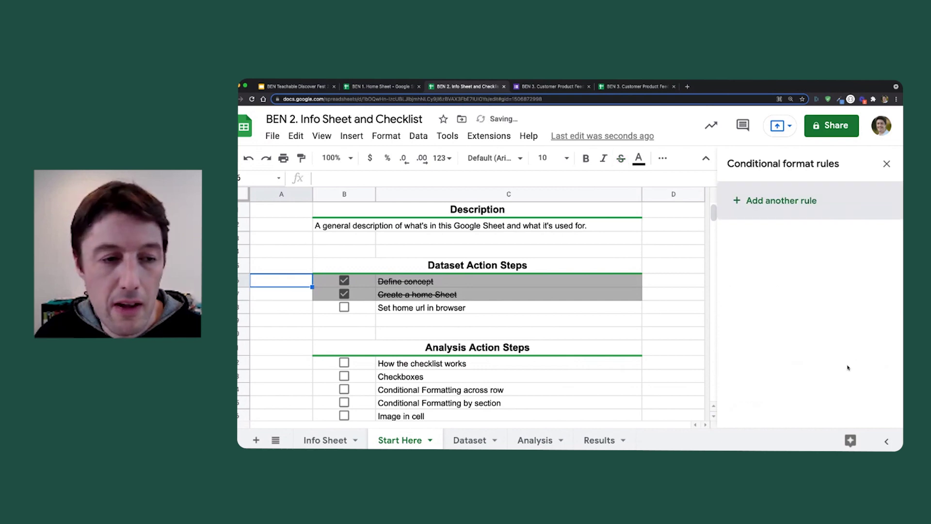
- Close the conditional formatting rules and limit the directory table's alternating colors to the range B5:C8
scroll(281, 299, up, 3)
click(284, 269)
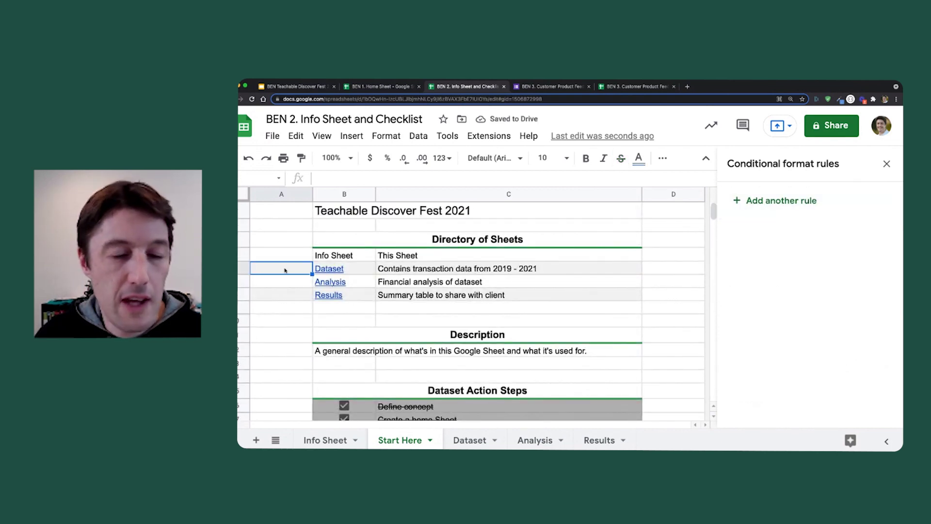
click(887, 163)
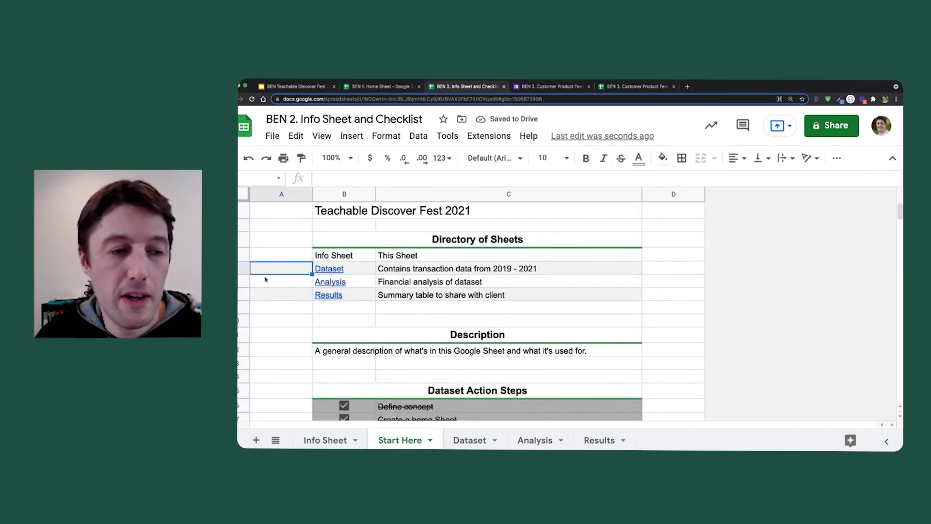
click(382, 137)
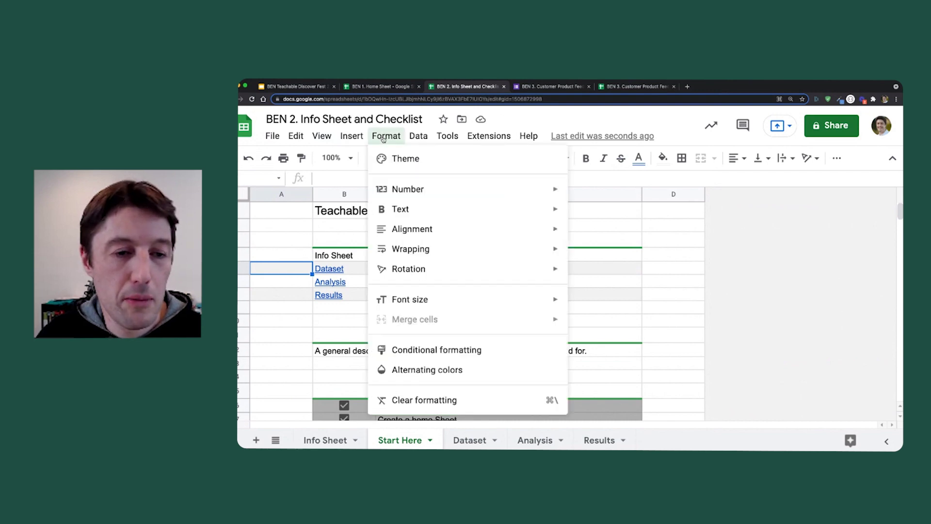
click(444, 370)
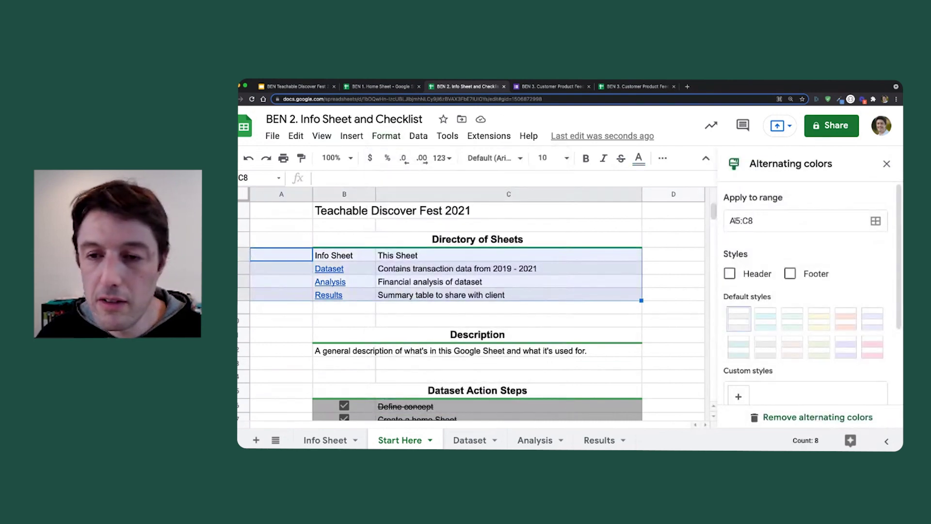
click(760, 221)
text(b)
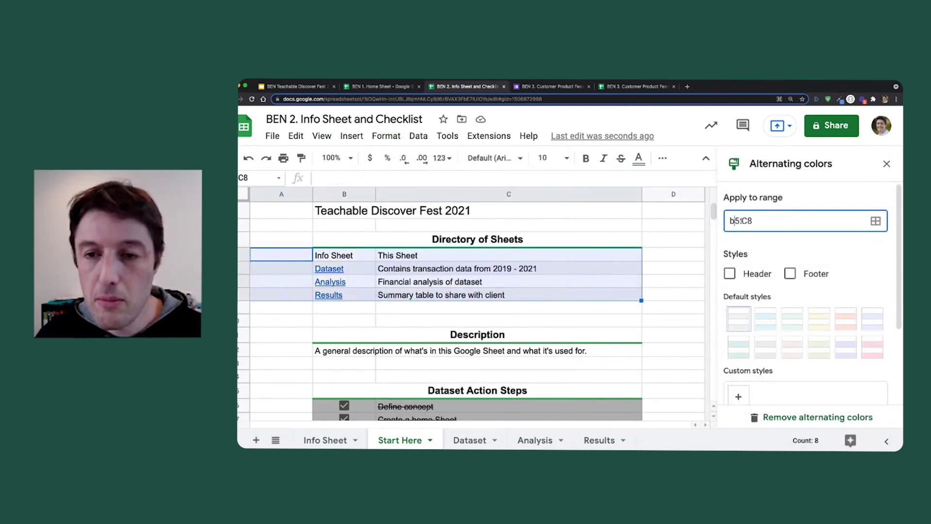
scroll(819, 335, down, 3)
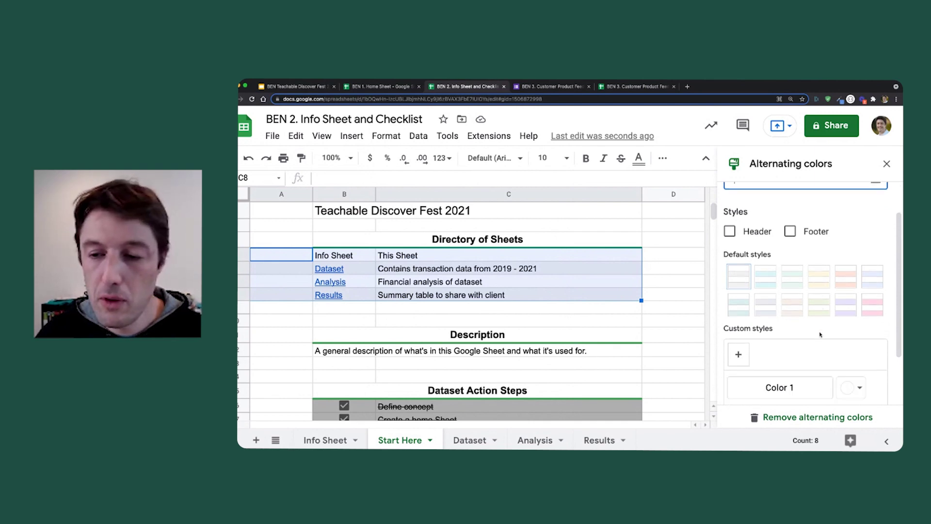
click(860, 386)
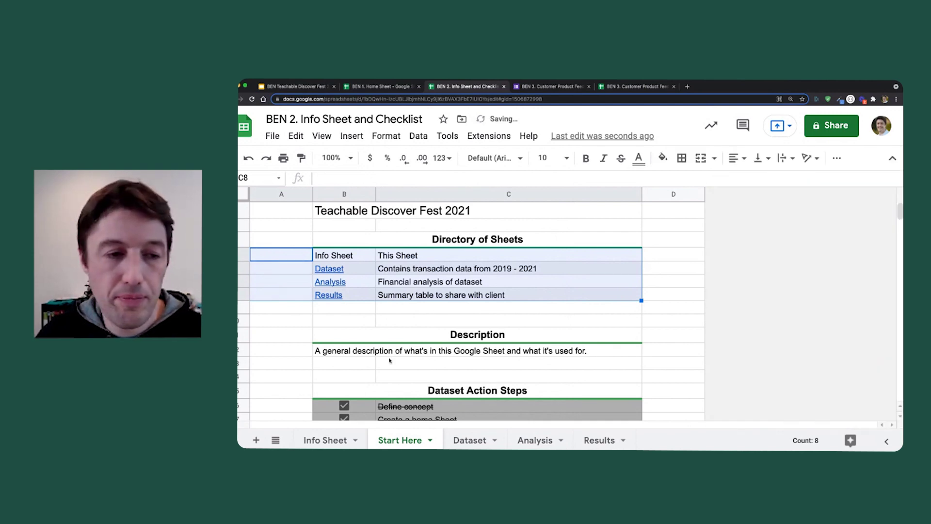
click(290, 273)
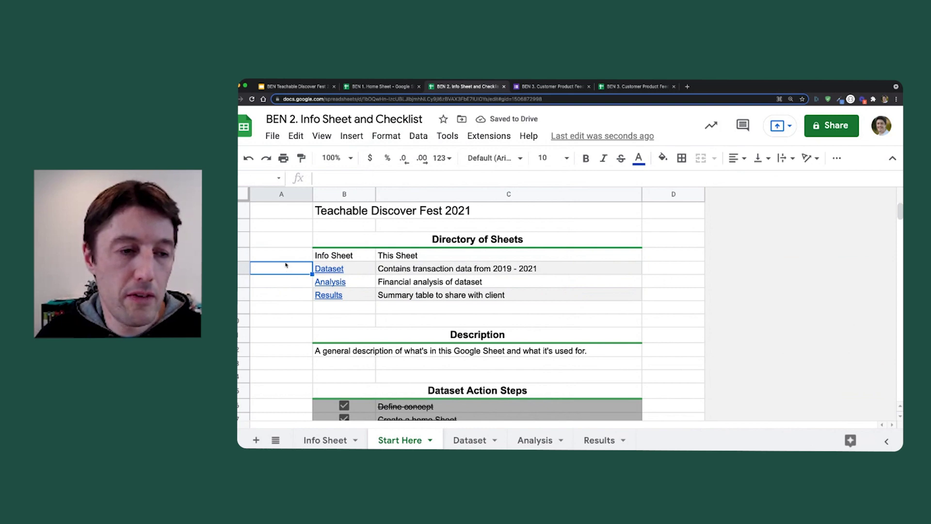
- Hide the gridlines on the Start Here sheet
drag(286, 264, 284, 376)
scroll(285, 358, down, 5)
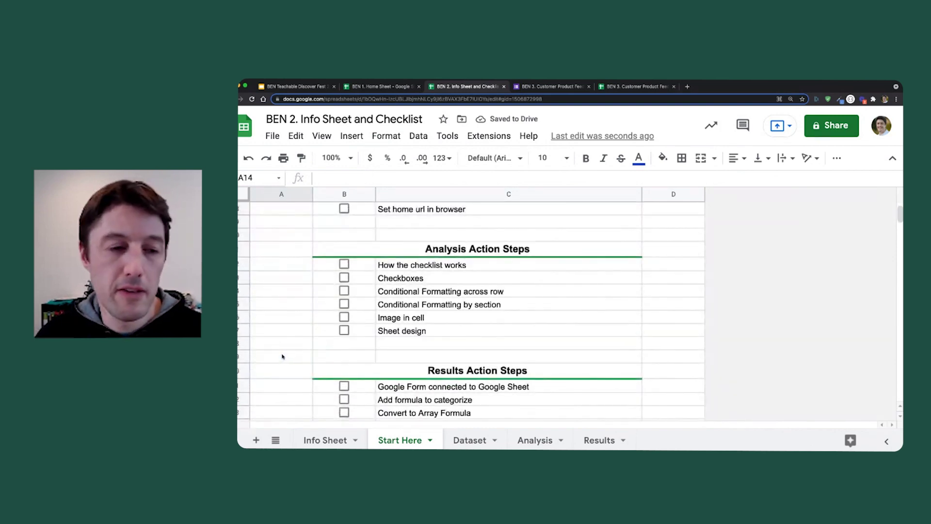
scroll(281, 357, down, 3)
scroll(282, 357, up, 10)
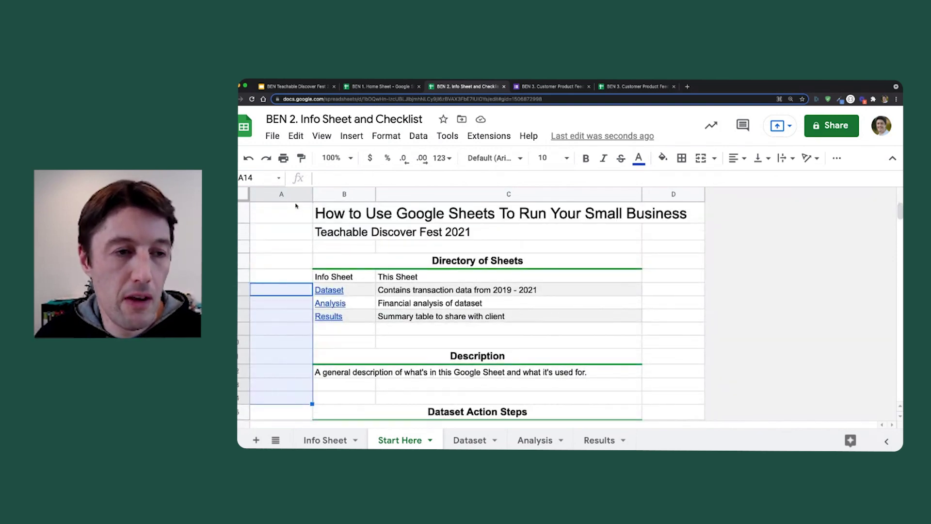
click(296, 206)
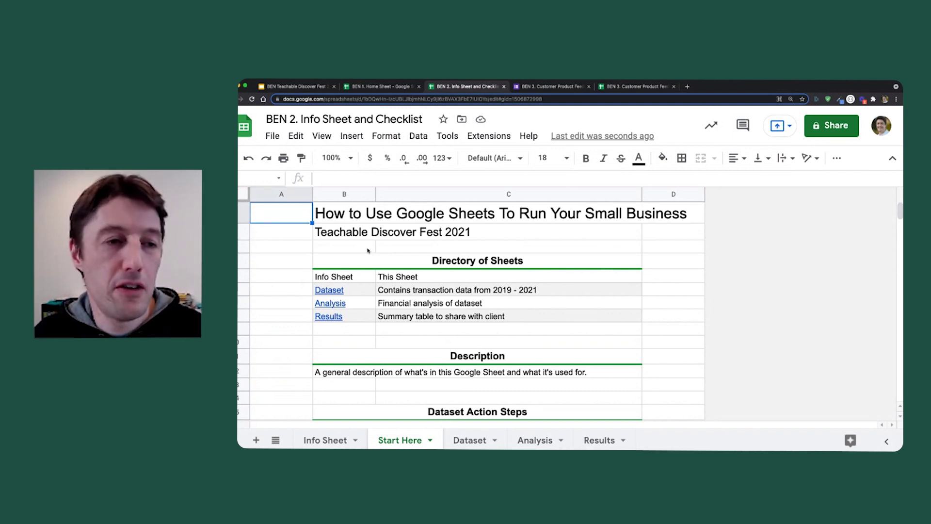
click(322, 137)
mouse_move(326, 160)
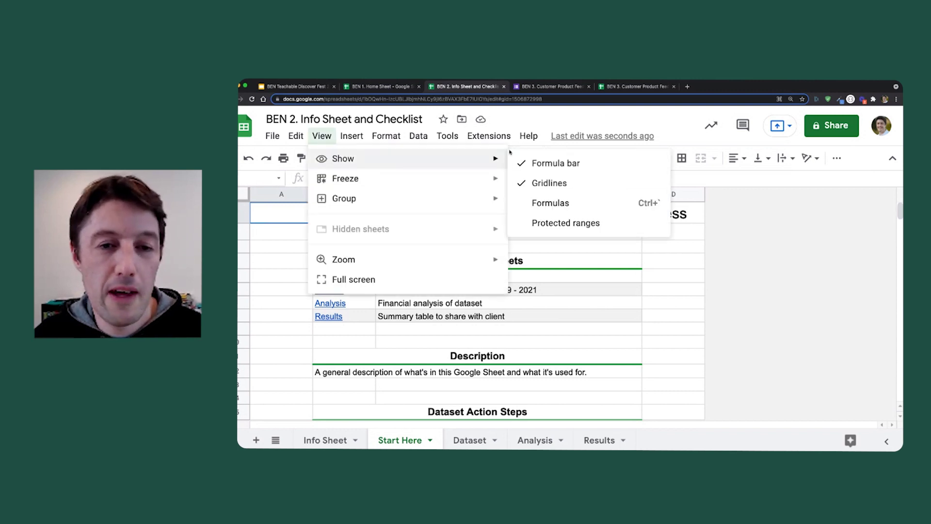
click(562, 179)
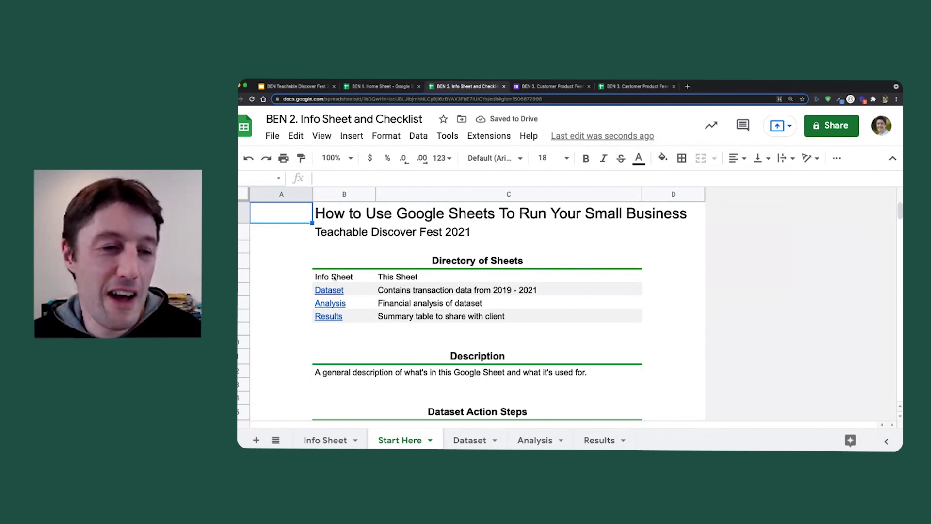
- Look over the Start Here sheet's directory, description and action step sections without gridlines
scroll(380, 298, down, 5)
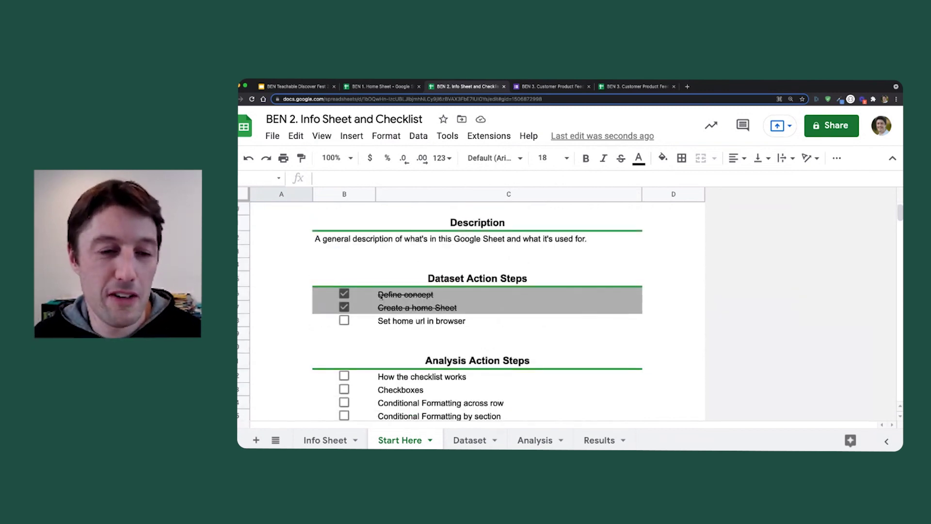
scroll(380, 297, down, 3)
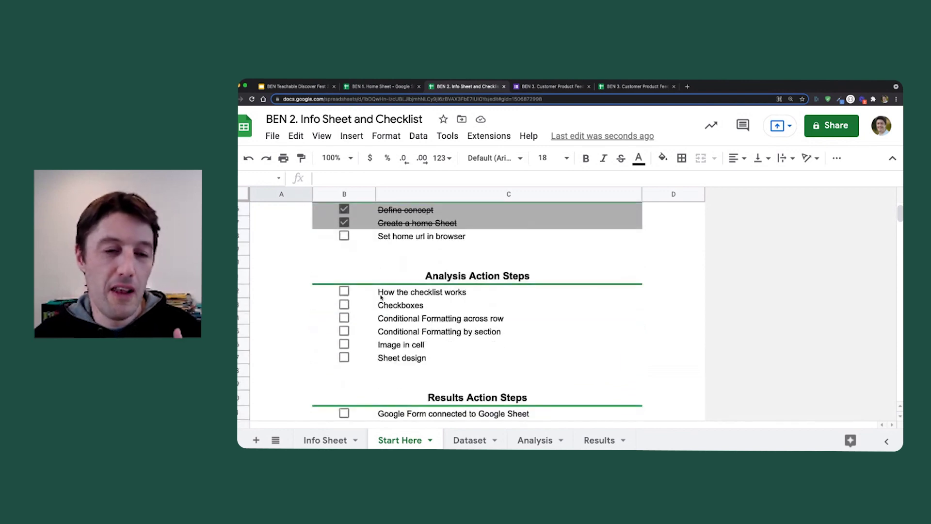
scroll(381, 297, up, 2)
scroll(381, 297, up, 5)
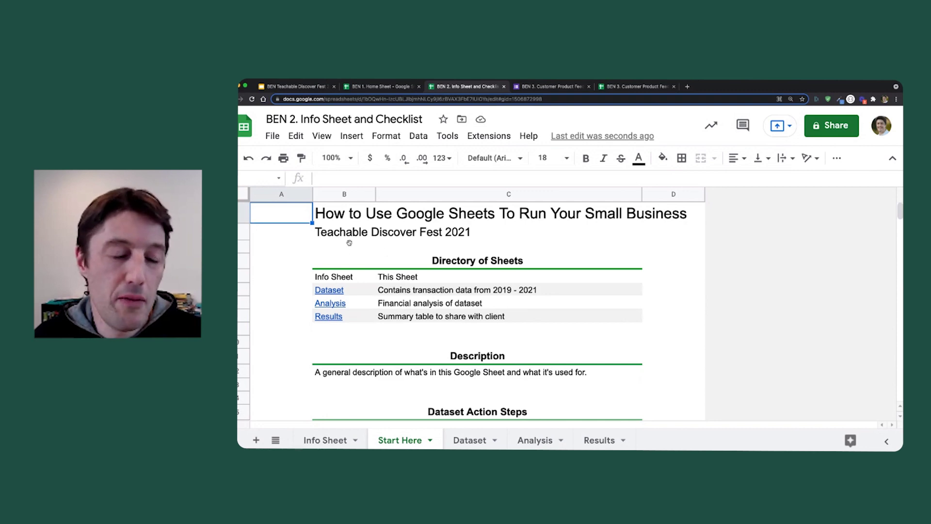
scroll(432, 236, down, 2)
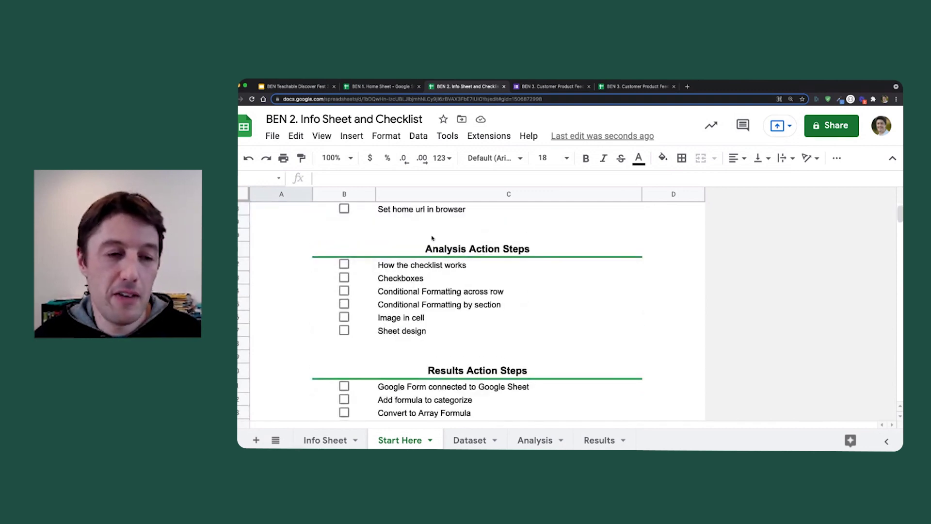
scroll(432, 239, up, 4)
scroll(432, 239, up, 3)
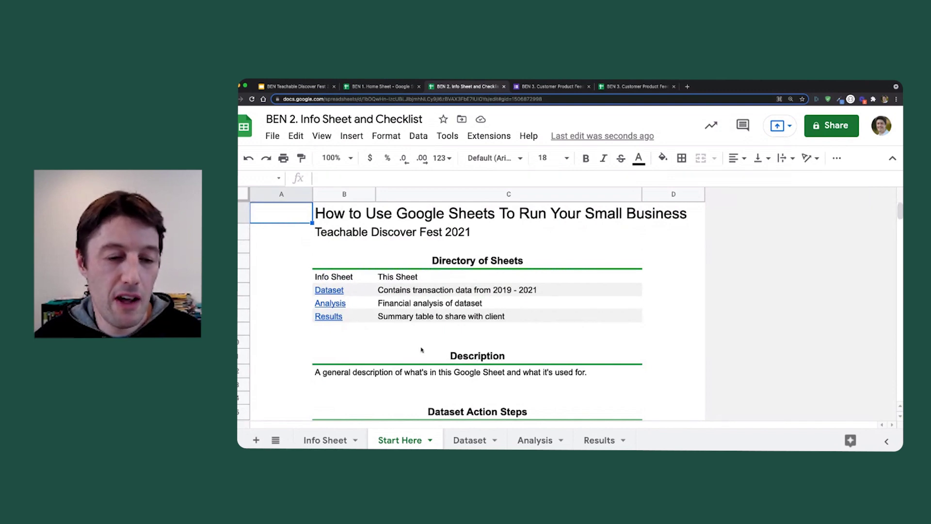
- Examine the narrow columns A through E beside the content on the Info Sheet
click(335, 441)
scroll(346, 299, up, 10)
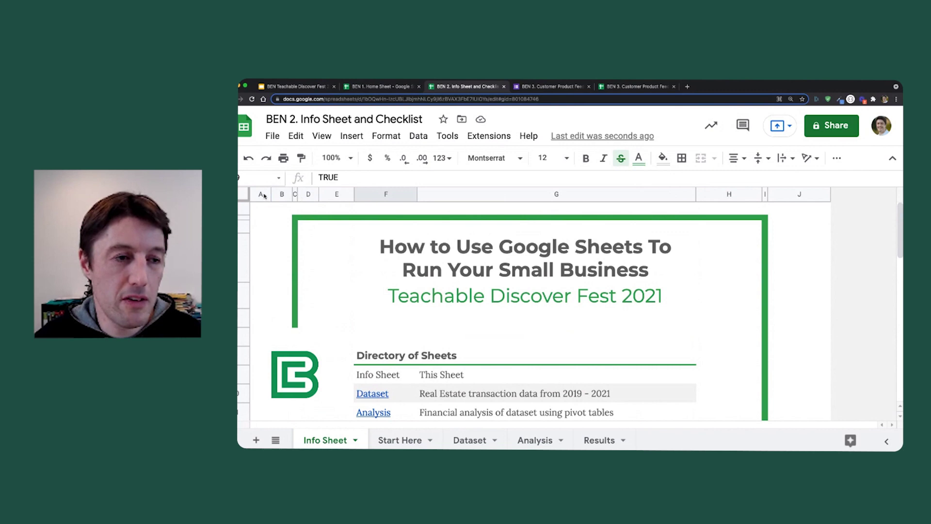
drag(262, 195, 336, 194)
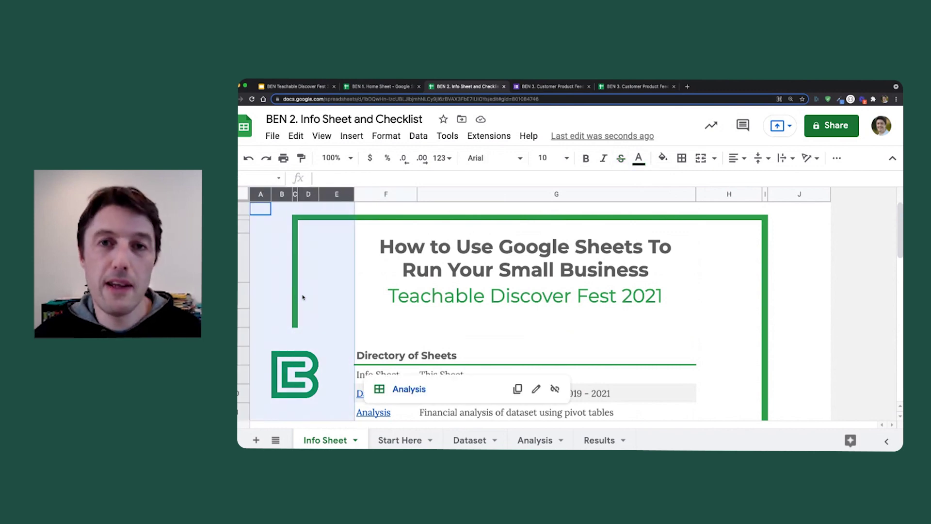
- Insert four more blank columns before the content on the Start Here sheet, so it begins in column F
click(409, 442)
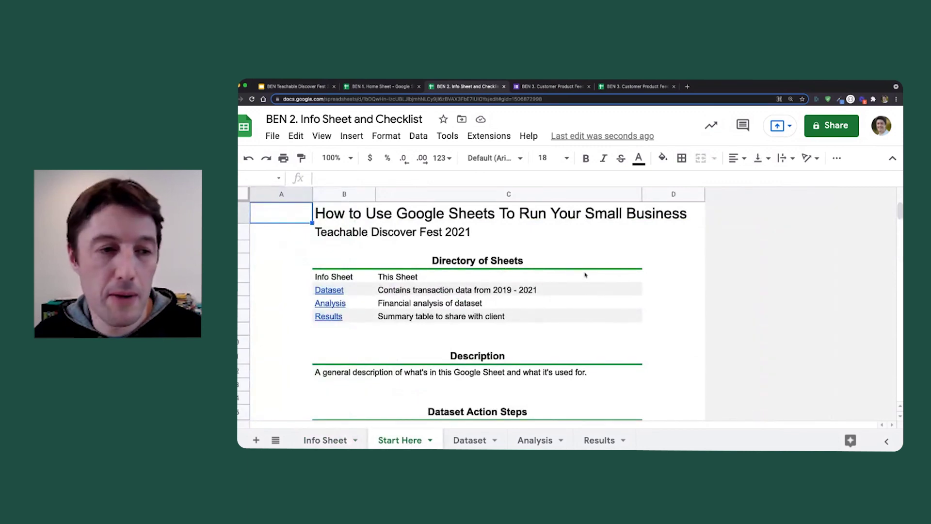
right_click(283, 196)
click(323, 250)
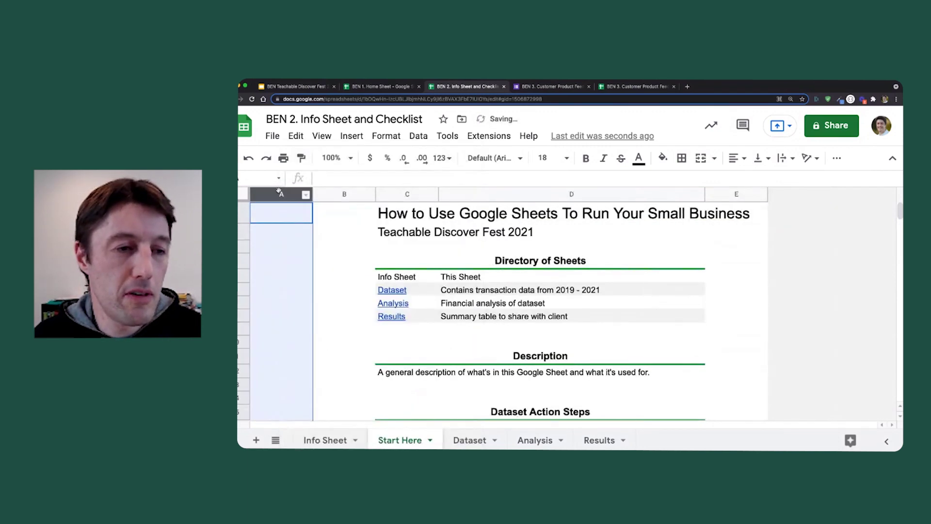
right_click(281, 195)
click(330, 264)
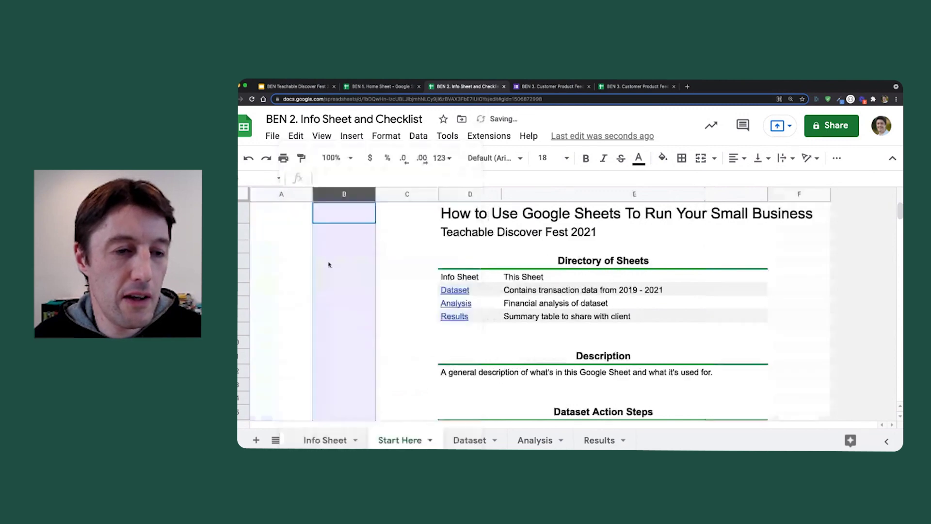
drag(283, 195, 332, 196)
right_click(332, 195)
click(384, 246)
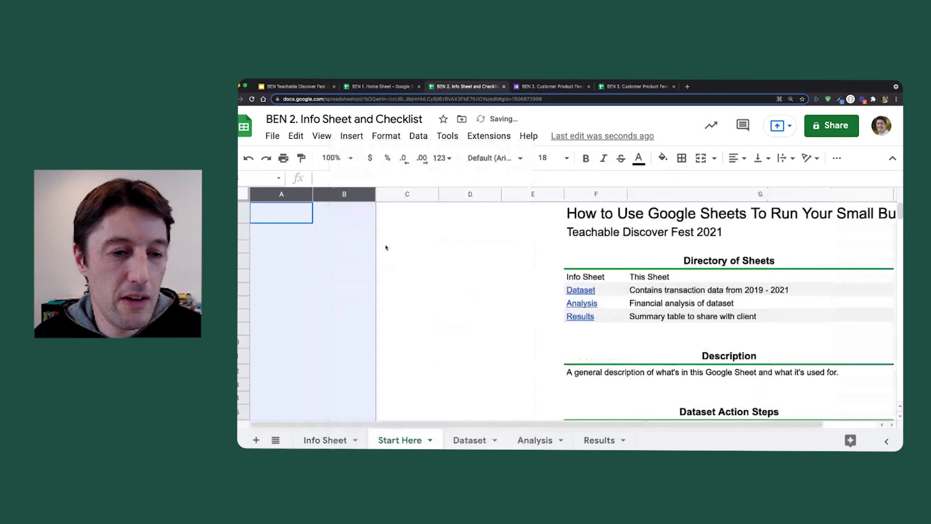
- Narrow columns A through E of the Start Here sheet to one equal, smaller width
click(449, 276)
drag(519, 196, 292, 194)
click(342, 347)
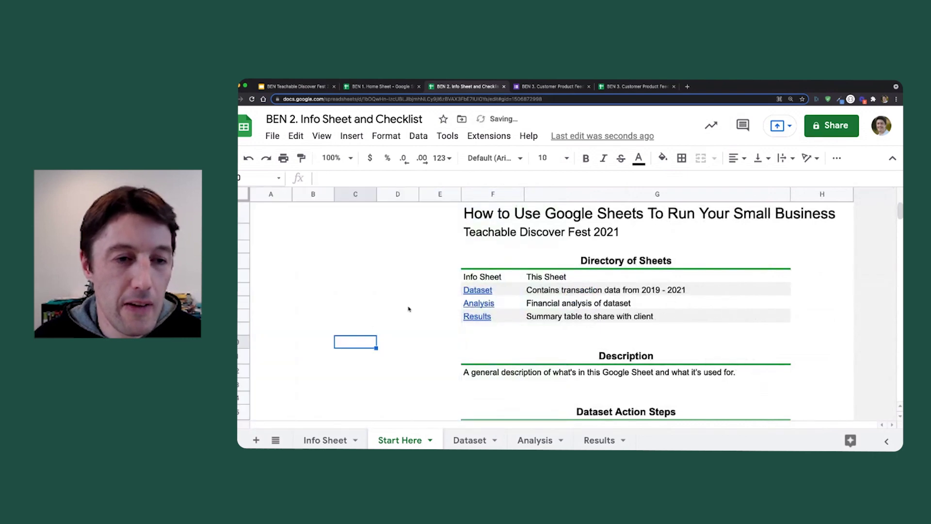
- Fill column C of the Start Here sheet with the custom green and narrow it to a thin vertical stripe
click(357, 194)
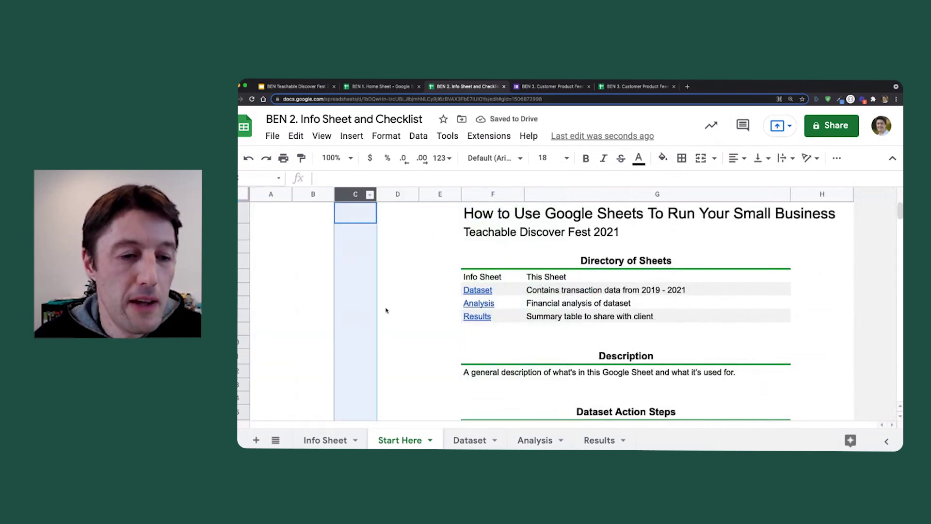
click(663, 157)
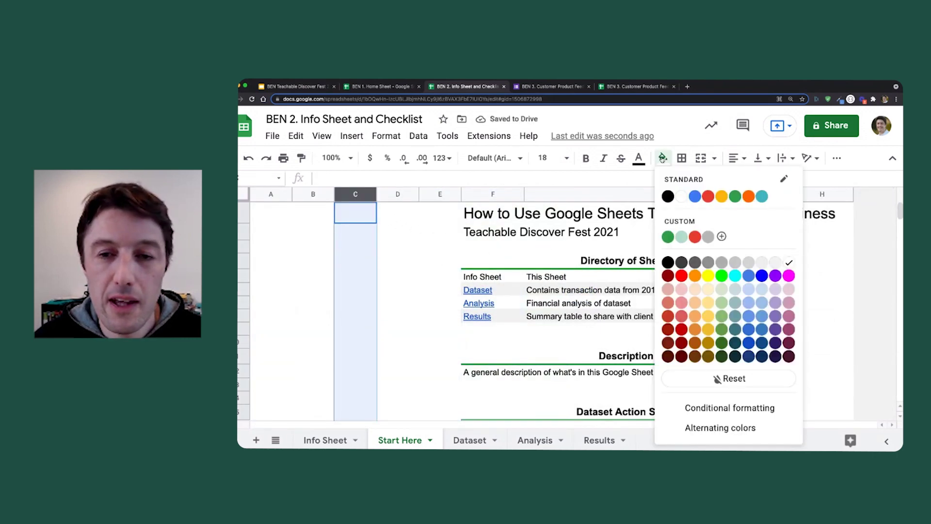
click(668, 236)
click(409, 238)
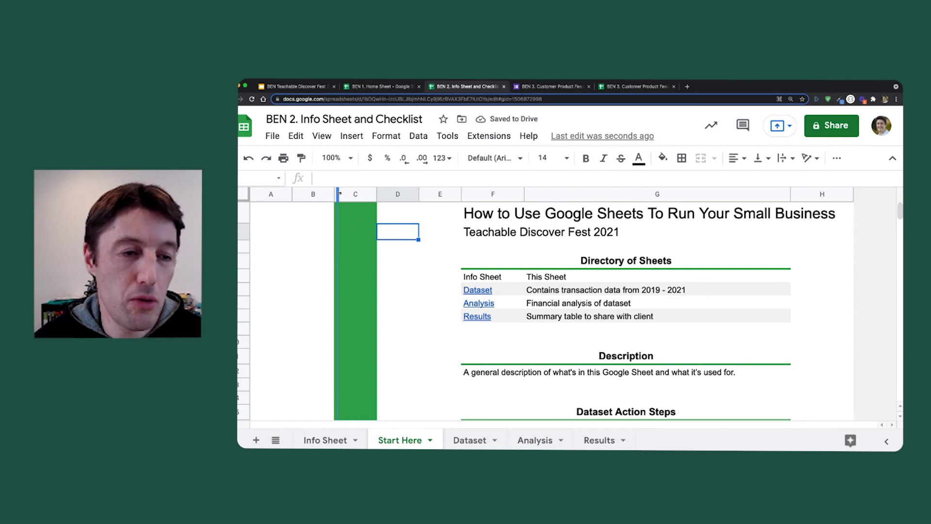
drag(338, 193, 339, 193)
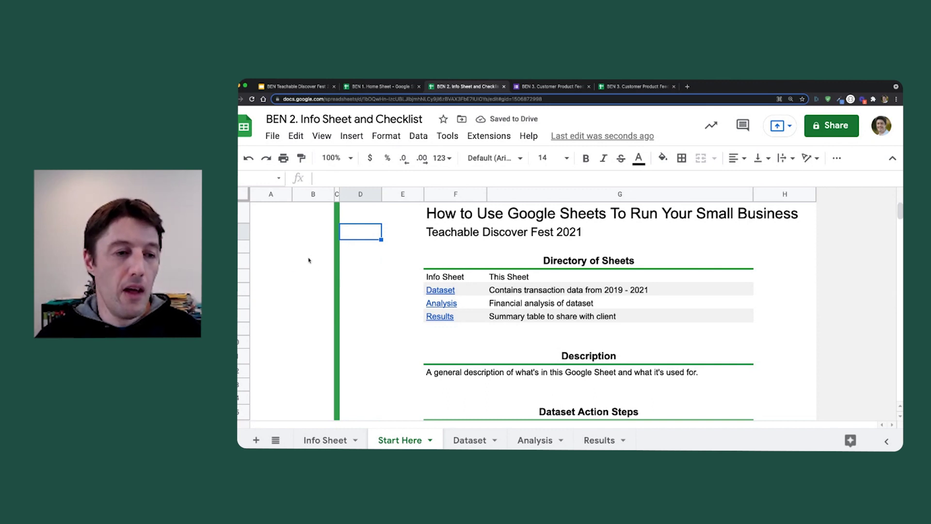
- Merge cells B4:D9 on the Start Here sheet into one block across the green stripe, like the Info Sheet's logo cell
drag(308, 260, 356, 326)
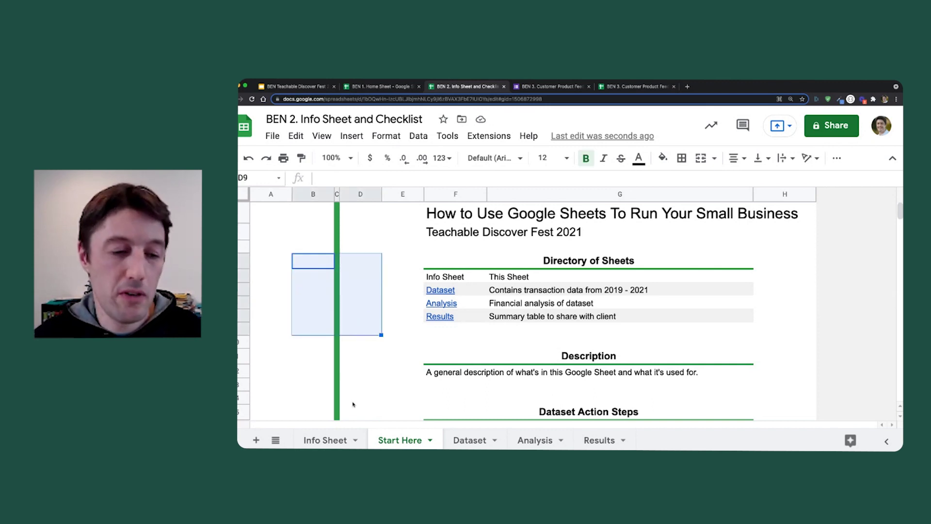
click(330, 440)
scroll(320, 346, down, 2)
click(313, 335)
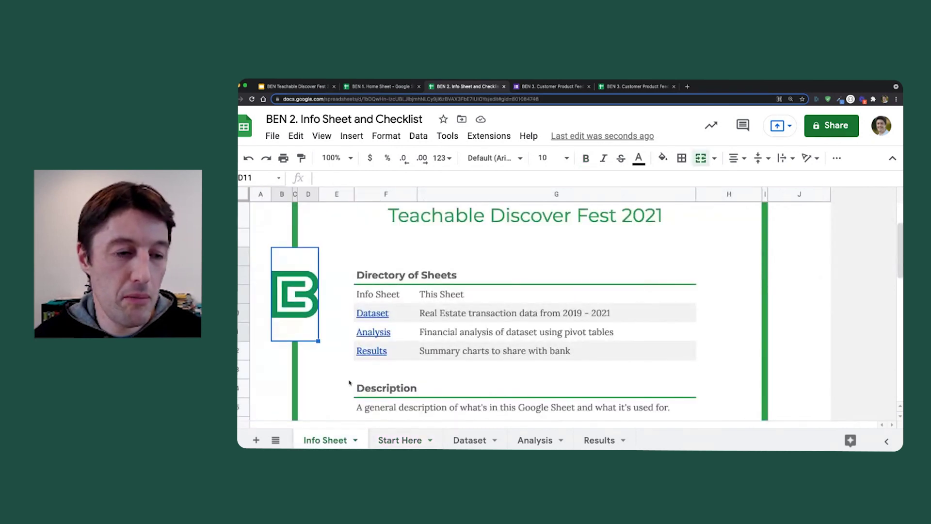
click(400, 440)
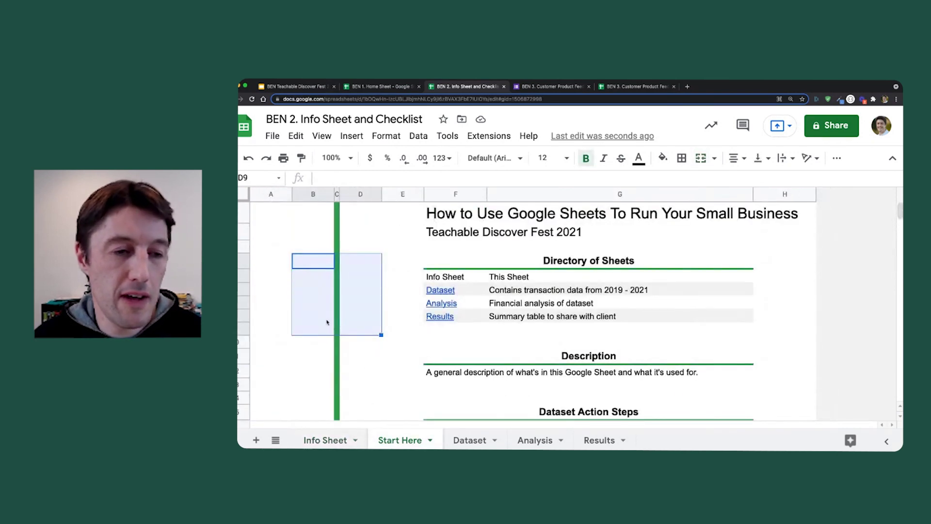
drag(324, 262, 331, 312)
click(323, 262)
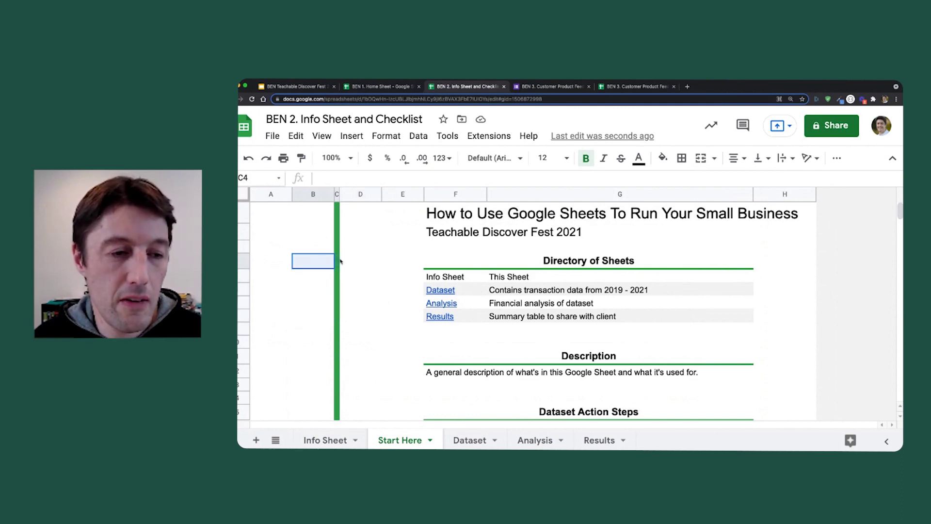
drag(321, 263, 360, 328)
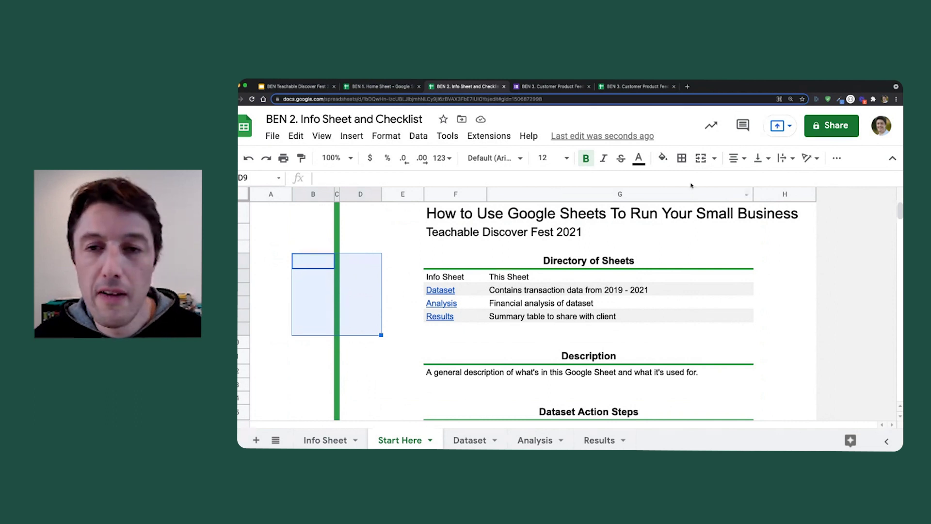
click(701, 157)
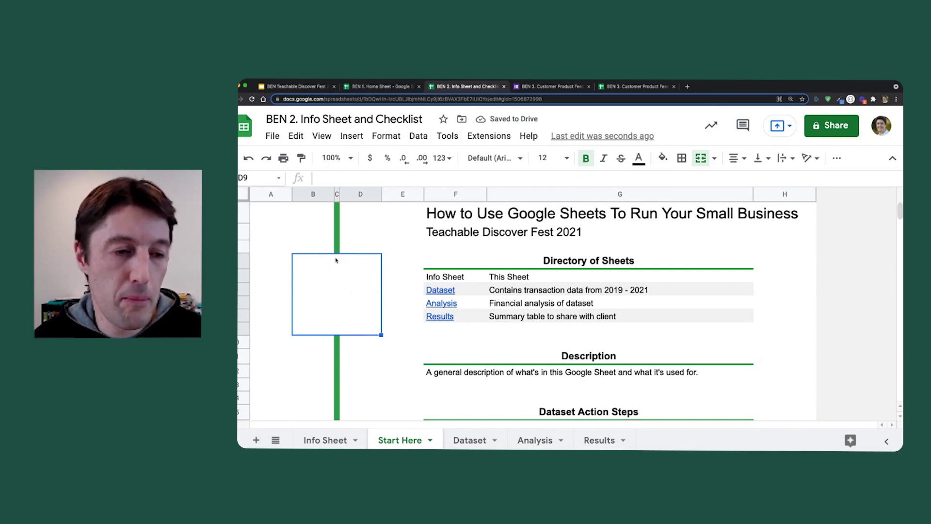
- Insert the BC-Icon-Color.jpg logo as an in-cell image in the merged block
click(352, 136)
mouse_move(415, 287)
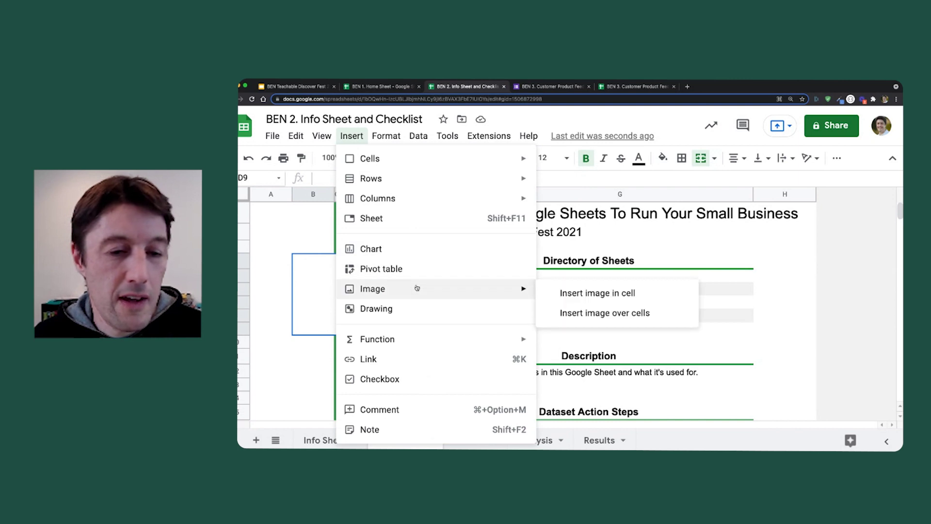
click(604, 294)
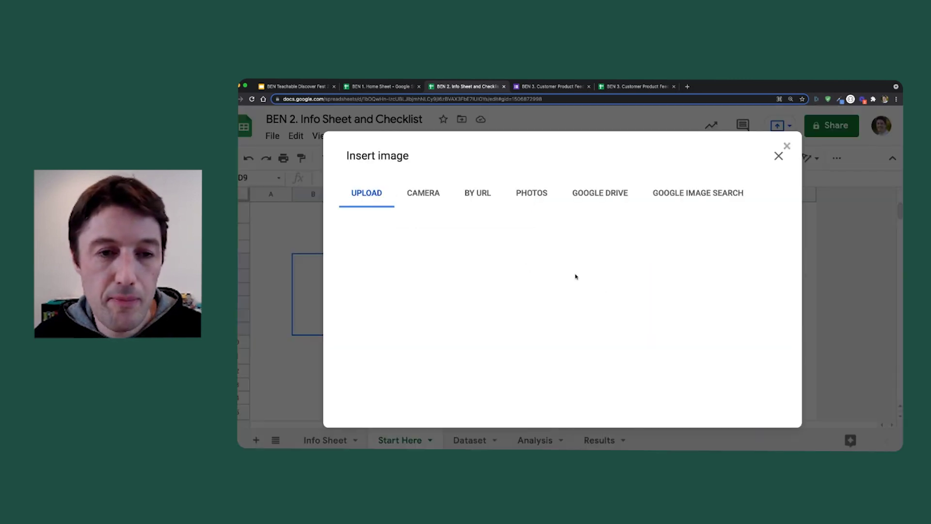
click(566, 352)
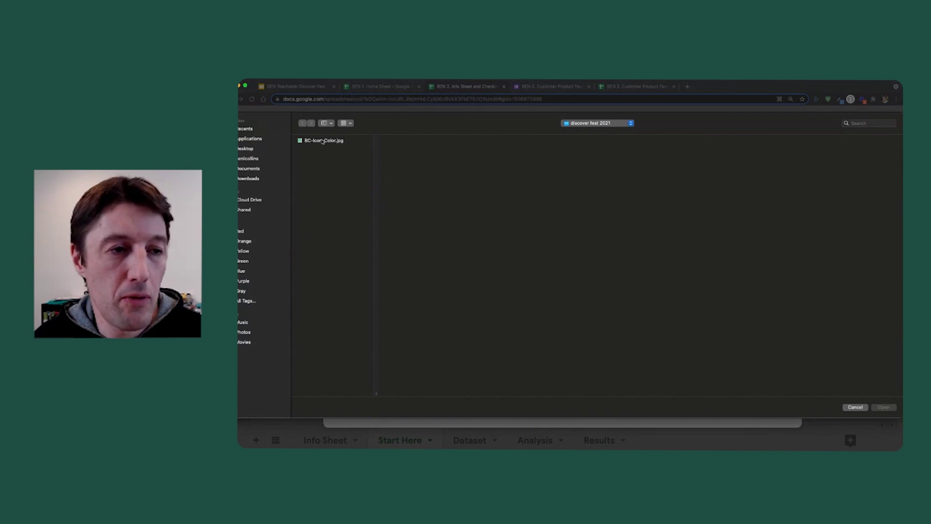
double_click(323, 141)
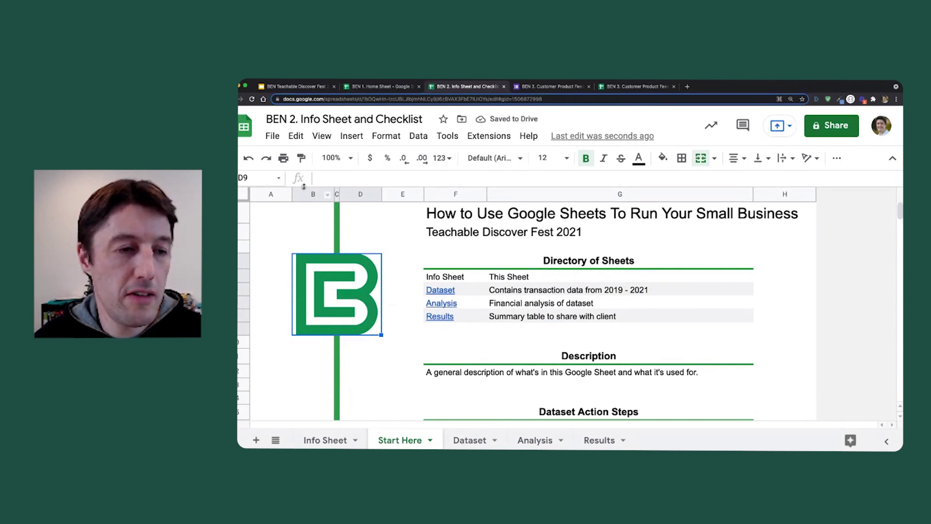
- Narrow the blank columns A, B, D and E around the green stripe further to shrink the logo
click(310, 210)
mouse_move(312, 194)
mouse_down()
mouse_move(269, 194)
mouse_move(357, 194)
mouse_move(317, 195)
mouse_up()
click(316, 194)
- Align the logo vertically to the middle of its merged cell
click(320, 295)
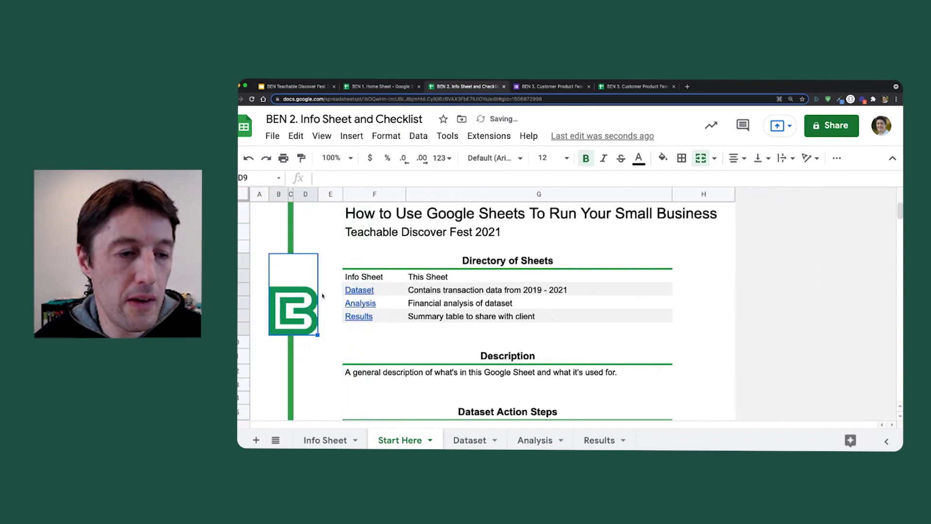
click(761, 159)
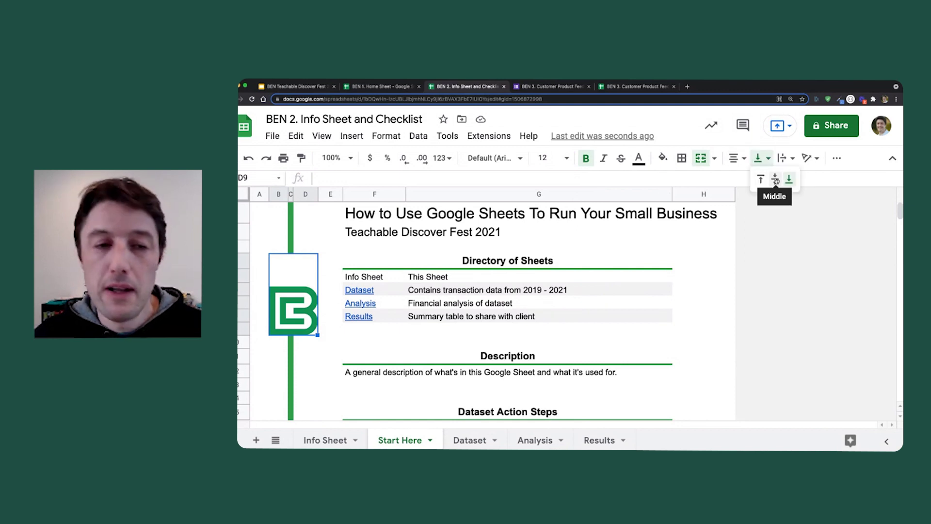
click(775, 179)
click(300, 238)
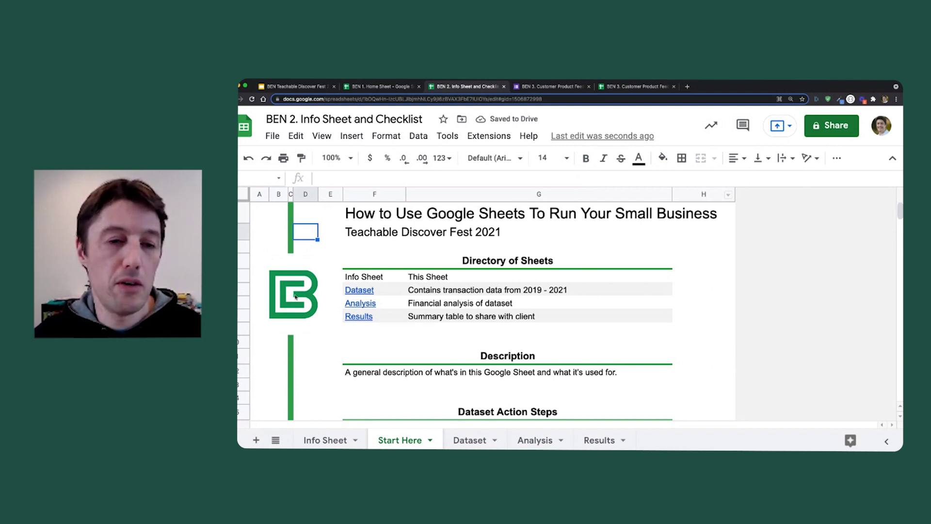
- Insert one blank row above the title on the Start Here sheet
right_click(246, 212)
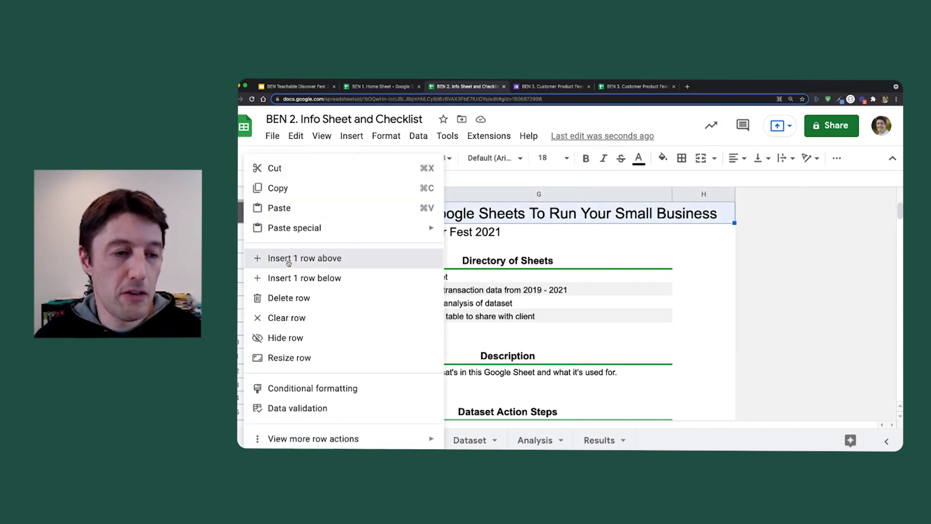
click(265, 258)
click(346, 227)
mouse_move(358, 317)
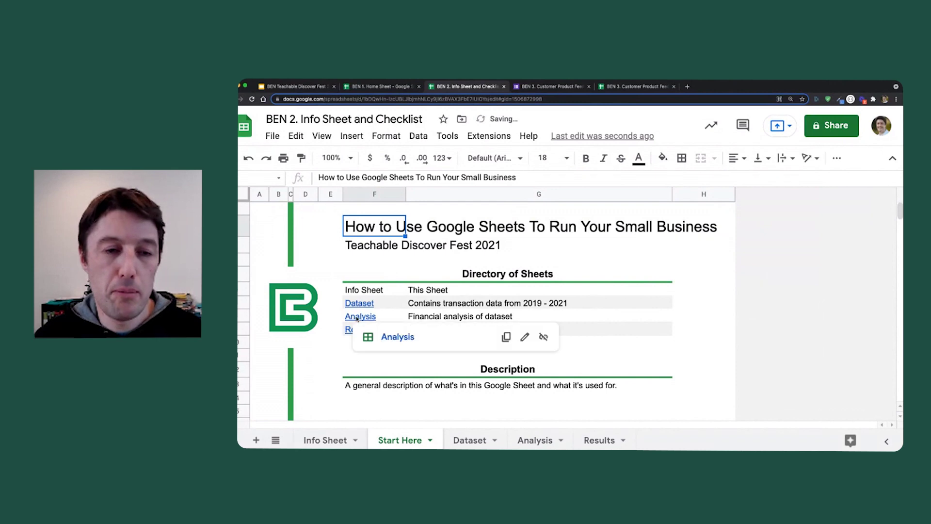
click(731, 307)
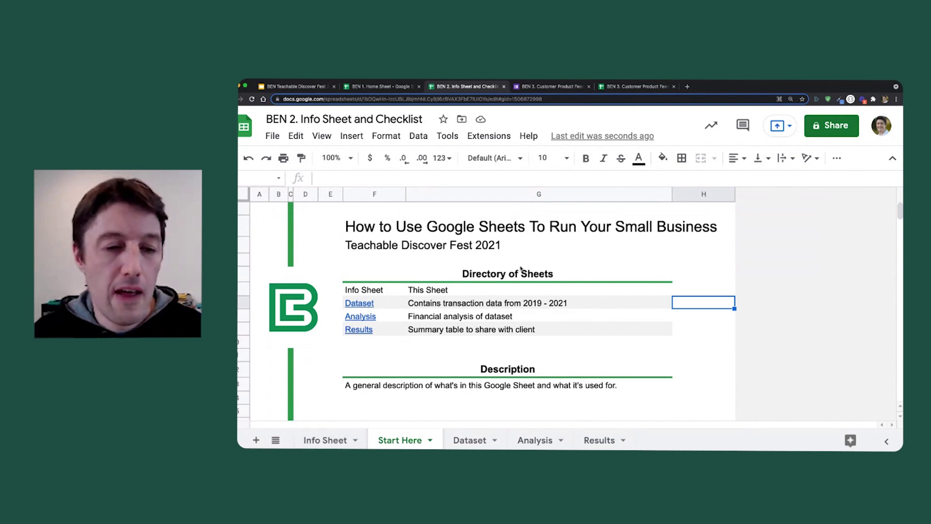
- Review the redesigned Start Here sheet from the title to its action steps, and look at the Dataset sheet's transaction records
scroll(521, 268, down, 5)
scroll(521, 268, up, 5)
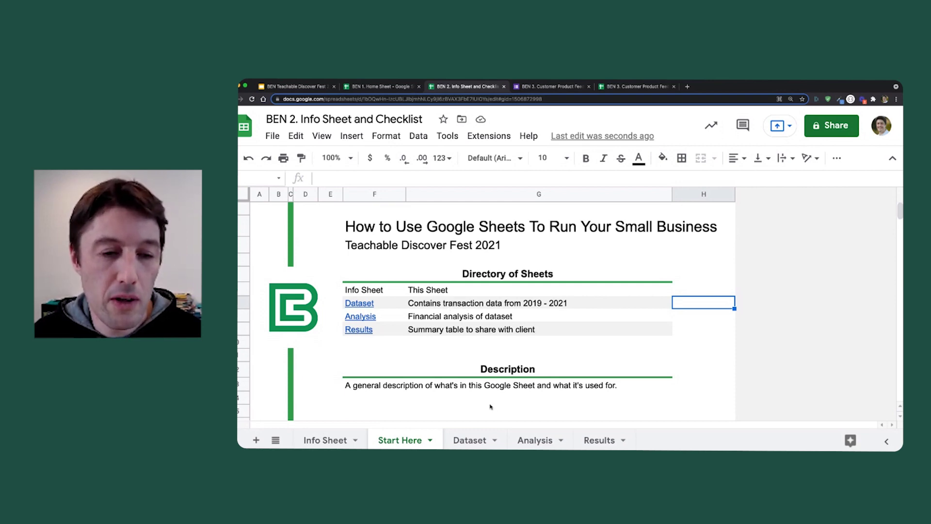
click(478, 439)
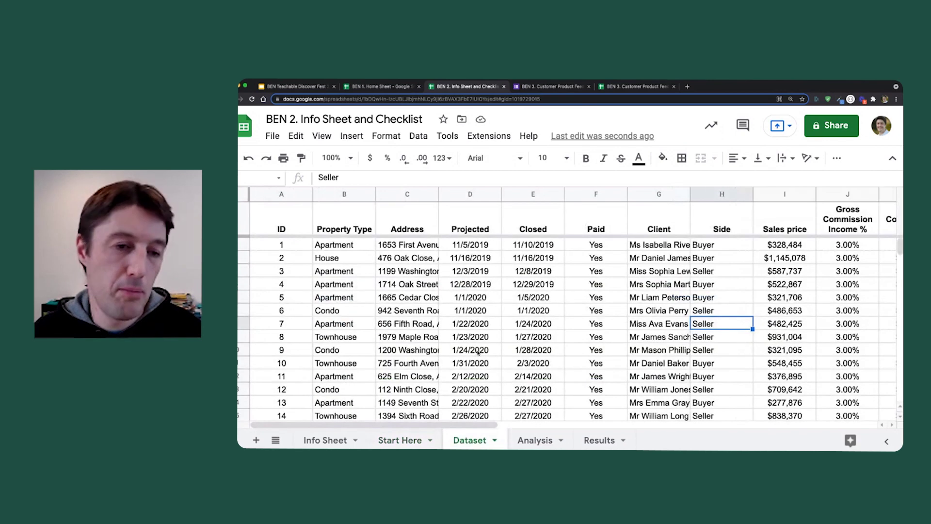
click(403, 440)
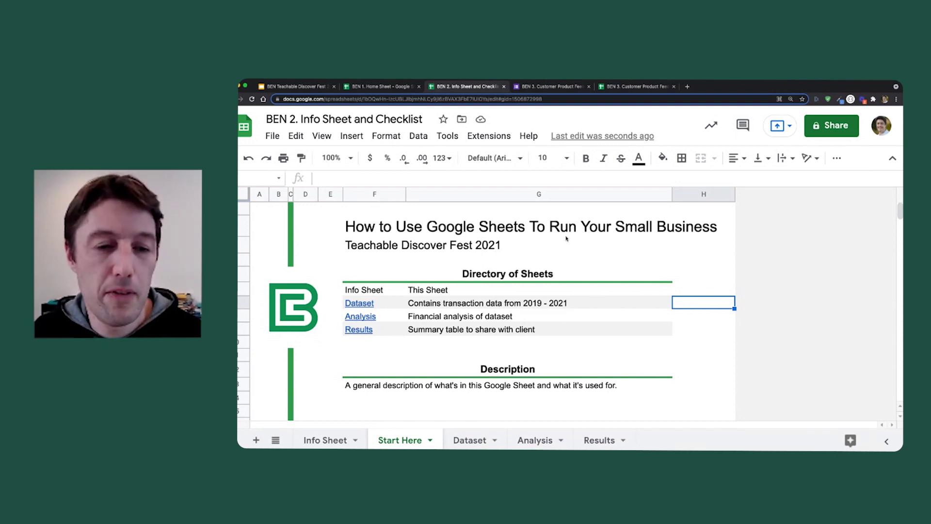
scroll(578, 268, down, 3)
scroll(579, 269, down, 1)
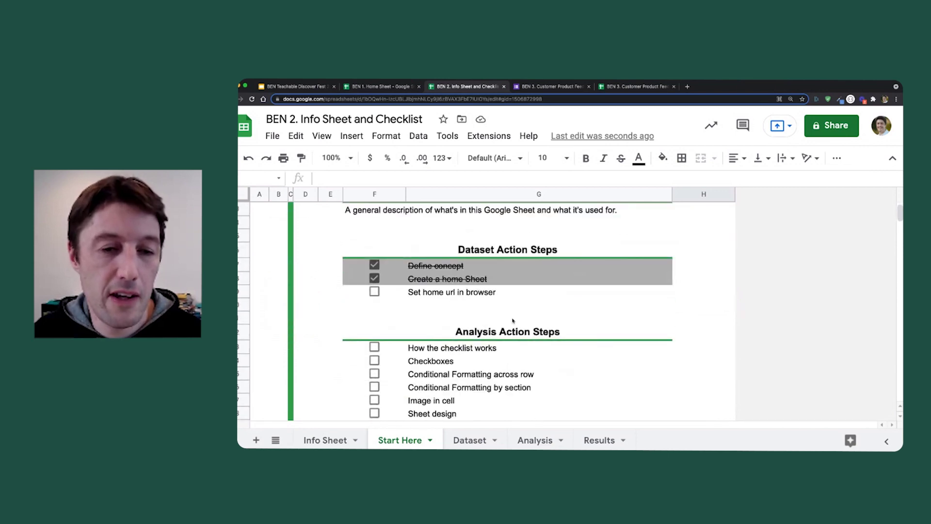
scroll(504, 312, up, 4)
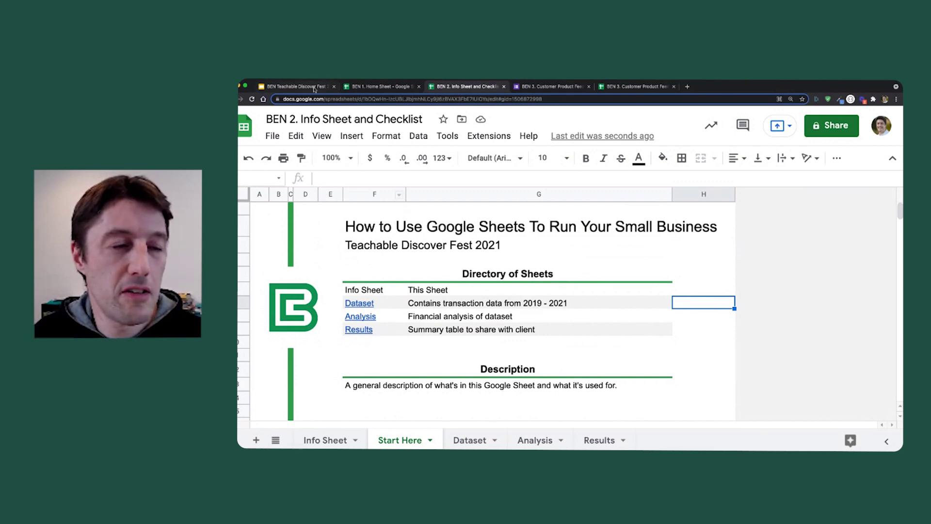
- Switch to the Google Slides presentation and advance to the Example 3 data pipeline slide
click(313, 88)
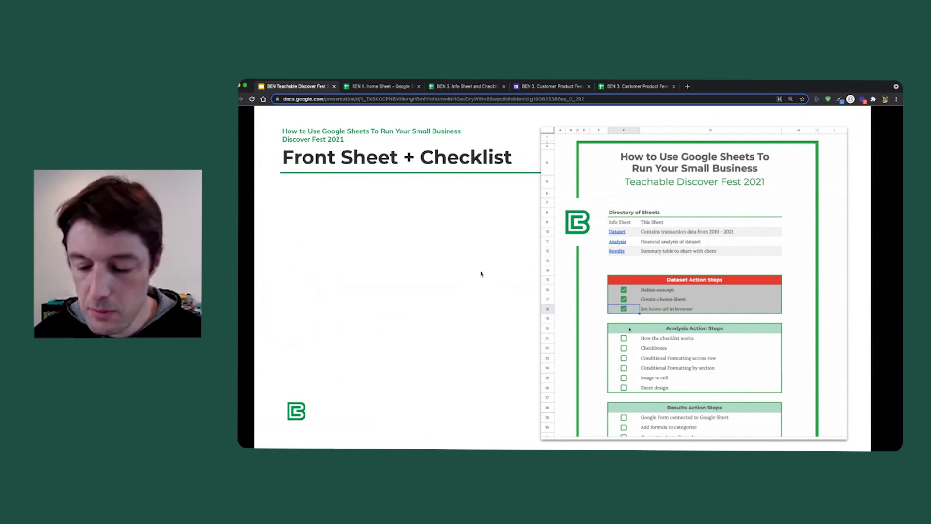
key(Right)
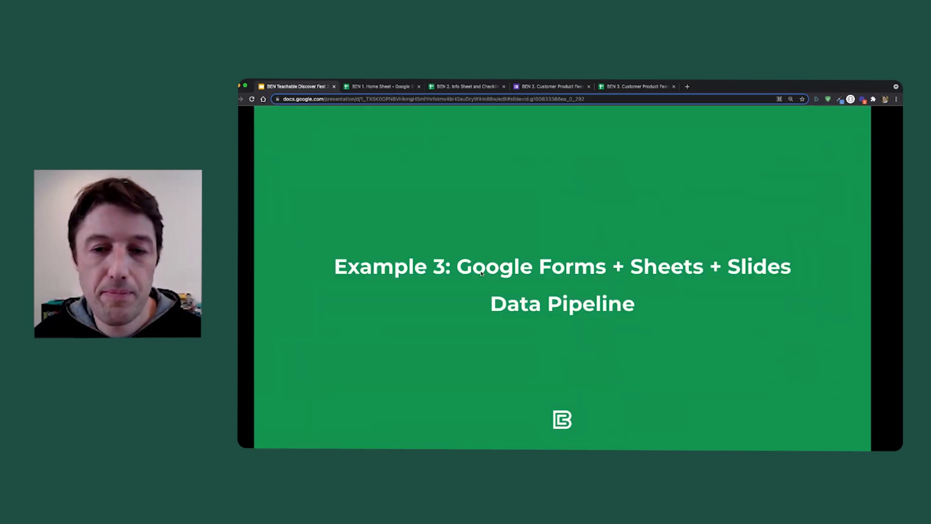
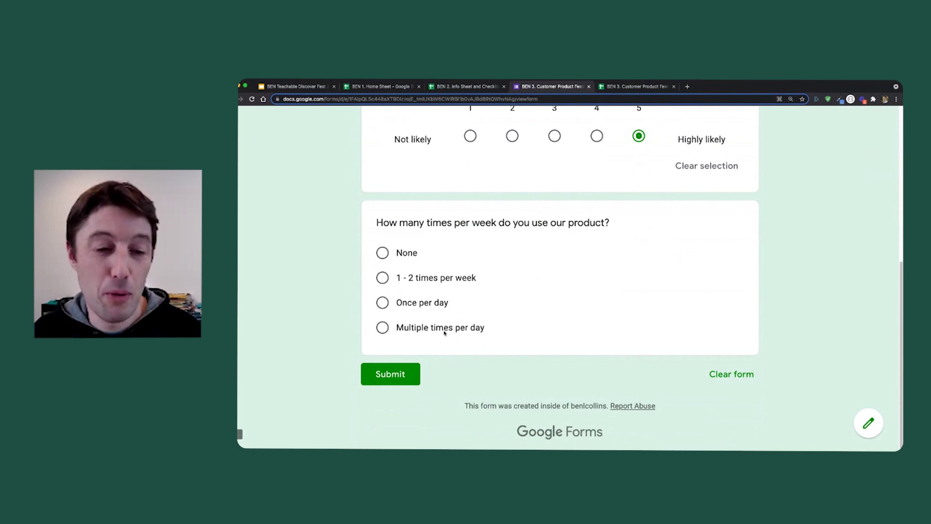
- Answer the weekly product use question with Multiple times per day and submit the customer feedback form
click(395, 329)
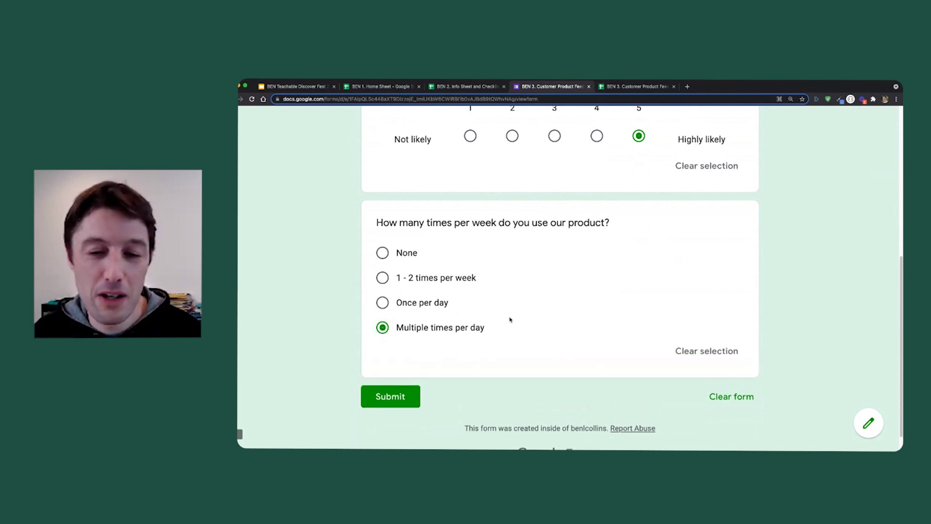
click(401, 399)
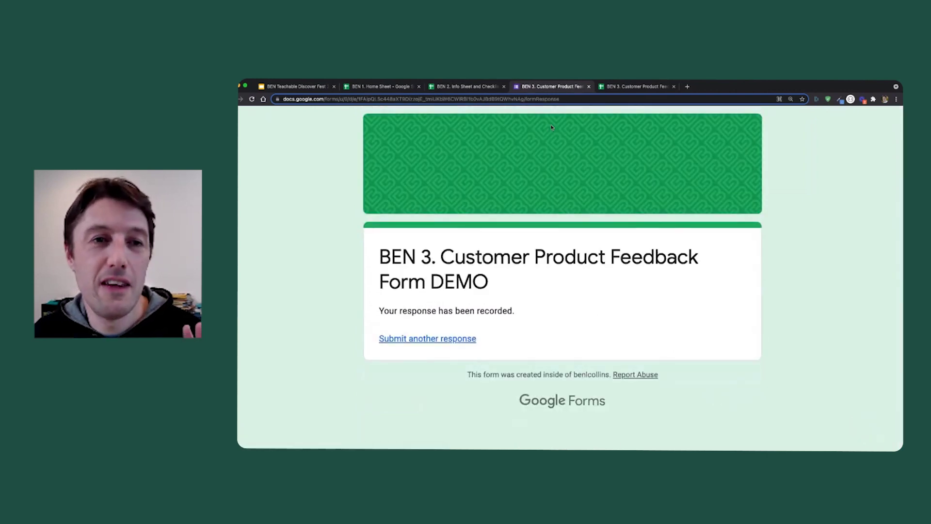
- Return to the Customer Feedback slide in Google Slides, exit the slideshow and update the linked recommendation pie chart
click(311, 87)
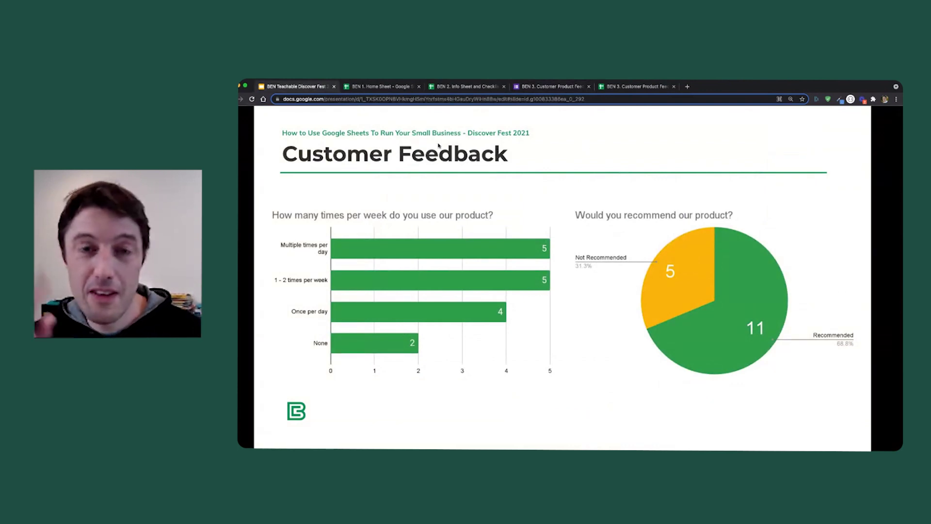
key(Right)
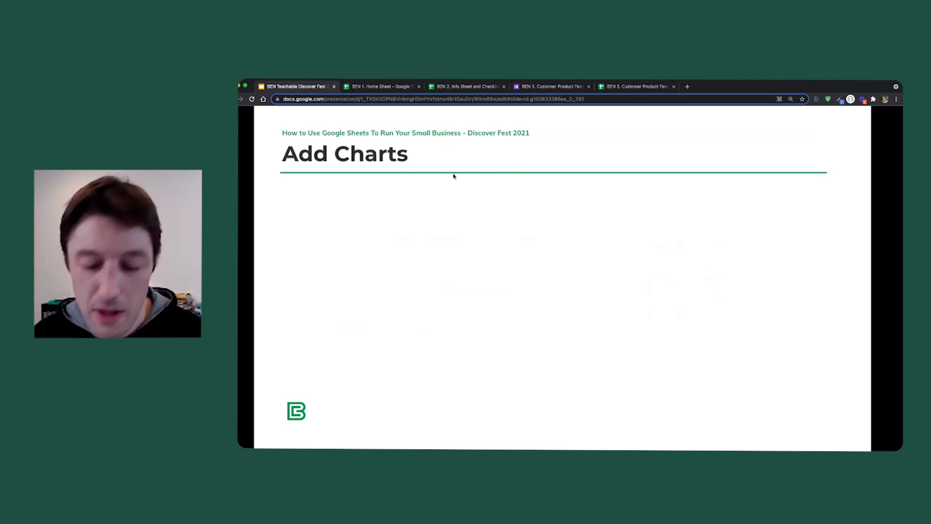
key(Left)
key(Escape)
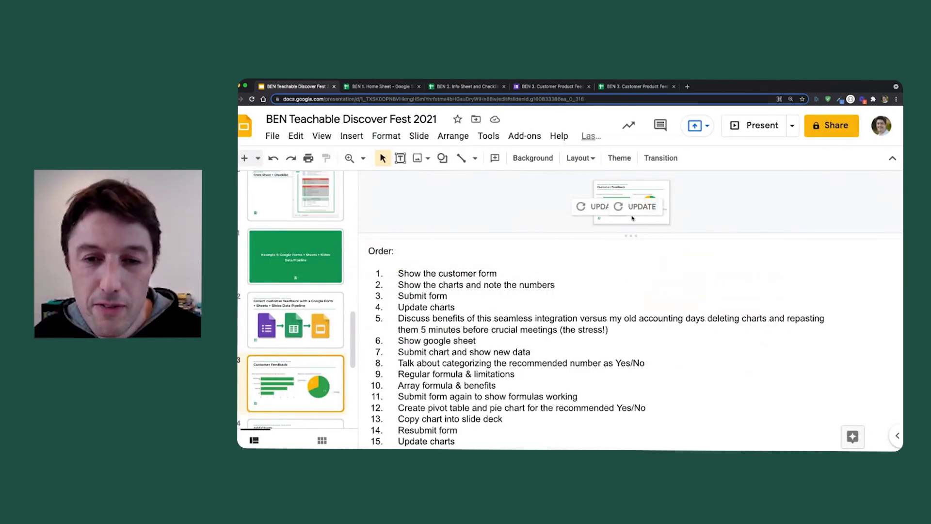
drag(631, 236, 630, 448)
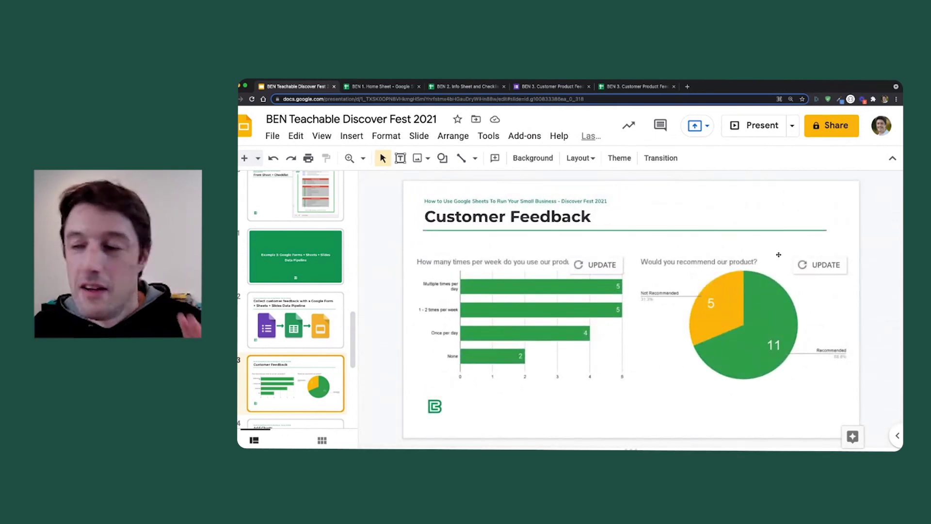
click(819, 265)
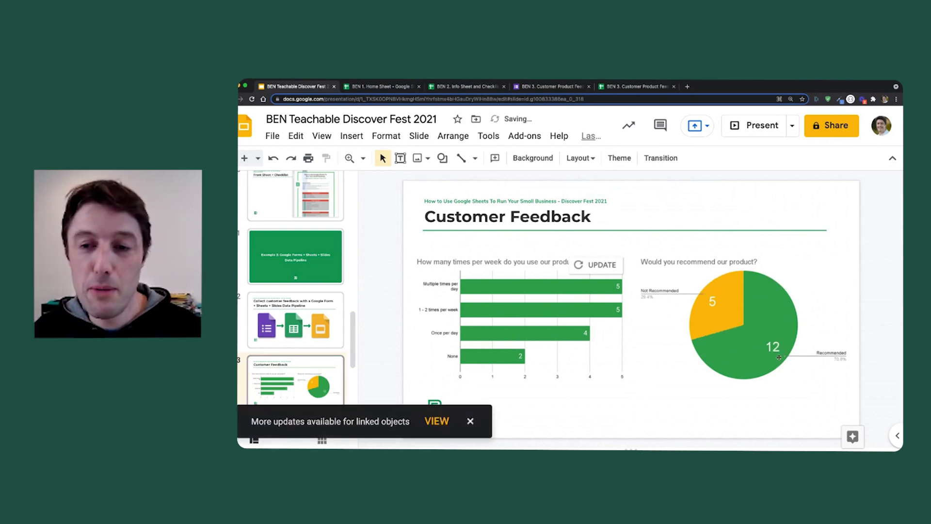
- Update the linked weekly product use bar chart and present the Customer Feedback slide
click(601, 265)
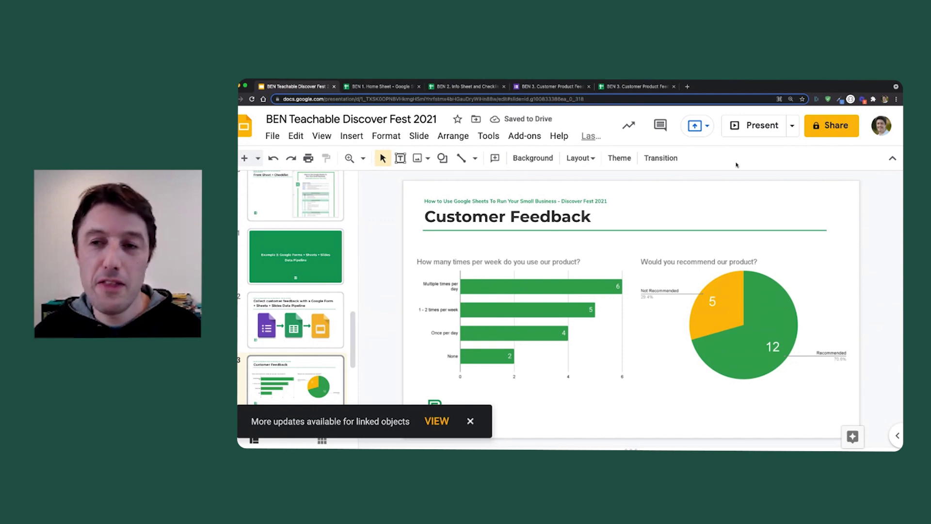
click(792, 126)
click(782, 152)
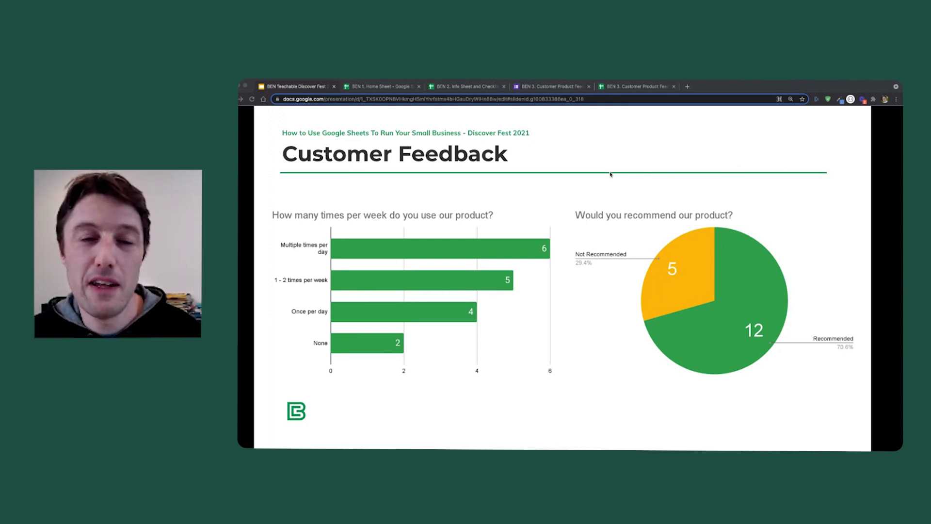
- Switch to the customer feedback form, open a blank response and look over the recommendation and weekly use questions
click(567, 87)
click(413, 338)
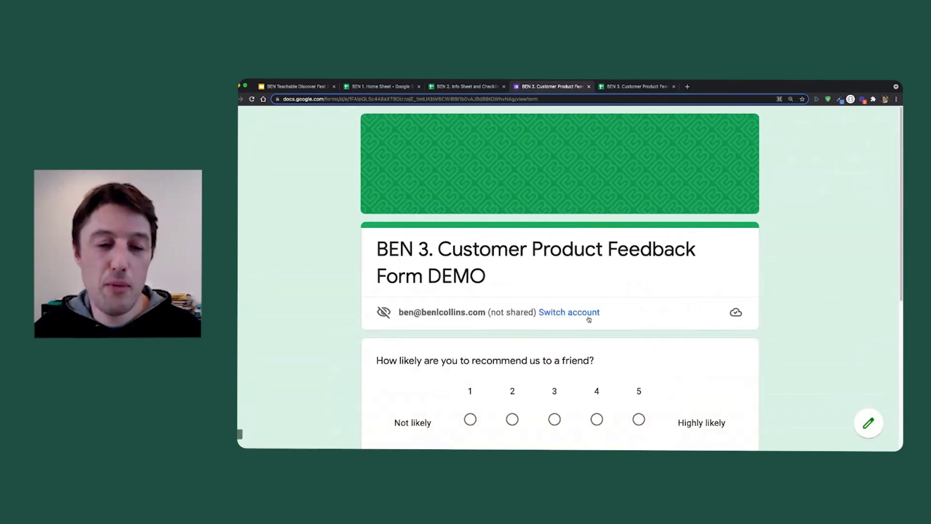
scroll(588, 320, down, 5)
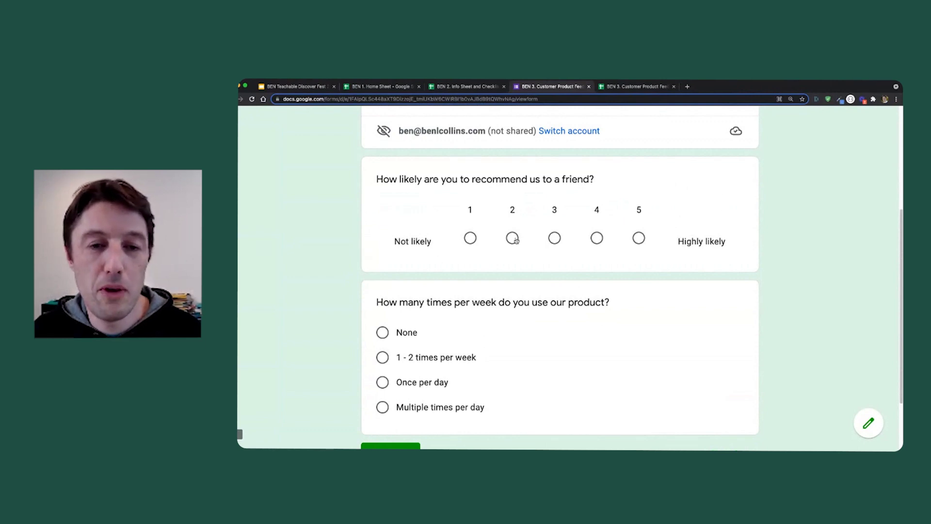
scroll(558, 257, up, 3)
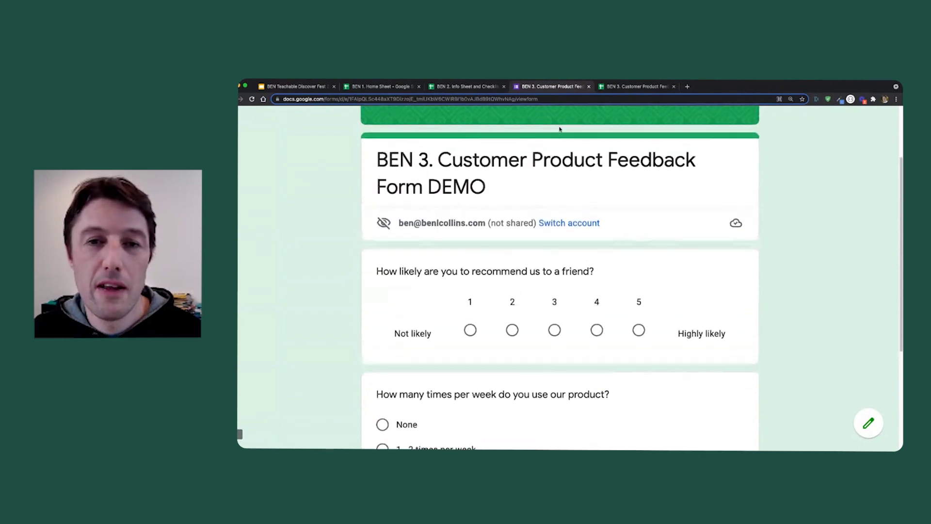
- Switch to the form responses spreadsheet and center the recommendation rating of the newest response in column B
click(626, 87)
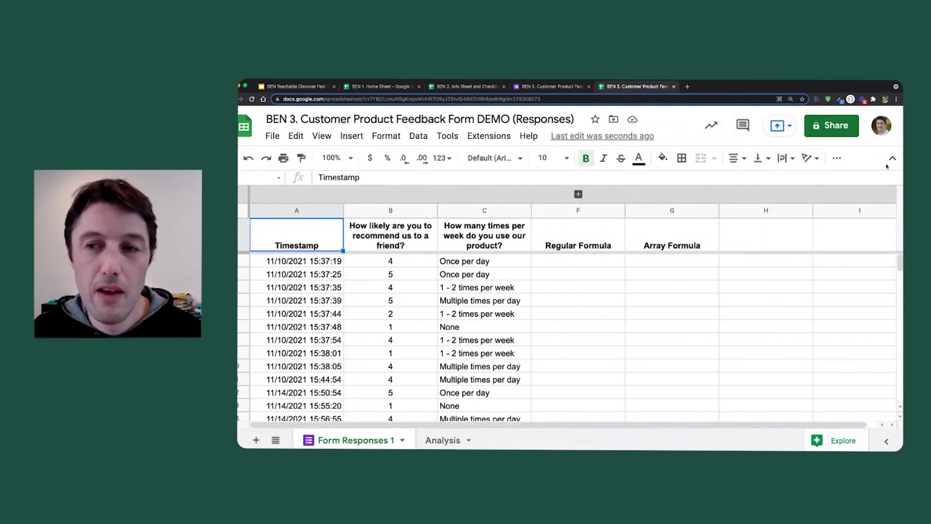
scroll(480, 277, down, 3)
scroll(476, 280, down, 1)
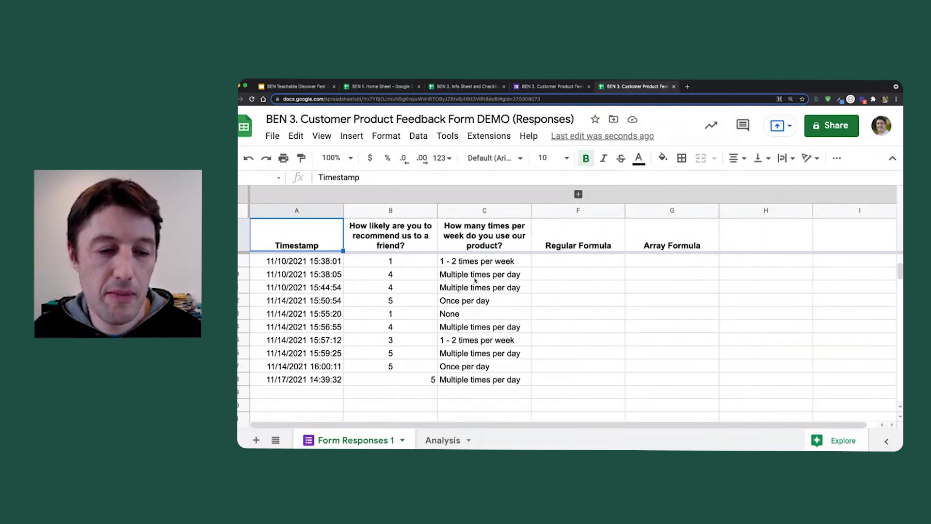
click(408, 379)
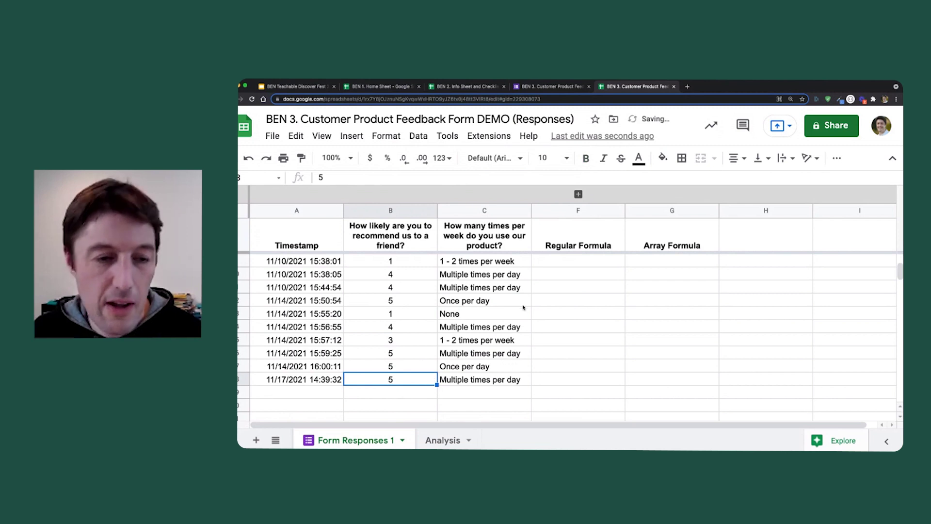
- Examine the timestamp, recommendation rating and weekly use columns of the form responses, comparing them with the form's questions
scroll(438, 291, up, 3)
drag(324, 262, 335, 353)
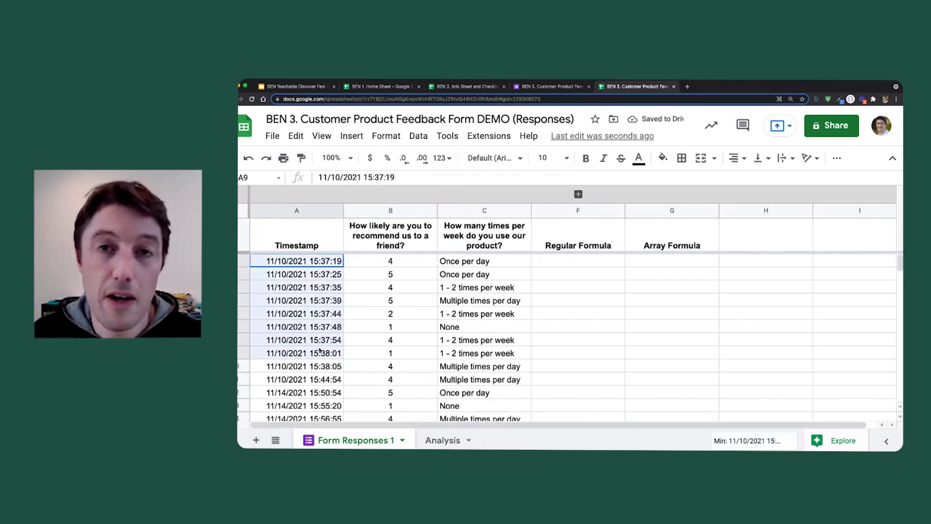
click(315, 289)
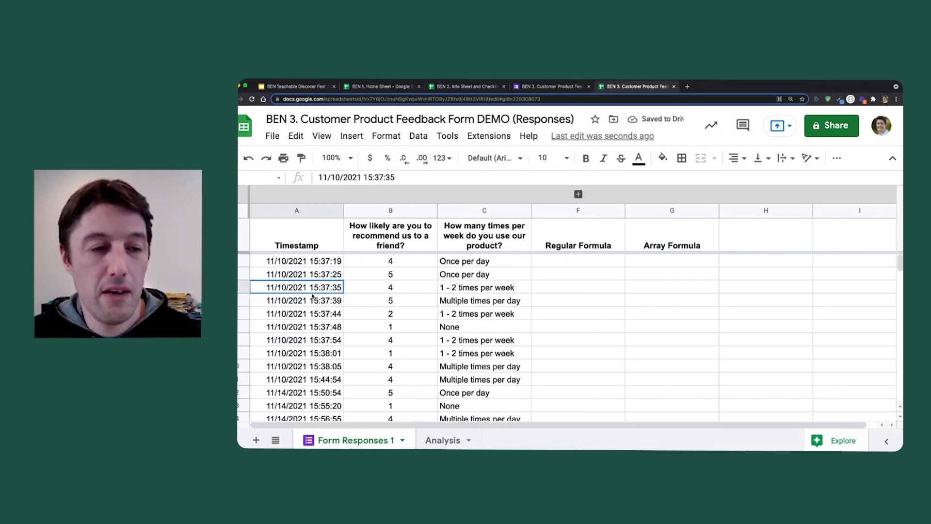
click(390, 287)
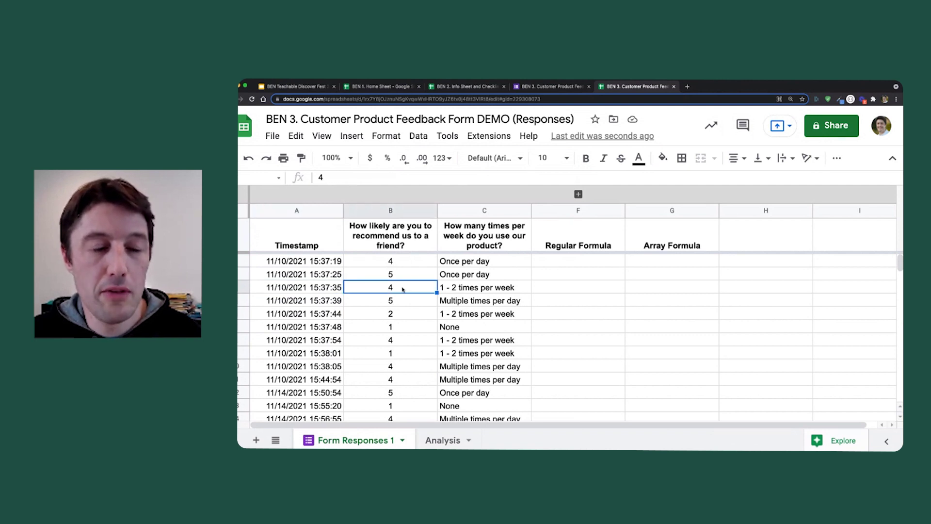
click(542, 88)
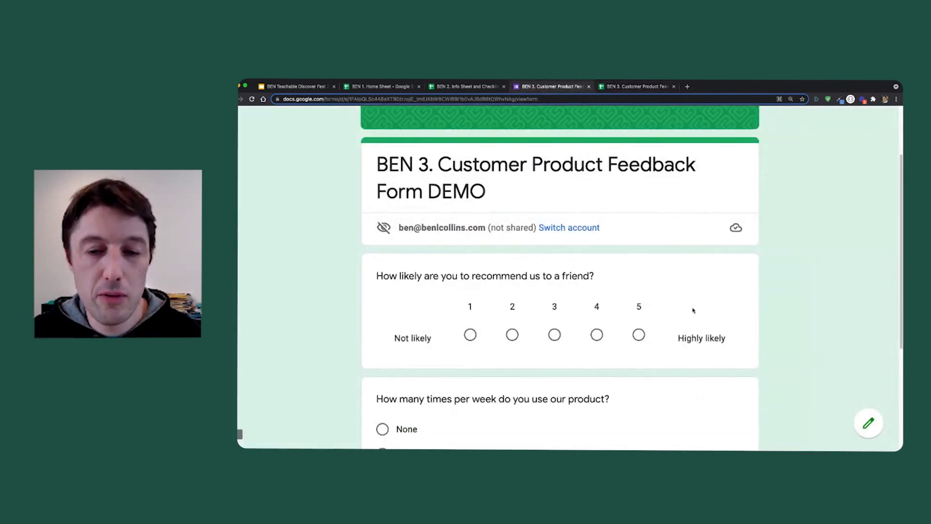
click(631, 88)
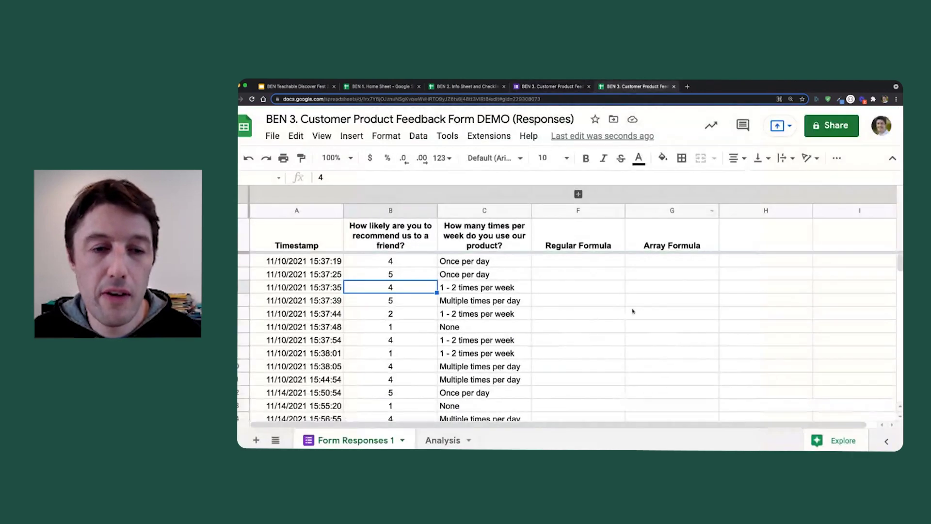
click(500, 266)
drag(501, 275, 505, 340)
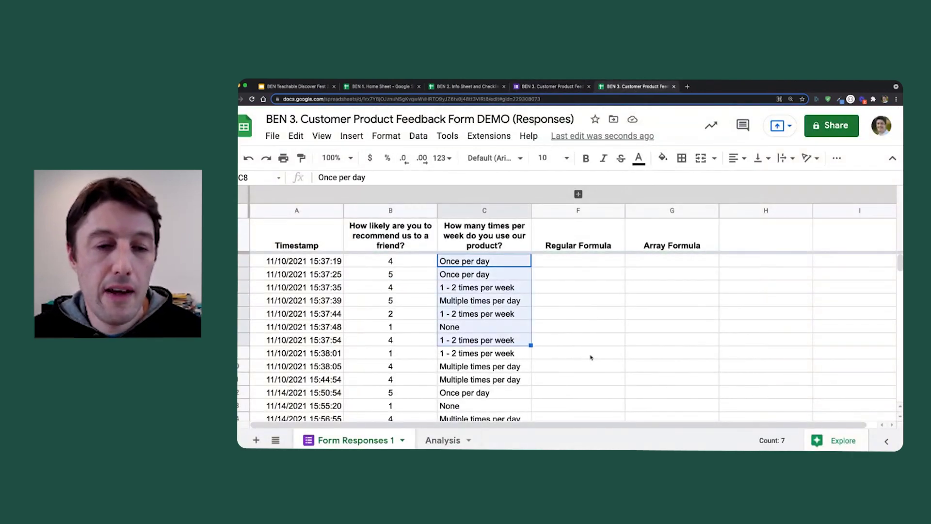
click(493, 264)
scroll(493, 289, down, 1)
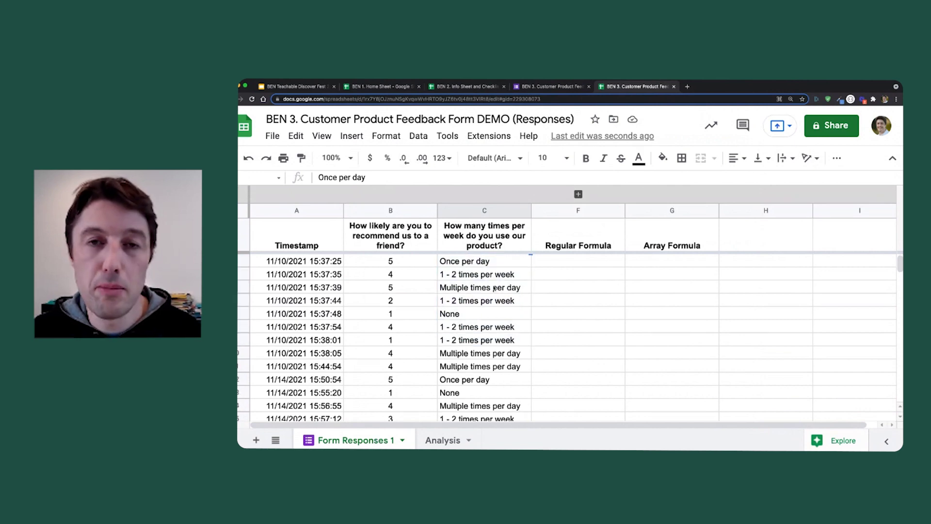
scroll(494, 289, down, 5)
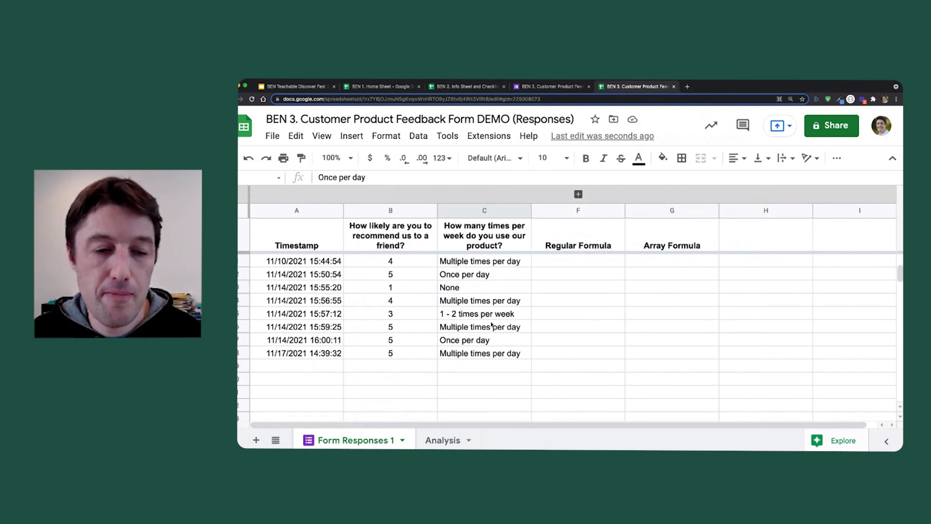
- Open the Analysis sheet and examine the weekly product use pivot table's settings and its bar chart
click(440, 442)
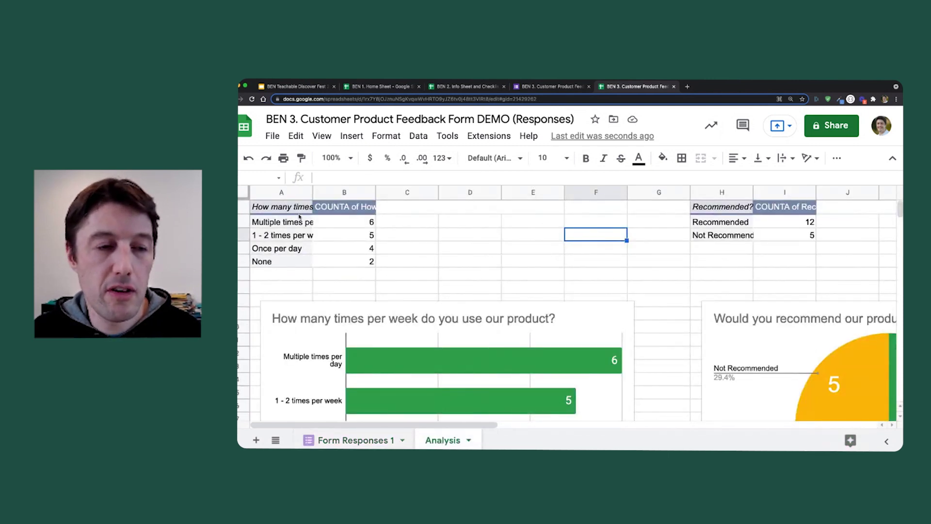
click(300, 222)
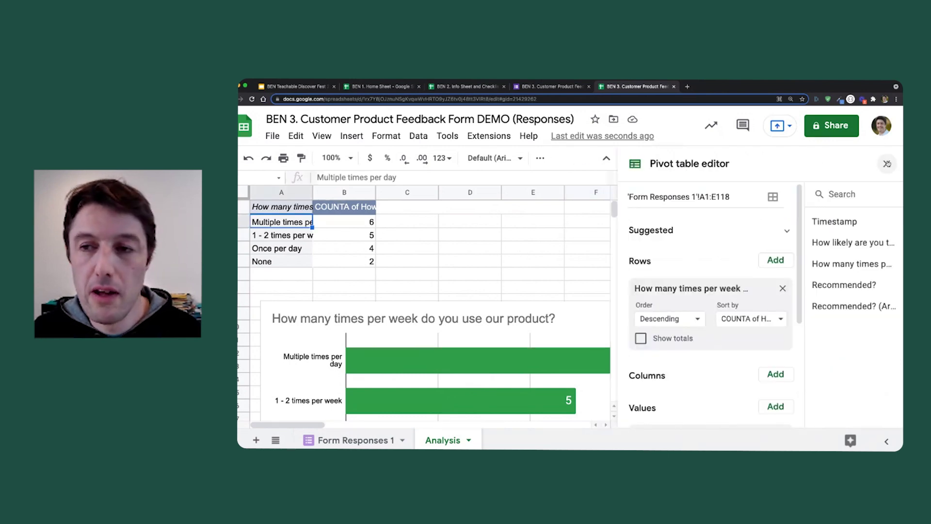
click(887, 164)
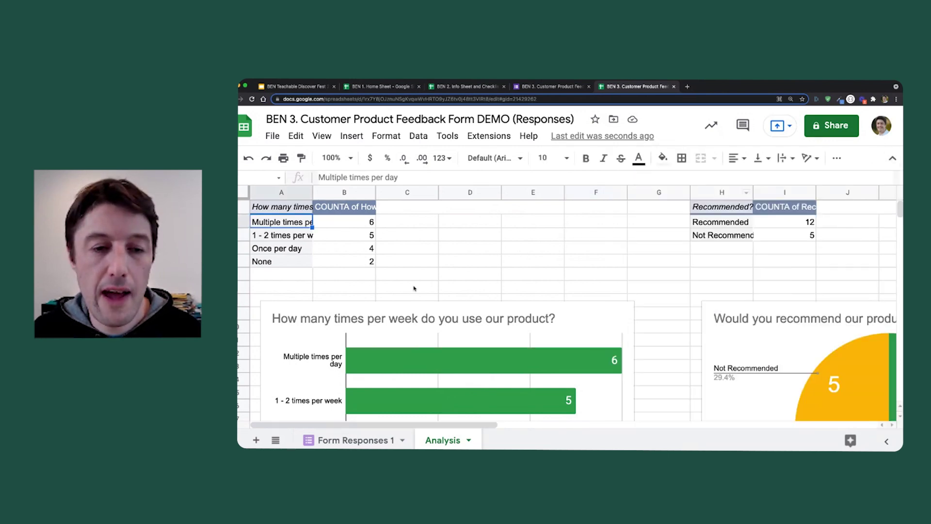
scroll(485, 301, down, 4)
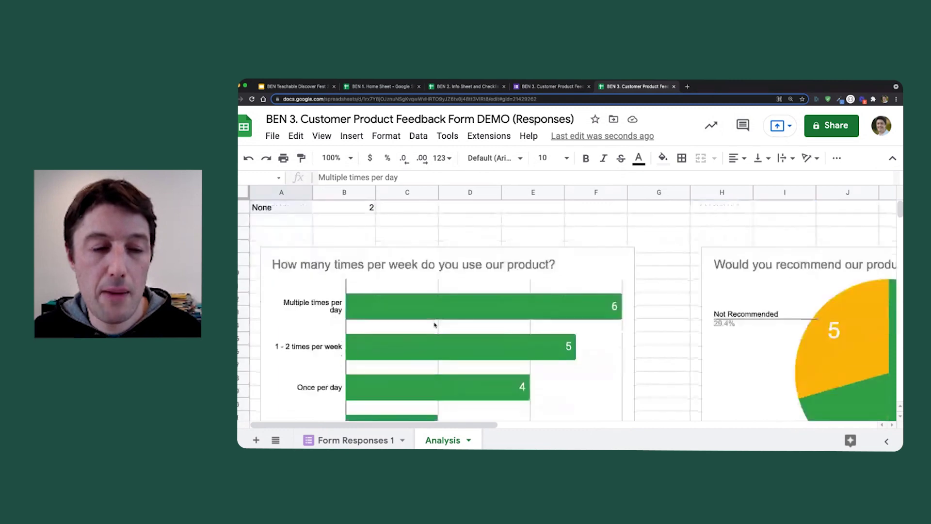
scroll(473, 314, up, 4)
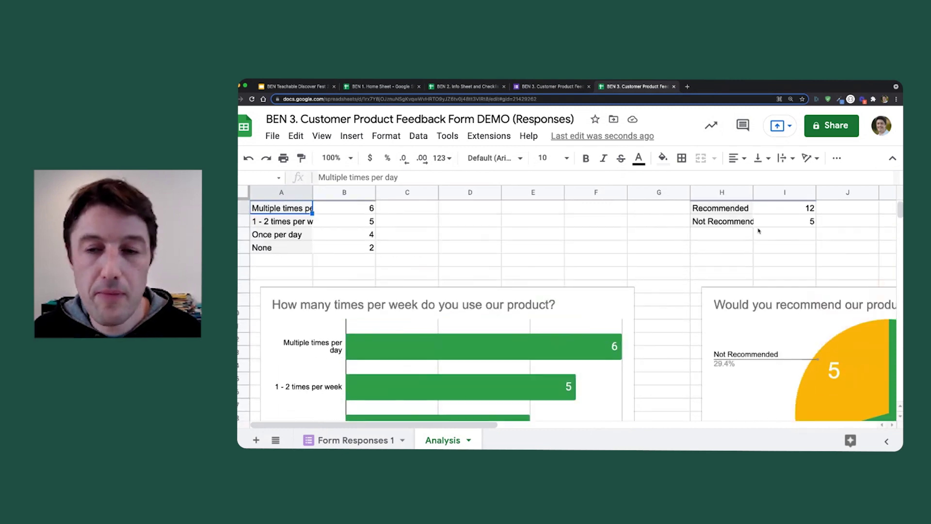
- Examine the Recommended and Not Recommended pivot table's settings beside its pie chart on the Analysis sheet
click(742, 224)
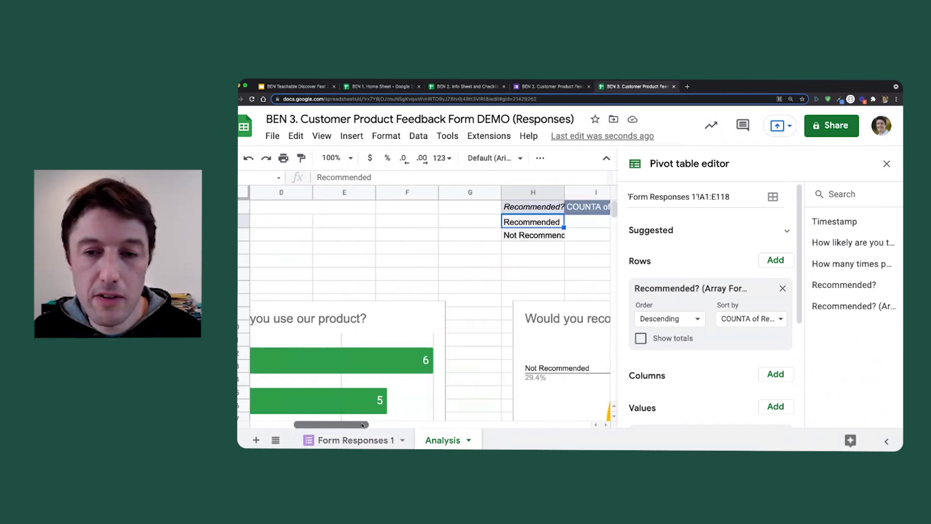
click(415, 427)
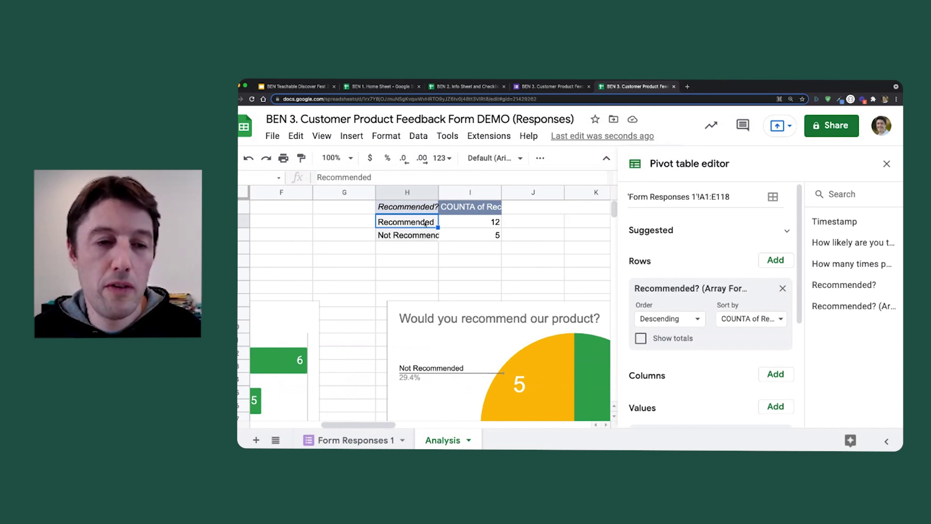
drag(423, 222, 425, 231)
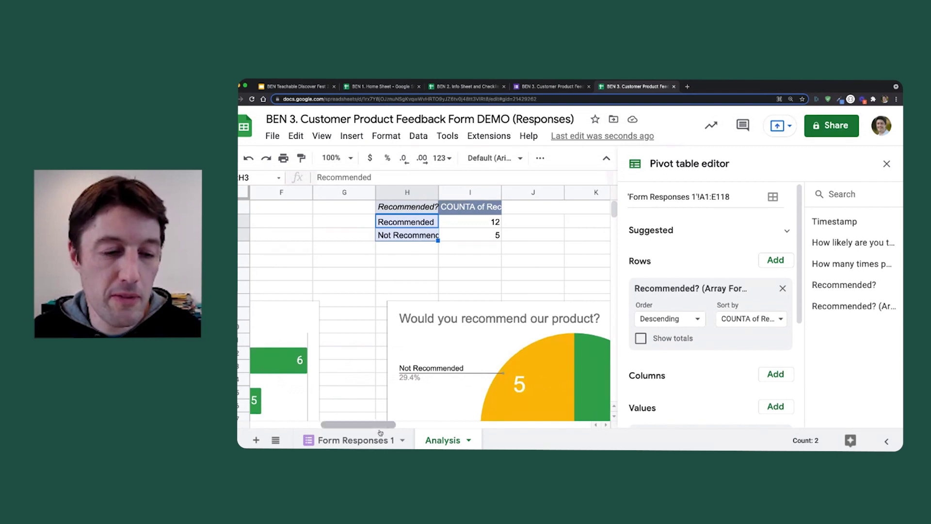
- Return to the Form Responses 1 sheet and examine the recommendation ratings in column B against the Regular Formula column
click(354, 440)
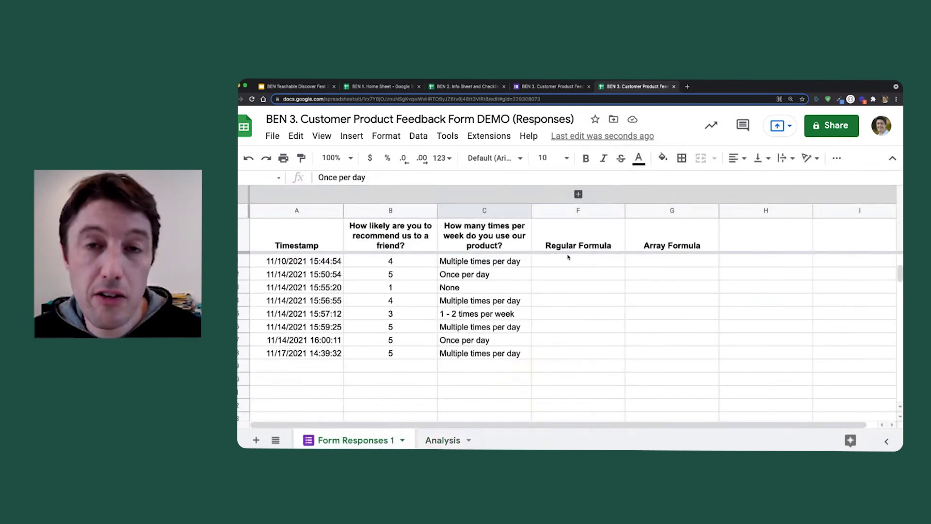
scroll(485, 266, up, 3)
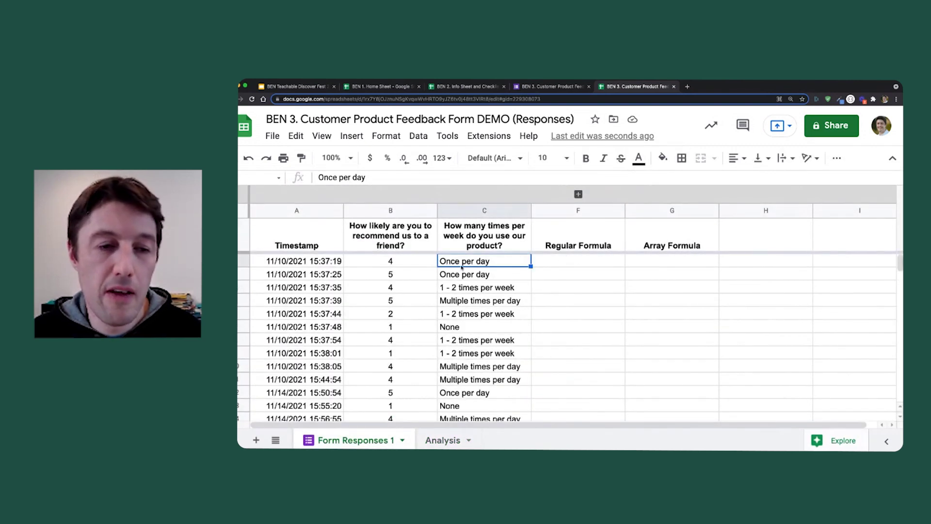
drag(418, 261, 409, 392)
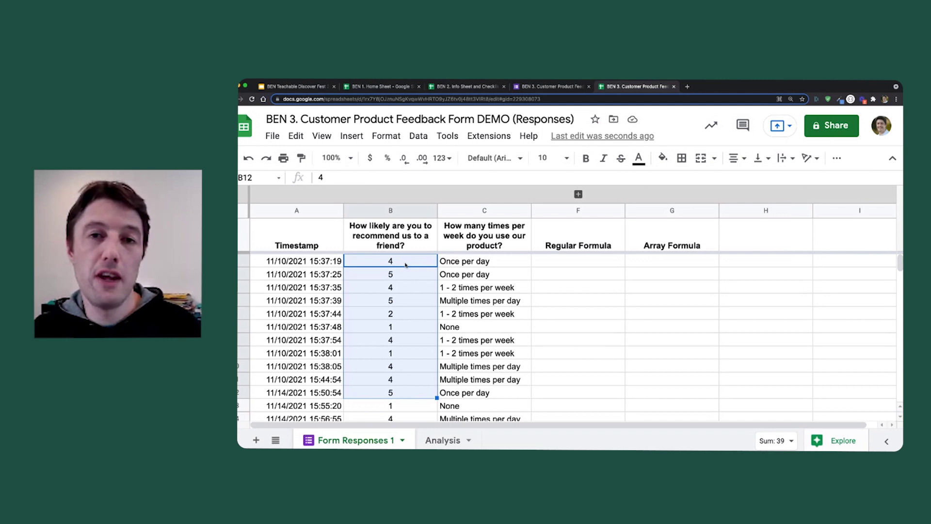
drag(405, 265, 407, 300)
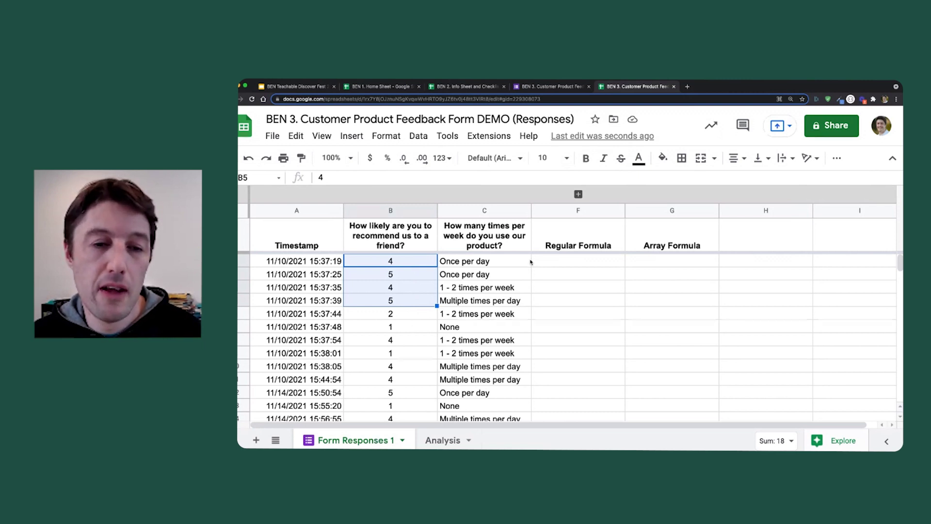
drag(556, 260, 561, 327)
click(416, 264)
shift+click(412, 340)
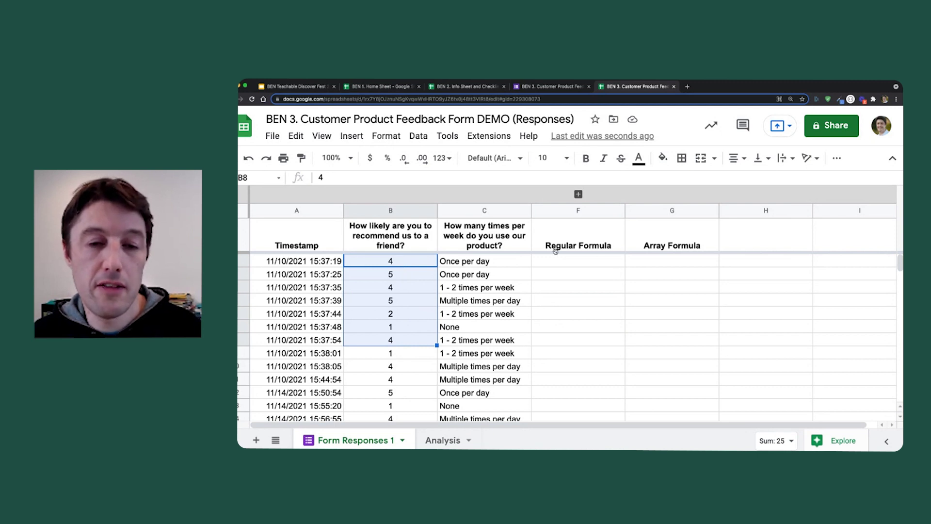
- Enter the formula =IF(B2>3,"Recommended","Not Recommended") in cell F2 under Regular Formula
click(590, 261)
text(=)
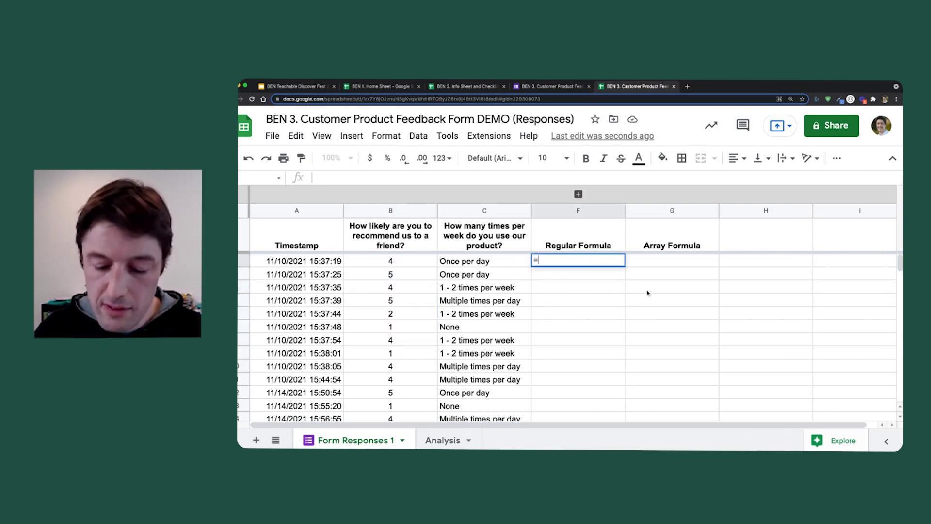
text(IF)
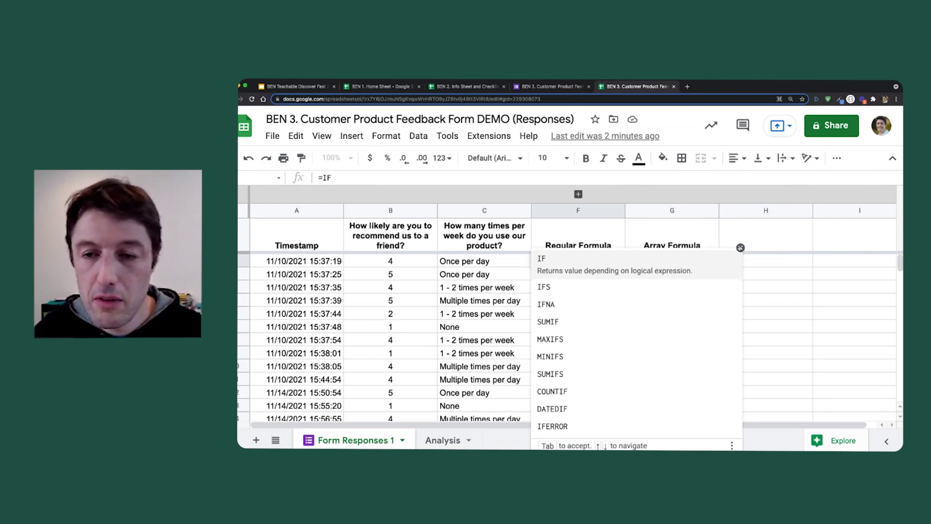
click(741, 247)
text(()
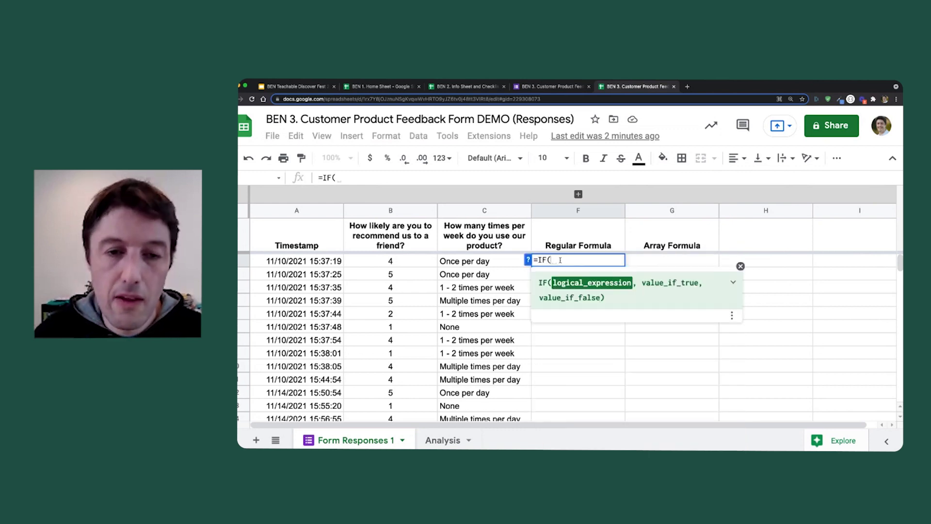
click(421, 266)
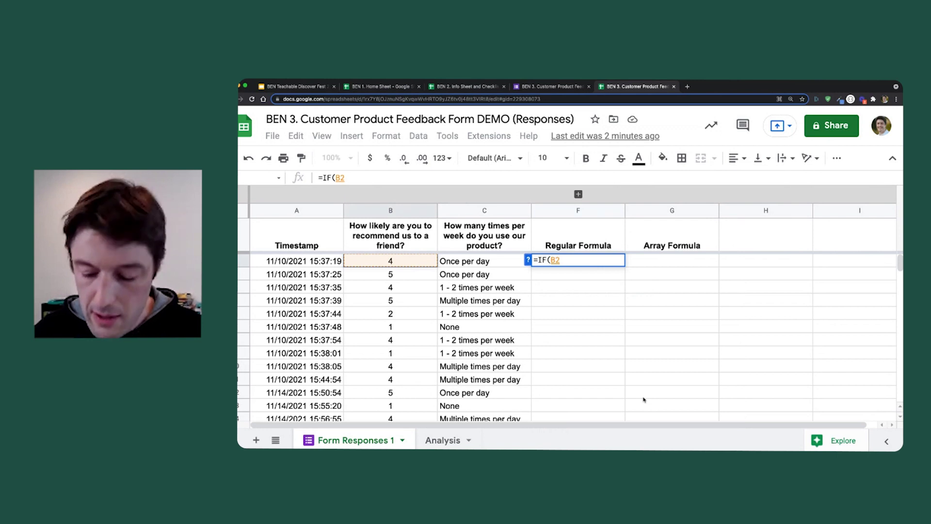
text(>)
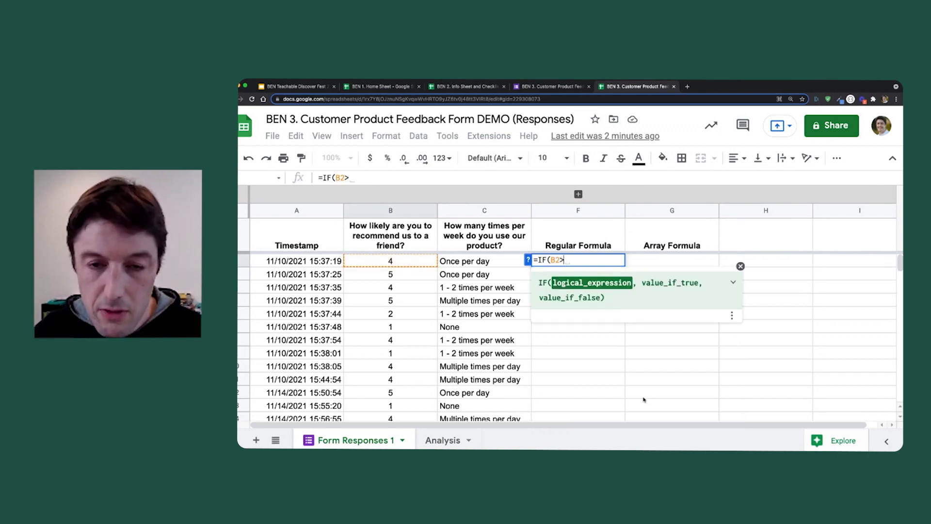
text(3,"Recommended","N)
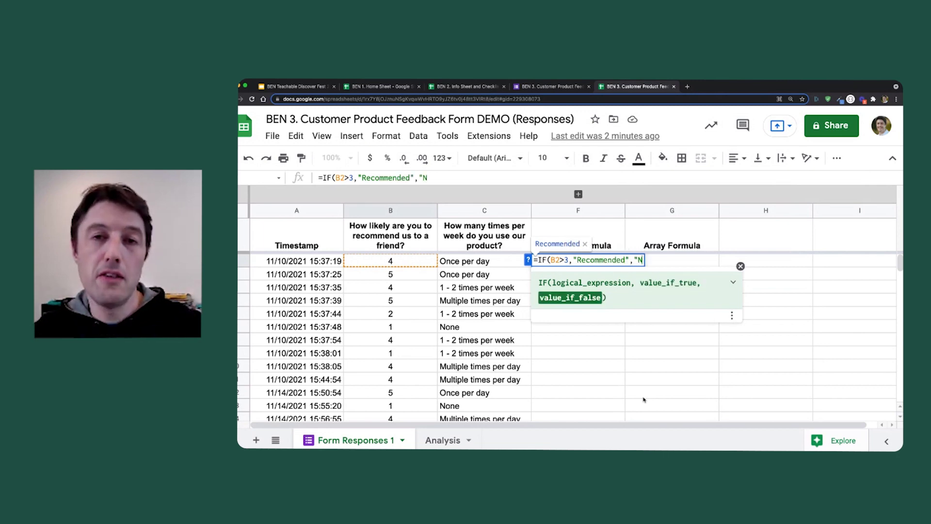
text(ot )
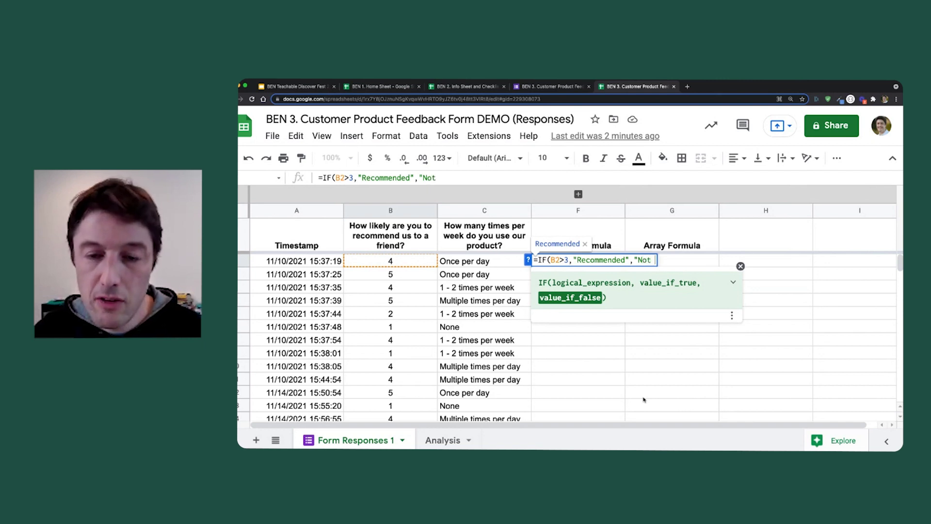
text(Recommend)
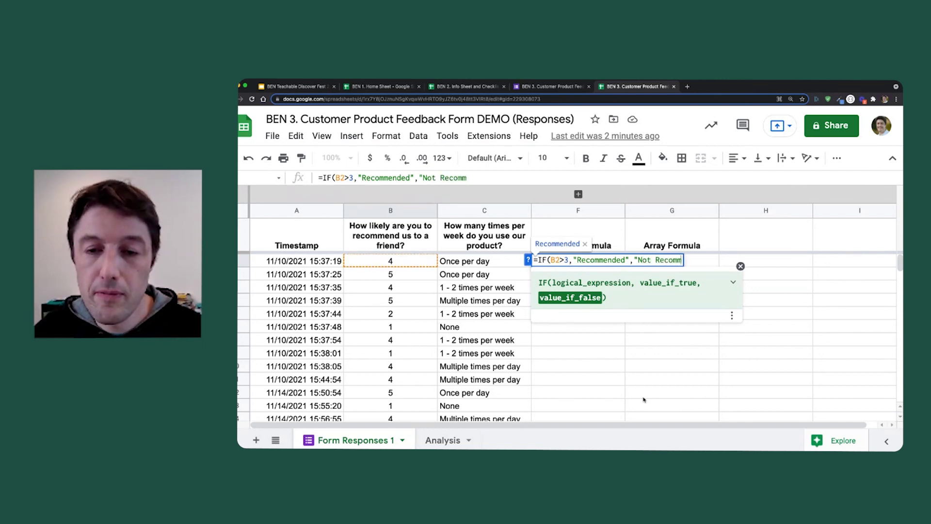
text(ed")
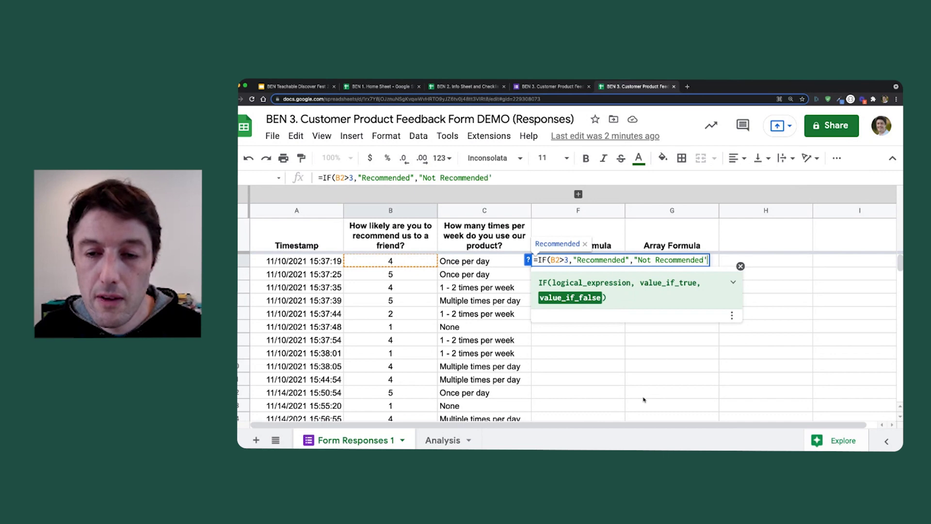
text())
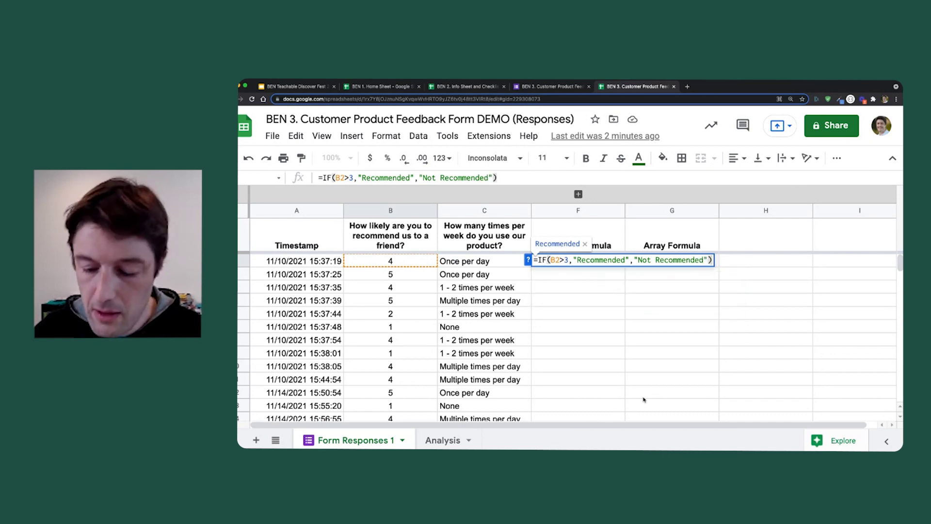
key(Return)
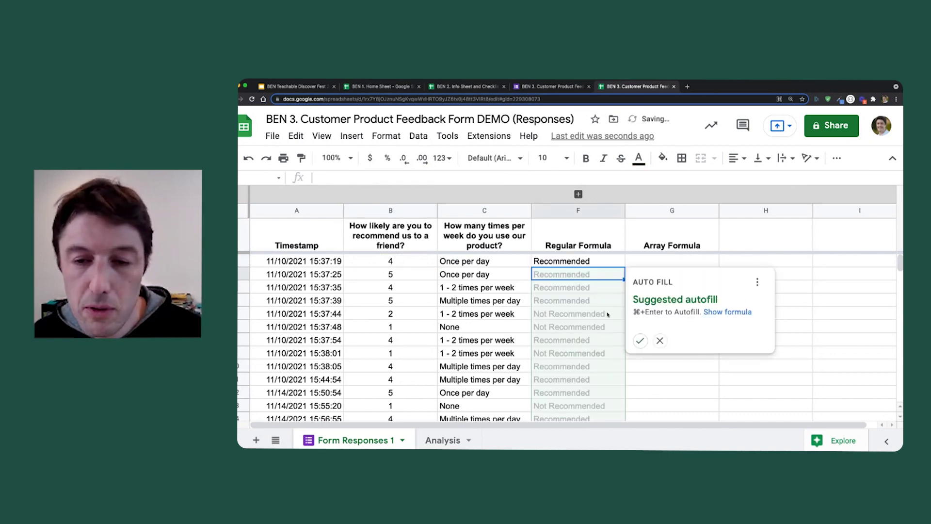
- Accept the suggested autofill for the Regular Formula column and check the formula on the last response row
click(640, 340)
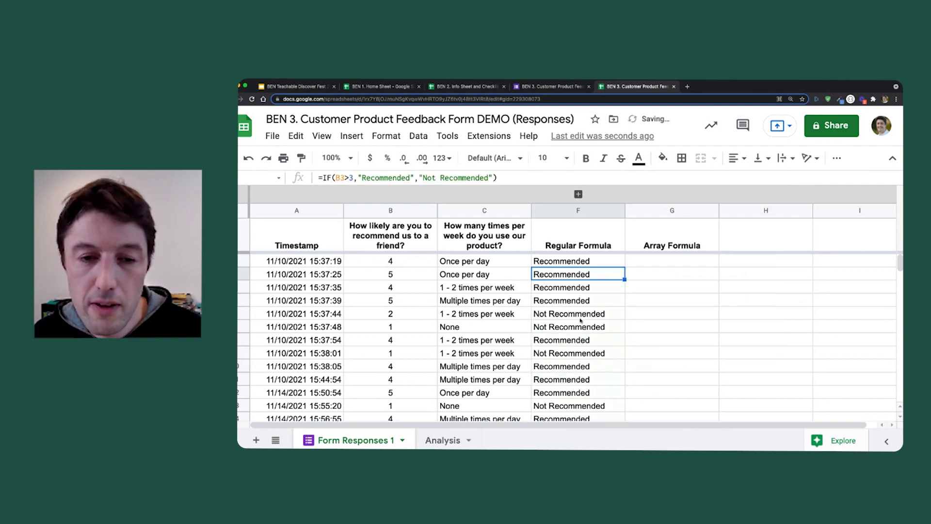
scroll(580, 324, down, 5)
drag(567, 301, 310, 300)
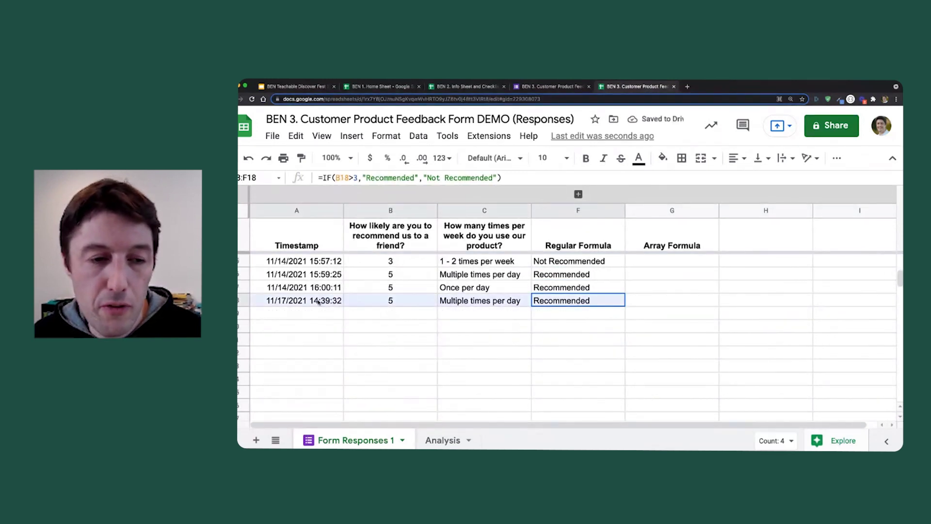
click(398, 286)
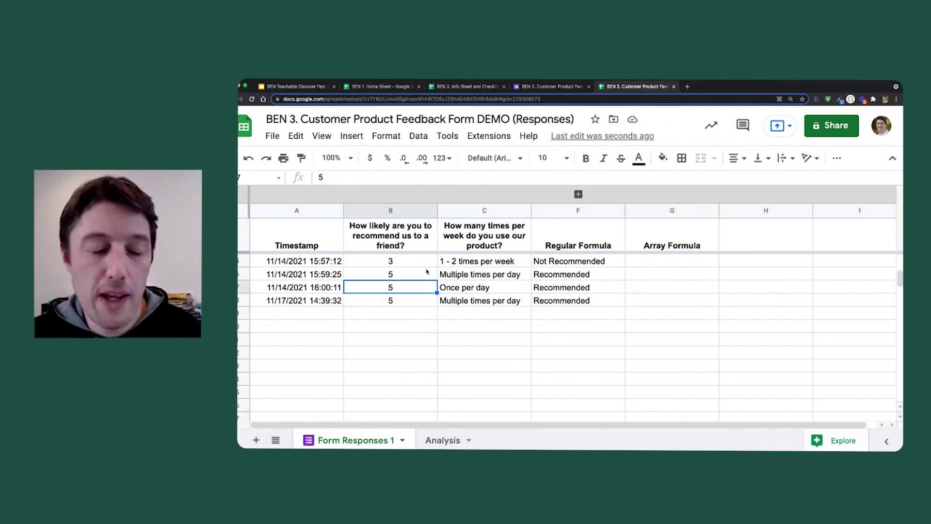
- Switch to the customer feedback form and submit a response with recommendation rating 1 and weekly product use None
click(554, 88)
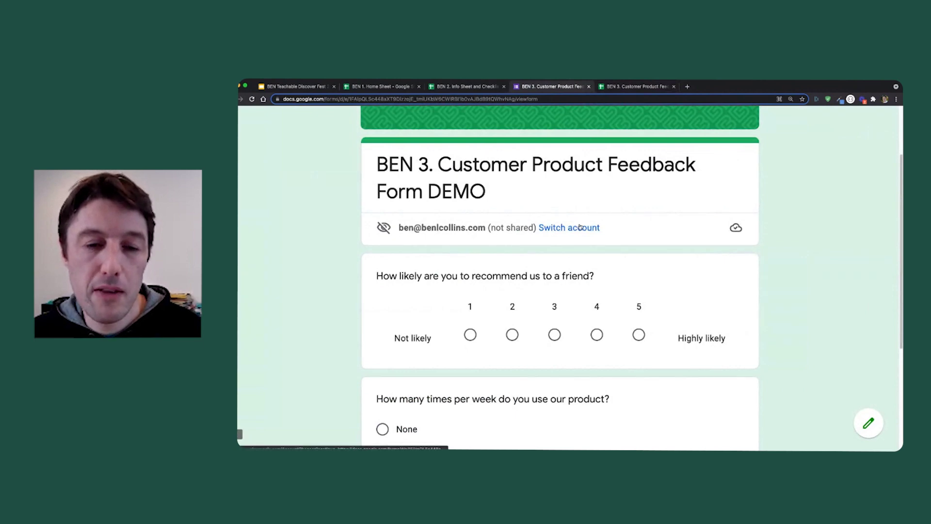
scroll(432, 275, down, 3)
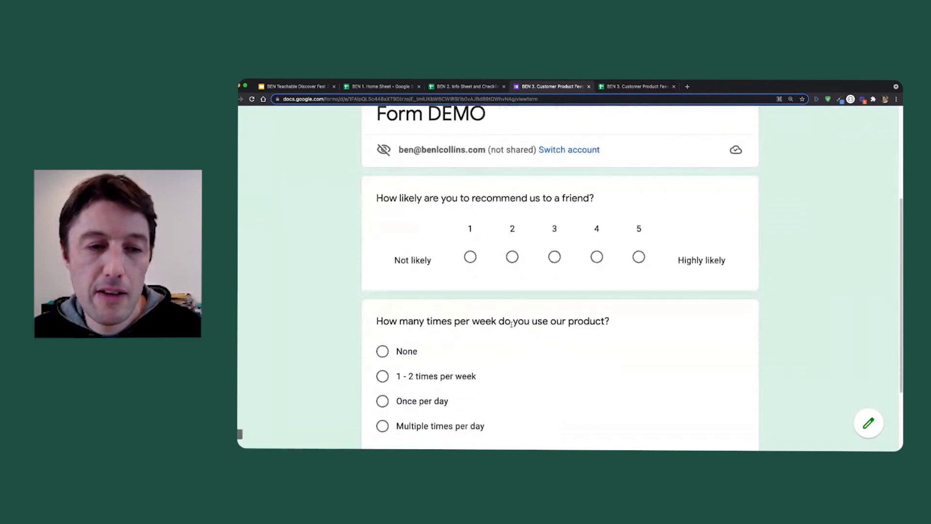
click(474, 265)
scroll(485, 286, down, 3)
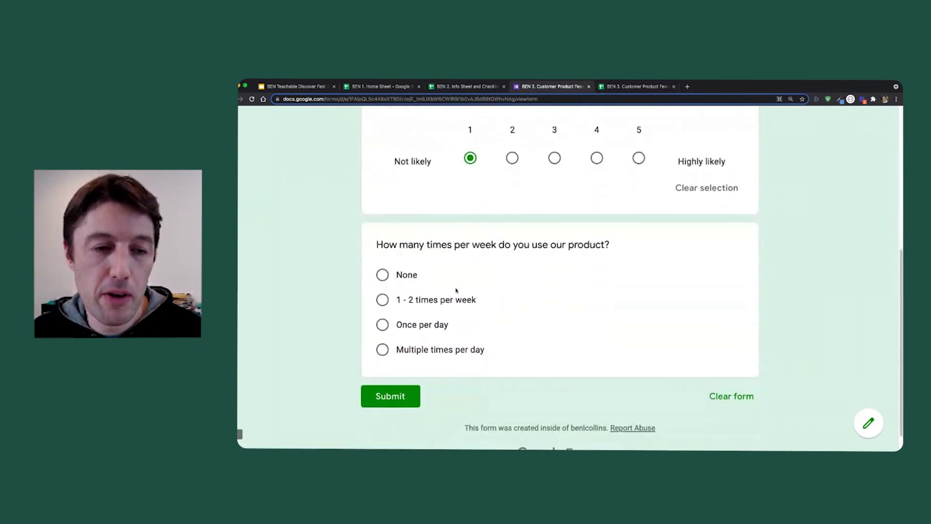
click(382, 274)
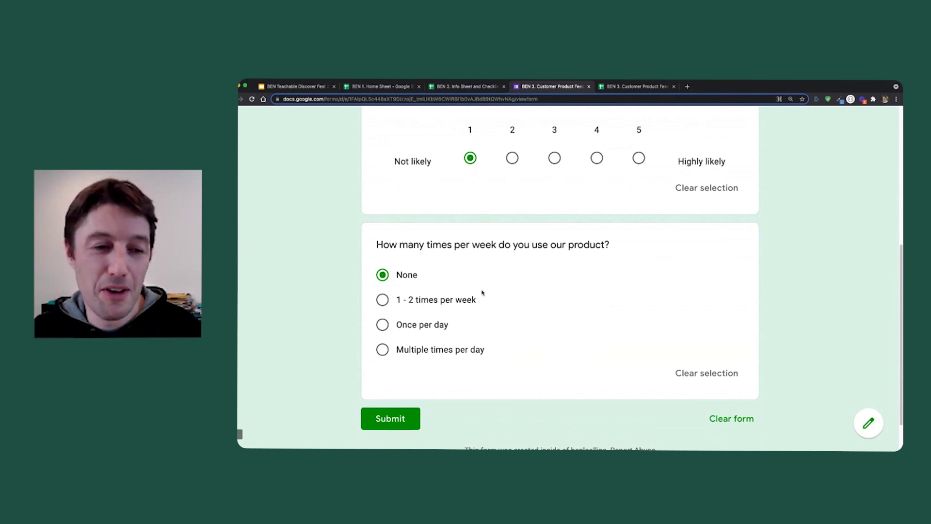
click(401, 417)
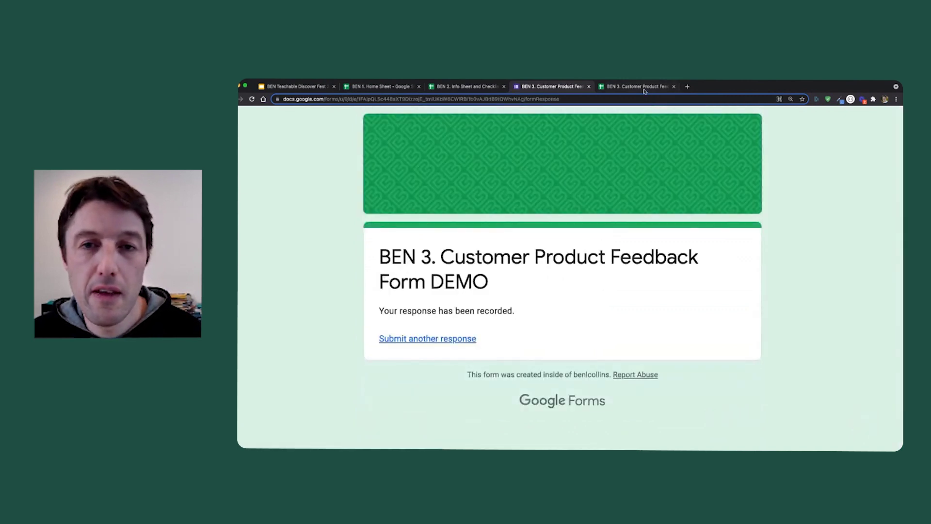
- Return to the responses spreadsheet and extend the Regular Formula from F18 down to the newest response in F19
click(644, 88)
click(408, 317)
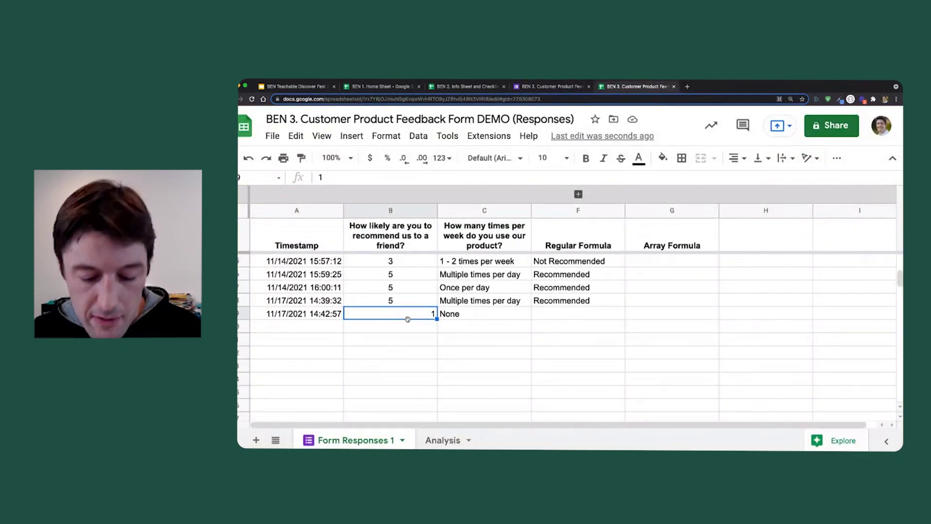
drag(567, 312, 295, 314)
click(584, 316)
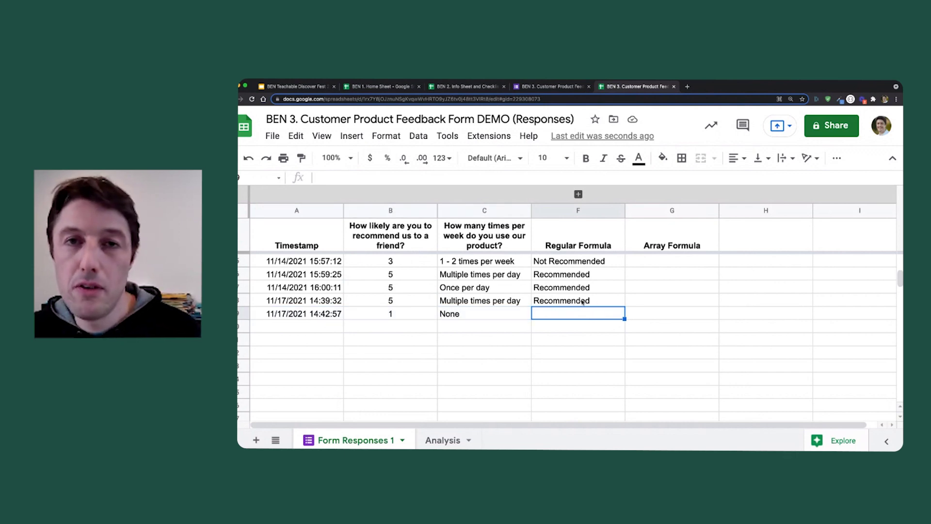
click(583, 301)
drag(624, 306, 625, 318)
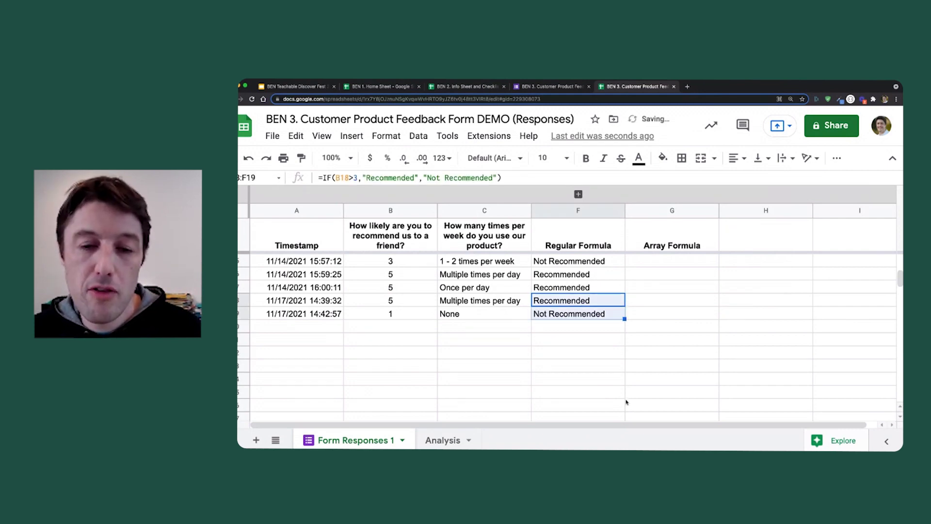
scroll(590, 334, up, 1)
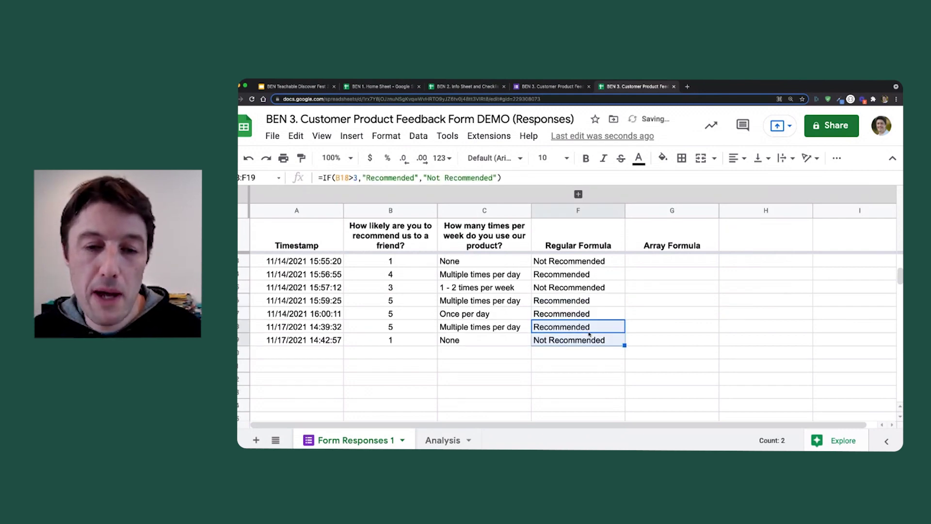
scroll(590, 334, up, 1)
key(Down)
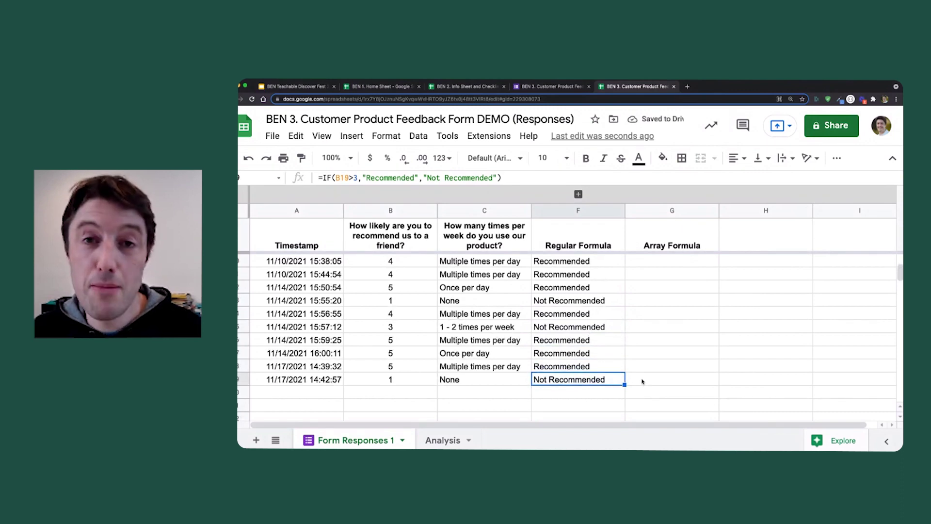
- Start a formula in cell G2 under Array Formula with =IF(A2:A<>"", to test for filled timestamps
scroll(614, 347, up, 3)
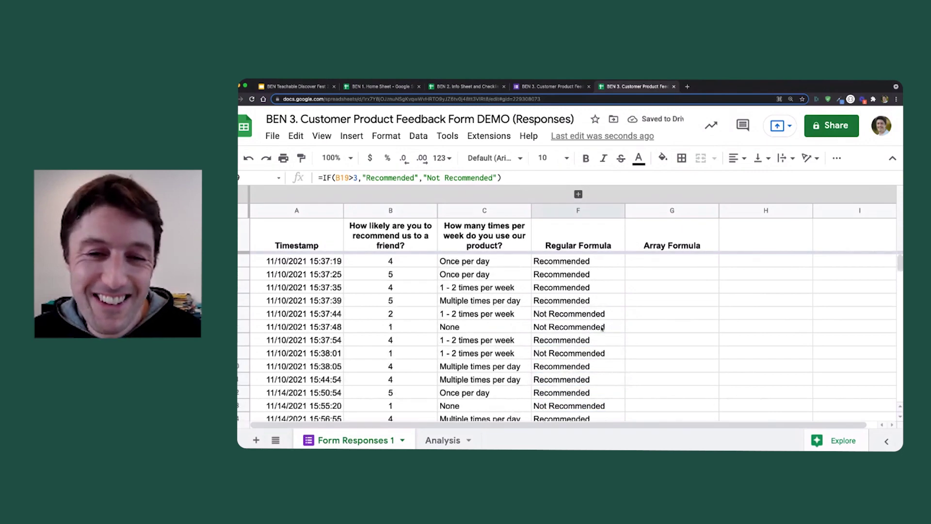
click(653, 260)
scroll(606, 275, down, 3)
scroll(580, 285, down, 2)
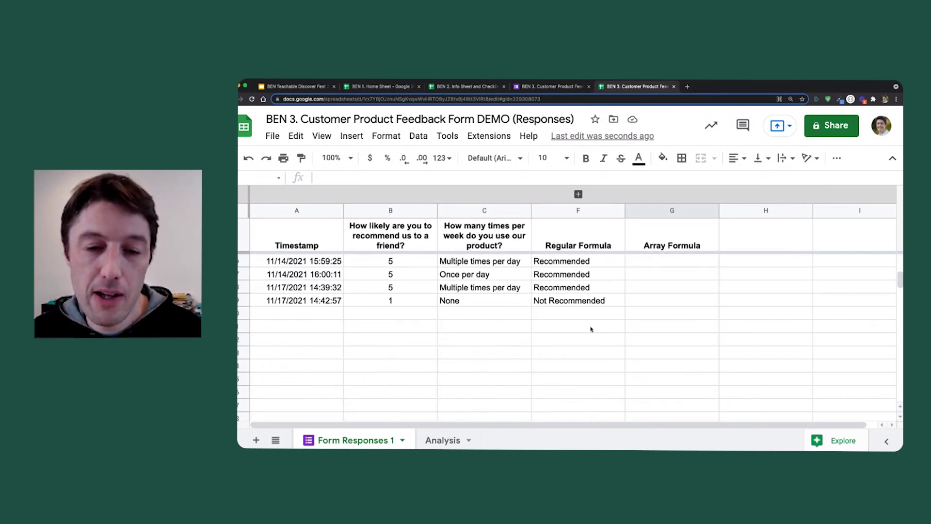
scroll(590, 329, up, 5)
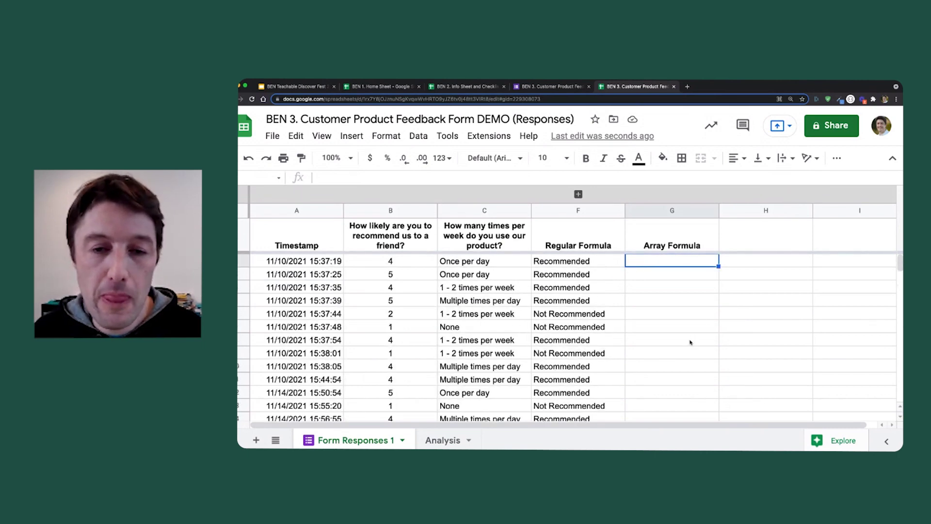
text(=)
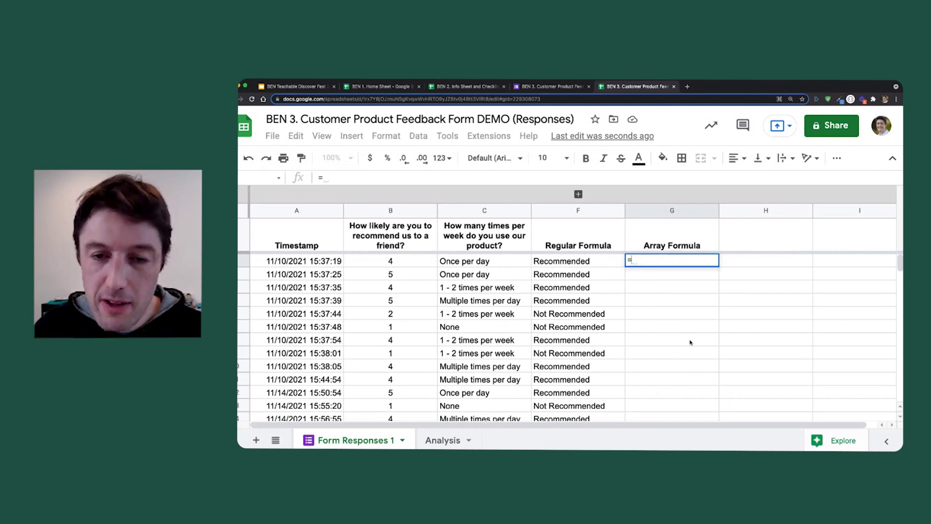
text(I)
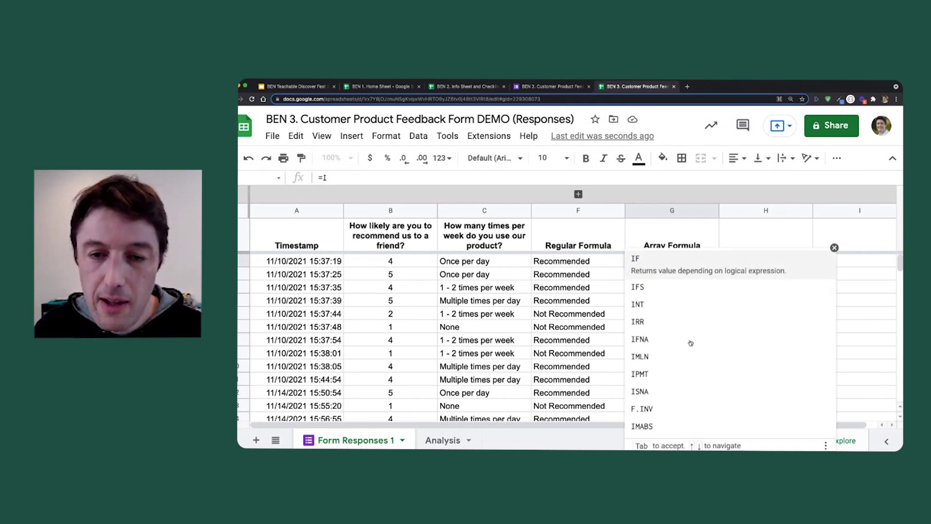
text(F)
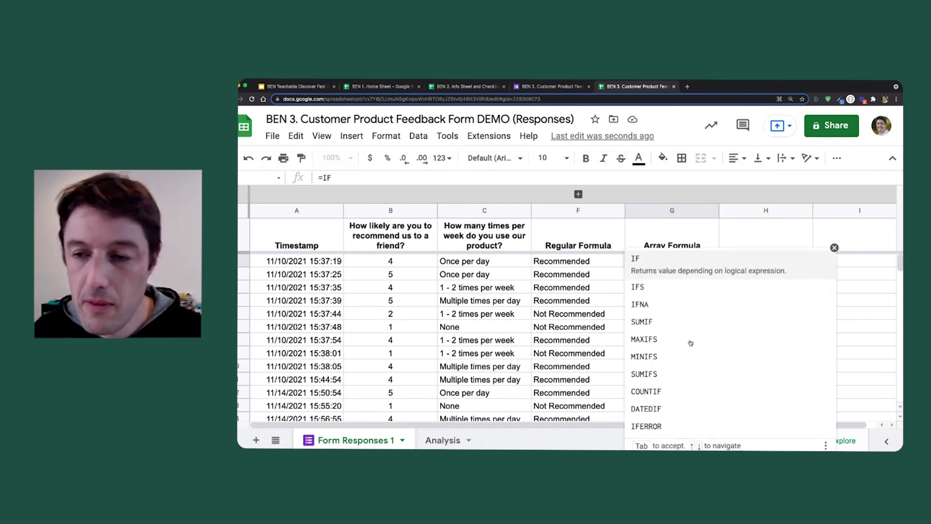
click(834, 248)
text(()
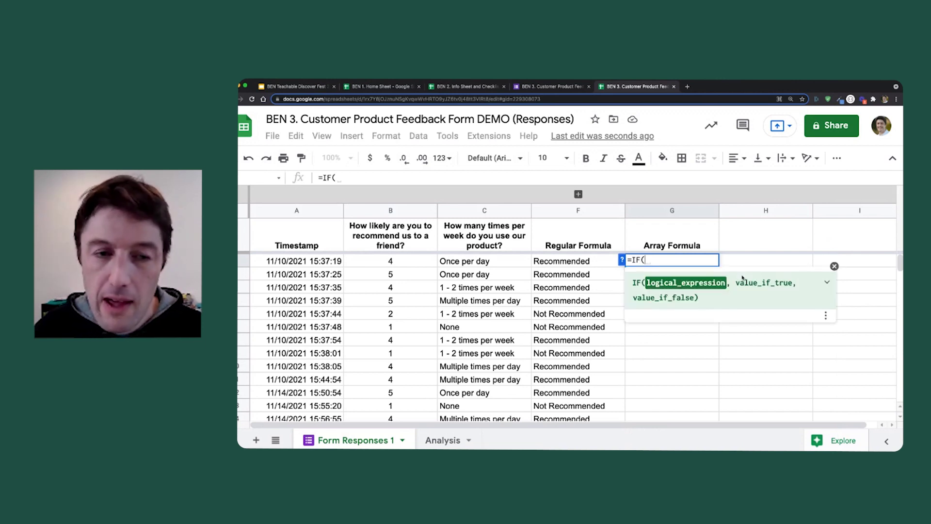
text(A2:A)
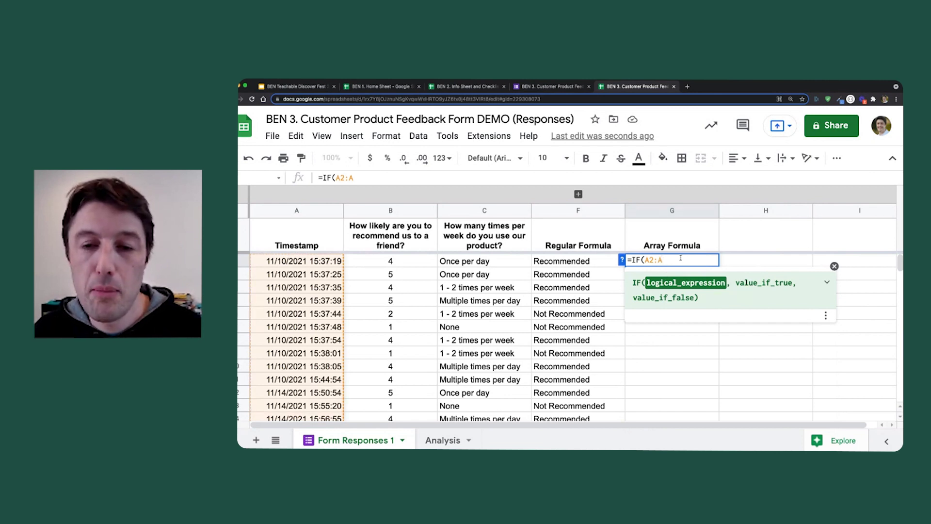
text(<>)
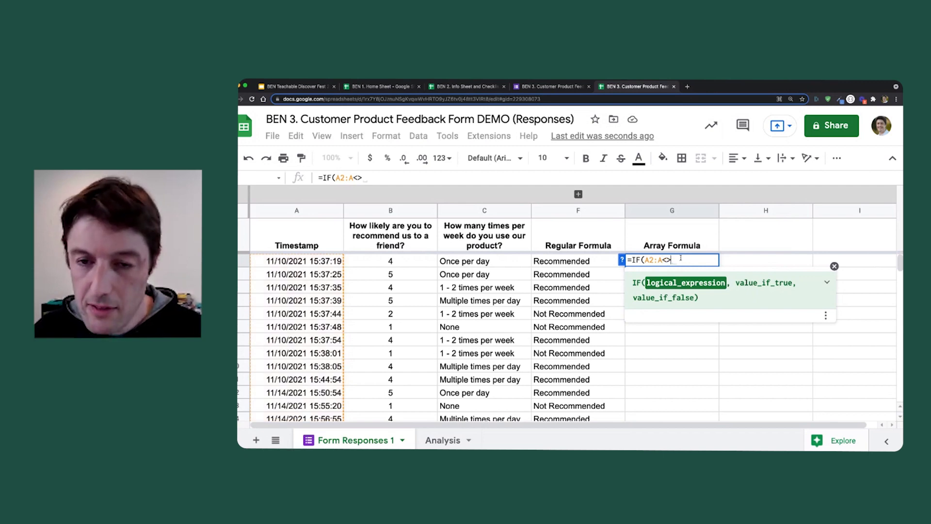
text("")
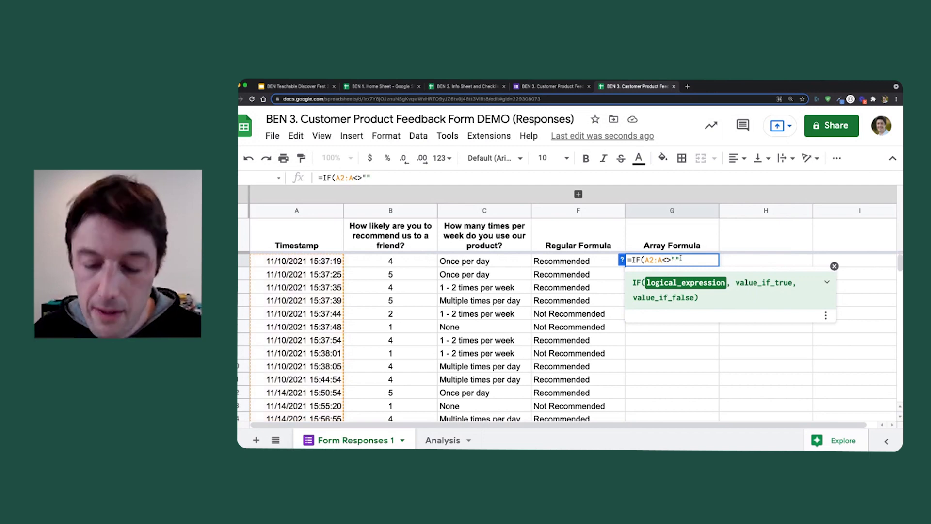
text(,)
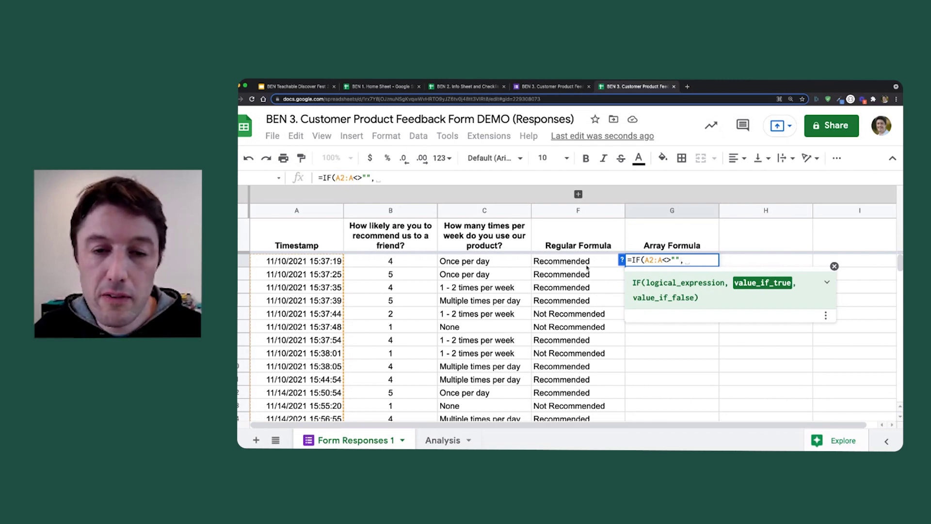
- Nest a second IF as the true value of the G2 formula, with the condition B2:B>3
text(IF()
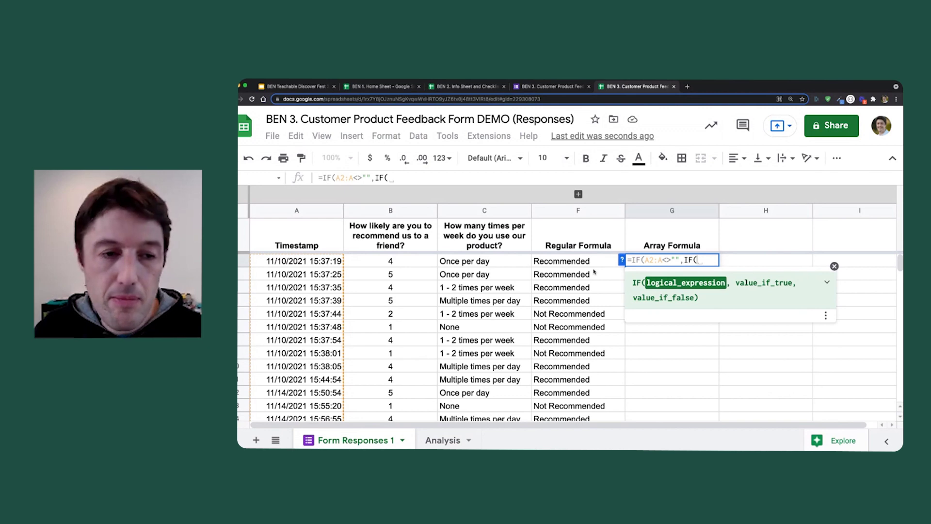
text(B2:B)
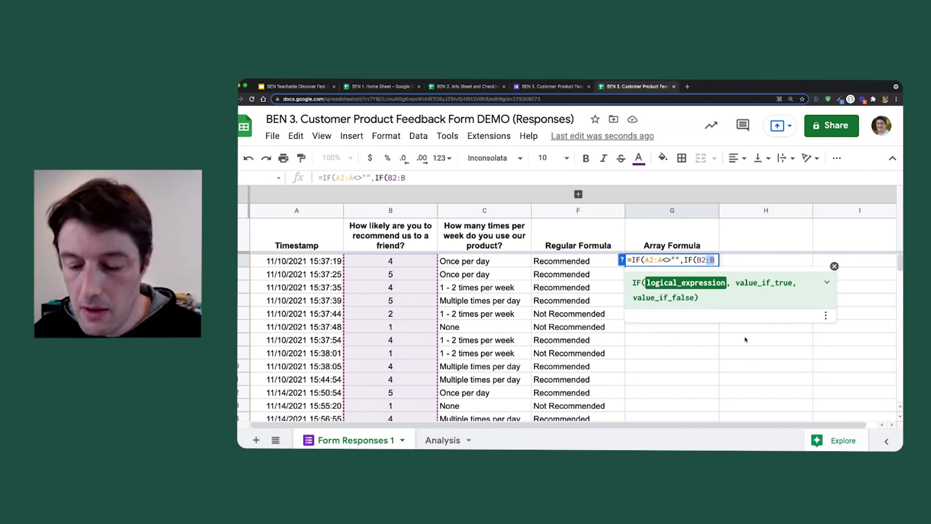
key(BackSpace)
text(:B)
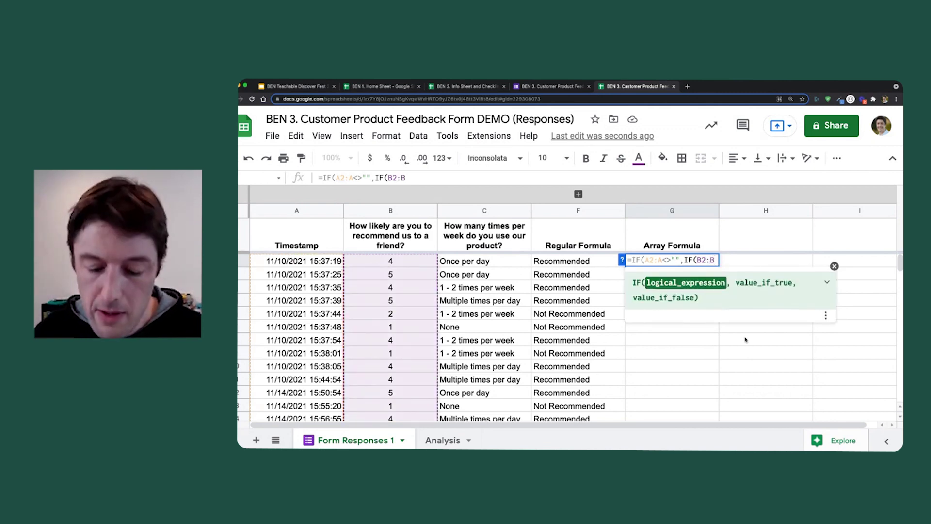
text(,"R)
key(BackSpace)
key(BackSpace)
key(BackSpace)
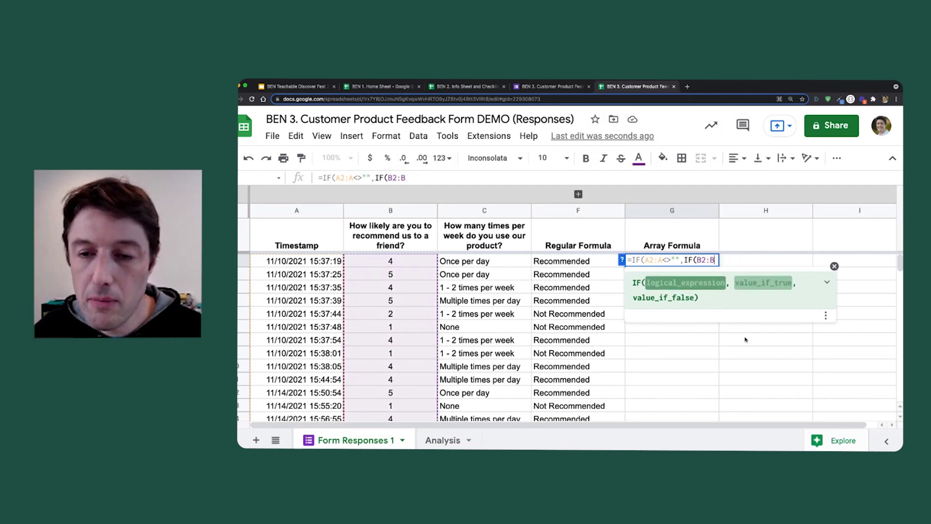
text(>)
text(3,)
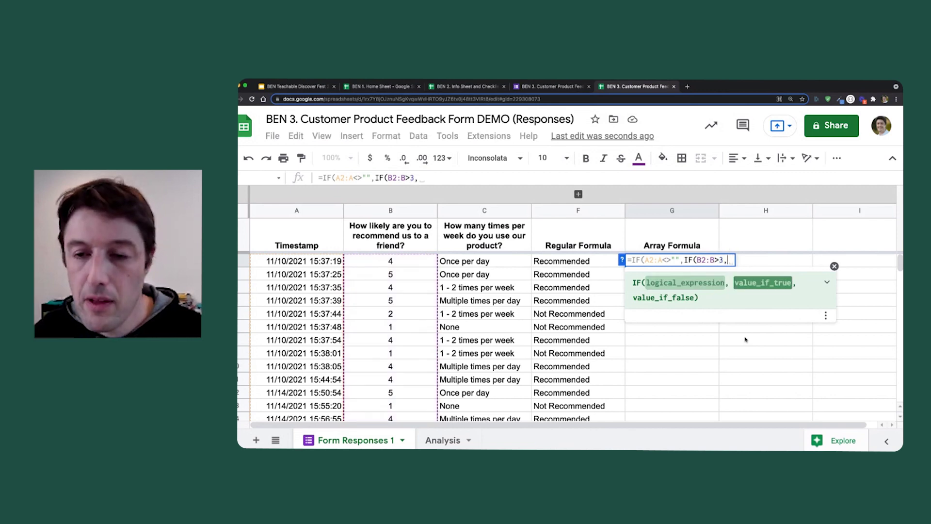
- Finish the nested IF with "Recommended" and "Not Recommended", then close the outer IF with an empty false value
text("REco)
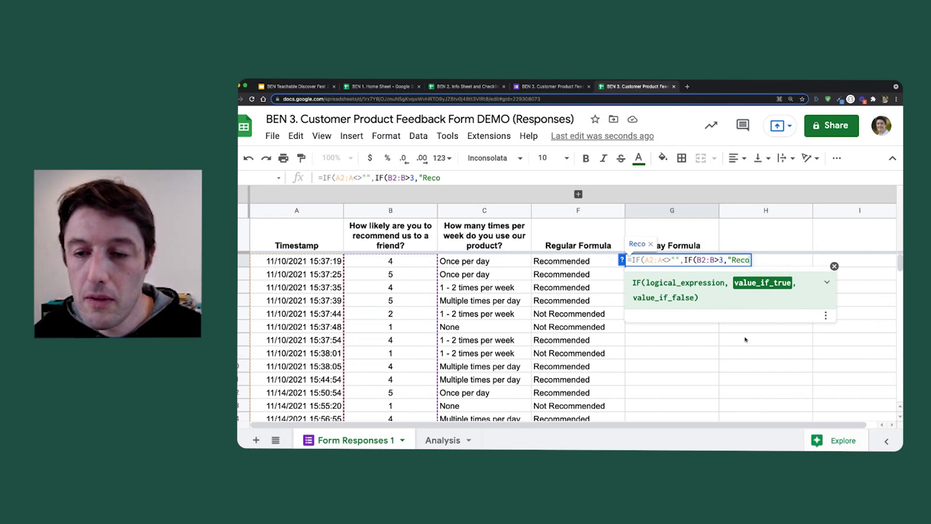
text(mmended)
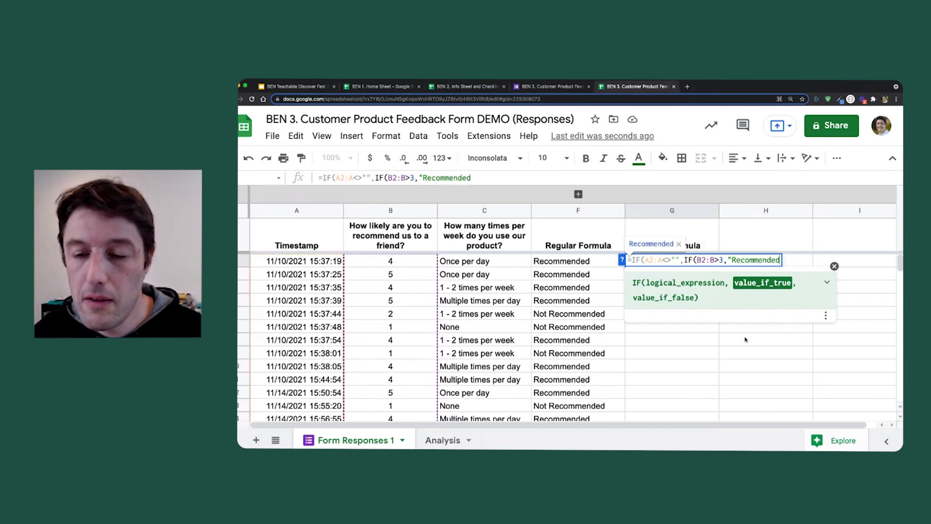
text(","Not)
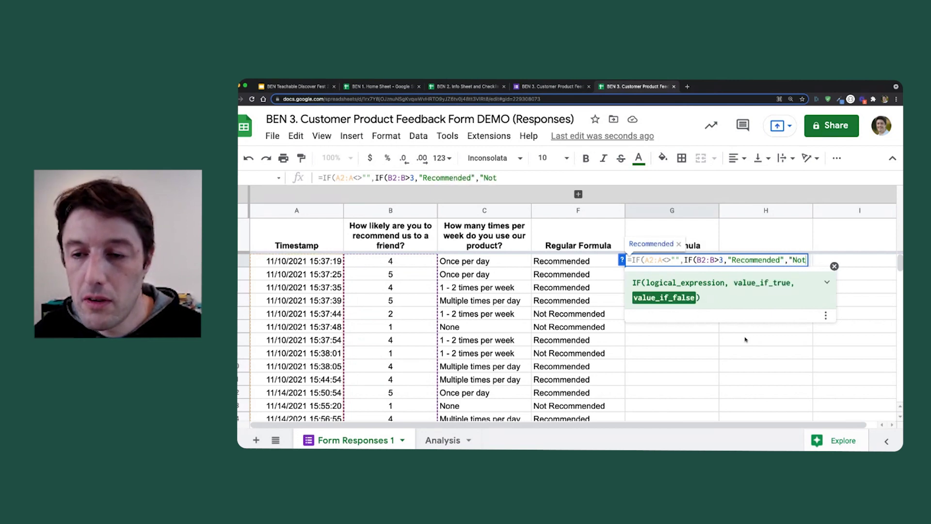
text( Recommended")
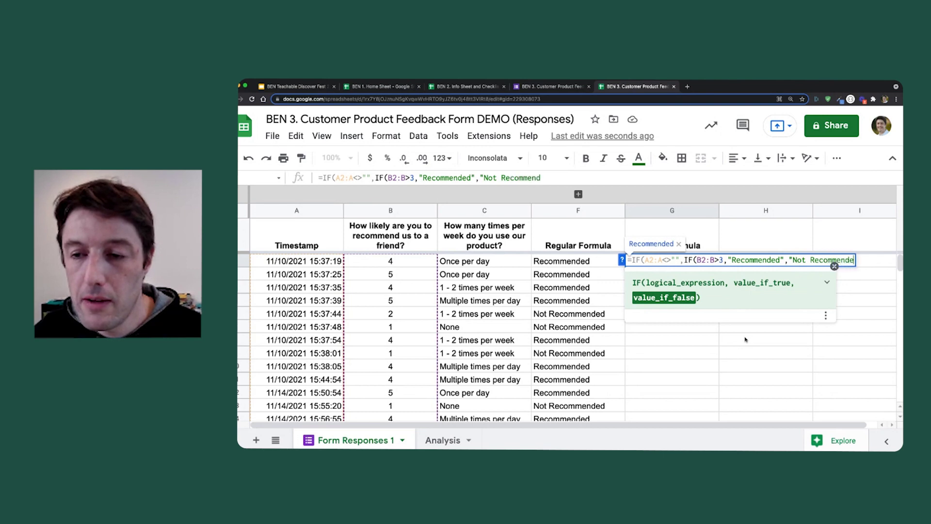
text())
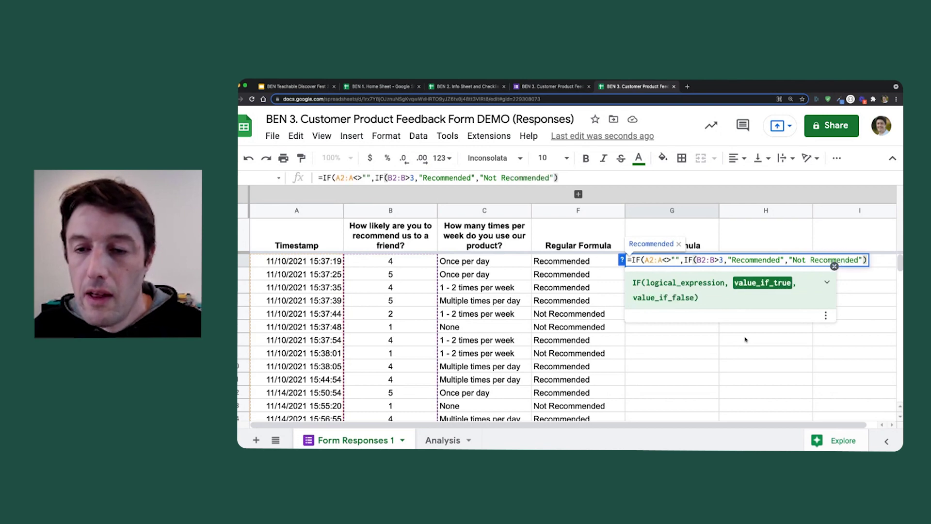
text(,)
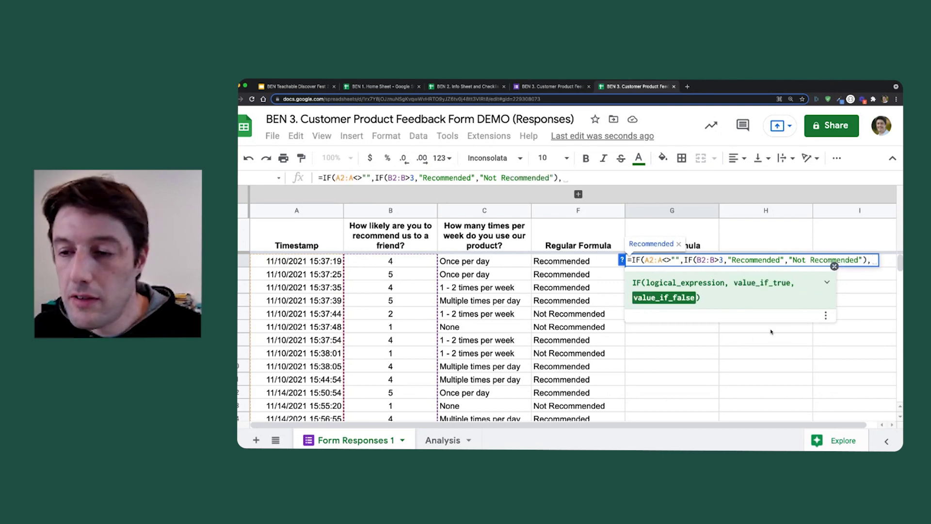
text())
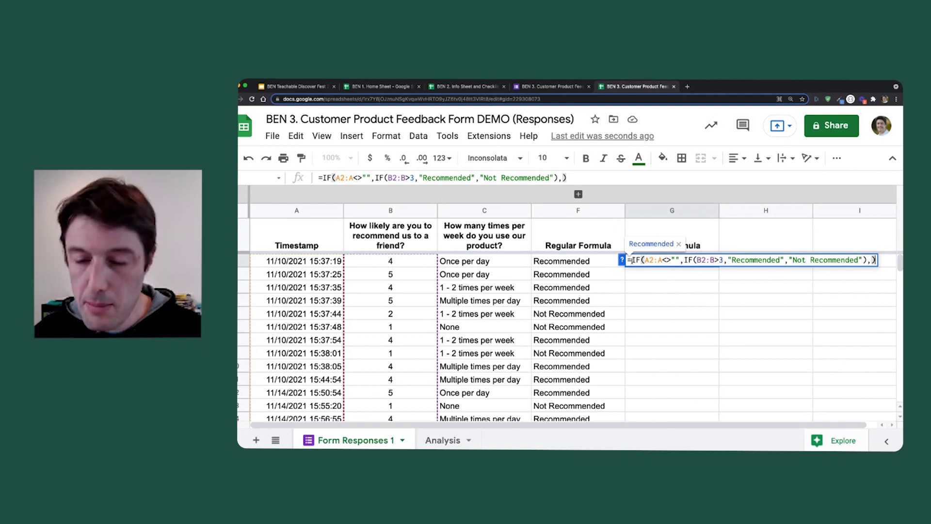
- Wrap the whole IF expression in G2 in ArrayFormula and enter it
key(ctrl+shift+Return)
drag(690, 260, 631, 261)
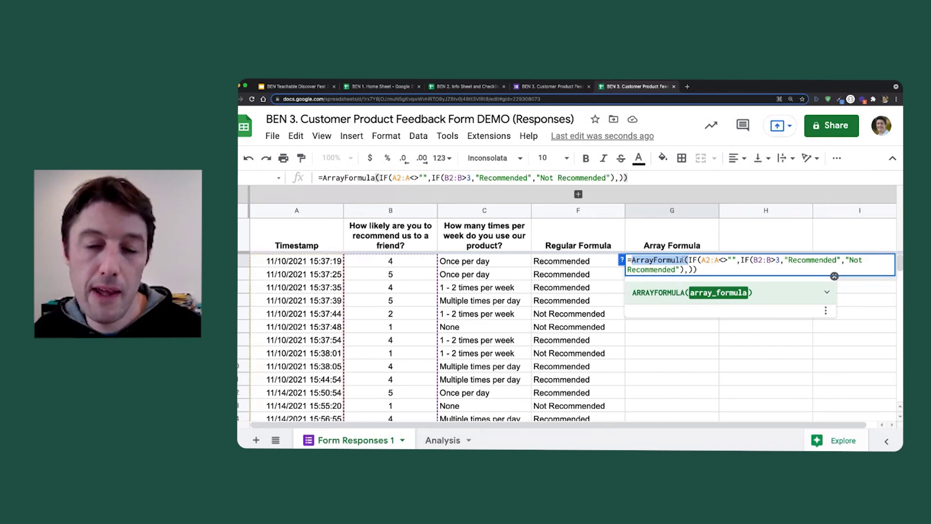
click(697, 268)
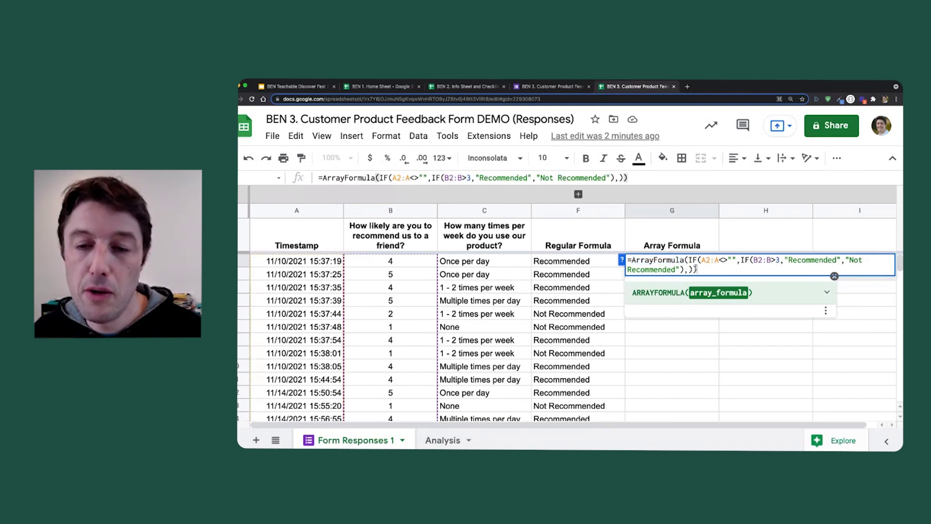
drag(690, 260, 690, 268)
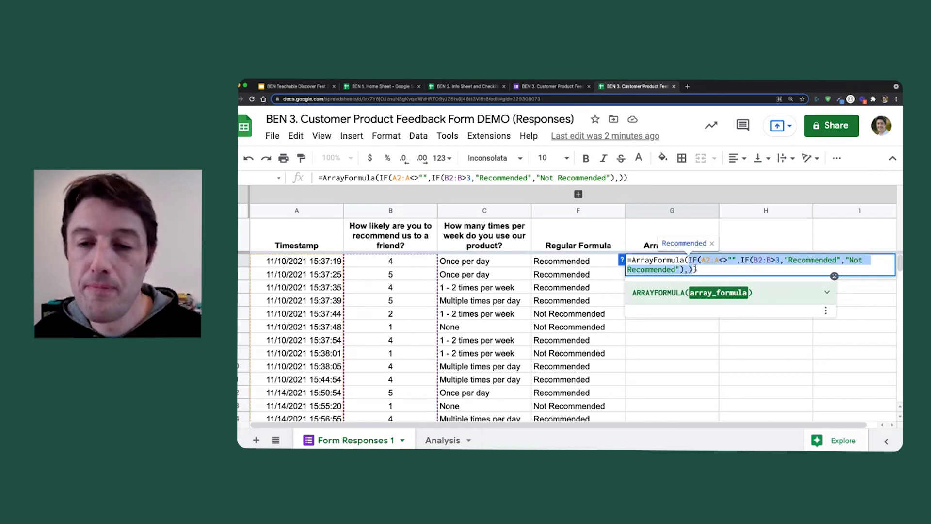
click(697, 269)
key(Return)
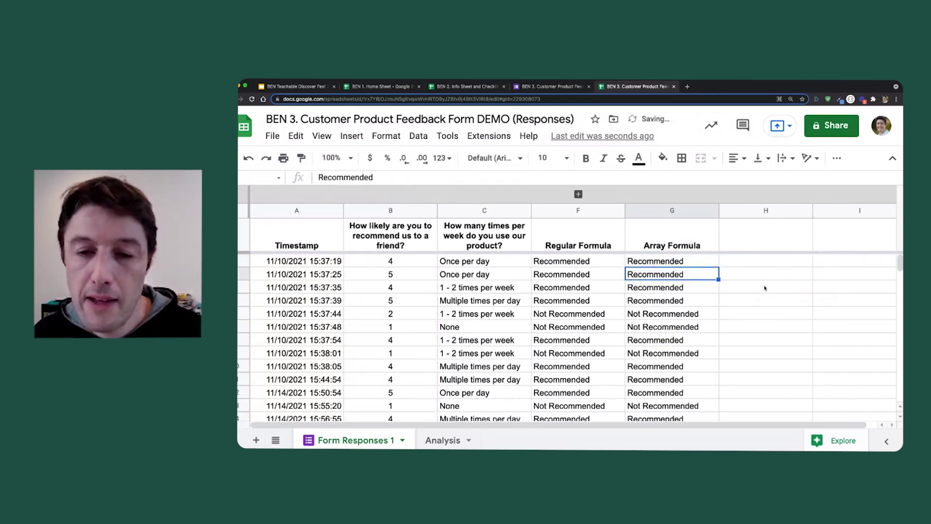
- Check the Array Formula column down to the last response row and the empty rows beneath it
scroll(793, 282, down, 5)
scroll(669, 329, up, 5)
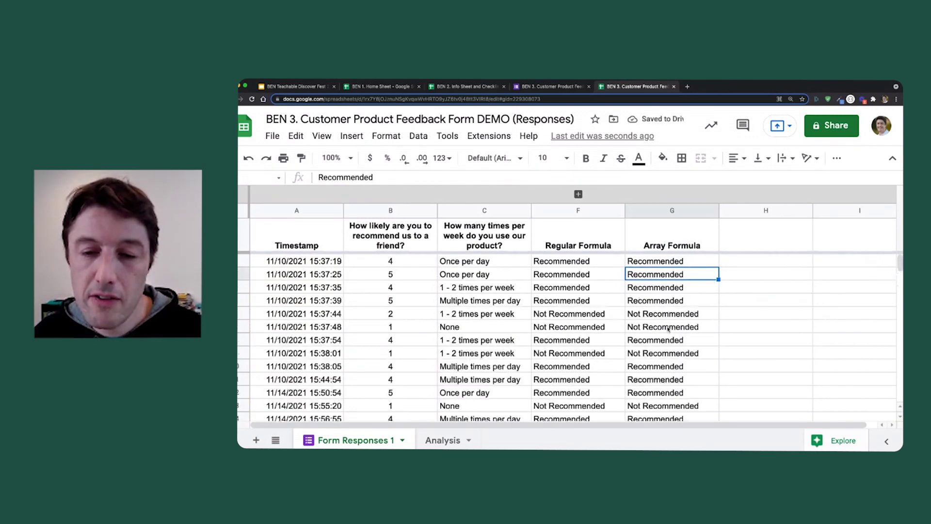
scroll(668, 328, down, 5)
drag(669, 292, 669, 354)
scroll(706, 322, up, 5)
scroll(635, 297, down, 4)
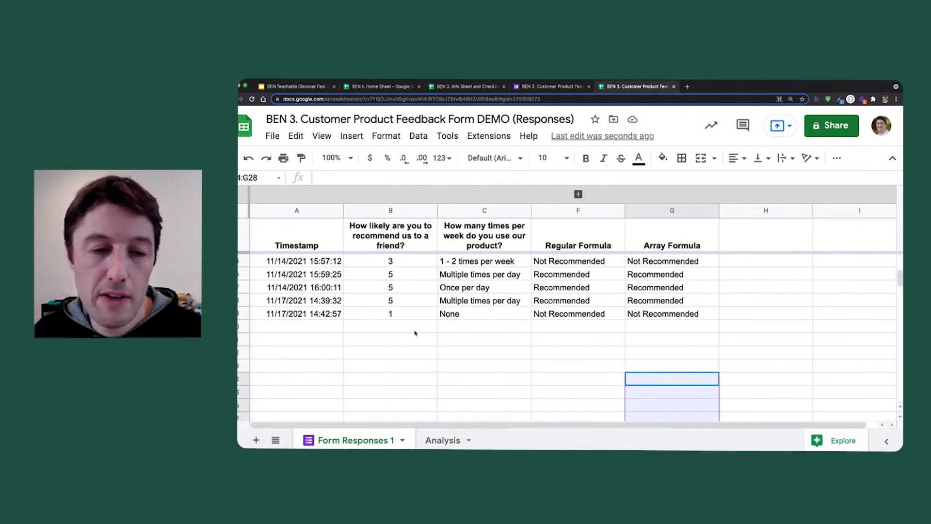
click(339, 327)
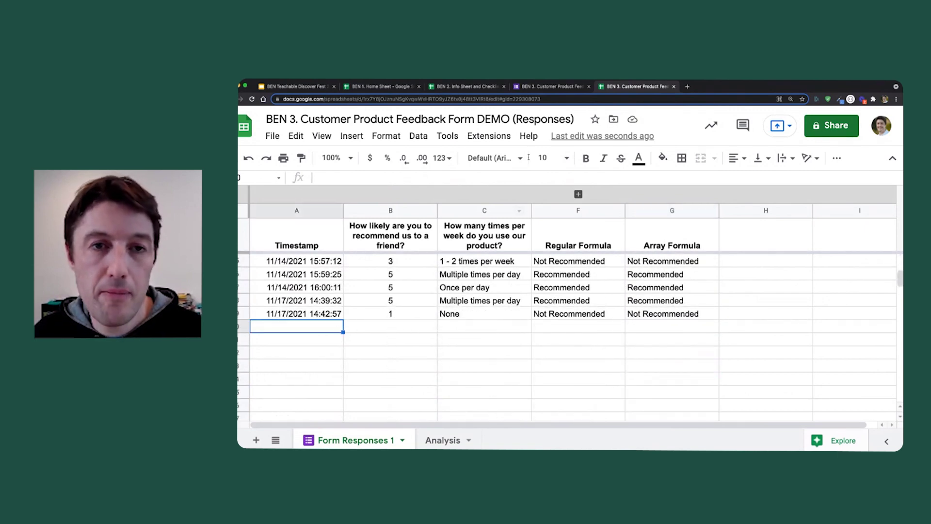
- Switch to the customer feedback form and submit another response with recommendation rating 5 and product use Multiple times per day
click(561, 87)
click(454, 338)
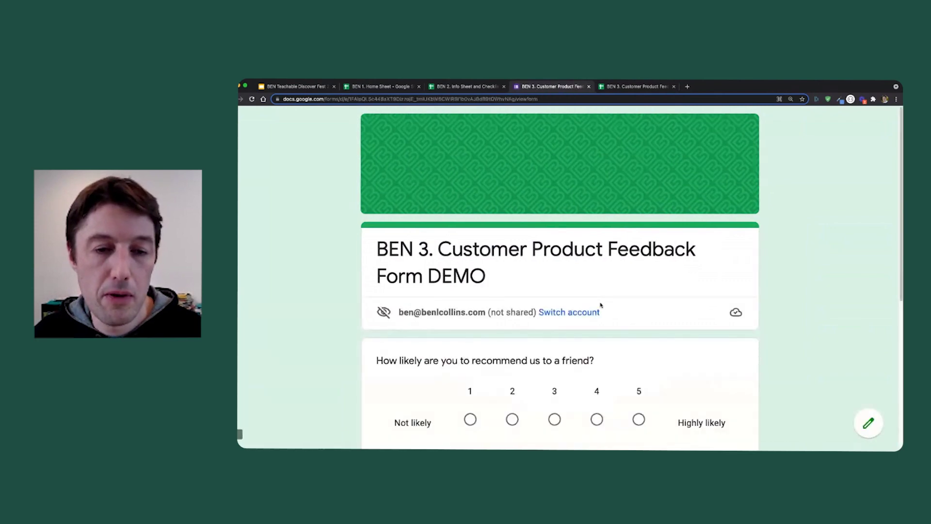
scroll(669, 266, down, 3)
click(638, 326)
scroll(668, 293, down, 4)
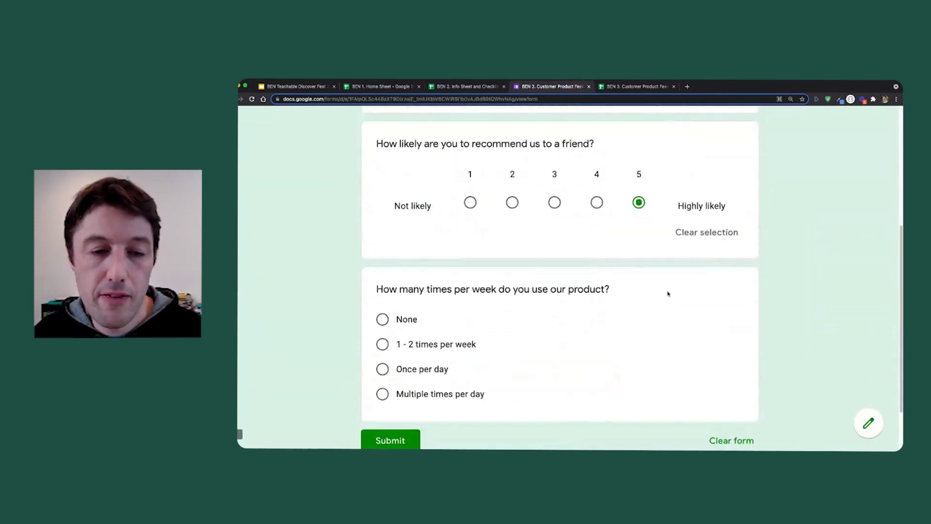
click(382, 324)
click(391, 391)
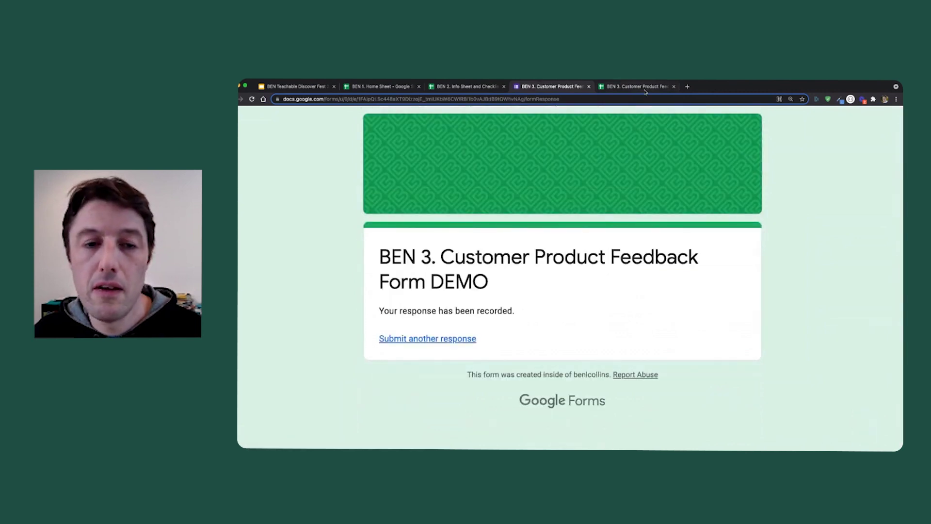
- Return to the responses spreadsheet and compare the Regular Formula and Array Formula cells in the newest response row
click(645, 87)
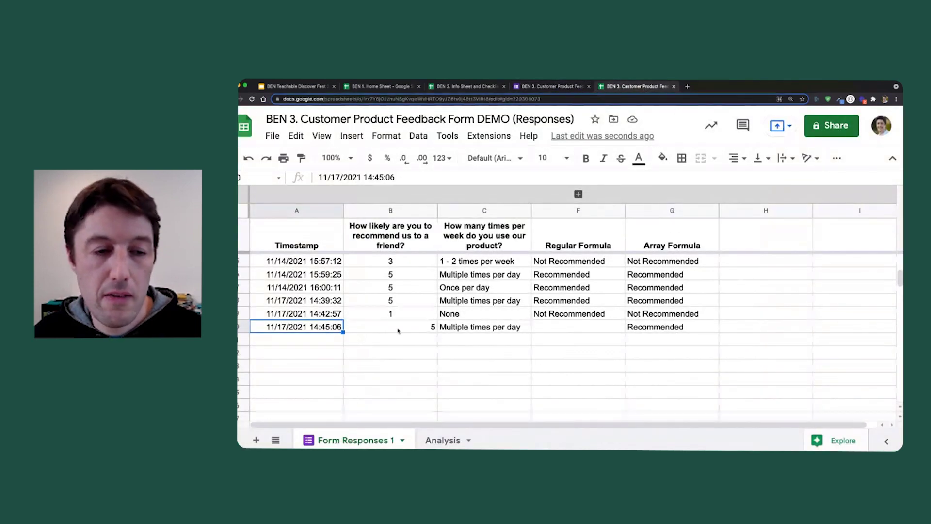
drag(273, 327, 641, 328)
click(585, 328)
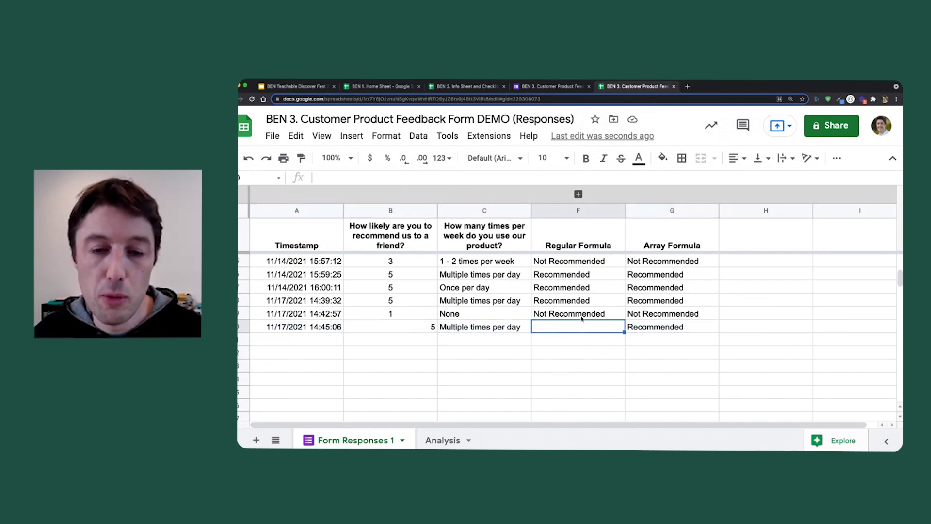
- Enter a test rating of 5 in B21, B22 and B23, directly below the newest response
click(679, 326)
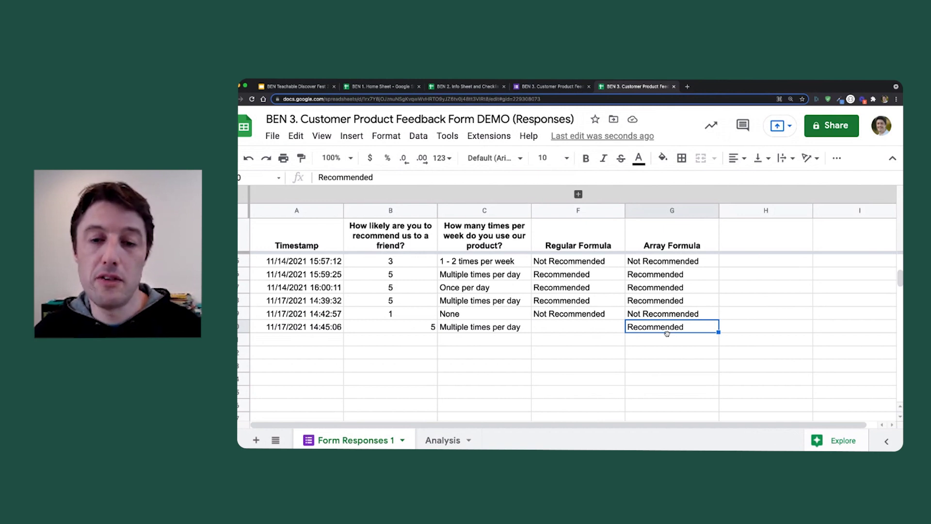
click(396, 339)
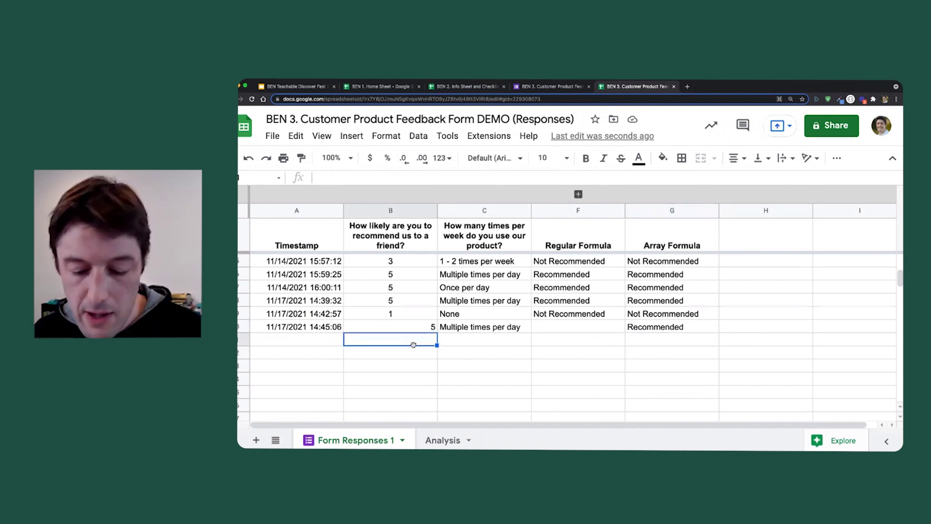
text(5)
key(Return)
text(5)
key(Return)
text(5)
- Copy the newest response's timestamp from A20 into A21, A22 and A23 beside the test ratings
key(Up)
key(Up)
key(Up)
key(Left)
key(ctrl+c)
key(Down)
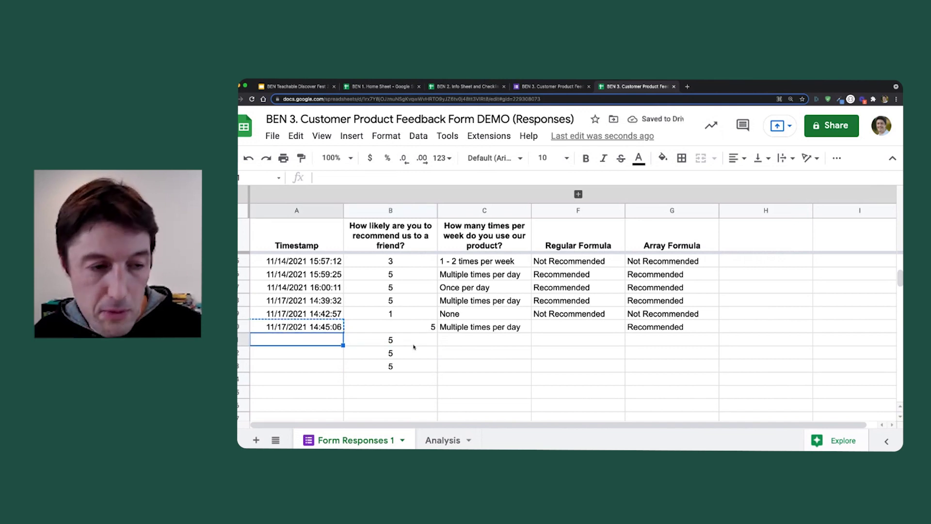
key(ctrl+v)
key(Down)
key(ctrl+v)
key(Down)
key(ctrl+v)
- Clear the three test rows in A21:G23 below the last real response
key(Up)
key(Up)
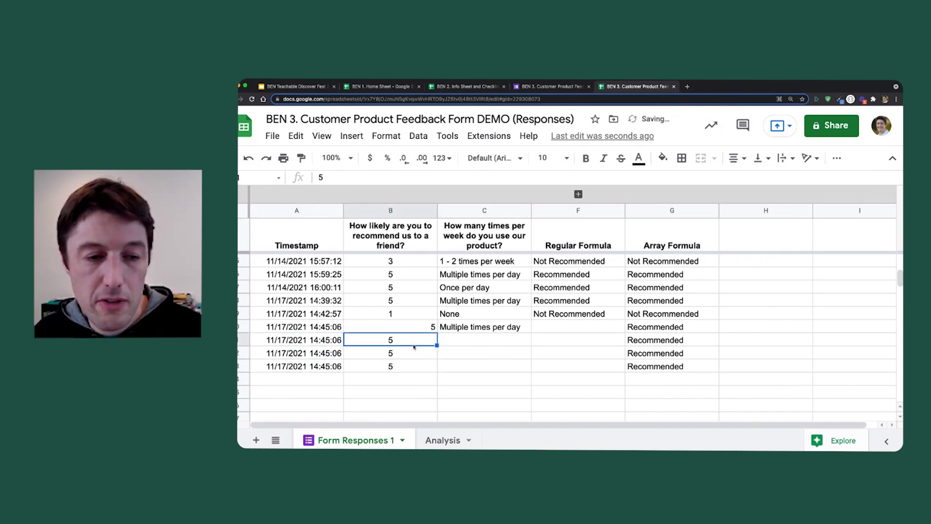
key(ctrl+shift+Right)
key(ctrl+shift+Right)
key(shift+Down)
key(shift+Down)
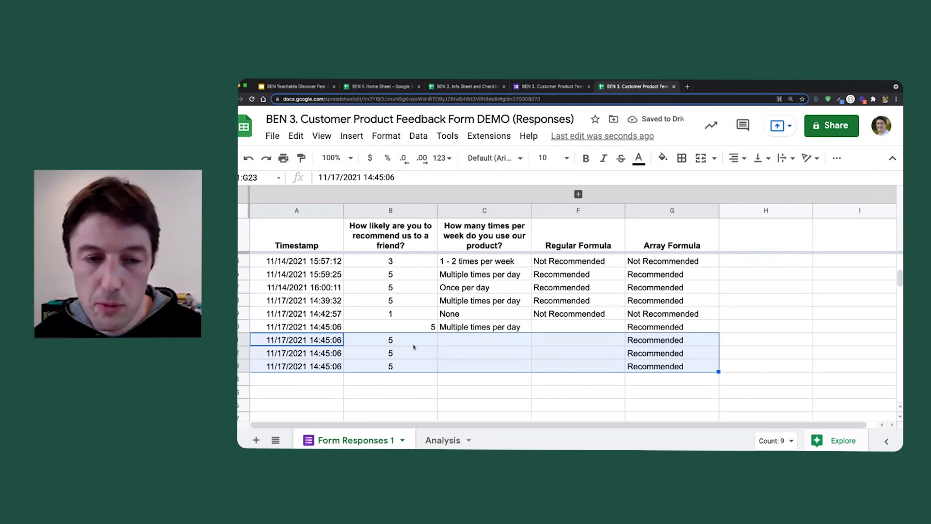
key(Delete)
click(657, 313)
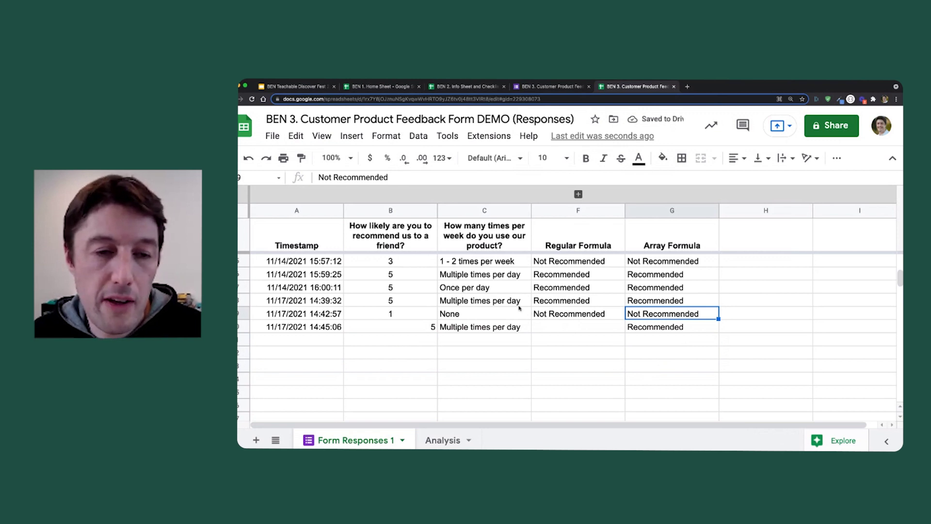
- Create a pivot table on a new sheet from the response data 'Form Responses 1'!A1:G20
click(421, 266)
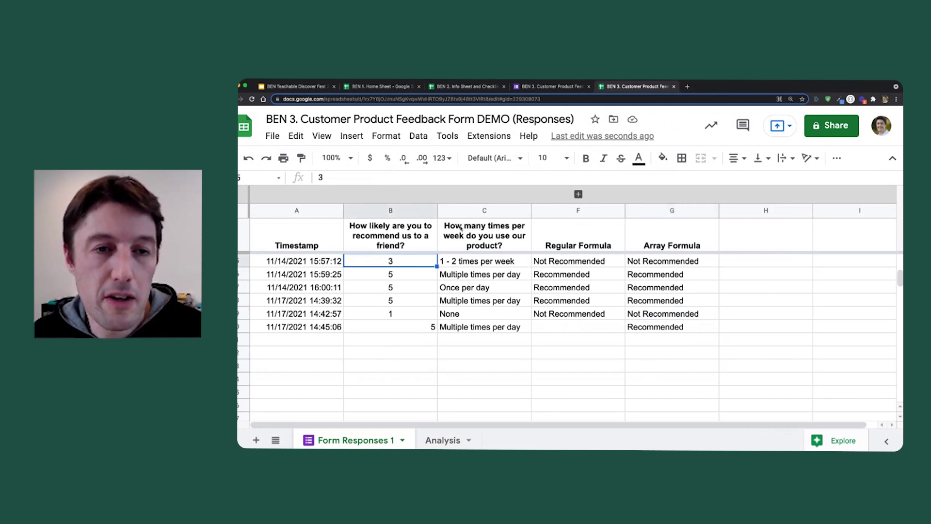
click(355, 137)
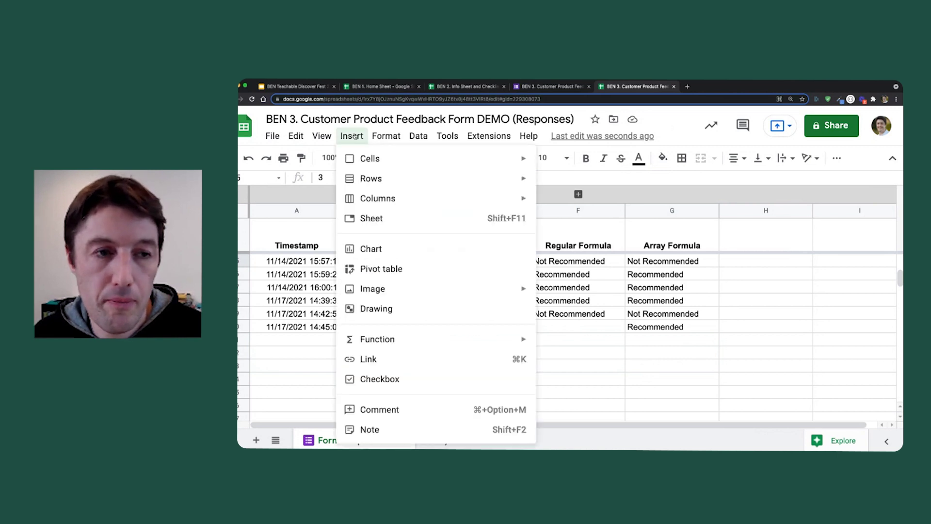
click(356, 137)
click(355, 137)
mouse_move(386, 137)
mouse_move(352, 137)
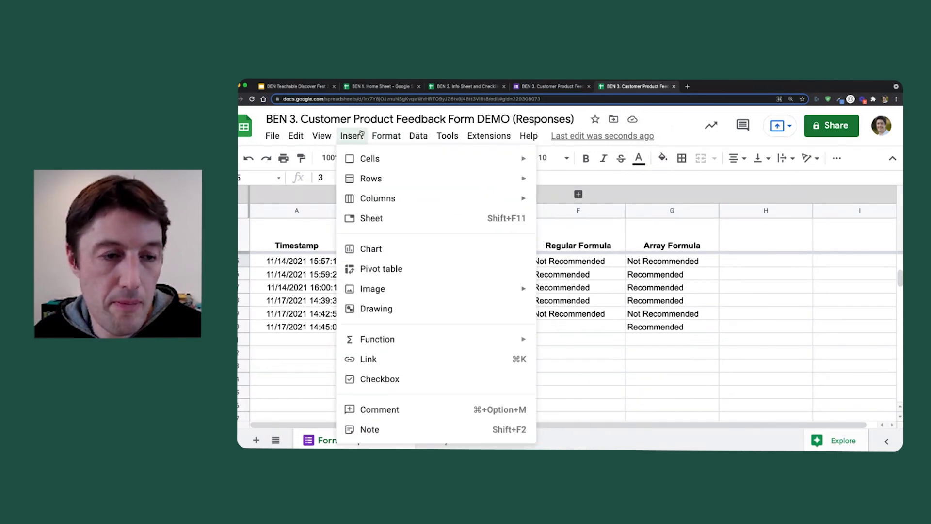
click(410, 271)
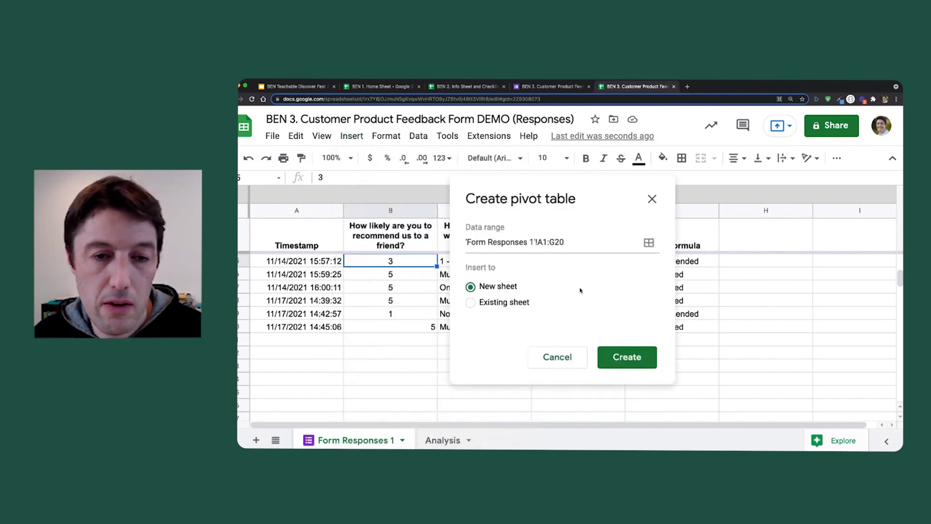
click(606, 350)
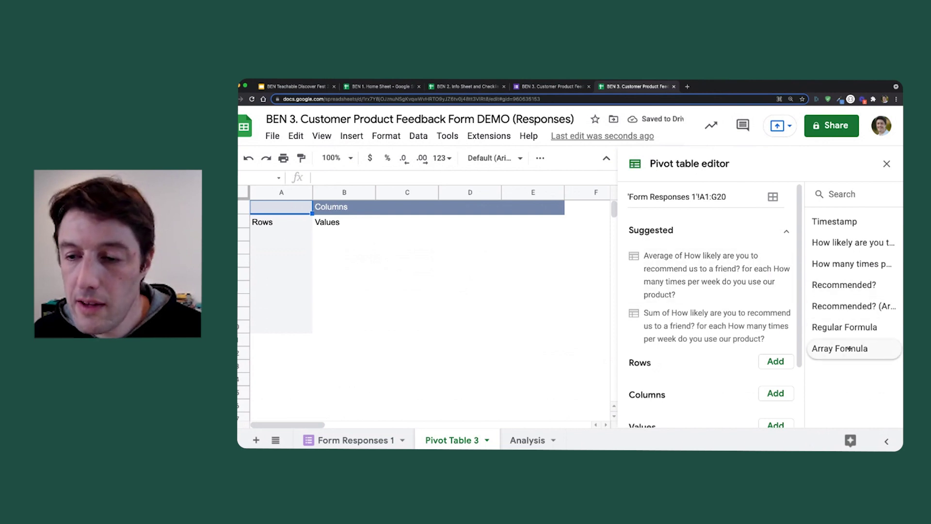
- Set up the pivot table with Array Formula as rows and Timestamp as values summarized by COUNTA
drag(846, 348, 667, 381)
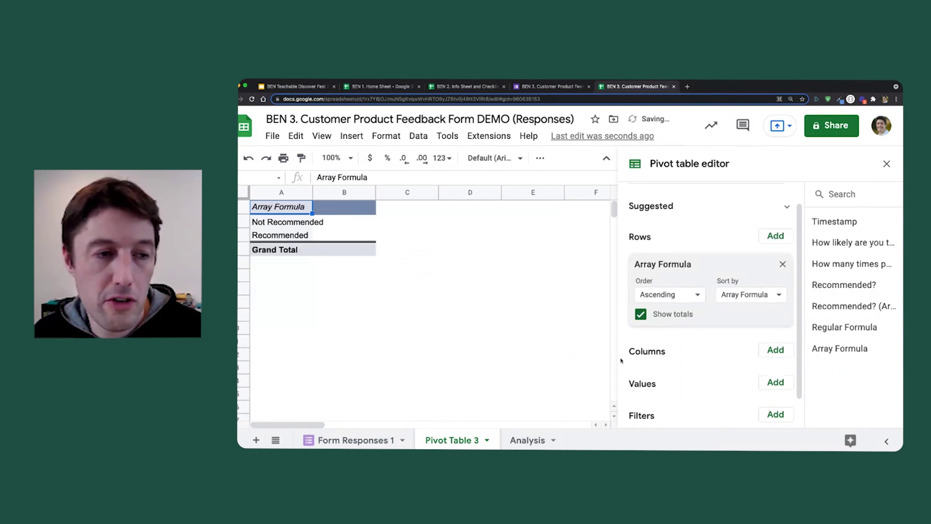
drag(291, 223, 291, 236)
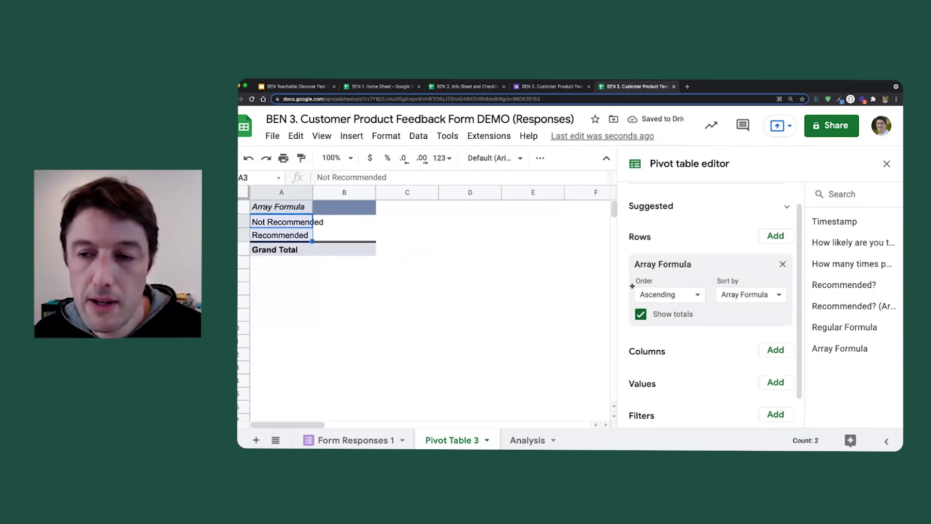
drag(853, 222, 694, 408)
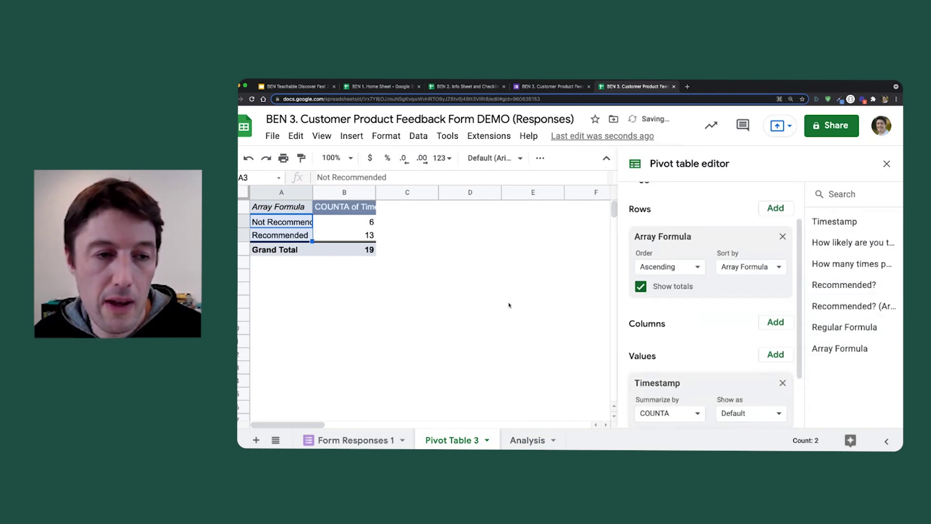
scroll(721, 364, down, 2)
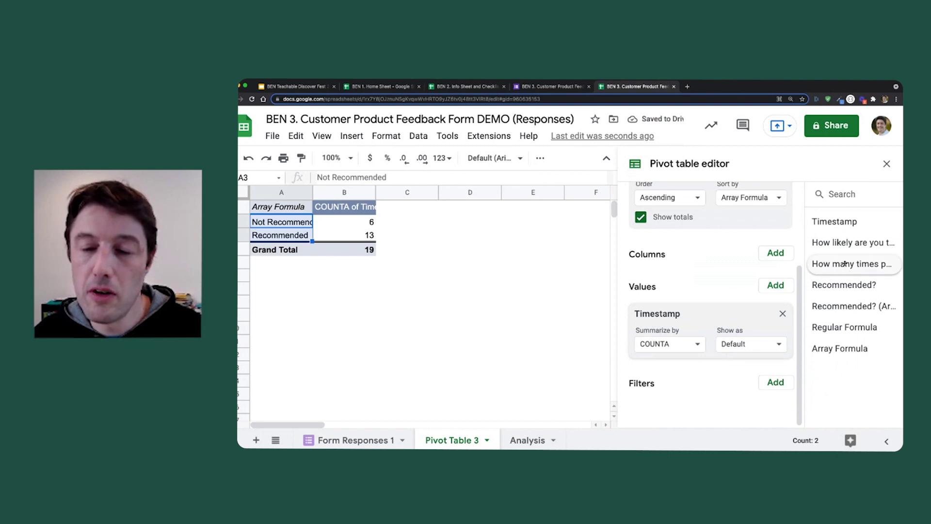
click(346, 236)
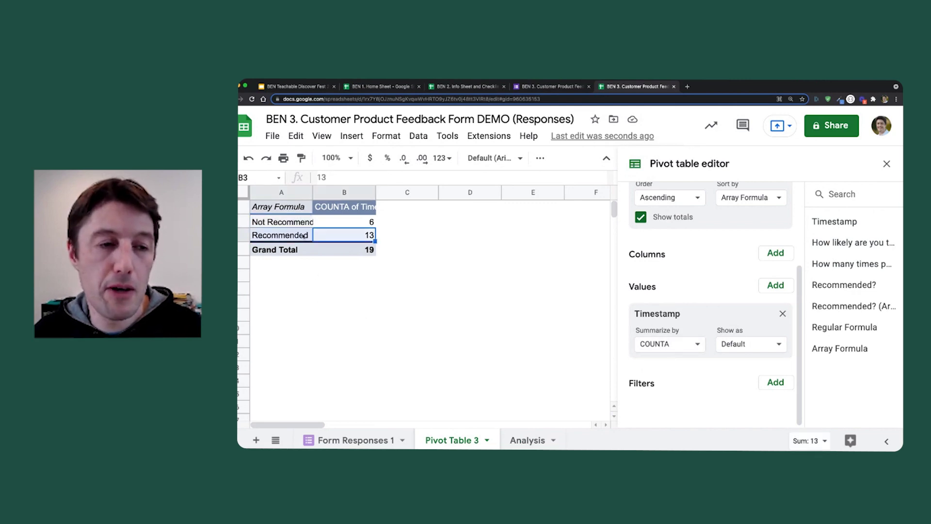
- On the Form Responses 1 sheet, centre-align the newest response's rating in B20
click(413, 441)
scroll(414, 314, up, 2)
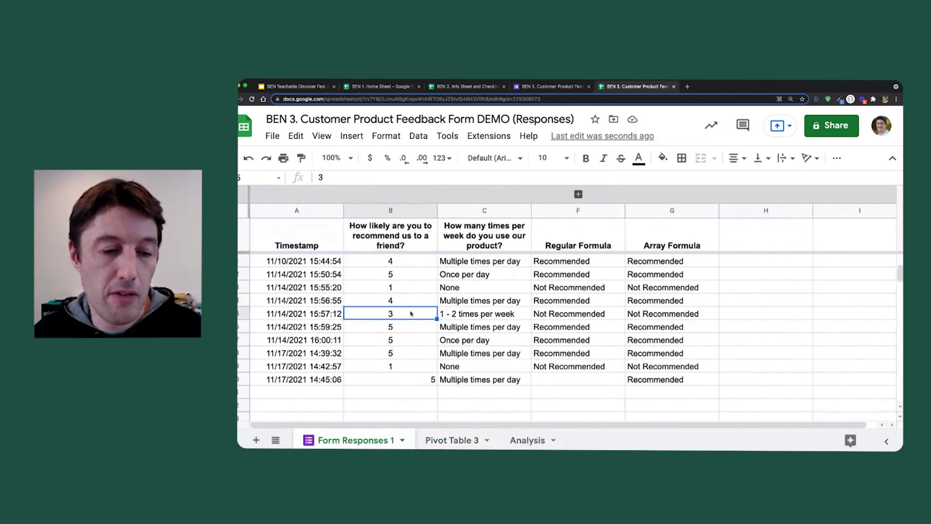
click(405, 382)
key(ctrl+shift+e)
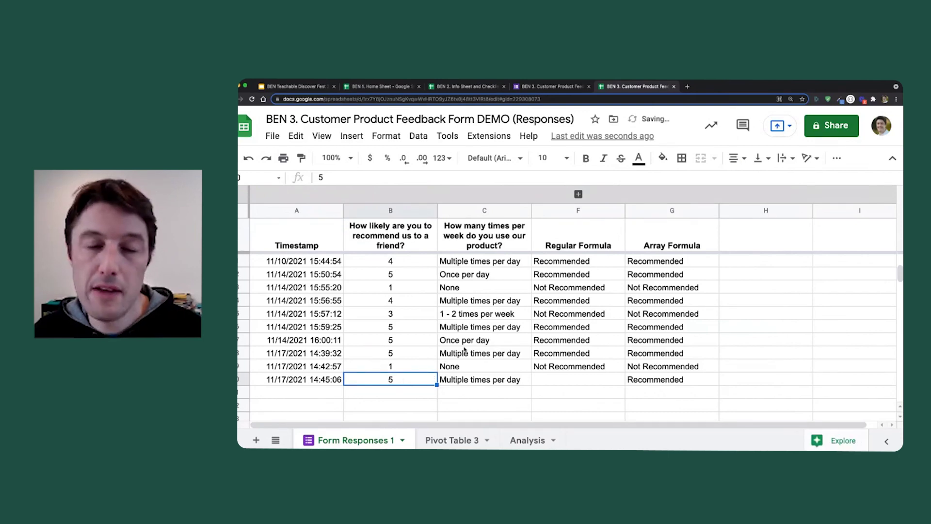
- On the Pivot Table 3 sheet, select A2:B3 and turn off totals for the Array Formula rows
click(451, 440)
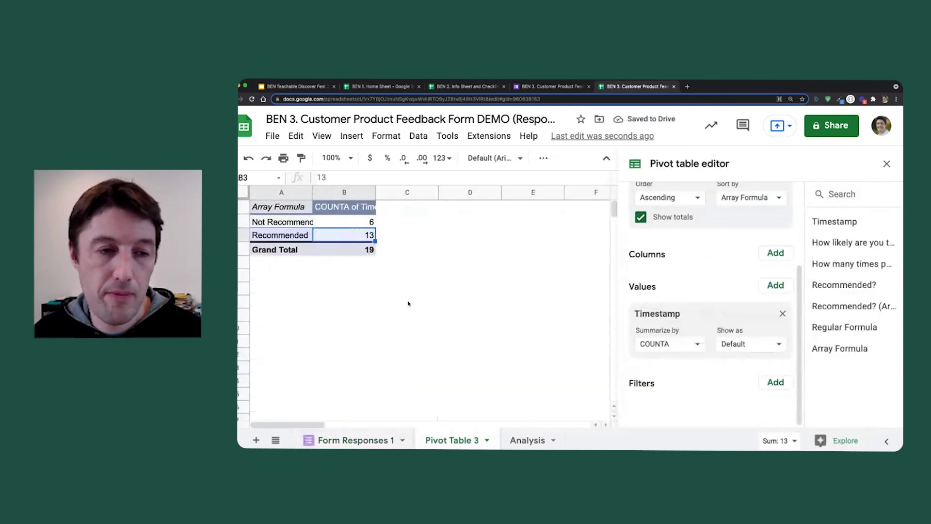
click(305, 223)
drag(305, 223, 371, 238)
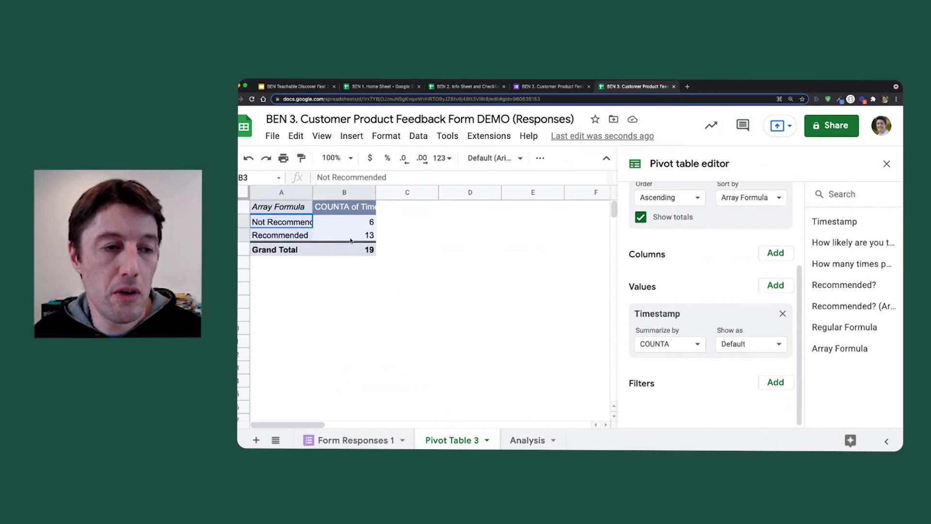
drag(314, 222, 343, 236)
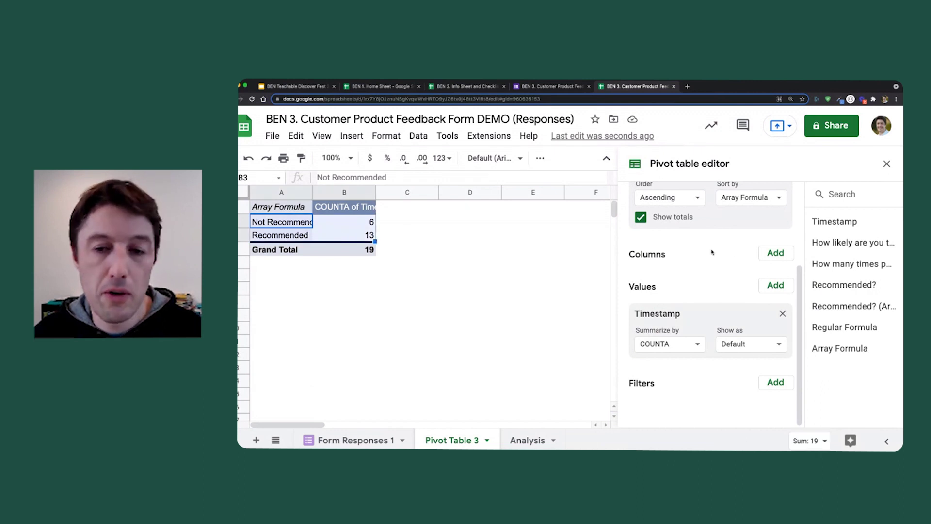
click(641, 218)
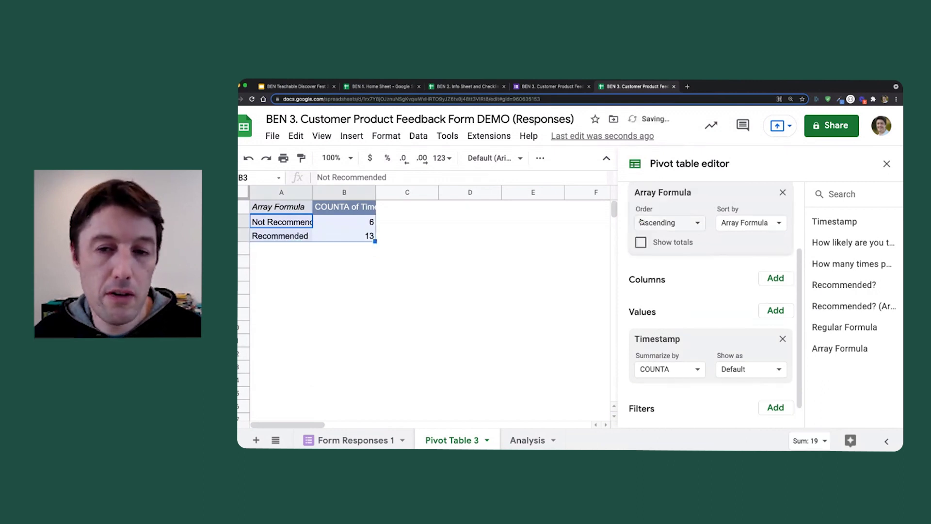
- Insert a pie chart of A2:B3, place it beside the pivot table starting at column C, and close the side editors
click(352, 136)
click(389, 247)
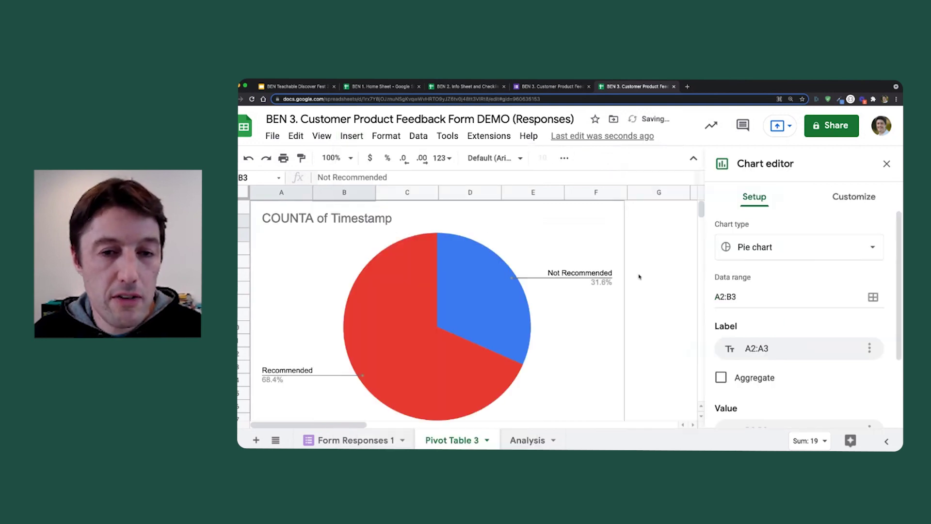
click(887, 163)
drag(529, 207, 658, 213)
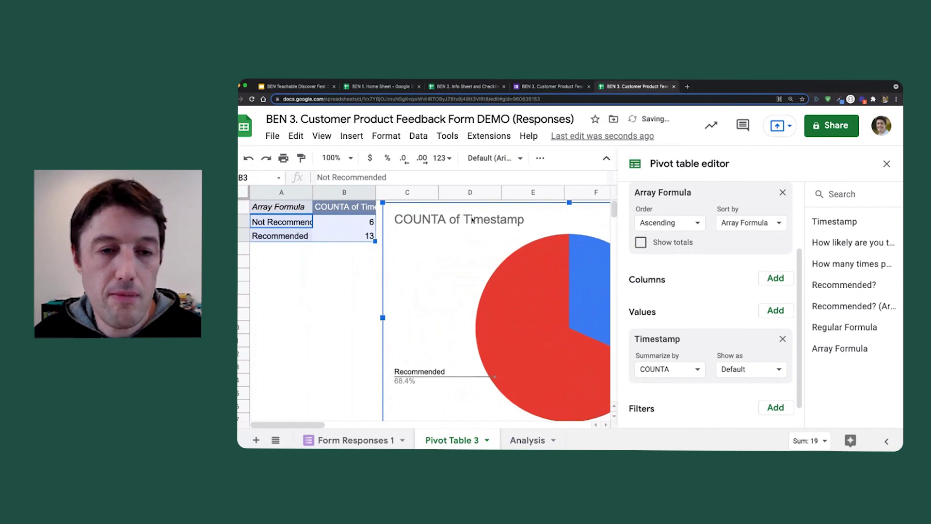
click(887, 164)
click(786, 234)
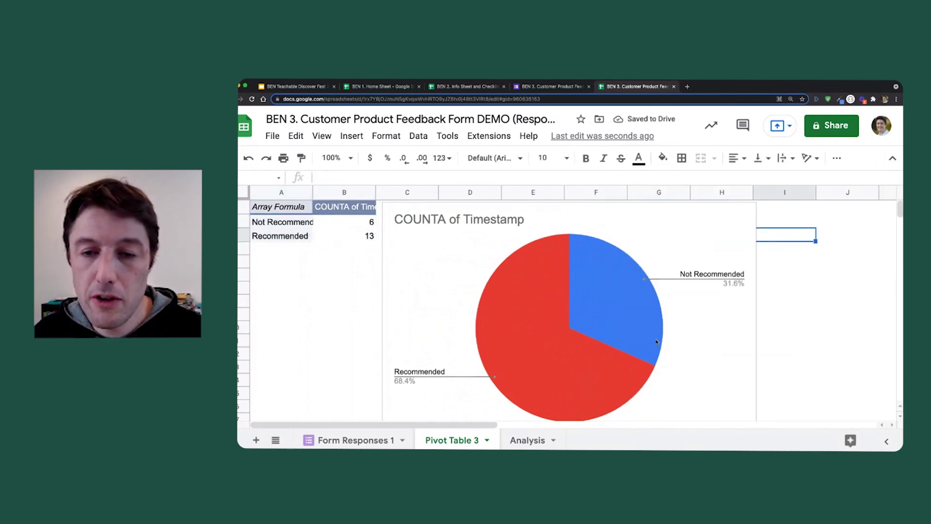
- Sort the pivot table's Array Formula rows by COUNTA of Timestamp in descending order
click(354, 222)
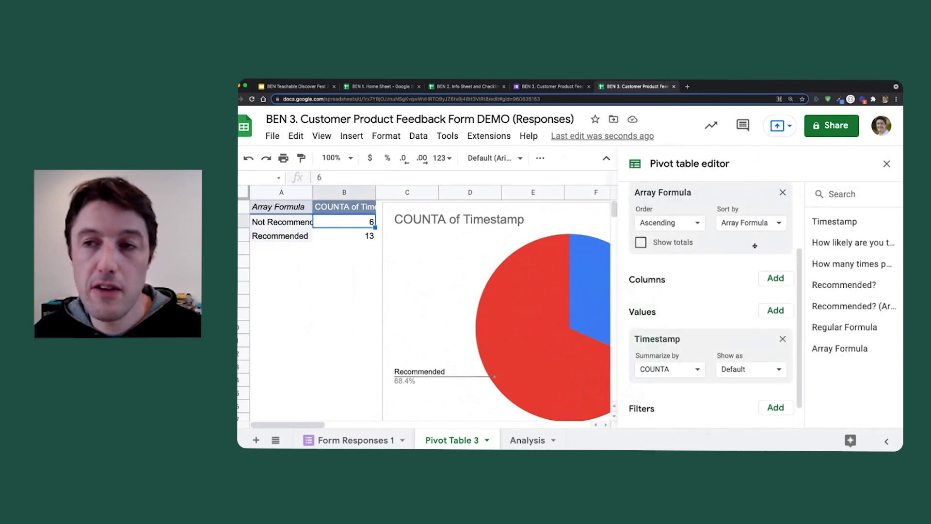
click(775, 224)
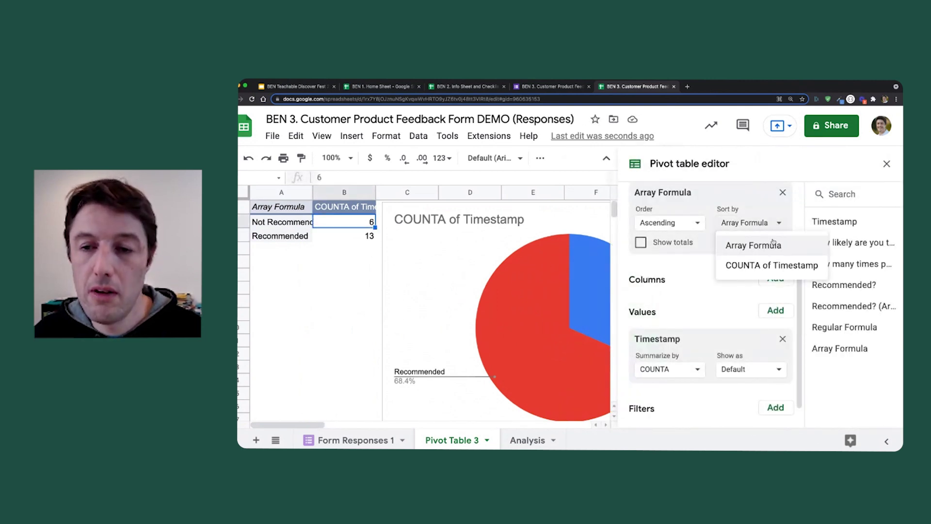
click(767, 265)
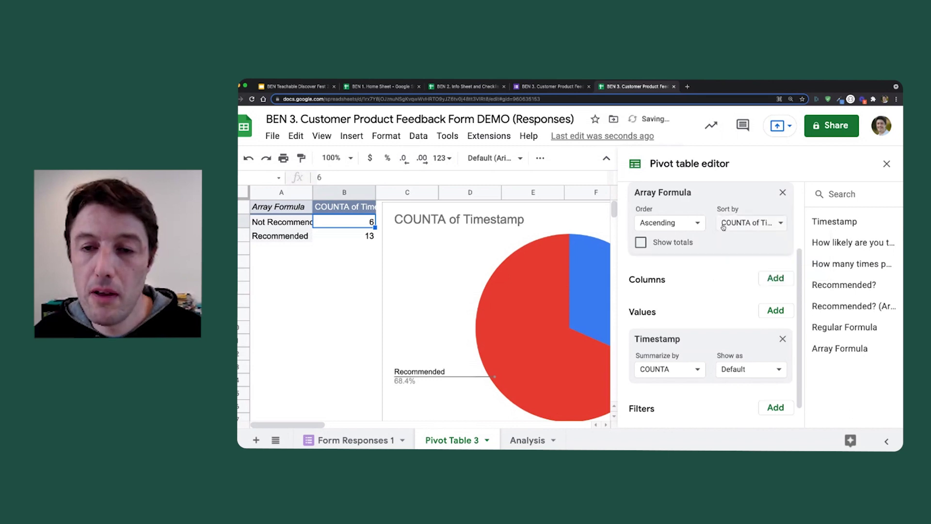
click(692, 224)
click(675, 266)
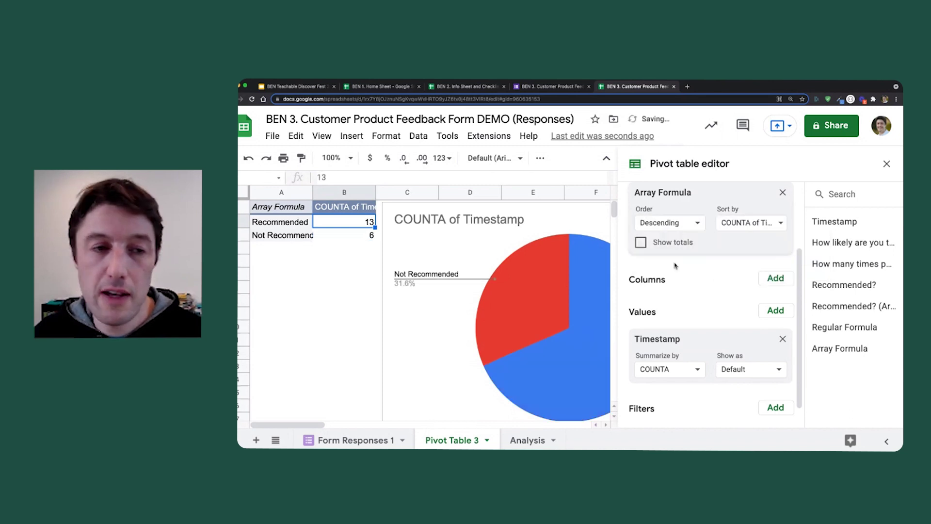
click(338, 260)
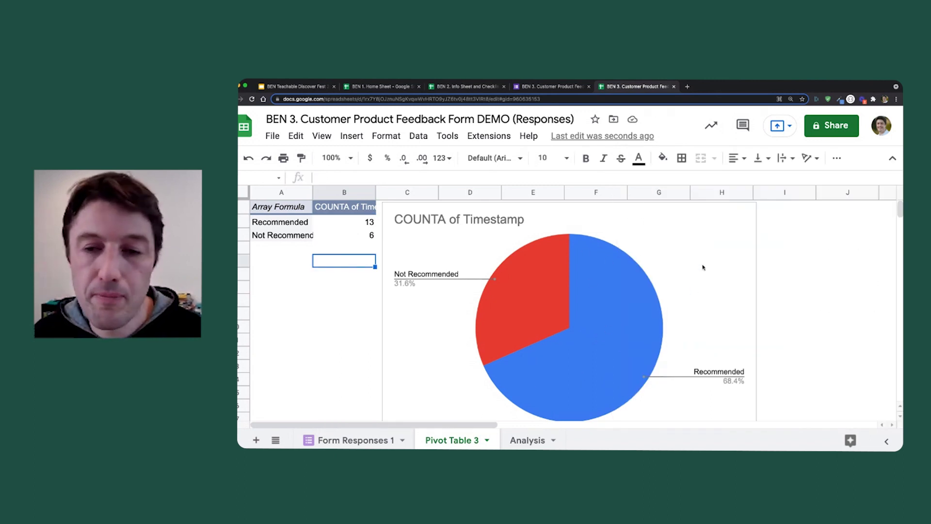
- Copy the pie chart and open the Add Charts slide in the BEN Teachable Discover Fest 2021 presentation in Google Slides, leaving its slideshow view
click(747, 212)
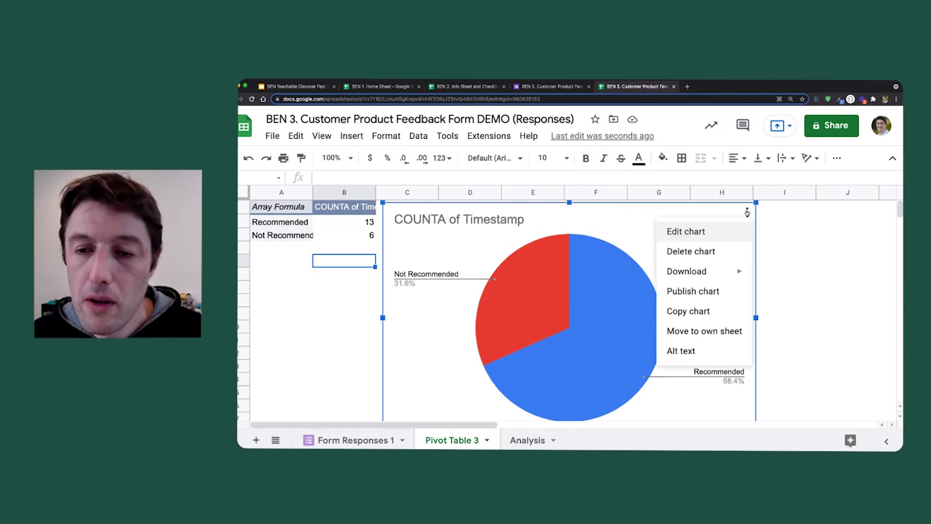
click(716, 313)
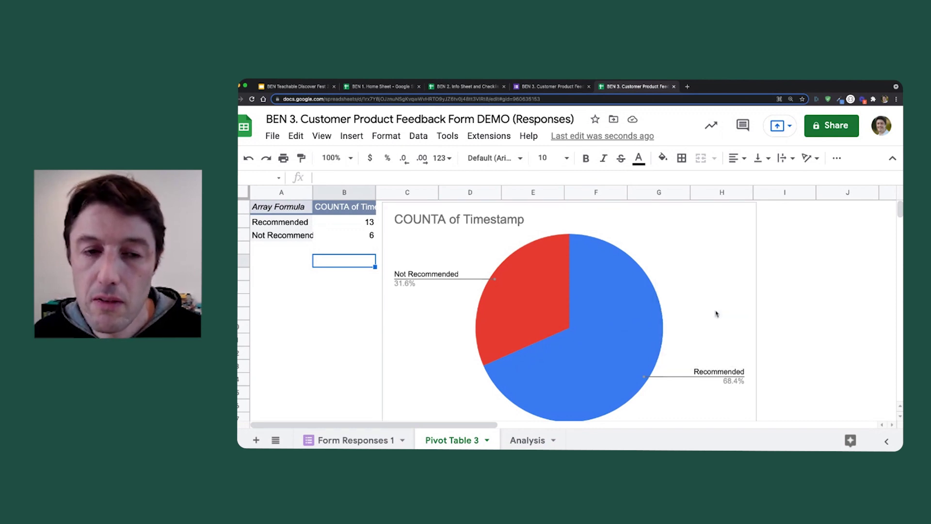
click(313, 87)
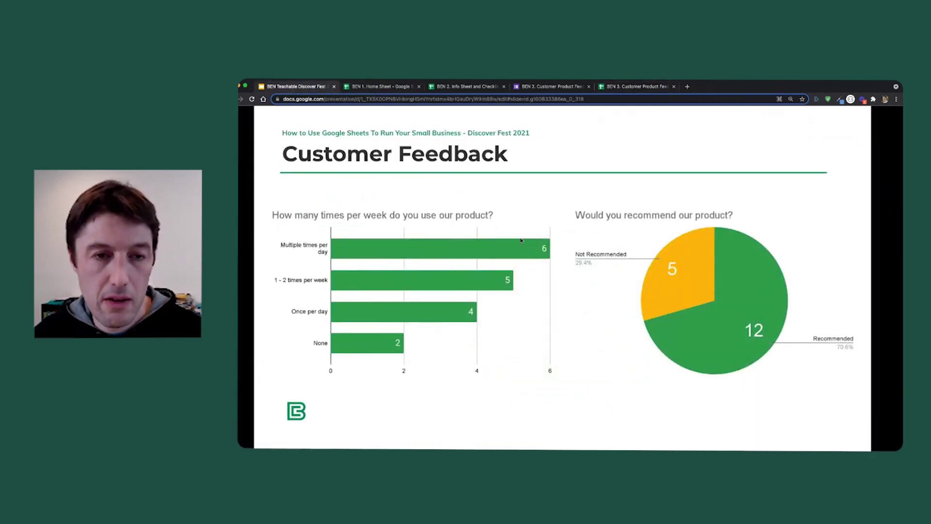
key(Escape)
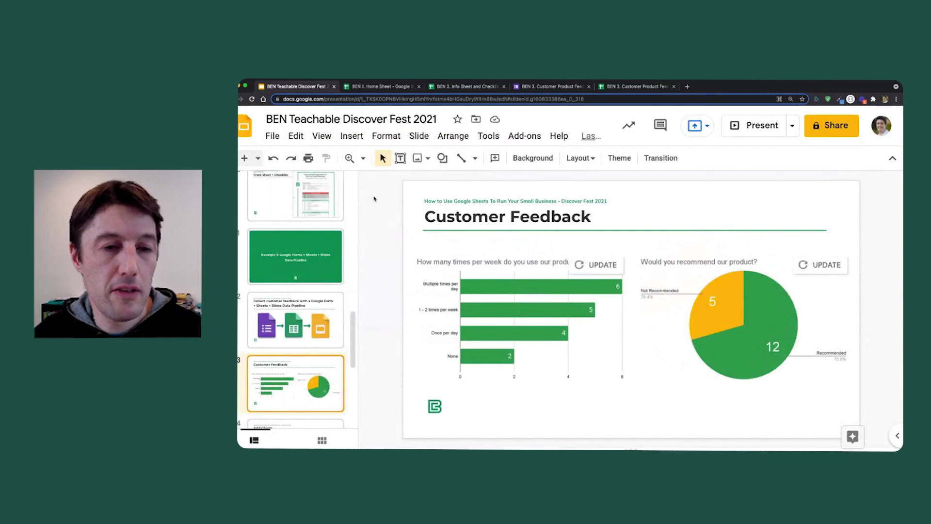
scroll(328, 285, down, 1)
scroll(328, 285, down, 3)
click(297, 348)
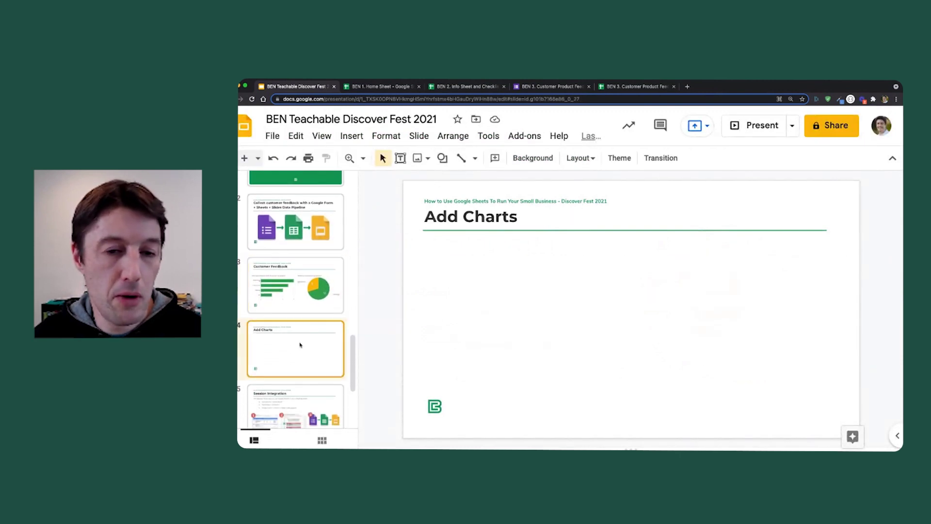
- Paste the pie chart onto the Add Charts slide linked to its spreadsheet and place it in the middle below the title
key(super+v)
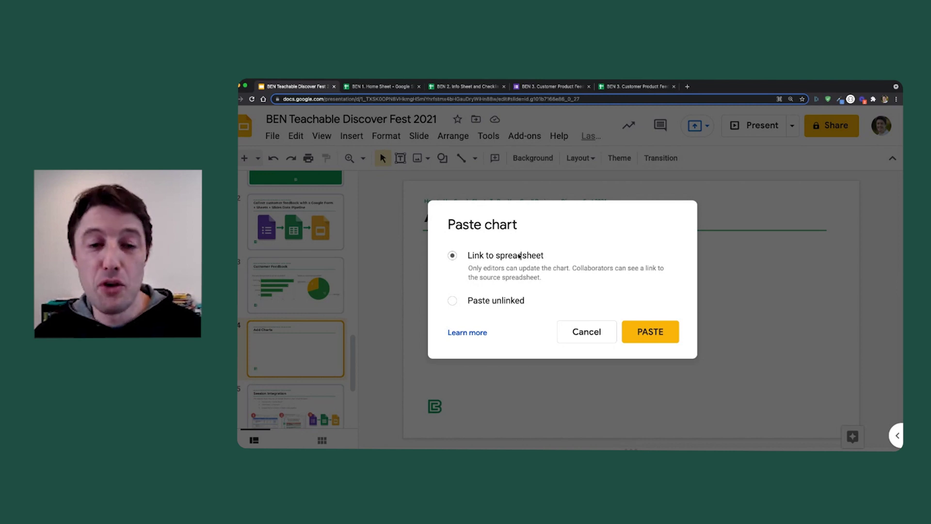
click(646, 329)
drag(728, 245, 614, 264)
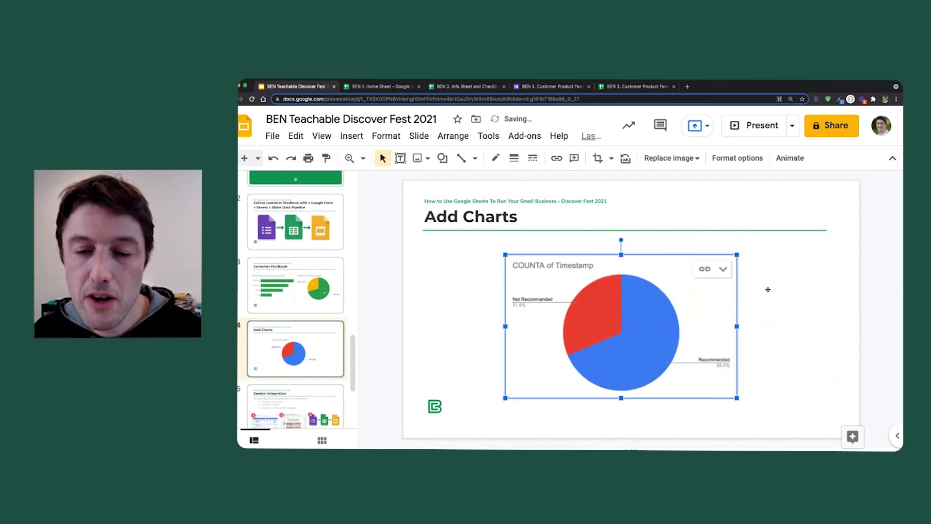
click(807, 287)
click(667, 269)
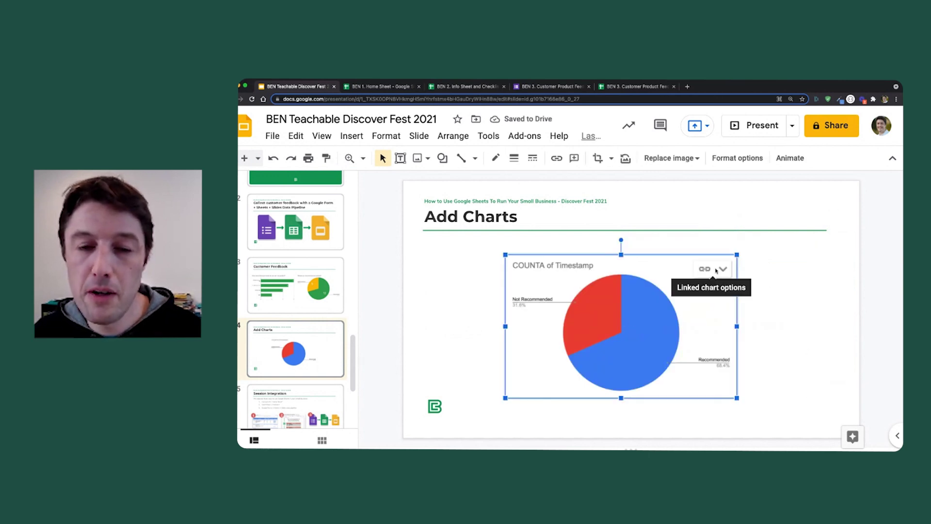
click(781, 268)
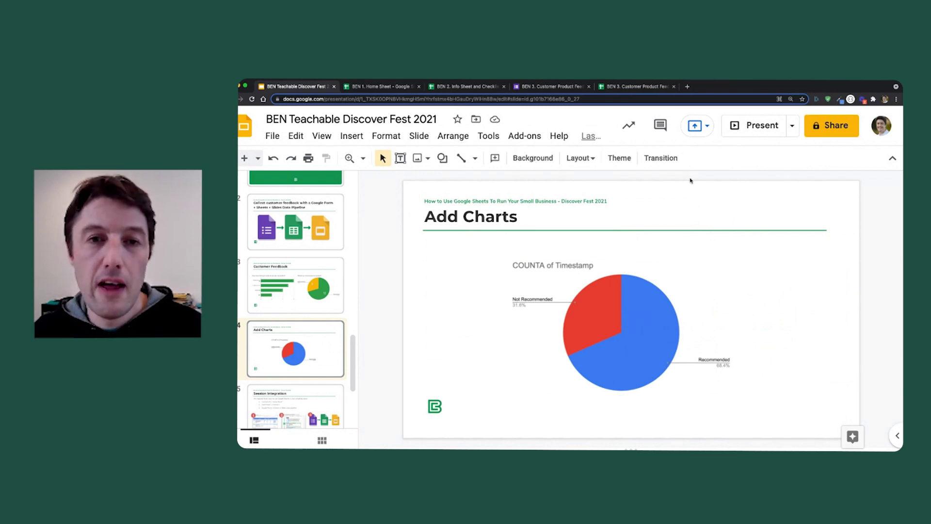
- Start another response in the Customer Product Feedback form and rate the likelihood of recommending to a friend as 5
click(535, 90)
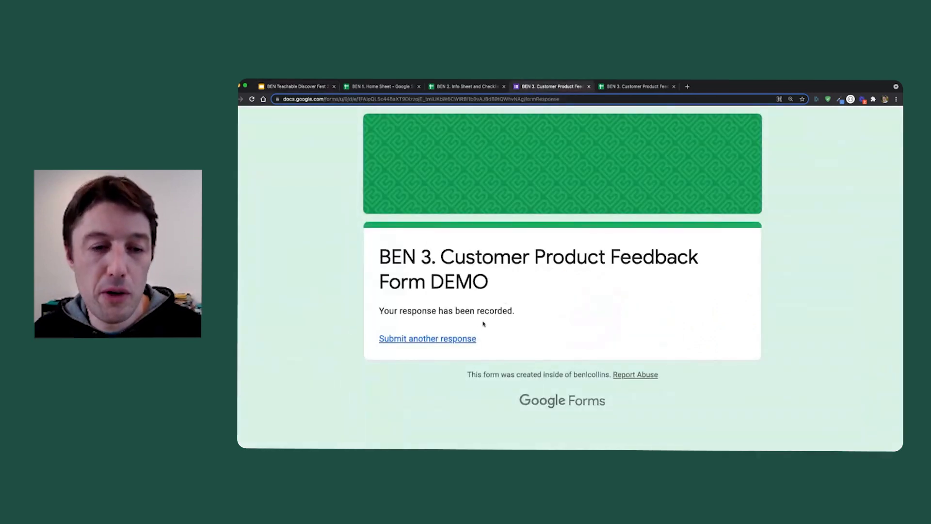
click(466, 338)
scroll(606, 243, down, 2)
scroll(606, 243, down, 1)
click(639, 272)
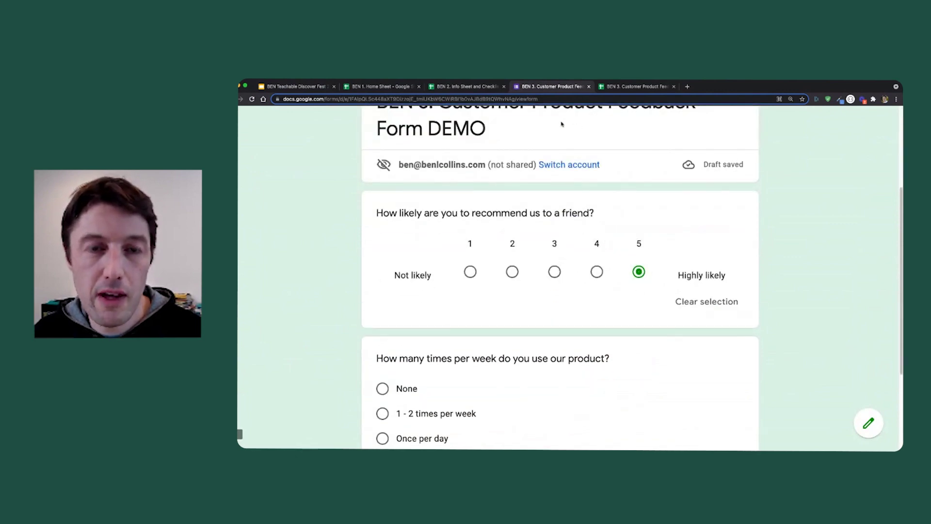
scroll(565, 123, up, 3)
click(298, 87)
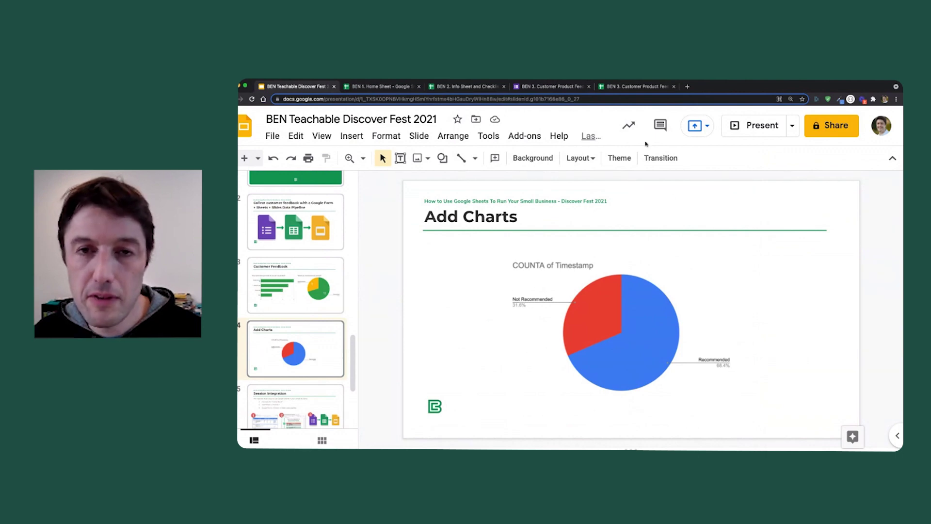
- Answer the weekly product use question in the feedback form with Multiple times per day and submit the response
click(554, 87)
scroll(677, 283, down, 3)
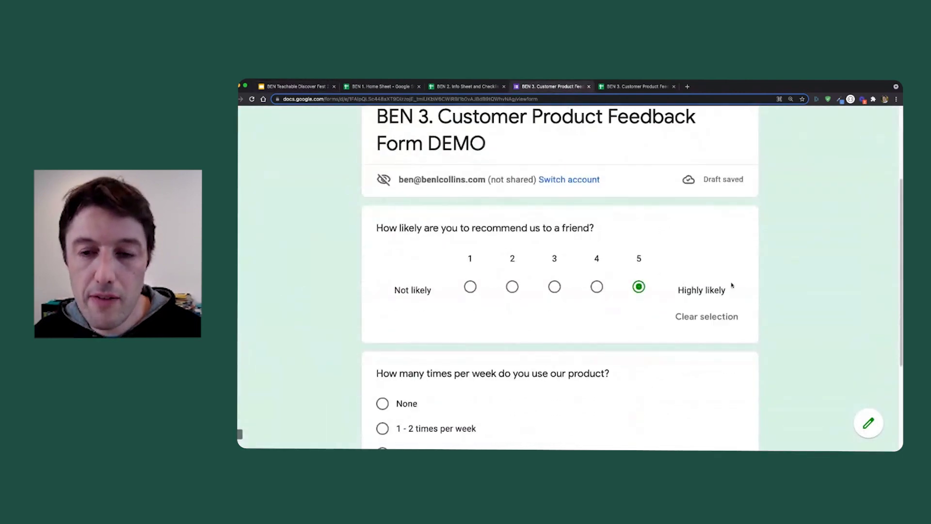
scroll(709, 270, down, 3)
click(382, 322)
click(405, 388)
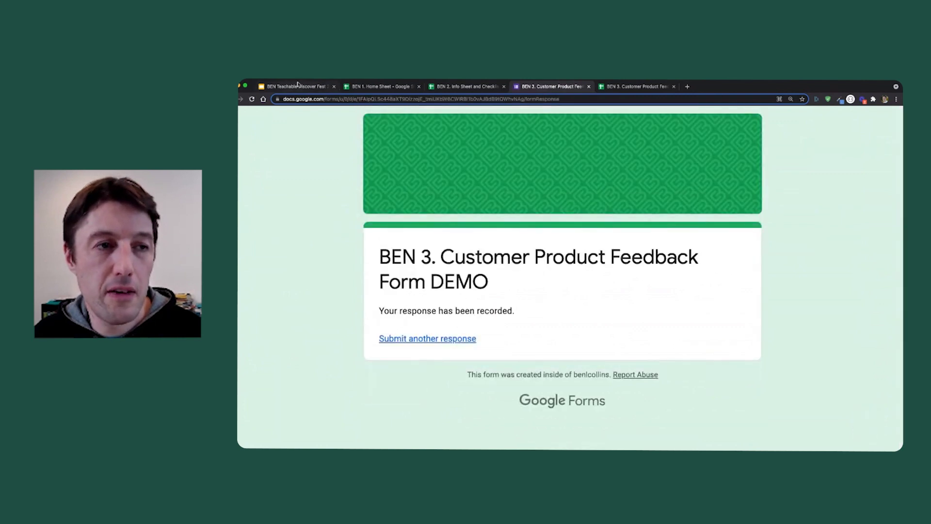
- Check the slide chart and compare the pivot table's source range with the newest response rows on Form Responses 1
click(309, 87)
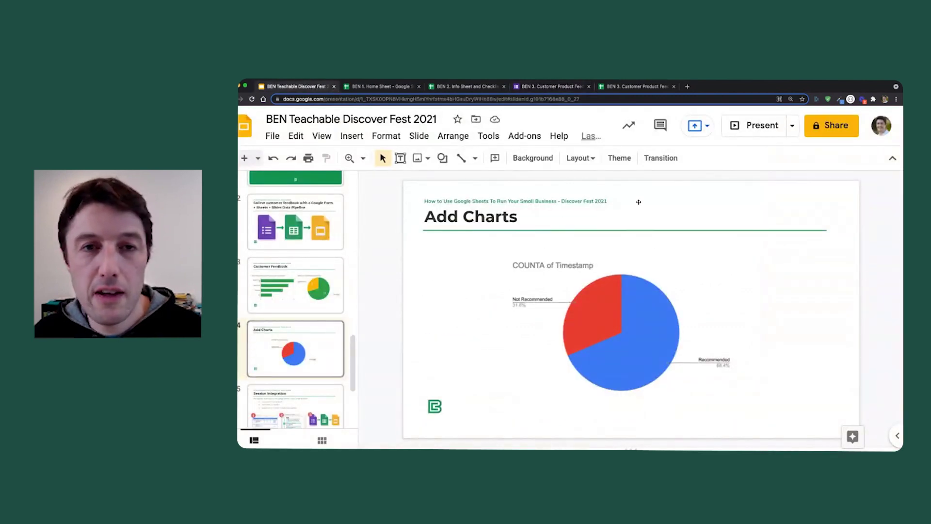
click(632, 87)
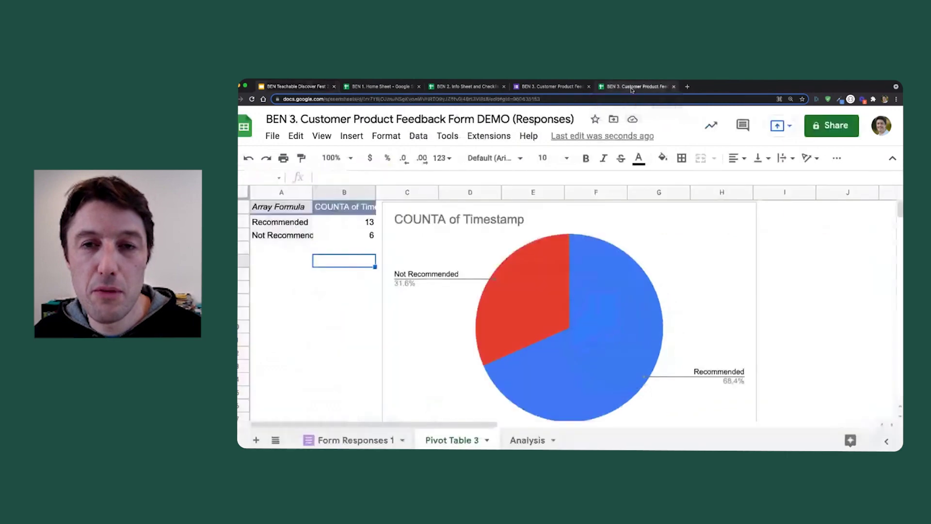
click(302, 224)
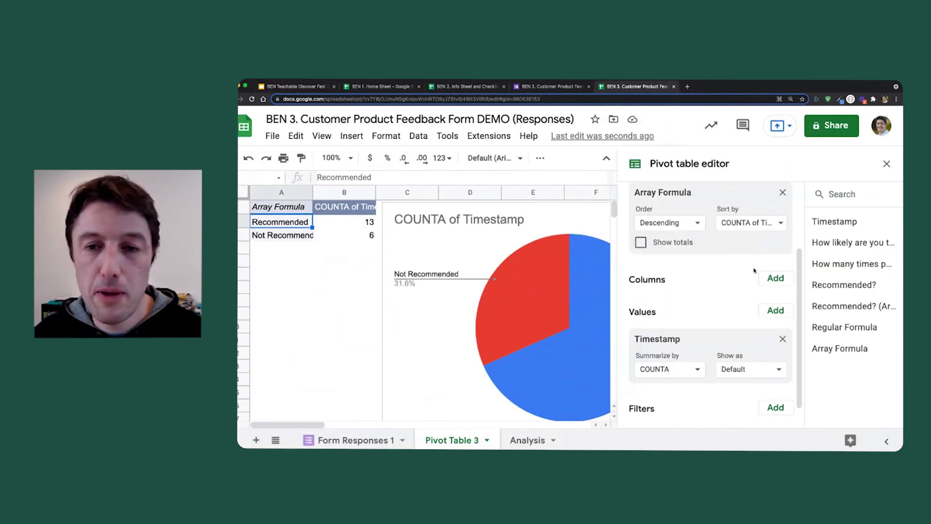
scroll(754, 270, up, 2)
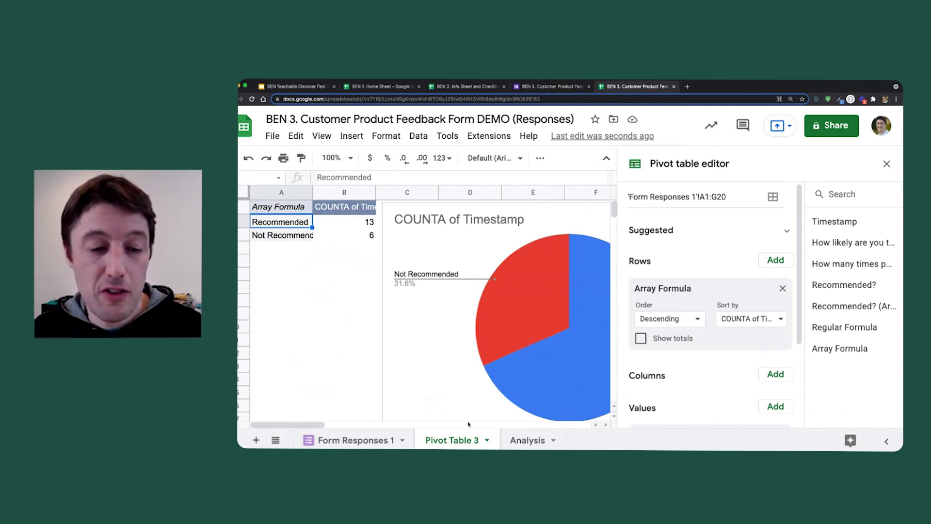
click(353, 440)
drag(320, 397, 644, 393)
click(321, 381)
drag(321, 382, 687, 369)
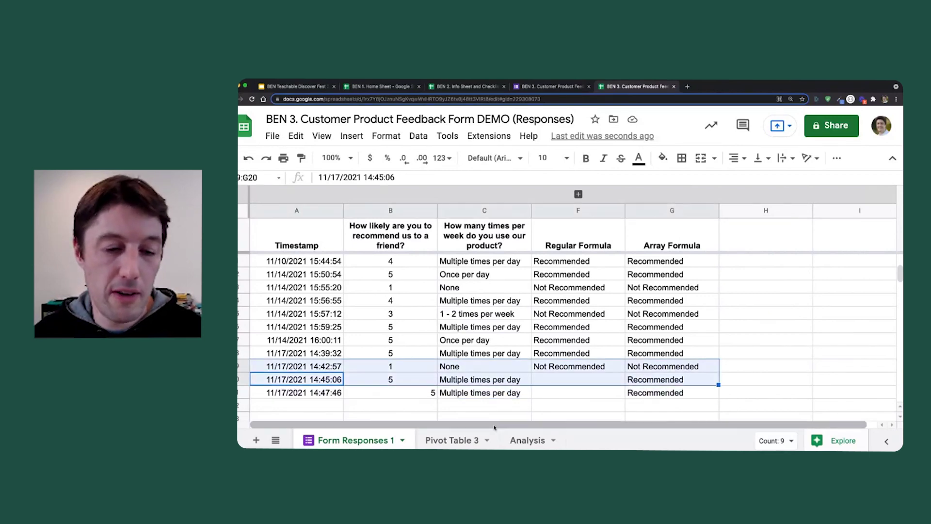
- Extend the source range of the pivot table on Pivot Table 3 to 'Form Responses 1'!A1:G100
click(452, 440)
click(719, 195)
drag(717, 196, 733, 197)
text(1000)
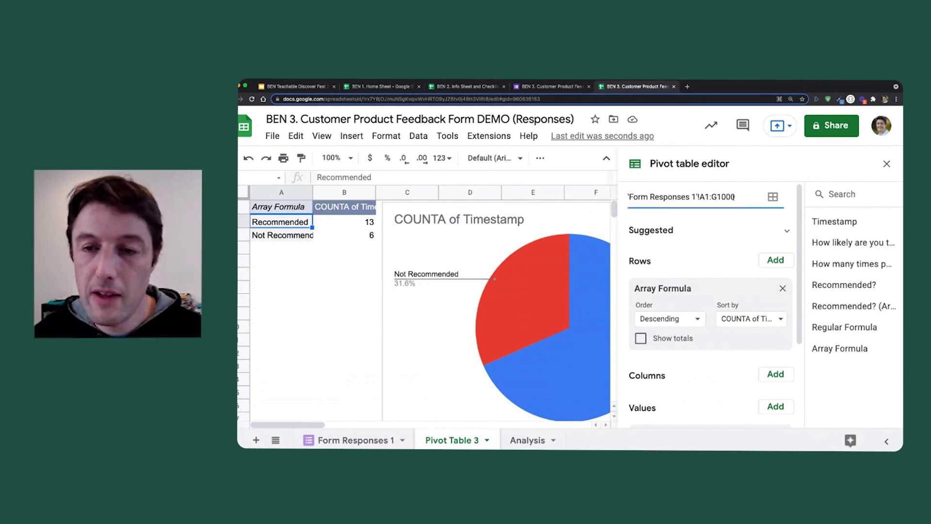
key(Return)
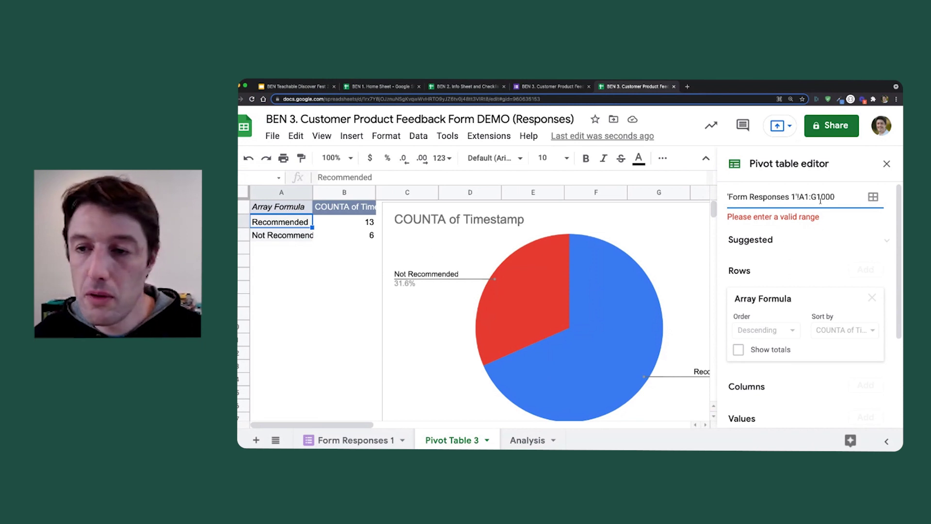
key(BackSpace)
key(Return)
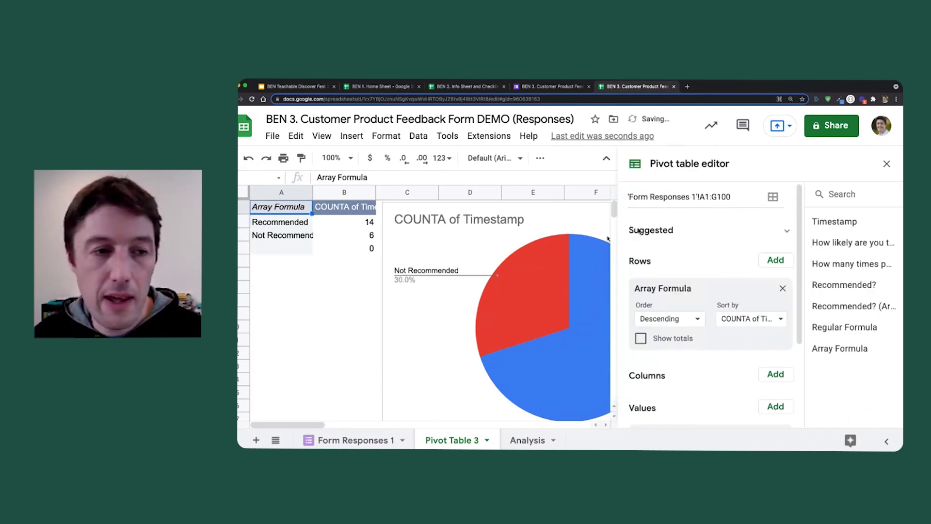
- Check the Recommended count in the pivot table, return to the Add Charts slide in Google Slides and update the linked pie chart
click(363, 224)
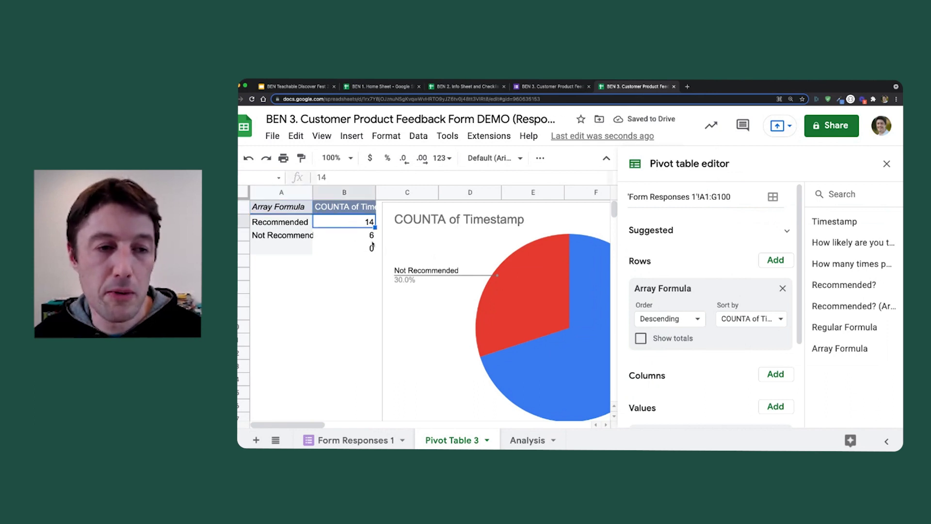
click(311, 86)
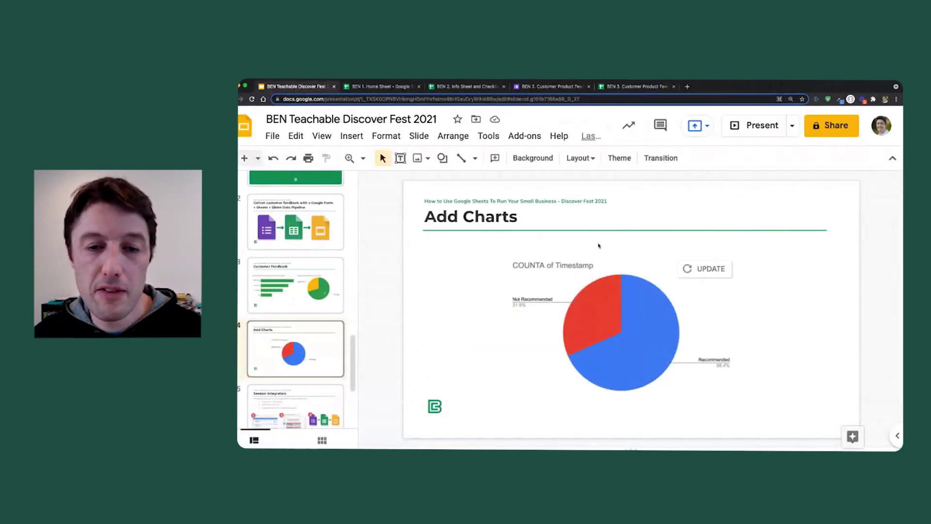
click(706, 269)
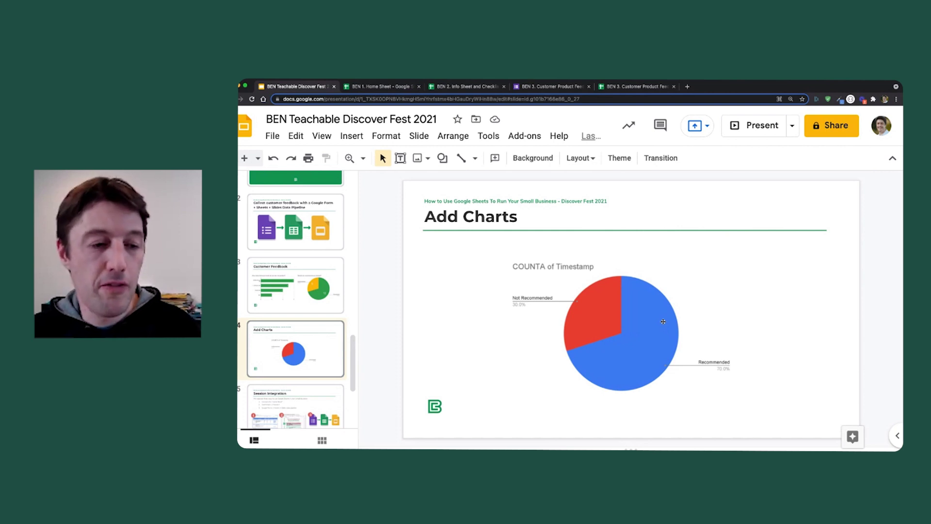
- Start presenting from the Add Charts slide in Presenter view
scroll(321, 287, down, 2)
scroll(321, 286, down, 4)
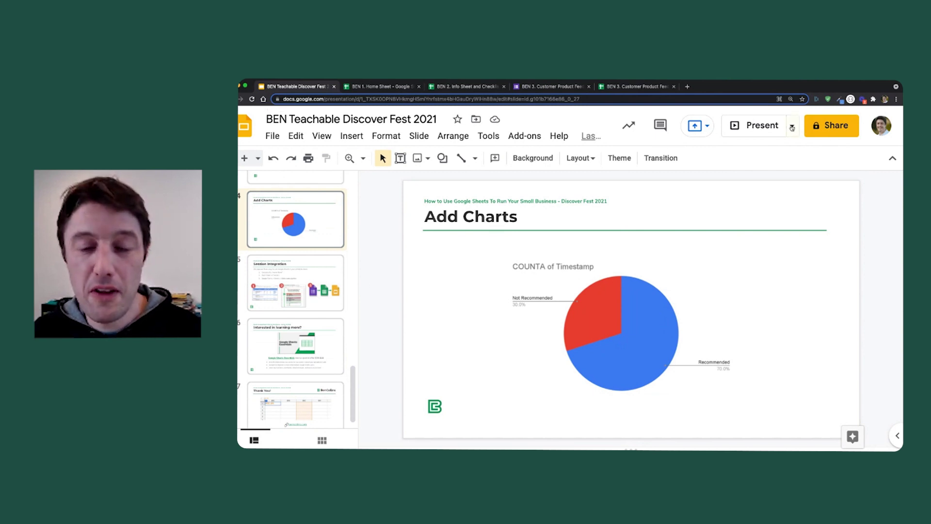
click(792, 128)
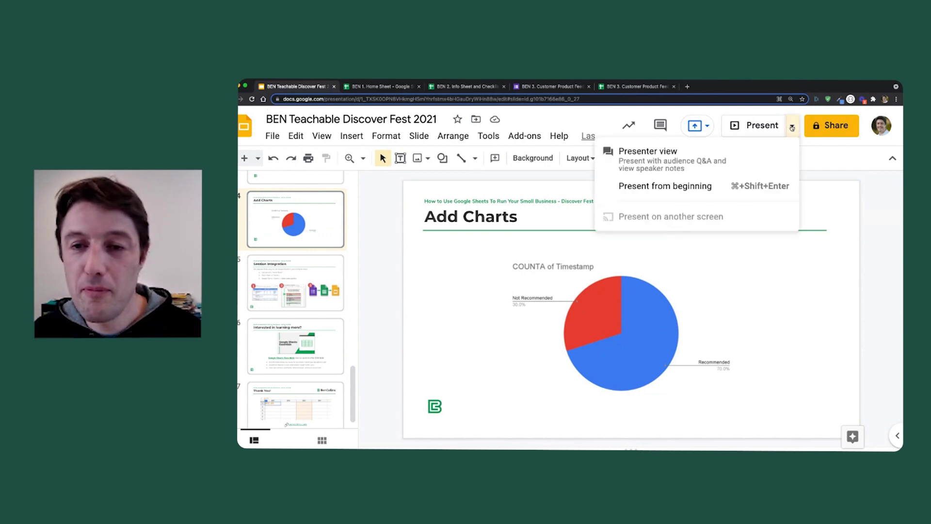
click(727, 152)
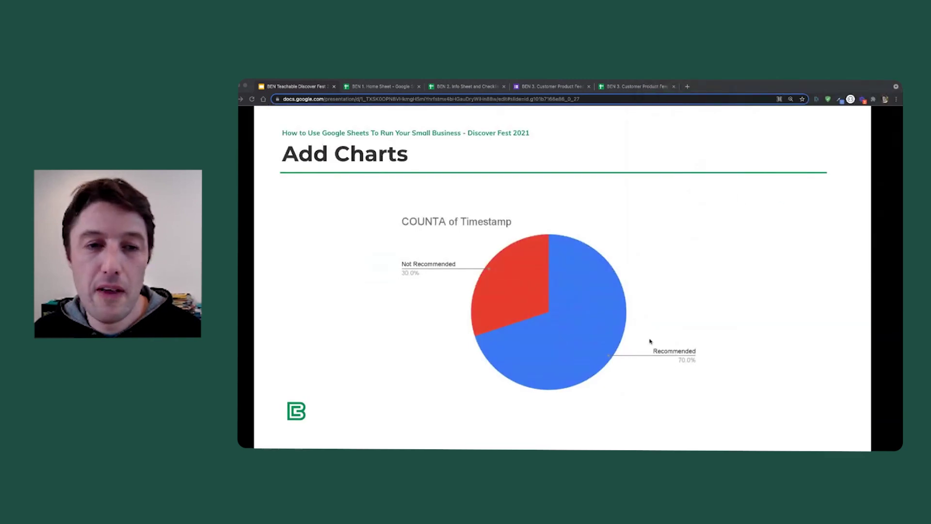